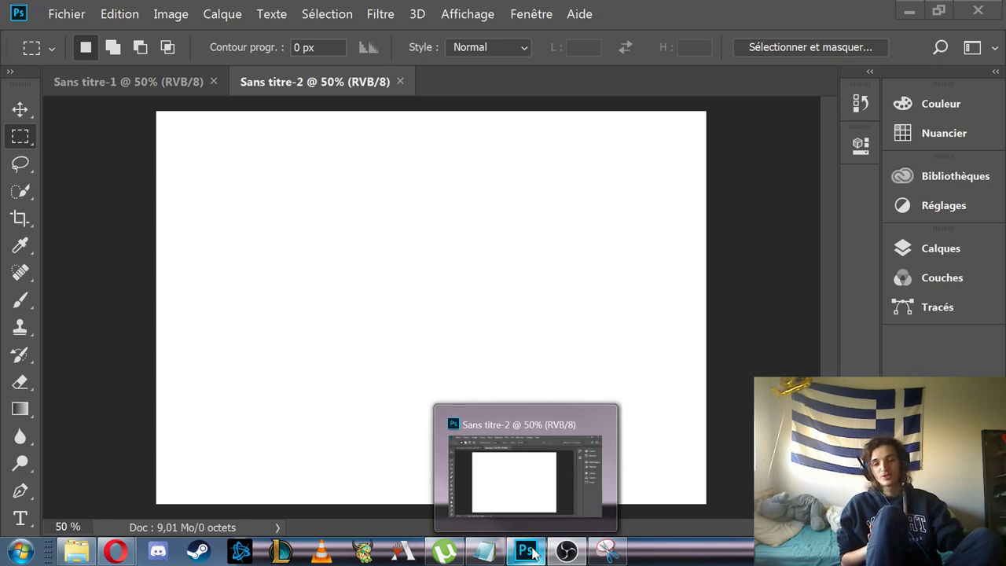
pyautogui.click(534, 553)
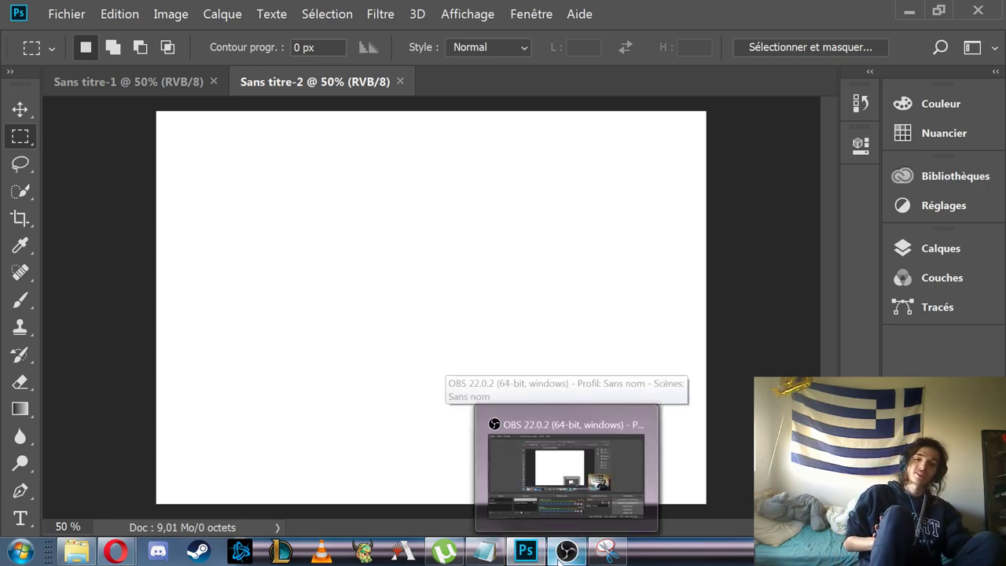
pyautogui.click(485, 554)
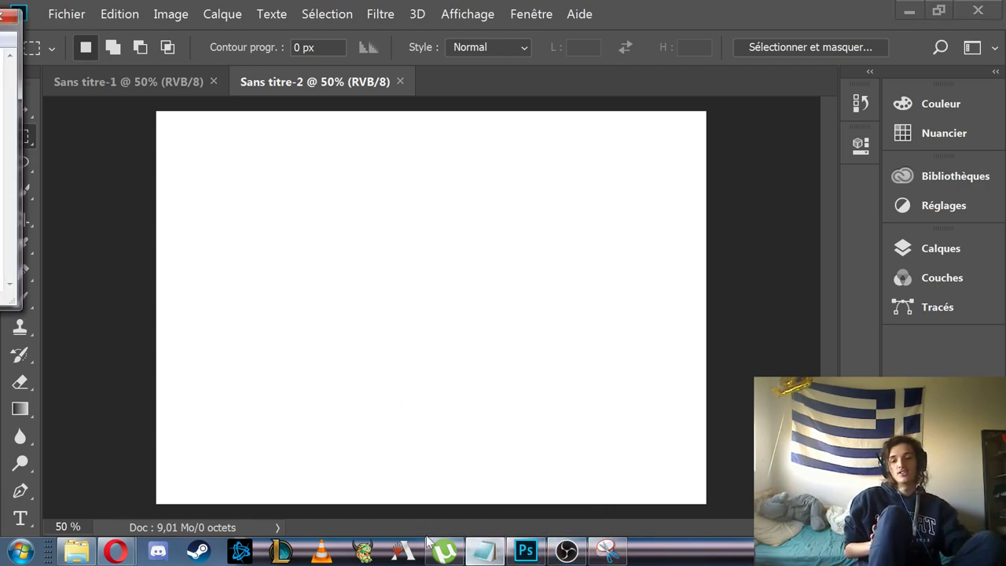
# Place the zegana image on the left half of the canvas and the vannifar image level with it on the right half
pyautogui.click(75, 553)
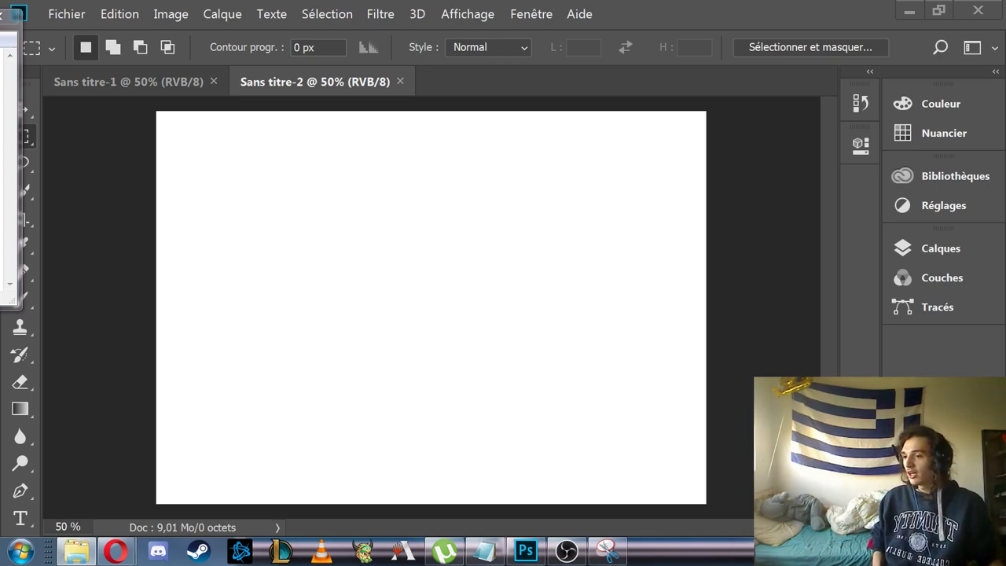
pyautogui.moveTo(160, 182); pyautogui.dragTo(262, 159)
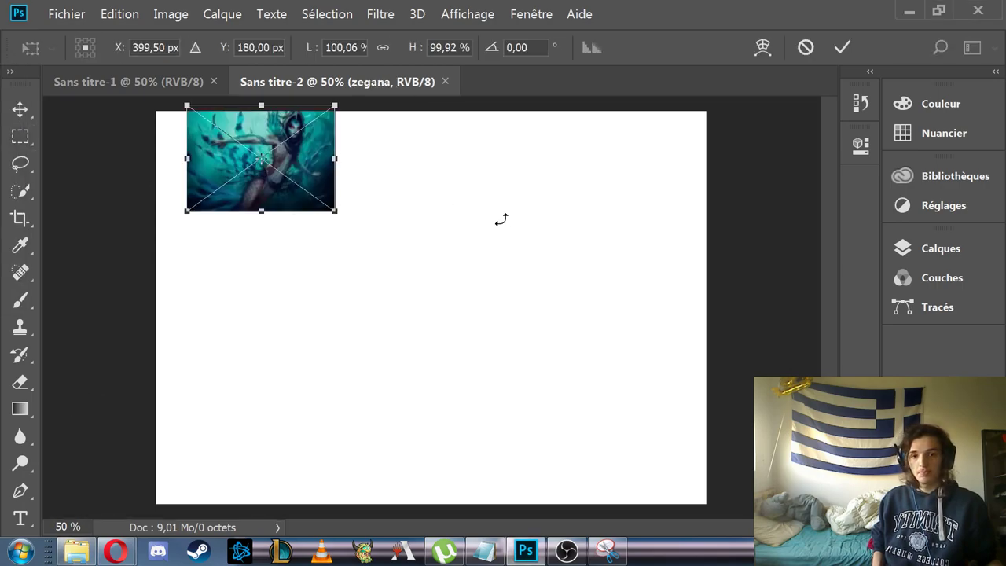
pyautogui.moveTo(291, 175); pyautogui.dragTo(283, 260)
pyautogui.press('Return')
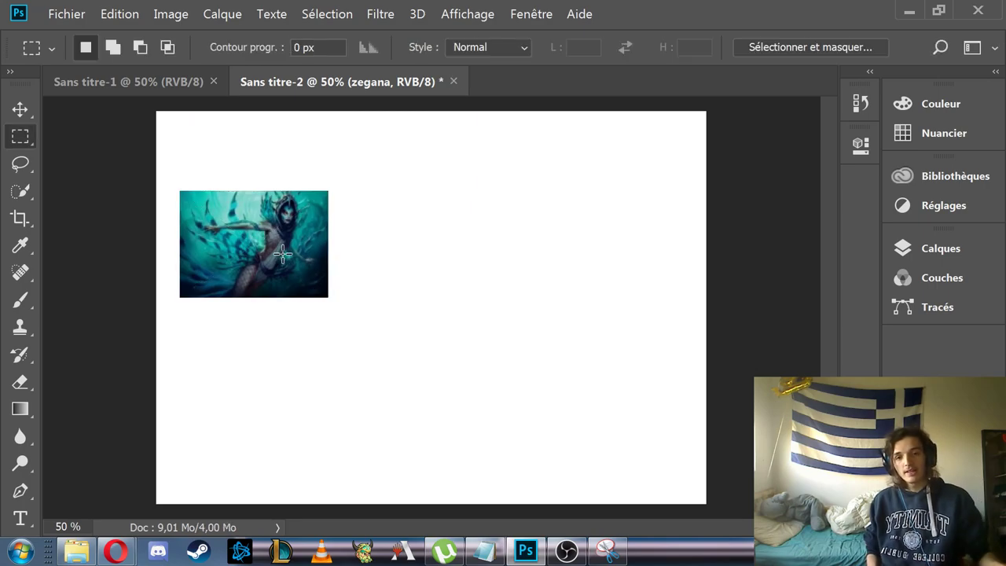
pyautogui.moveTo(291, 325); pyautogui.dragTo(537, 244)
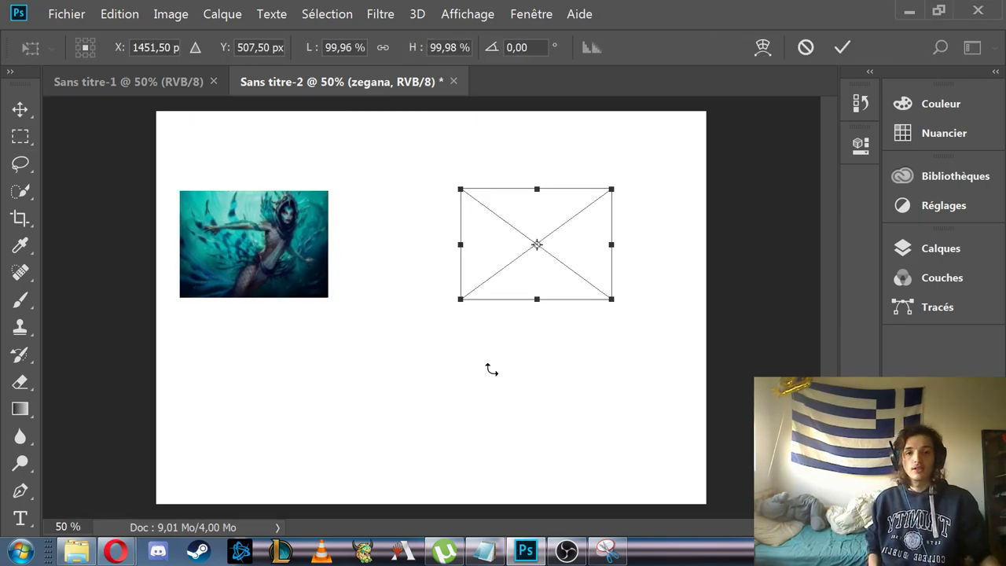
pyautogui.press('Return')
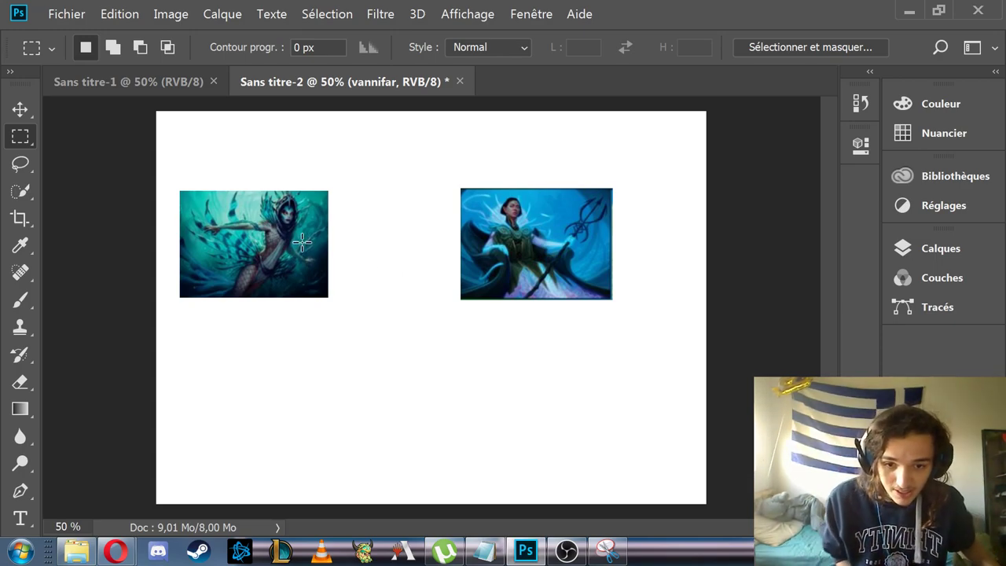
pyautogui.moveTo(357, 252); pyautogui.dragTo(493, 349)
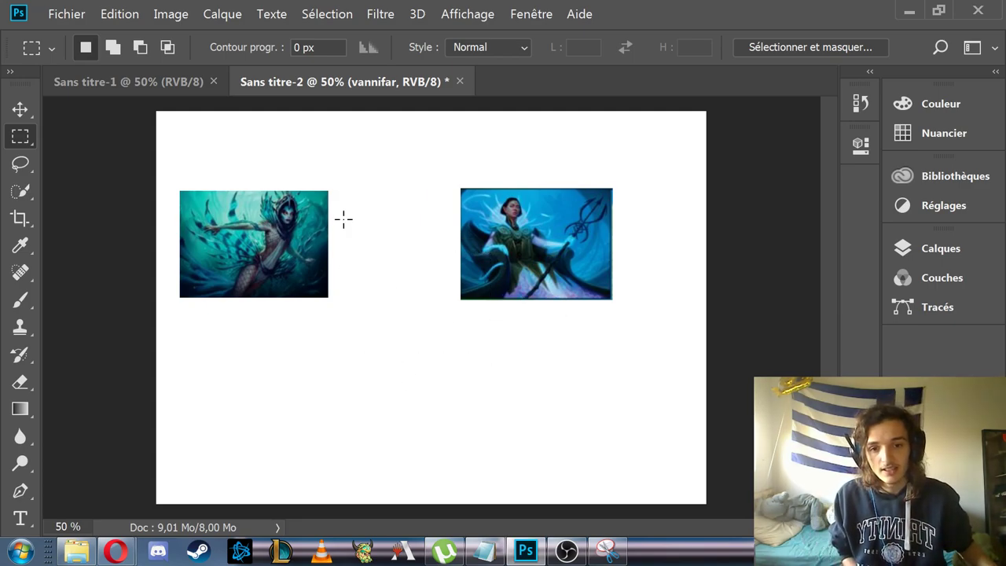
pyautogui.moveTo(186, 180)
pyautogui.mouseDown()
pyautogui.moveTo(348, 310)
pyautogui.moveTo(247, 239)
pyautogui.mouseUp()
pyautogui.moveTo(112, 235)
pyautogui.mouseDown()
pyautogui.moveTo(102, 230)
pyautogui.moveTo(328, 353)
pyautogui.mouseUp()
pyautogui.click(362, 345)
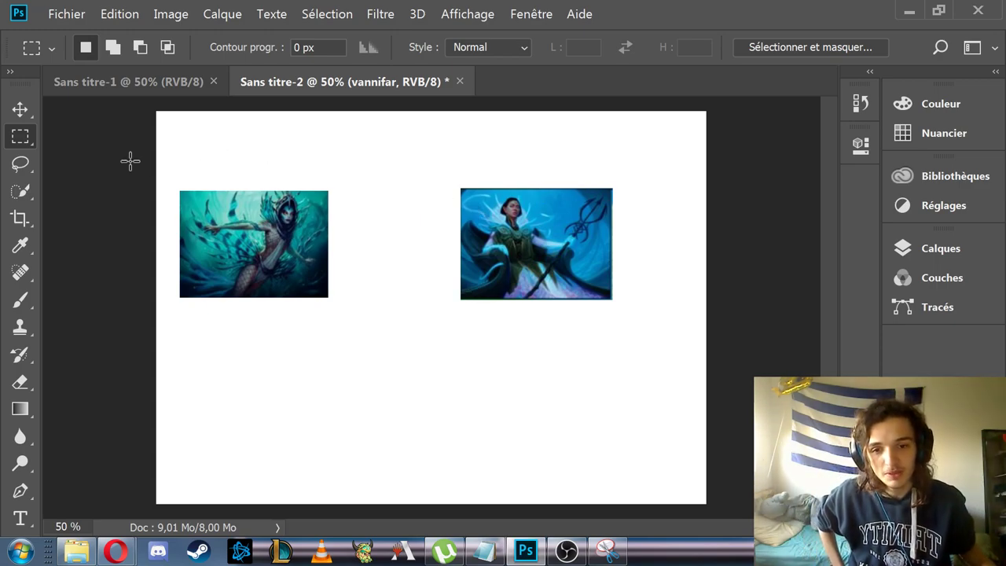
pyautogui.moveTo(164, 156); pyautogui.dragTo(343, 311)
pyautogui.click(334, 386)
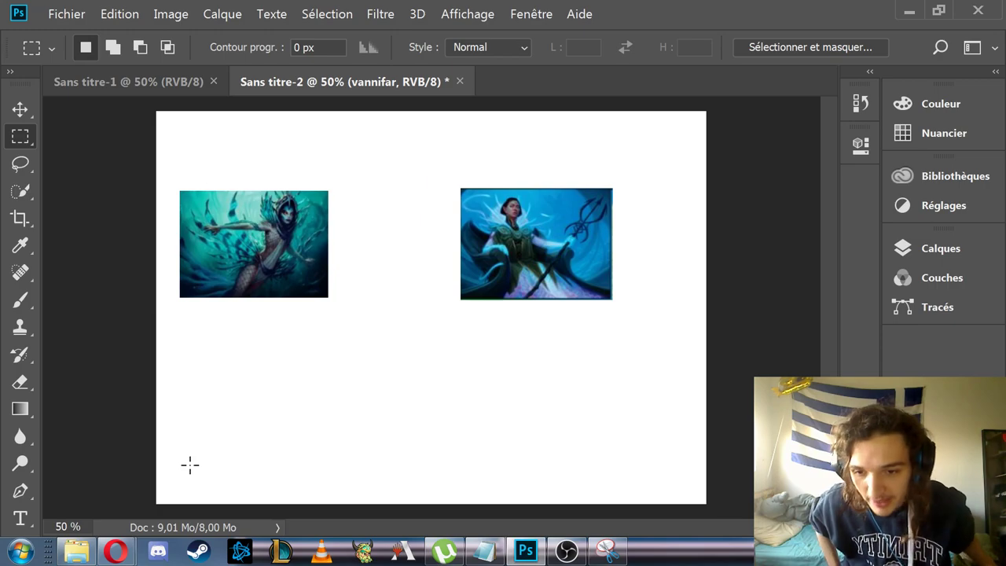
# Add the text "Zegana" just above the zegana image, on a new text layer over the zegana layer
pyautogui.click(940, 250)
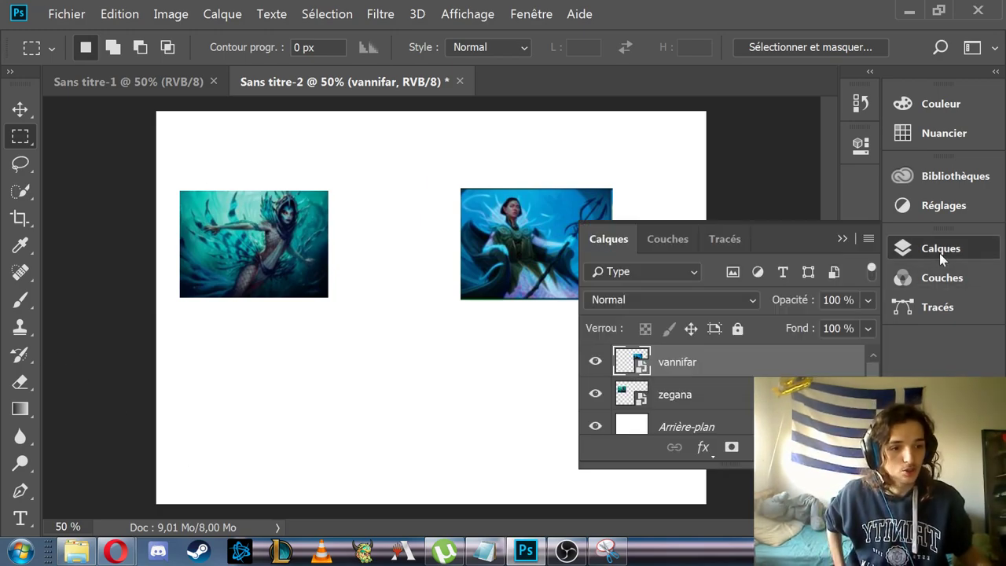
pyautogui.click(707, 399)
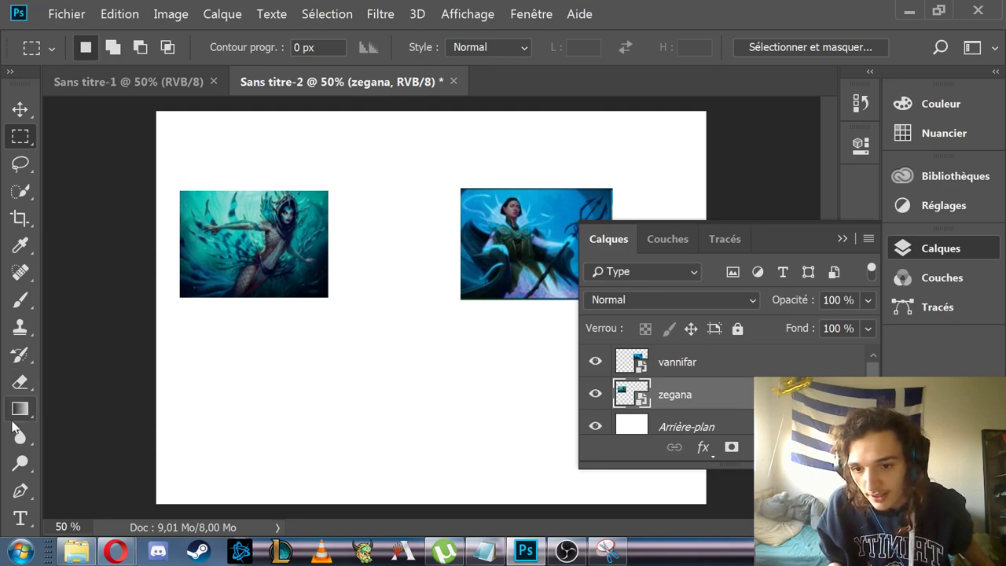
pyautogui.click(20, 517)
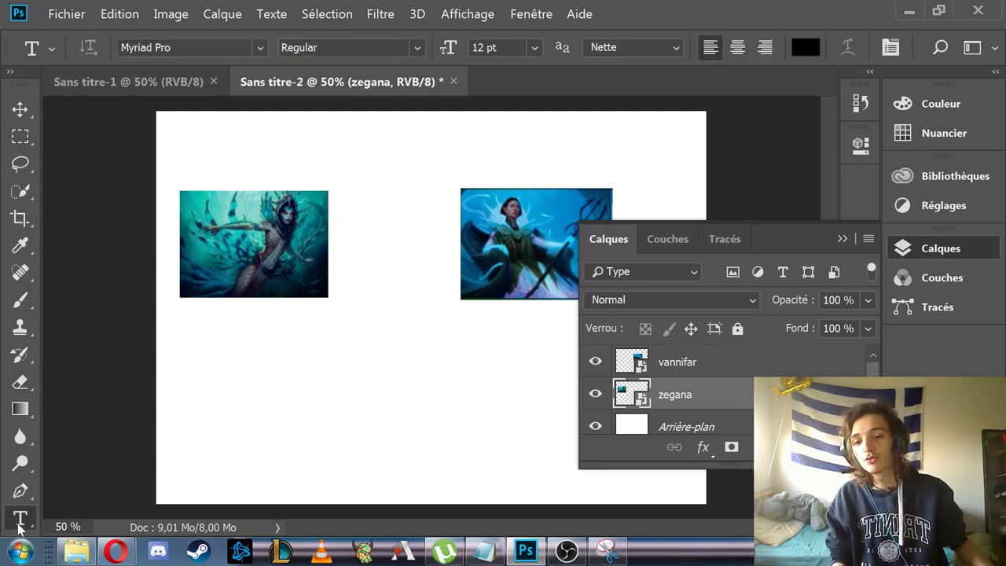
pyautogui.click(256, 180)
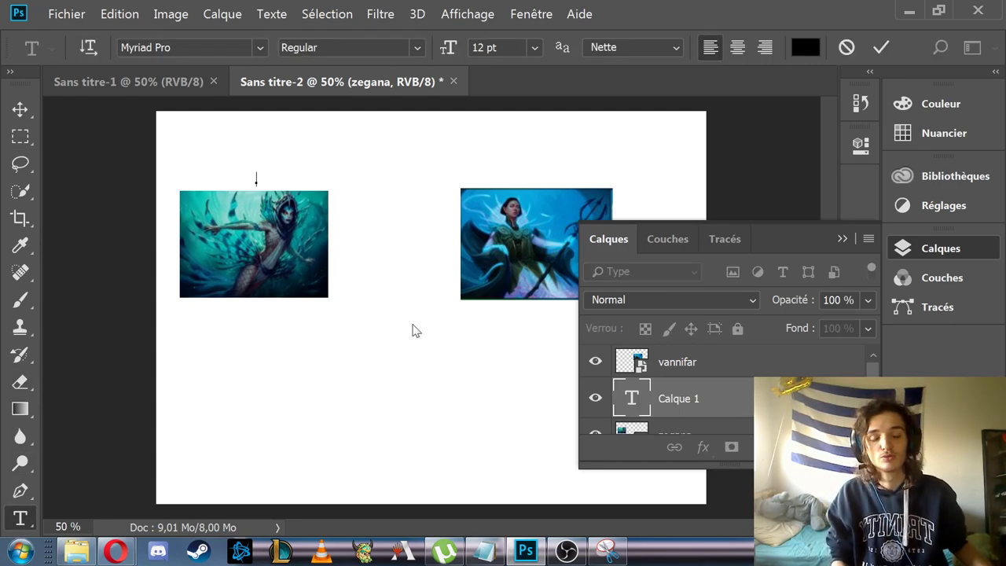
pyautogui.write('Zeg')
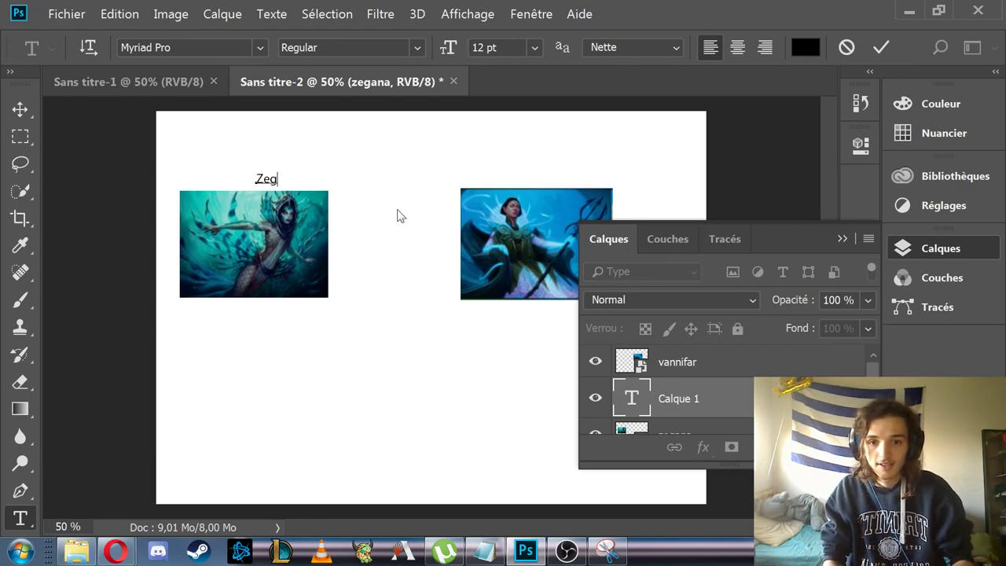
pyautogui.write('ana')
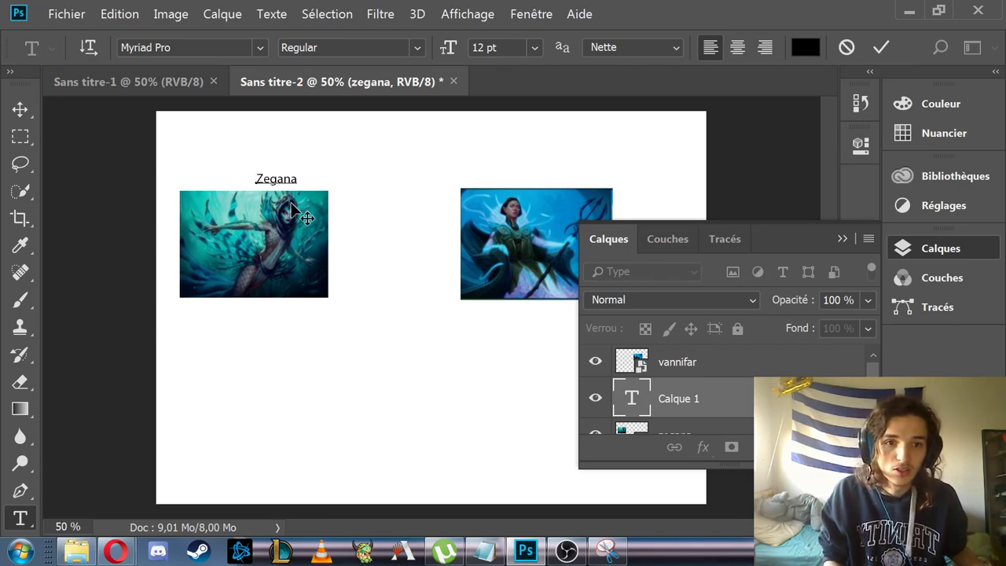
# Set the font size of the "Zegana" text to 30 pt
pyautogui.click(533, 49)
pyautogui.click(503, 183)
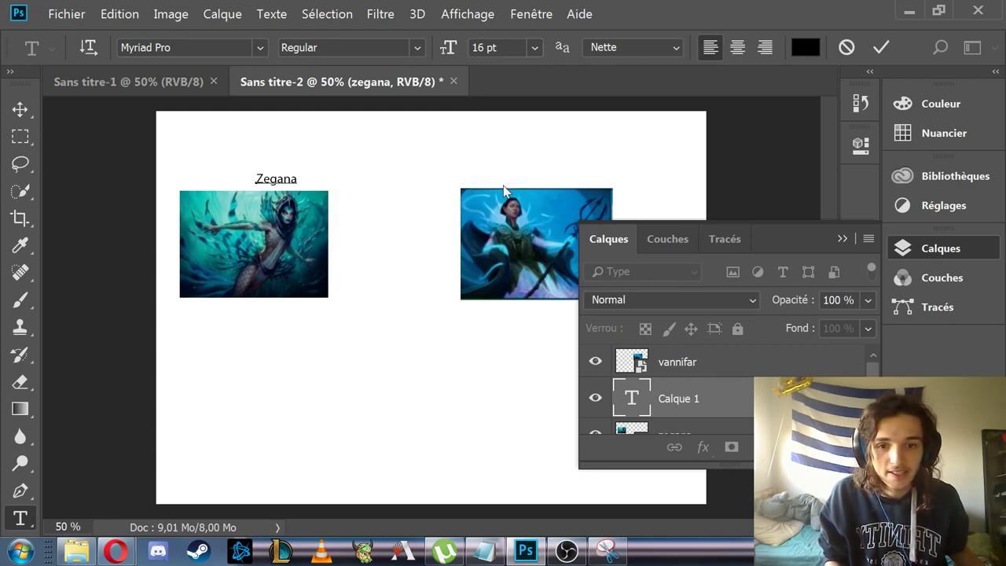
pyautogui.moveTo(299, 174); pyautogui.dragTo(176, 182)
pyautogui.click(533, 48)
pyautogui.click(504, 226)
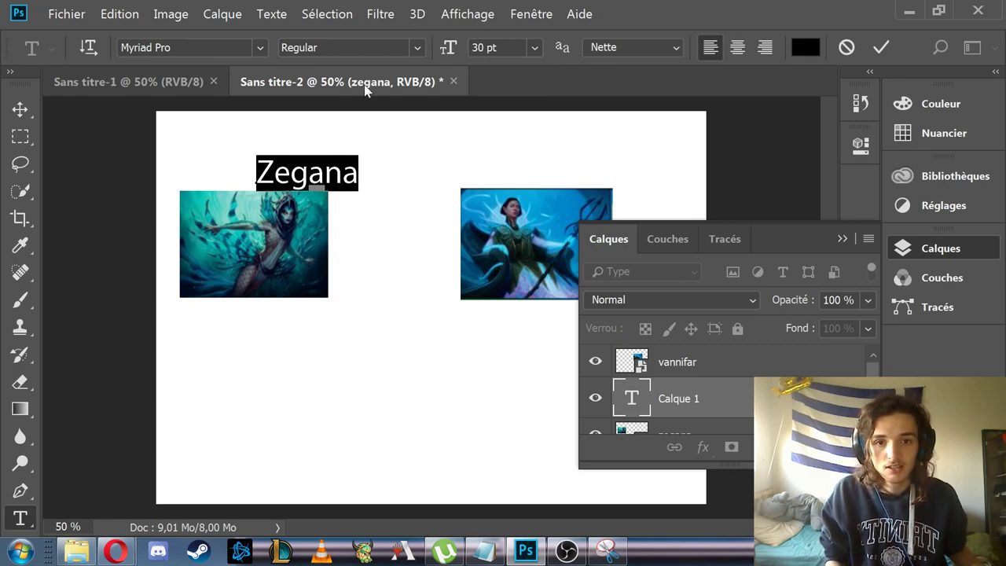
# Retype the title as "Zegana" and centre it horizontally above the zegana image
pyautogui.press('BackSpace')
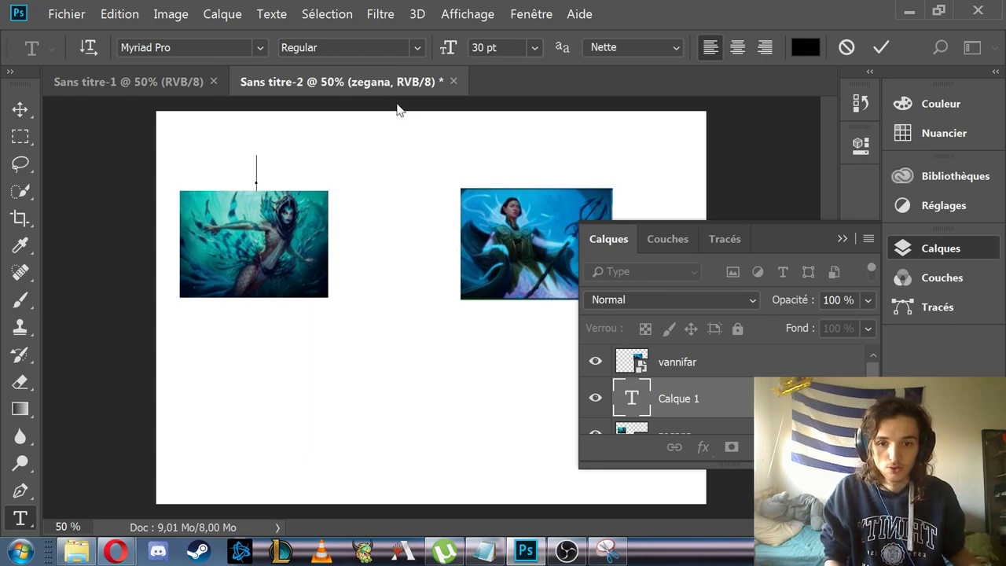
pyautogui.write('Zegana')
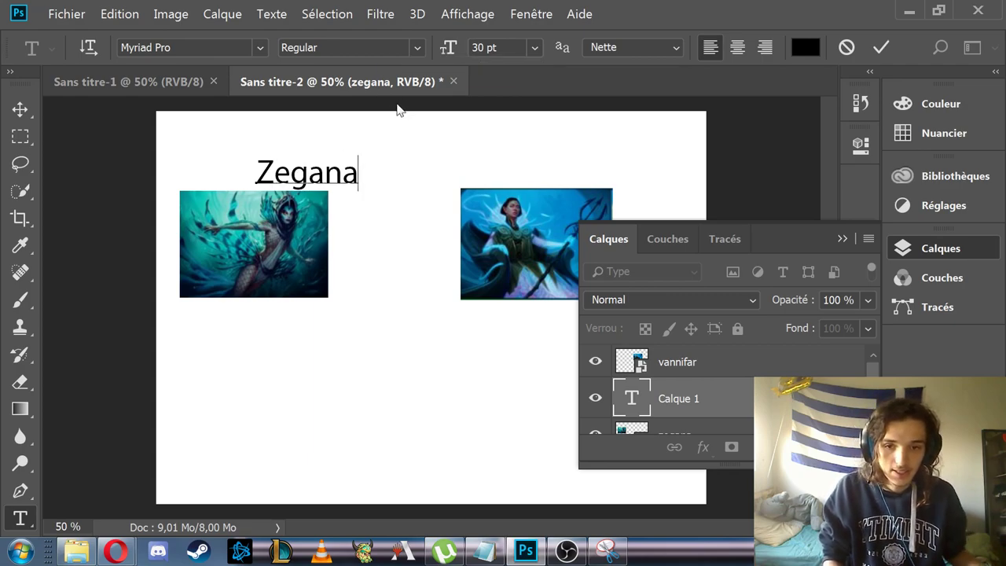
pyautogui.moveTo(353, 203); pyautogui.dragTo(301, 204)
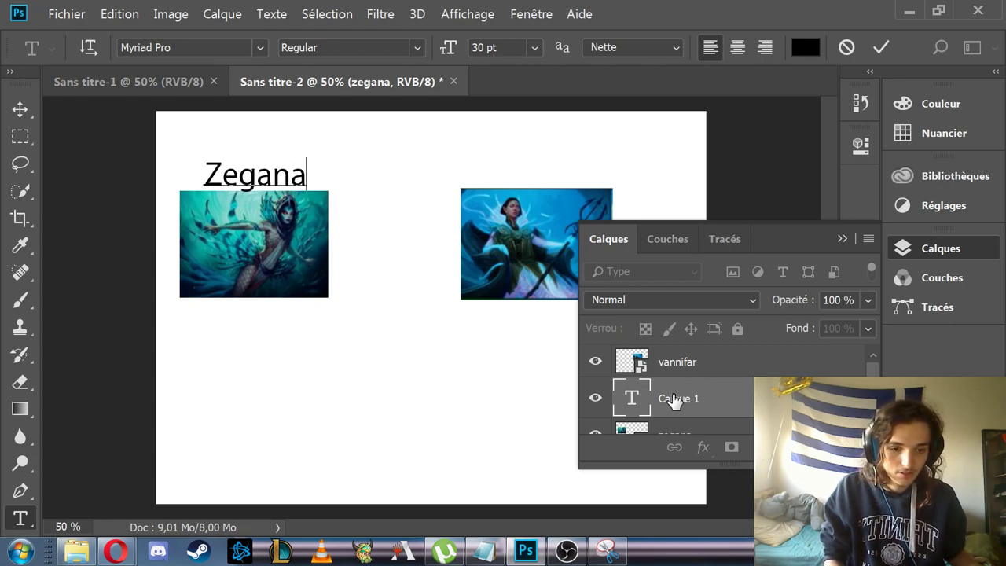
# Duplicate the Zegana text layer and the zegana image layer together
pyautogui.scroll(-1, 685, 404)
pyautogui.click(690, 403)
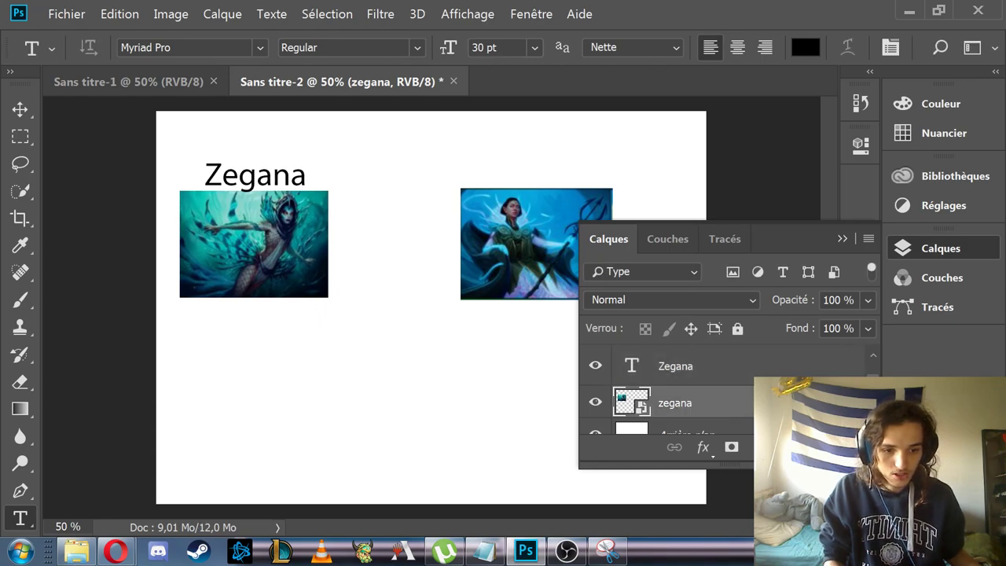
pyautogui.click(719, 376)
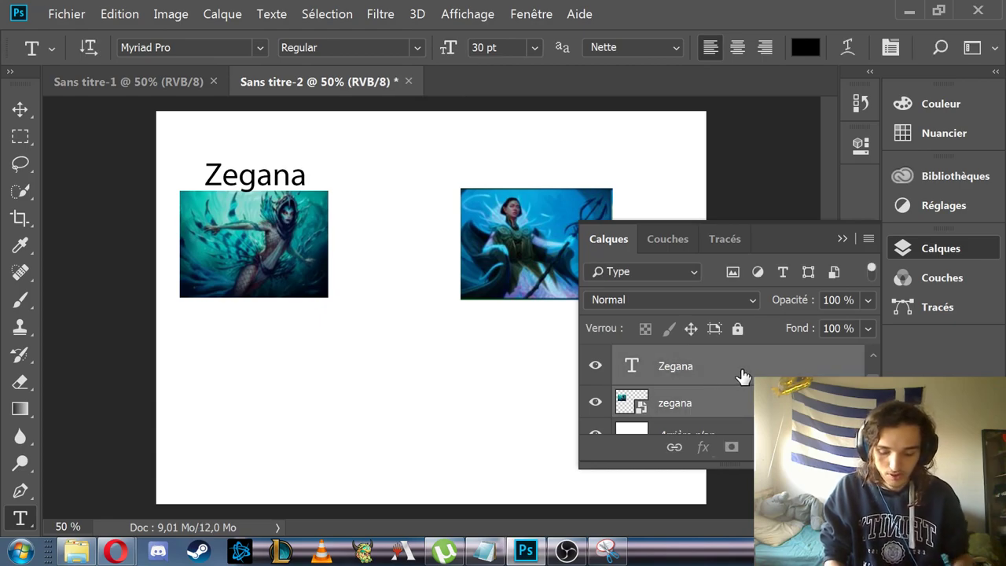
pyautogui.hotkey('ctrl', 'j')
pyautogui.scroll(1, 743, 376)
pyautogui.scroll(-1, 743, 376)
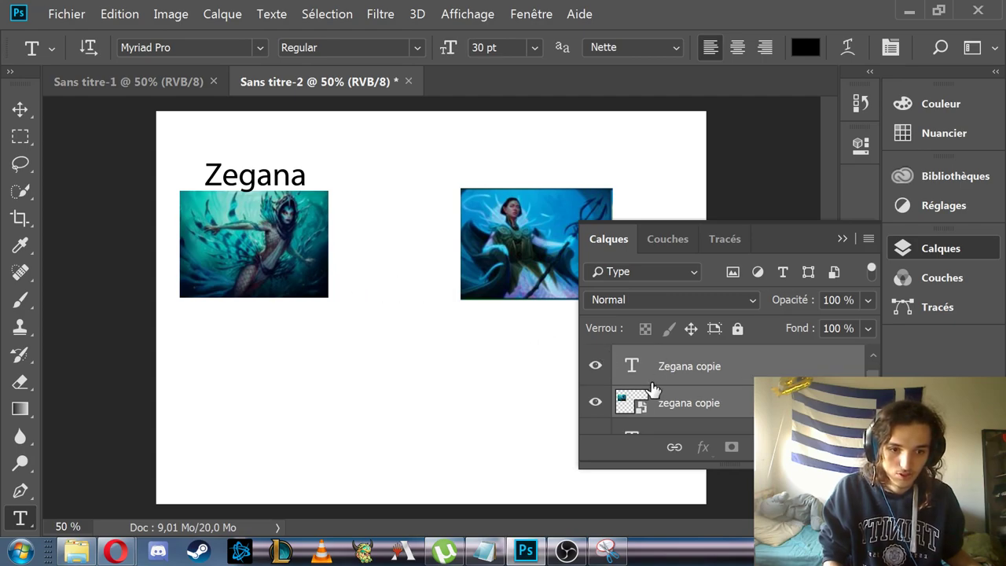
# Nudge the zegana image copy slightly and hide both duplicated layers, the text copy and the image copy
pyautogui.click(595, 366)
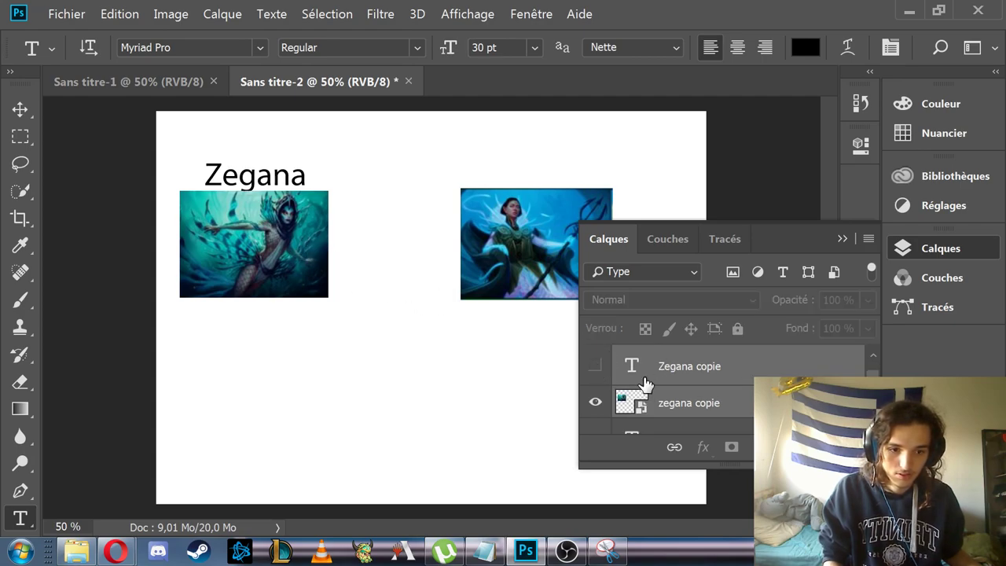
pyautogui.click(713, 413)
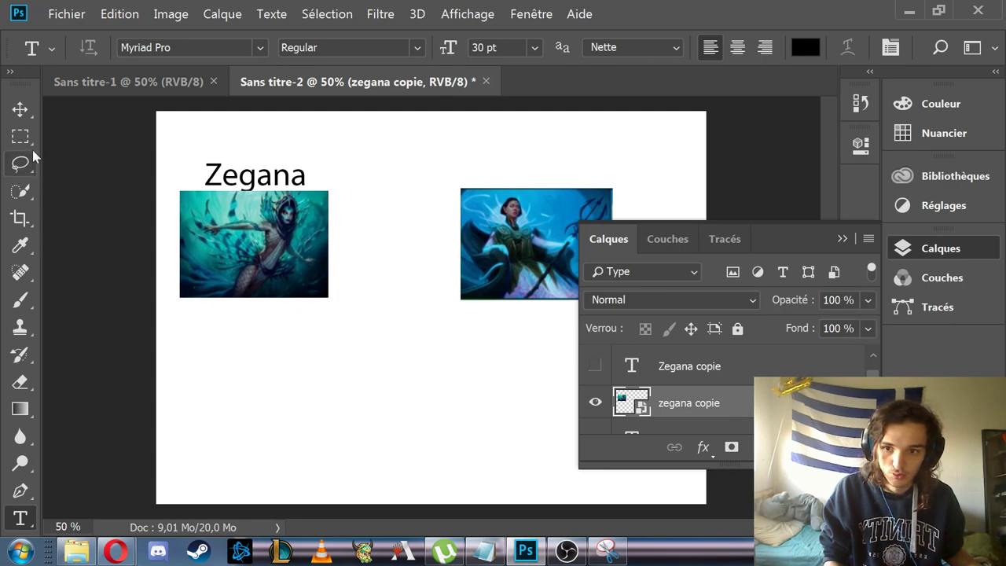
pyautogui.click(21, 110)
pyautogui.moveTo(271, 230)
pyautogui.mouseDown()
pyautogui.moveTo(334, 297)
pyautogui.moveTo(275, 229)
pyautogui.mouseUp()
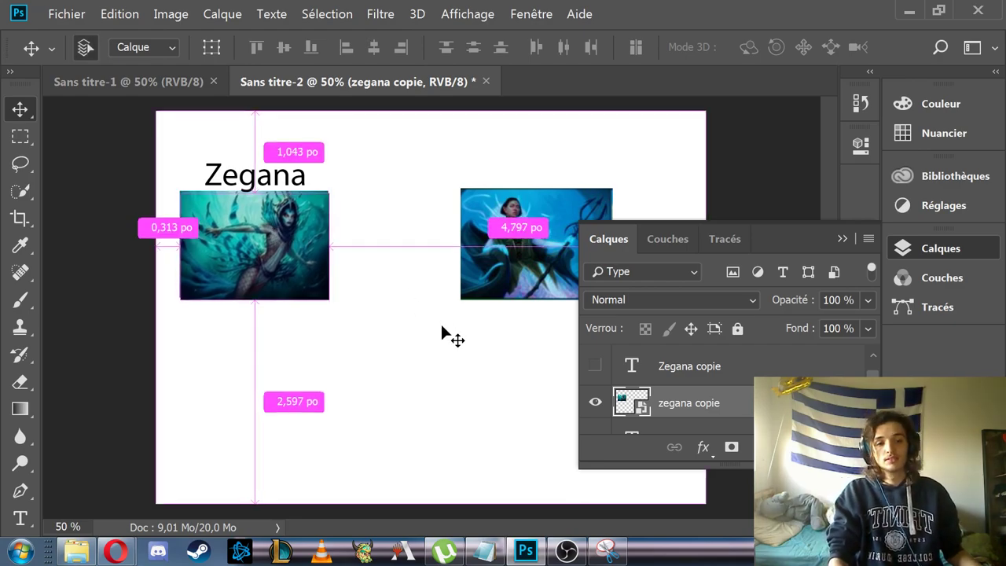
pyautogui.click(595, 402)
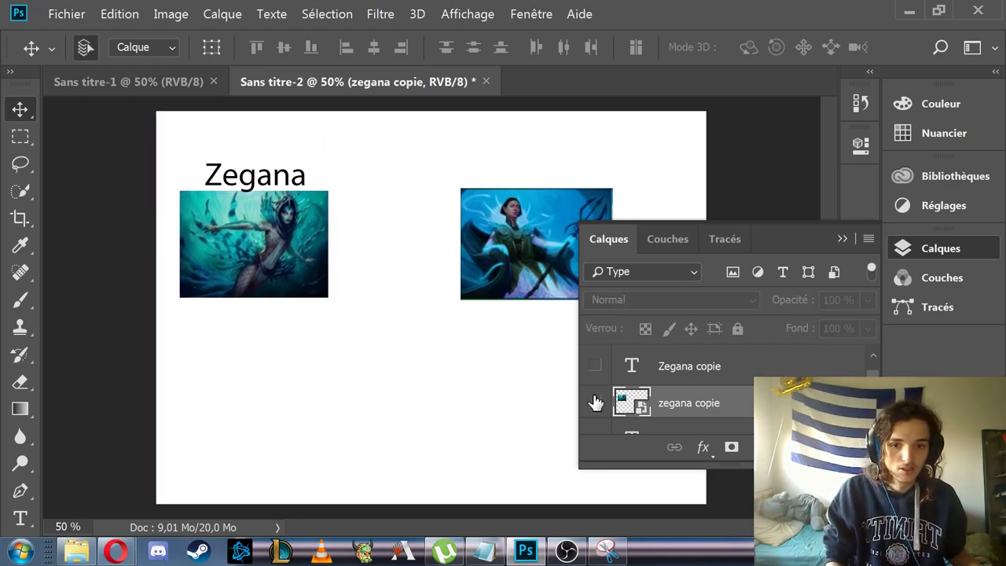
# Add the text "Vannifar" on a new layer and centre it just above the vannifar image, level with the Zegana title
pyautogui.click(680, 367)
pyautogui.scroll(1, 687, 379)
pyautogui.scroll(-3, 695, 381)
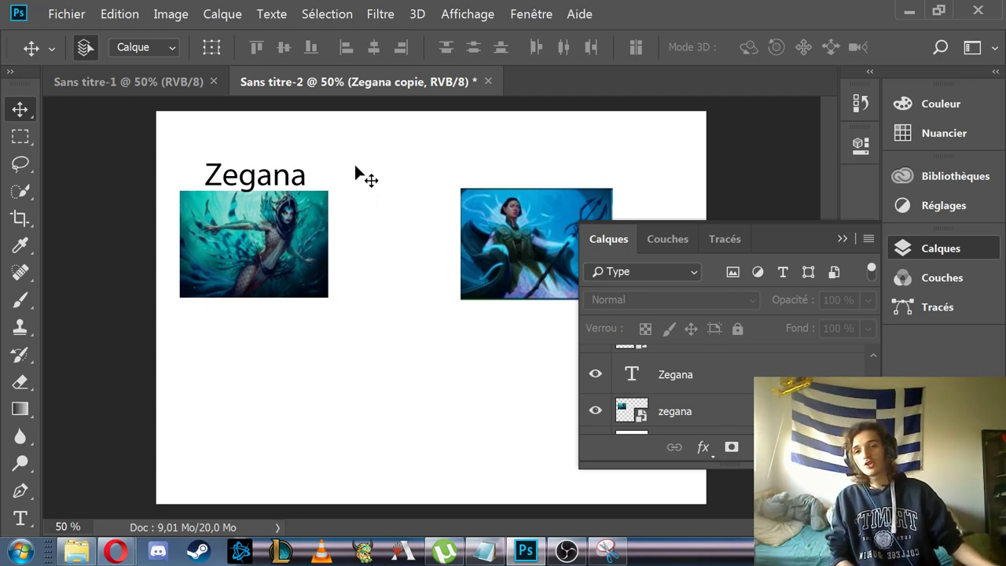
pyautogui.click(20, 519)
pyautogui.click(538, 160)
pyautogui.write('Vannifar')
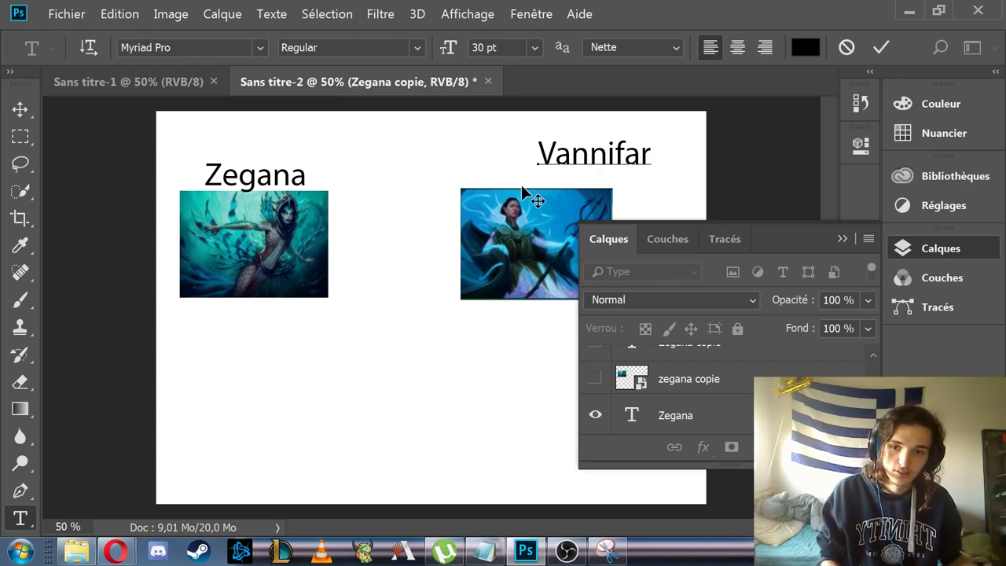
pyautogui.click(20, 109)
pyautogui.moveTo(588, 164); pyautogui.dragTo(533, 186)
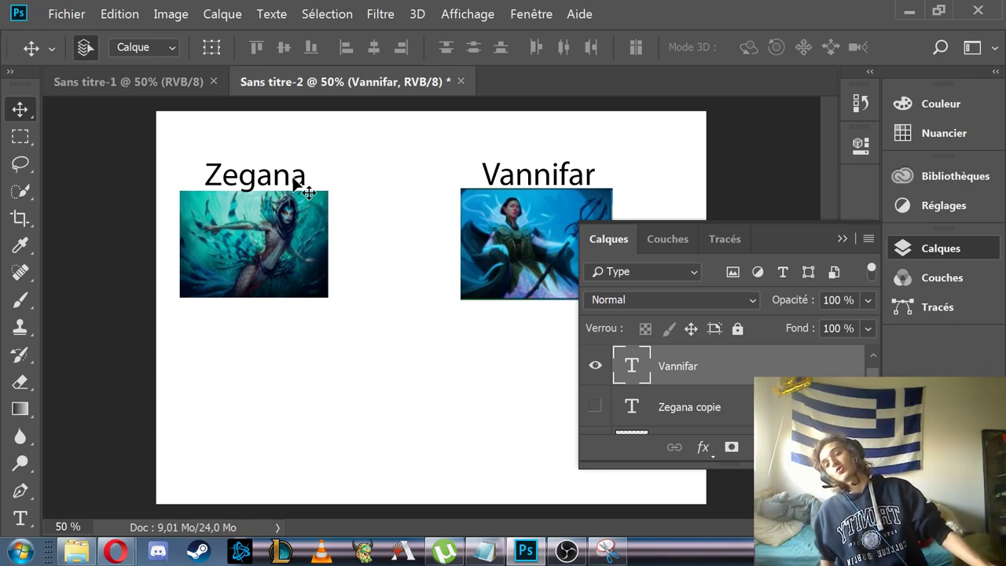
pyautogui.click(842, 238)
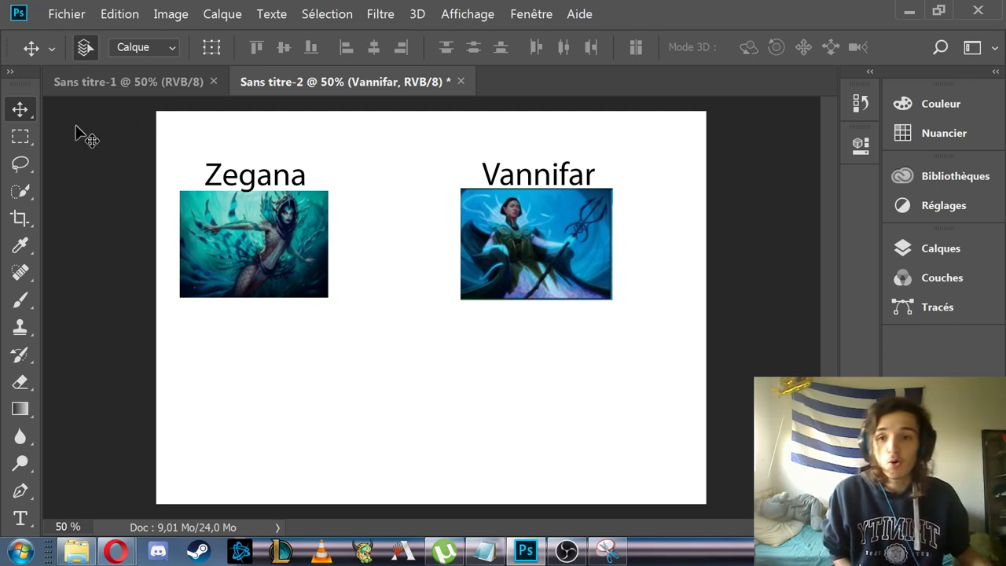
# Draw a rectangular selection around the Vannifar title and image, and shift the selection outline slightly down and to the left
pyautogui.click(28, 143)
pyautogui.moveTo(428, 126); pyautogui.dragTo(669, 310)
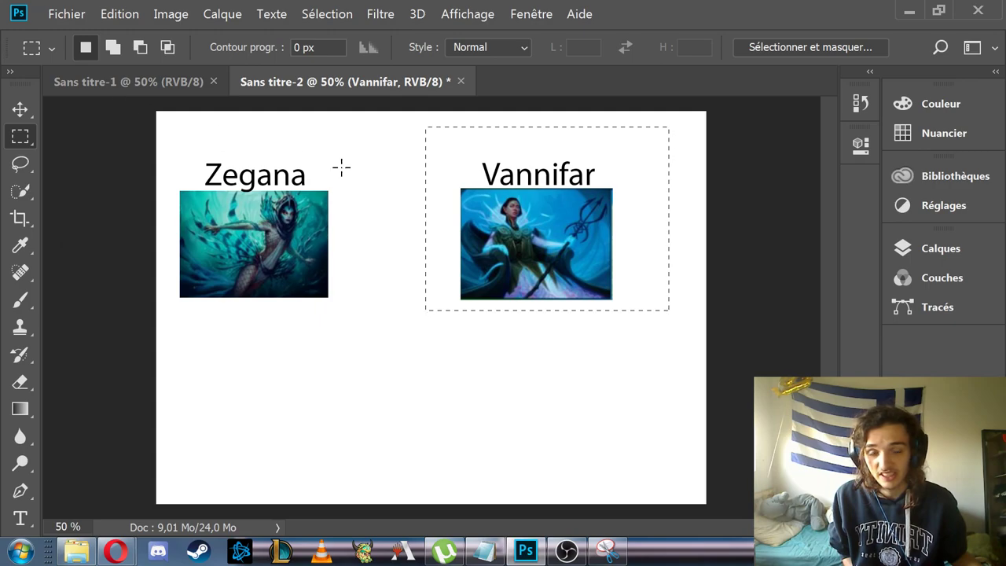
pyautogui.moveTo(444, 151); pyautogui.dragTo(540, 245)
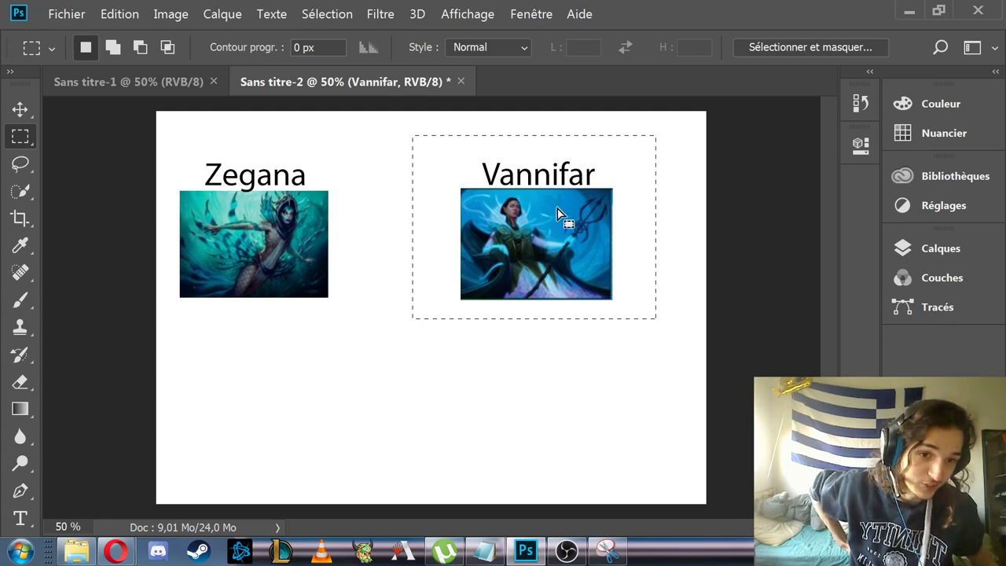
pyautogui.moveTo(641, 165); pyautogui.dragTo(633, 192)
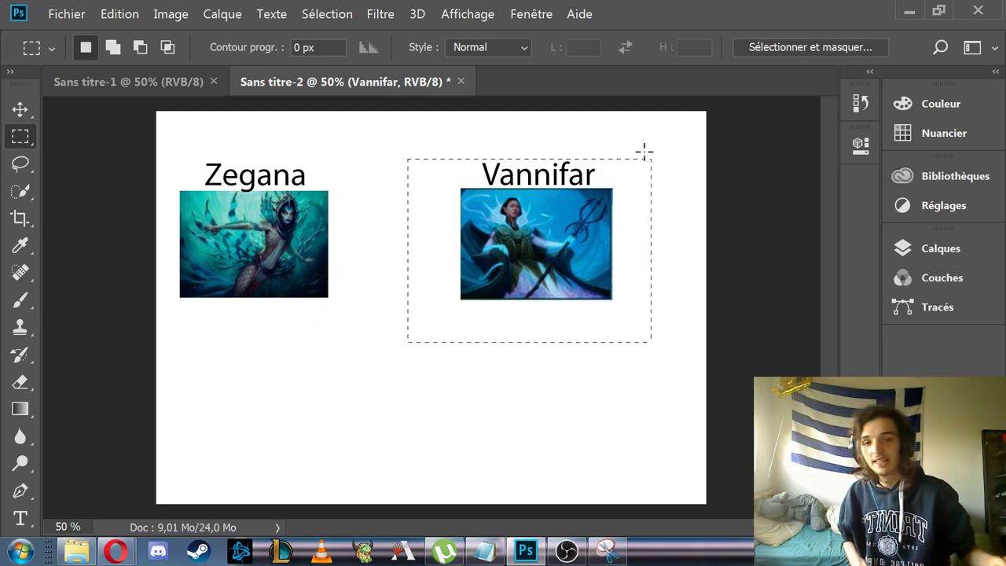
# Move the selection outline over the Zegana title and image and back around the Vannifar title and image
pyautogui.moveTo(622, 173); pyautogui.dragTo(381, 165)
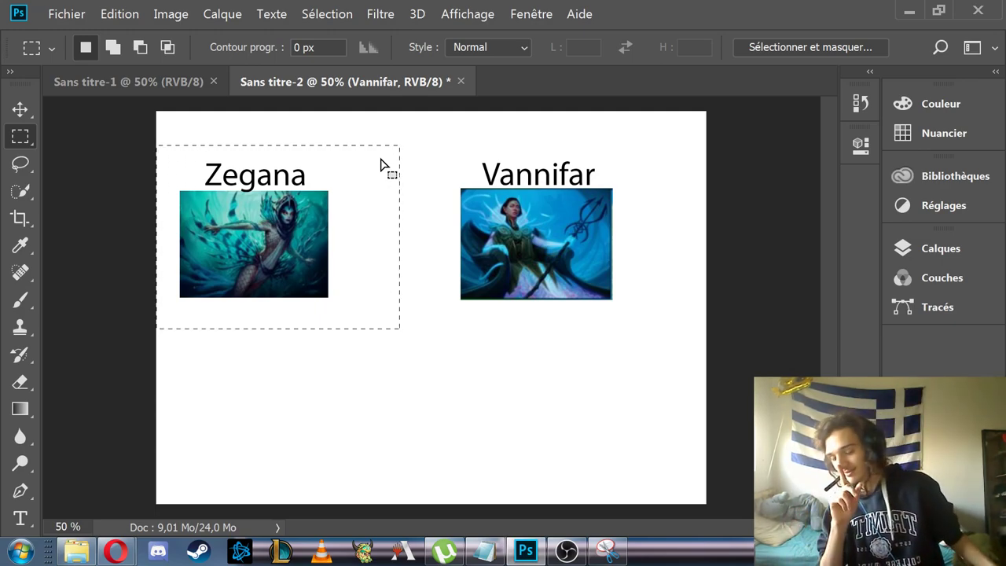
pyautogui.moveTo(380, 165); pyautogui.dragTo(662, 140)
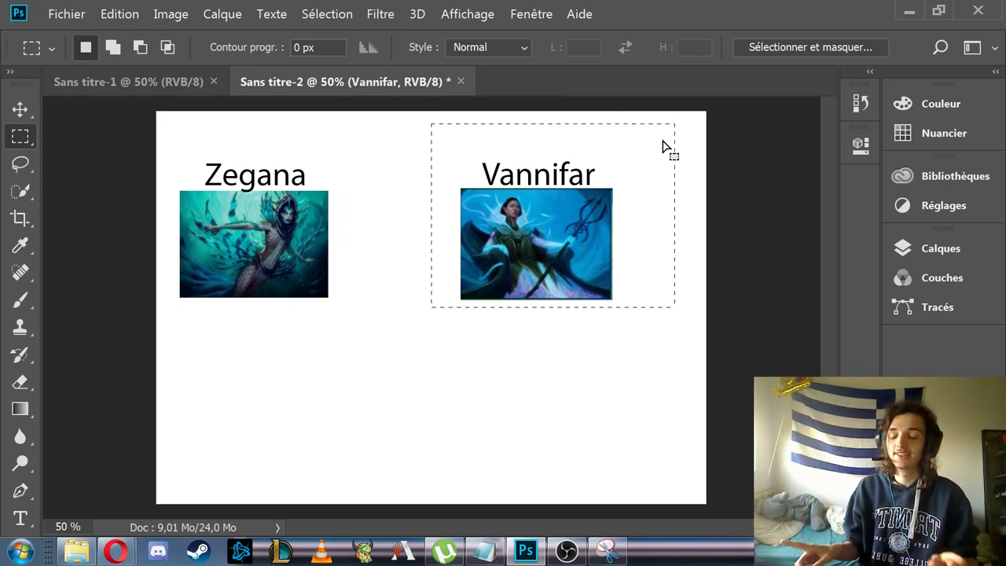
# Hide the original zegana image layer and the original Zegana text layer
pyautogui.click(911, 248)
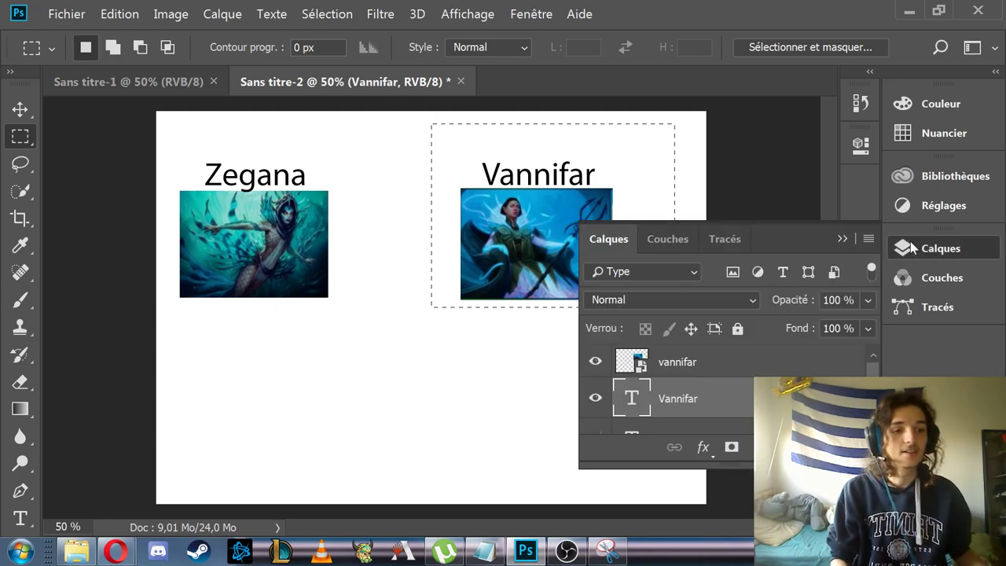
pyautogui.scroll(-4, 597, 386)
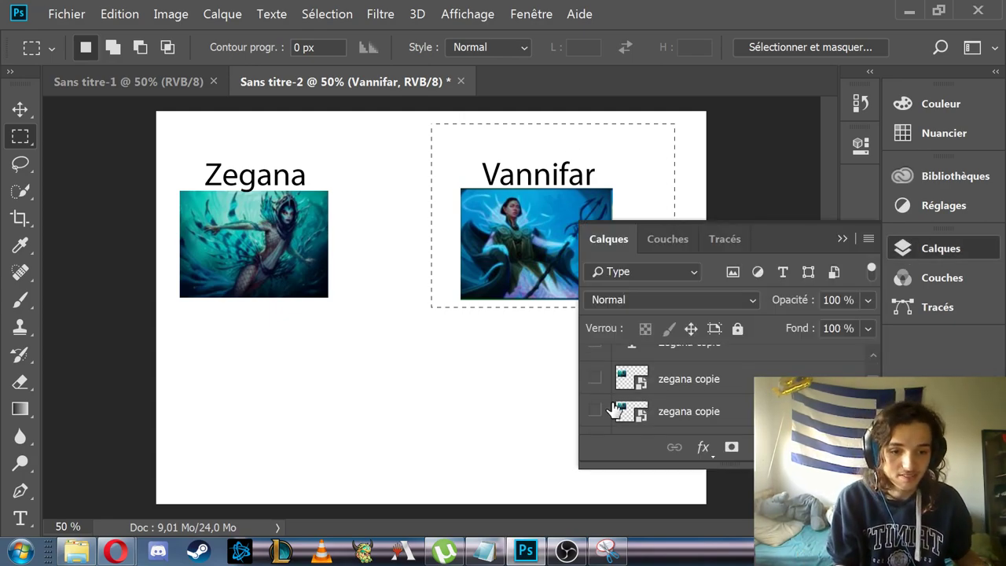
pyautogui.scroll(-2, 611, 409)
pyautogui.scroll(1, 610, 409)
pyautogui.scroll(-1, 611, 407)
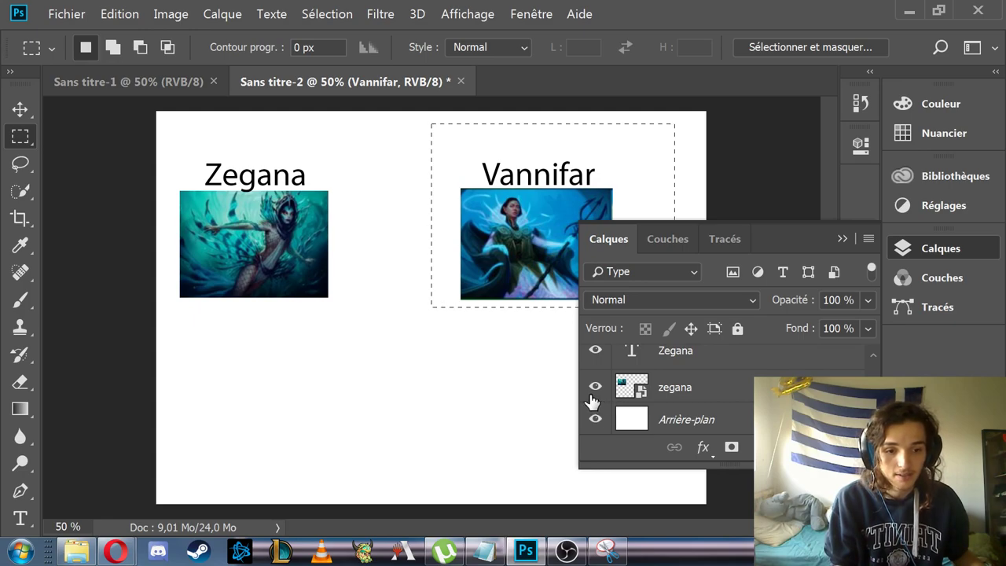
pyautogui.click(595, 389)
pyautogui.click(596, 352)
# Hide the Vannifar text layer and the vannifar image layer
pyautogui.scroll(3, 604, 377)
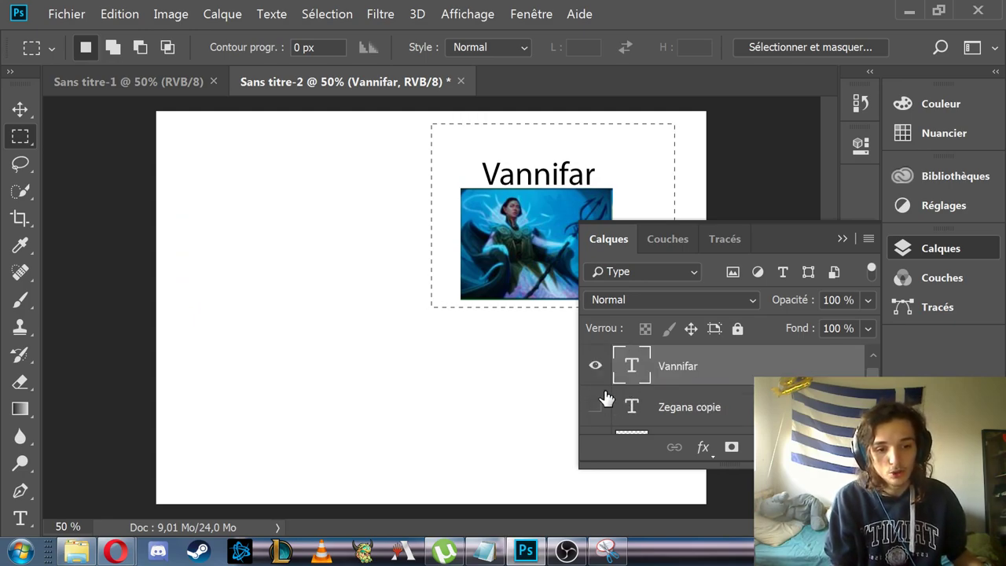
pyautogui.scroll(1, 606, 399)
pyautogui.click(596, 396)
pyautogui.click(595, 362)
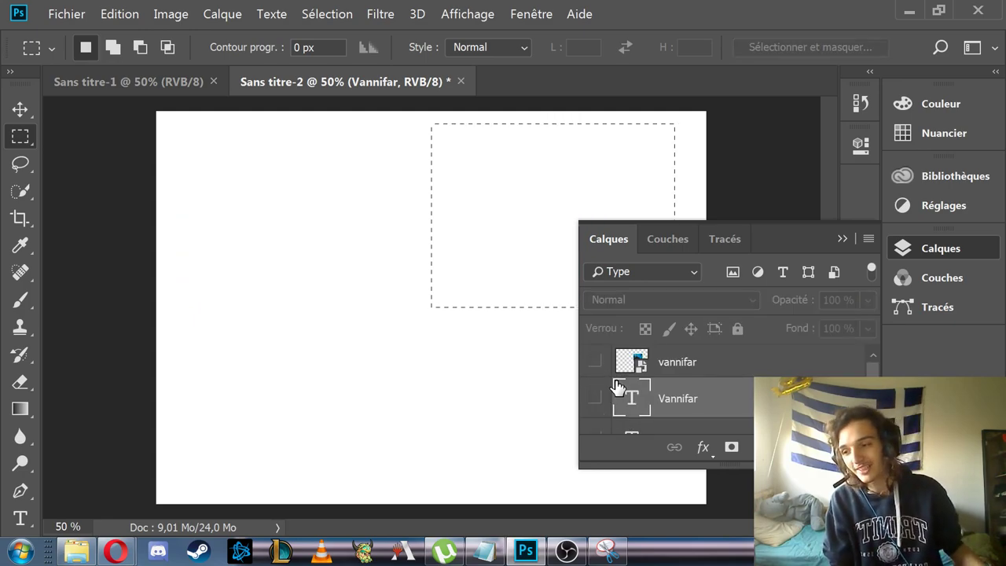
pyautogui.click(842, 241)
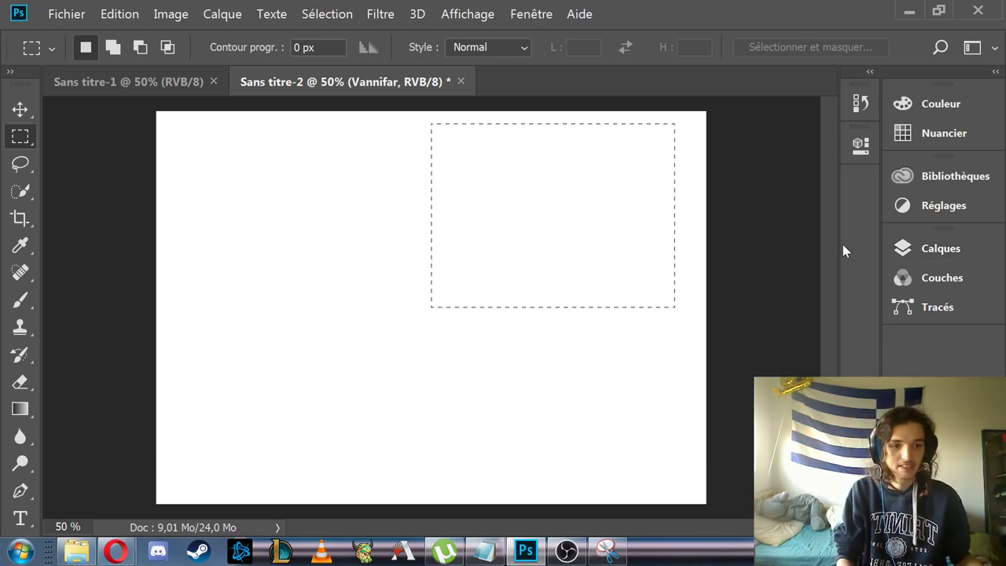
# Place the medge image in the left half of the canvas, midway down
pyautogui.moveTo(1005, 241); pyautogui.dragTo(335, 310)
pyautogui.press('Return')
pyautogui.press('m')
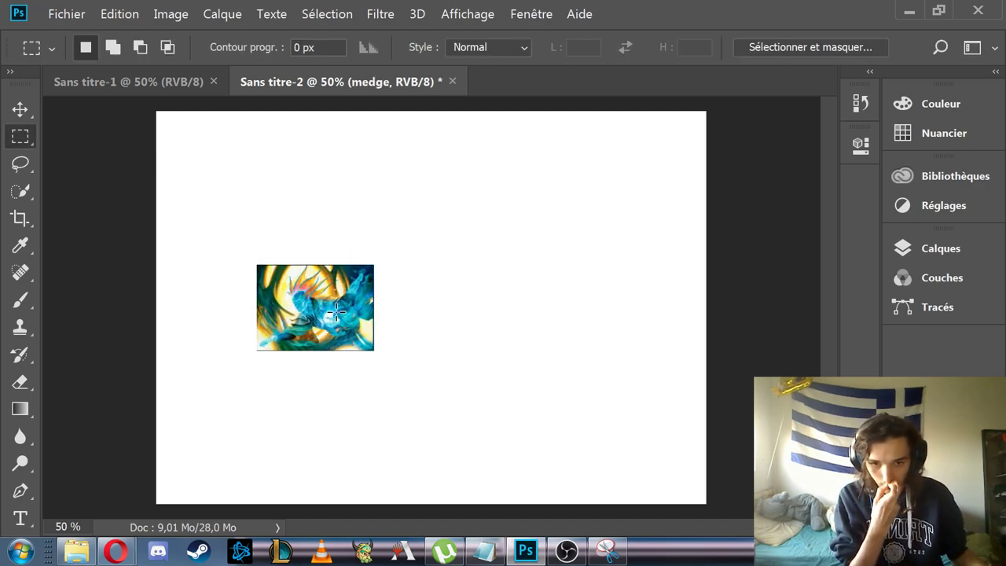
pyautogui.click(329, 271)
pyautogui.moveTo(232, 255); pyautogui.dragTo(390, 388)
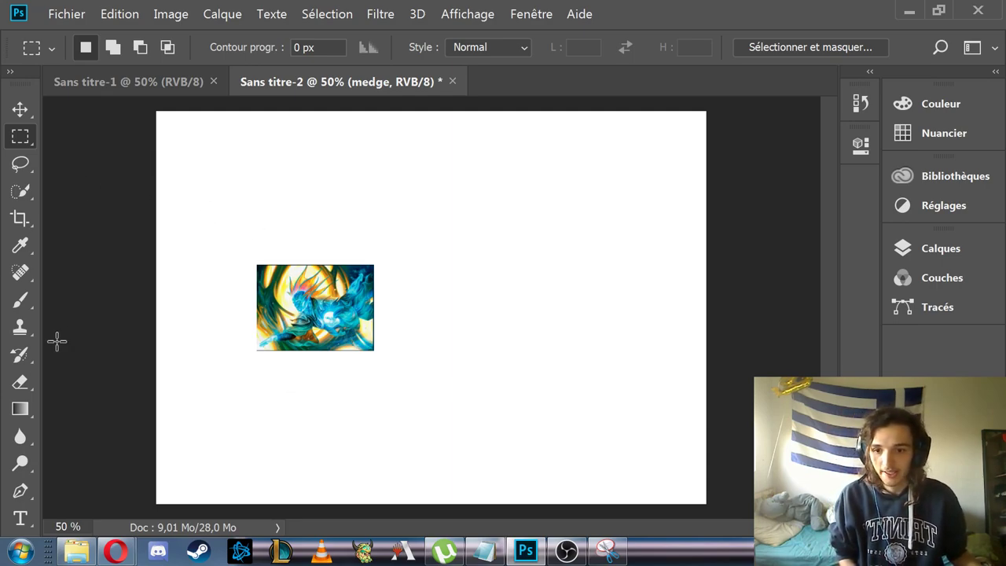
# Add the text "Medge" on a new layer and centre it just above the medge image
pyautogui.click(22, 517)
pyautogui.click(288, 247)
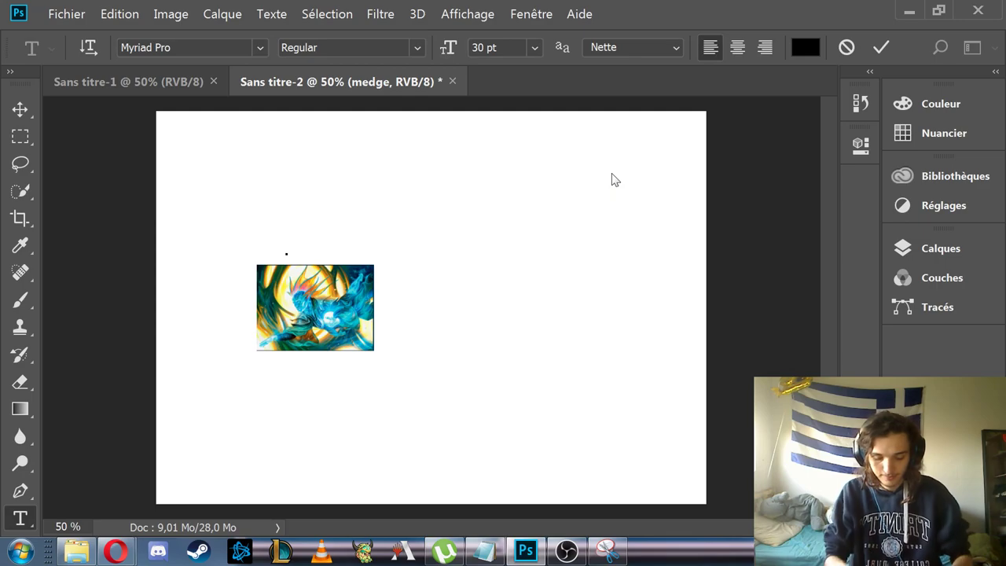
pyautogui.write('Medge')
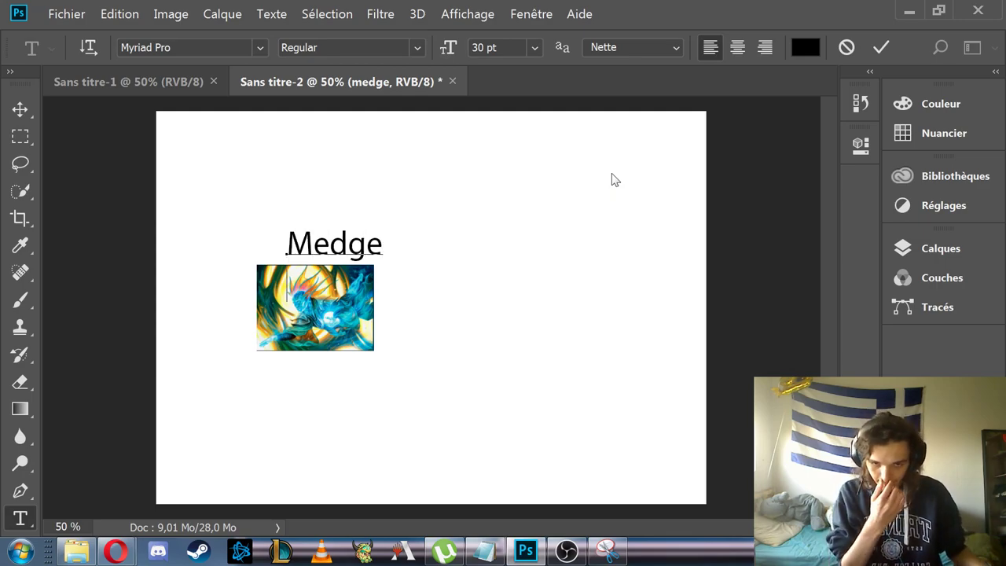
pyautogui.click(524, 288)
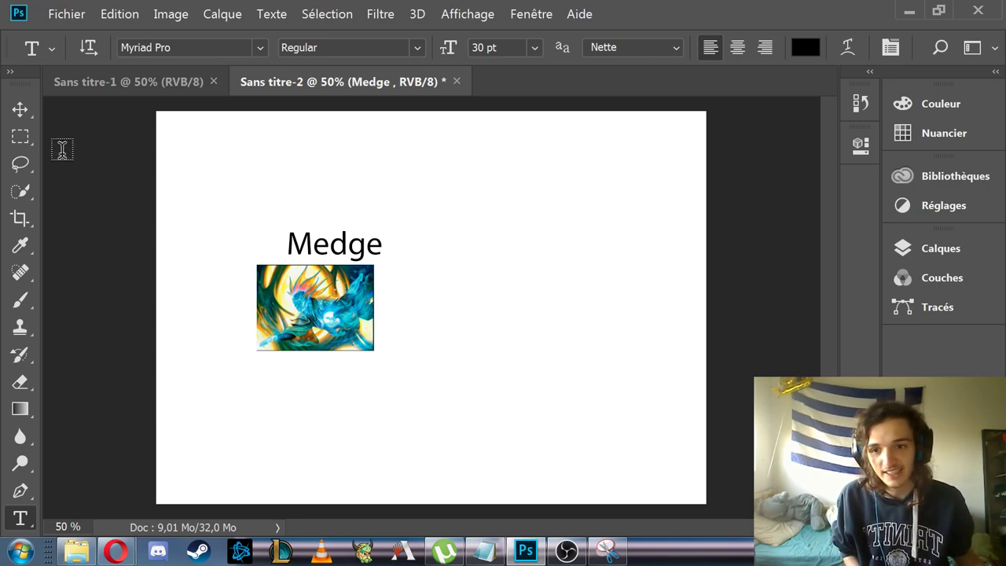
pyautogui.click(21, 114)
pyautogui.moveTo(327, 244); pyautogui.dragTo(309, 243)
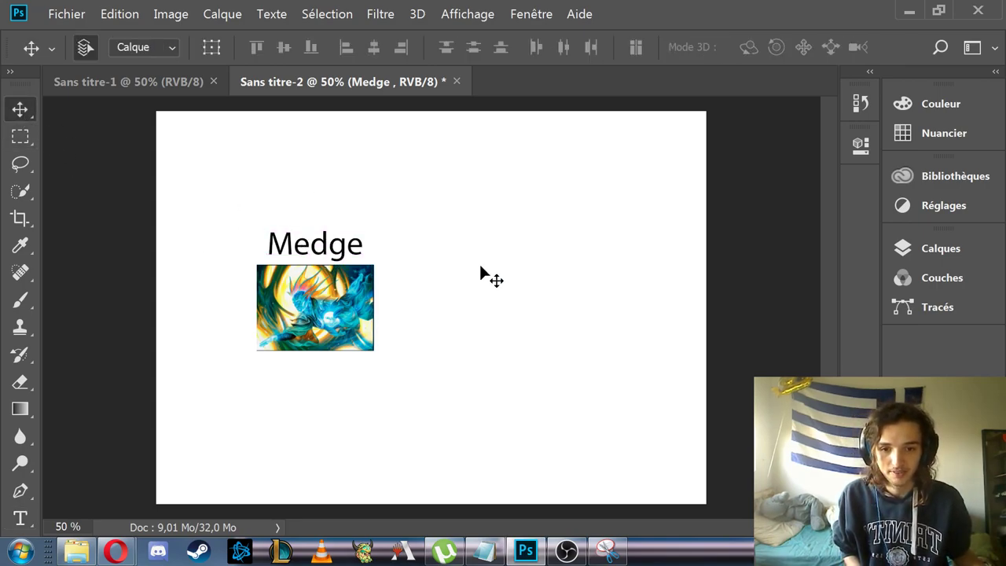
pyautogui.click(476, 267)
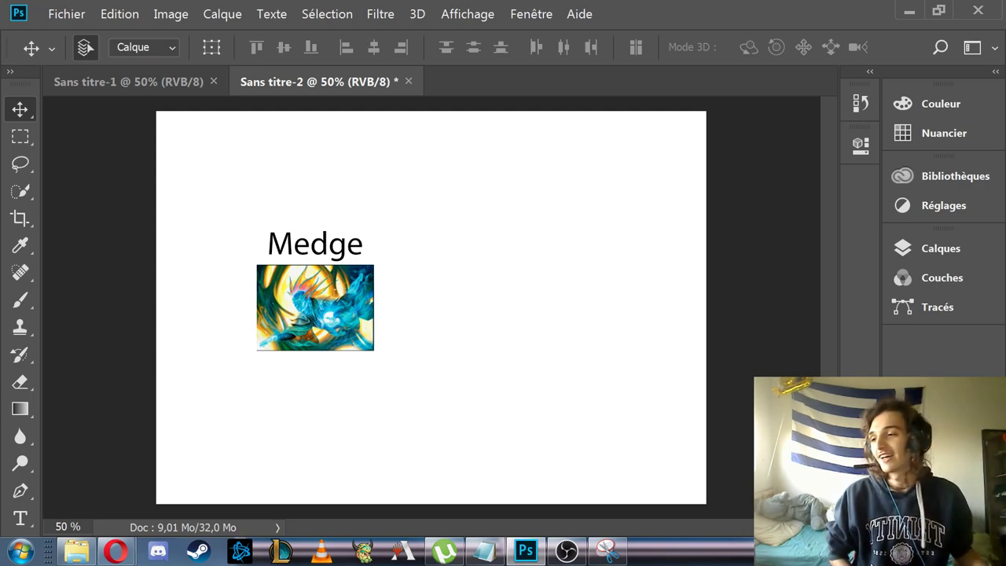
pyautogui.moveTo(238, 220); pyautogui.dragTo(463, 356)
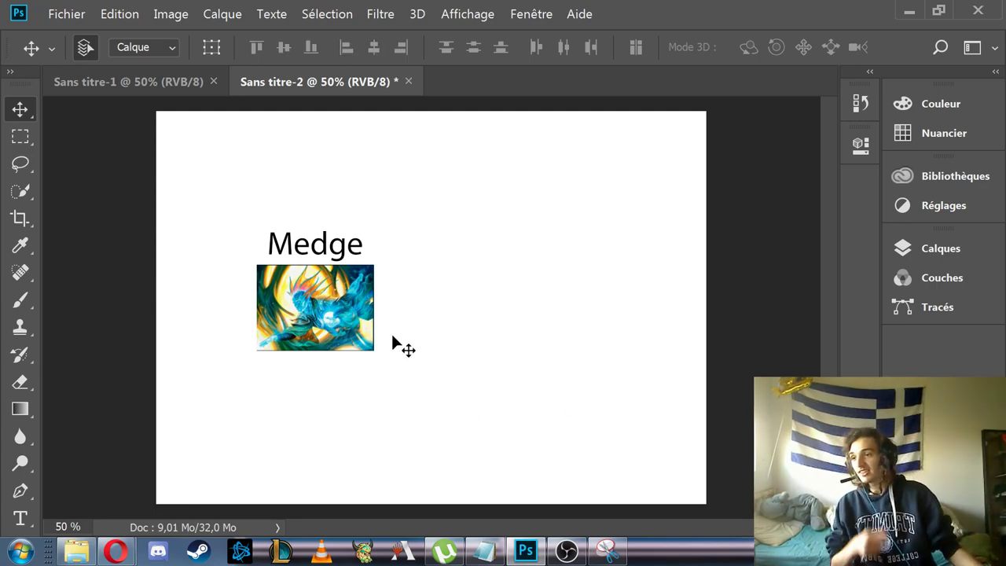
# Place the chessa image in the upper right part of the canvas
pyautogui.moveTo(998, 12); pyautogui.dragTo(551, 366)
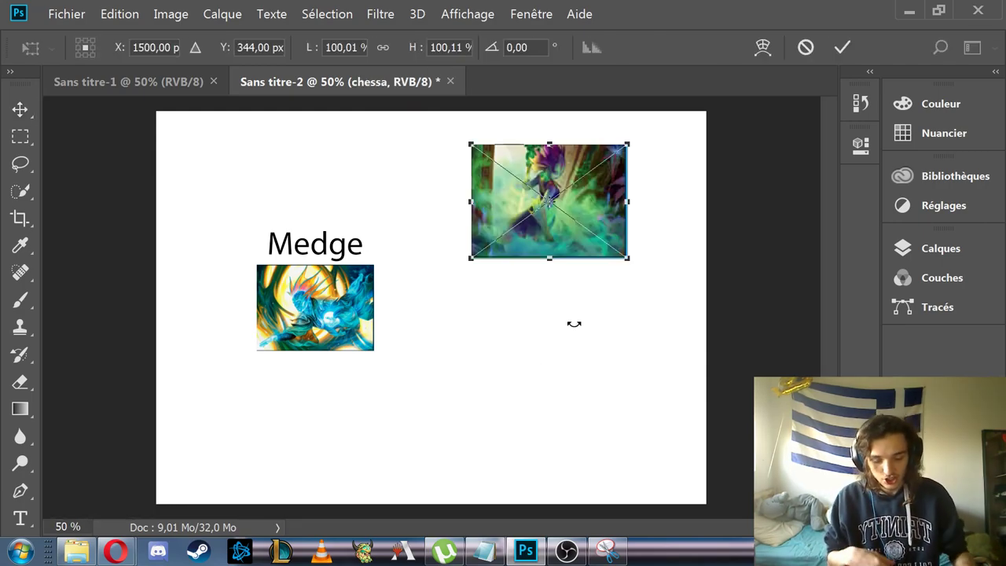
pyautogui.press('Escape')
pyautogui.moveTo(998, 11); pyautogui.dragTo(561, 359)
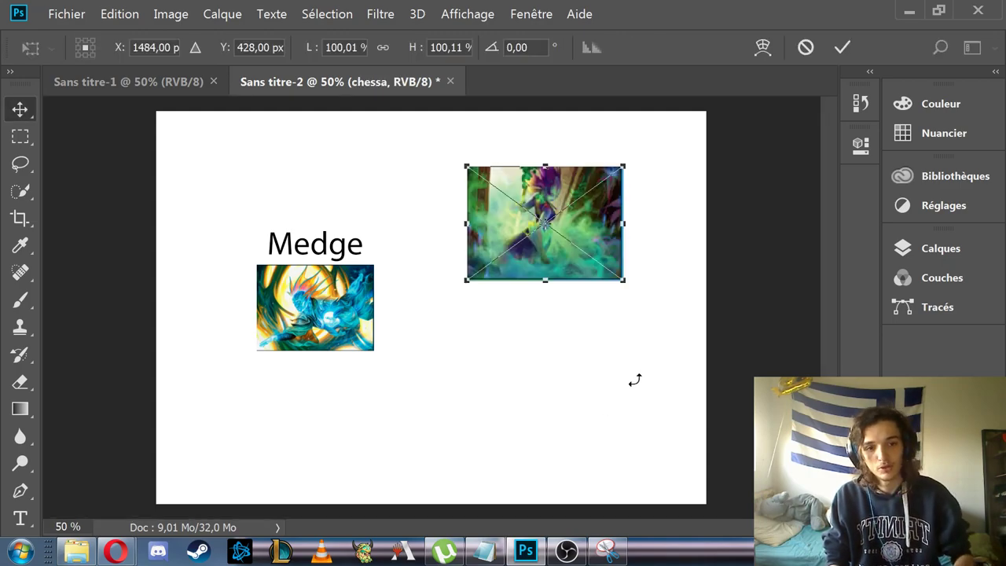
pyautogui.press('Return')
# Add the text "Chessa" on a new layer and centre it just above the chessa image
pyautogui.click(21, 517)
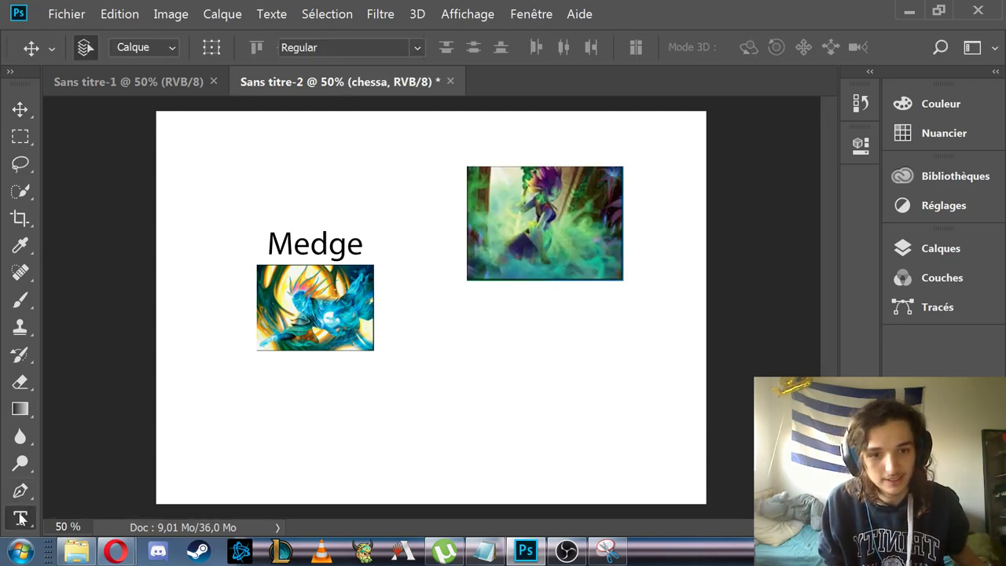
pyautogui.click(540, 158)
pyautogui.write('Chessa')
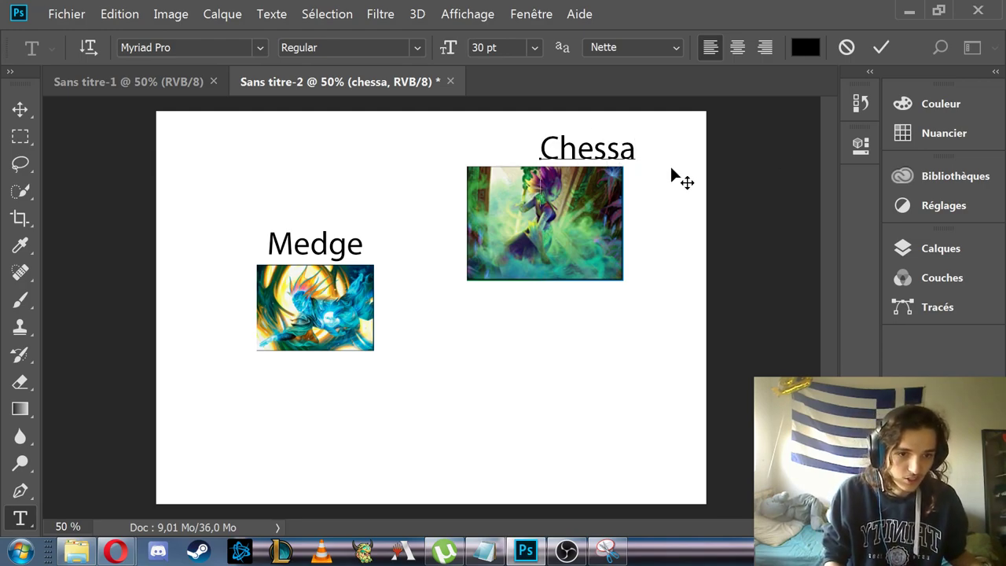
pyautogui.moveTo(681, 177); pyautogui.dragTo(640, 177)
pyautogui.click(649, 192)
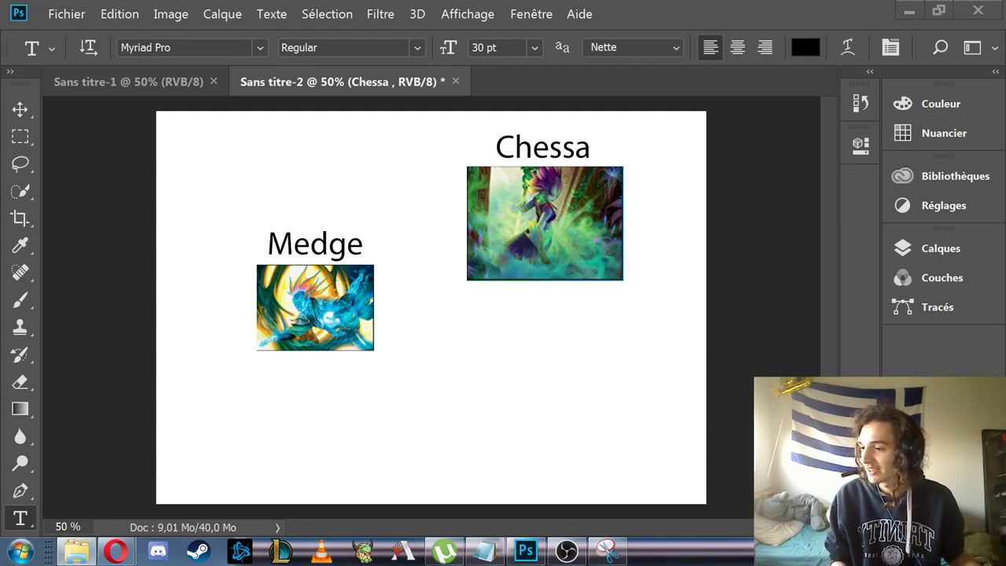
# Place the Miko image, scale it down to about two thirds and position it directly below the chessa image
pyautogui.moveTo(135, 236); pyautogui.dragTo(543, 329)
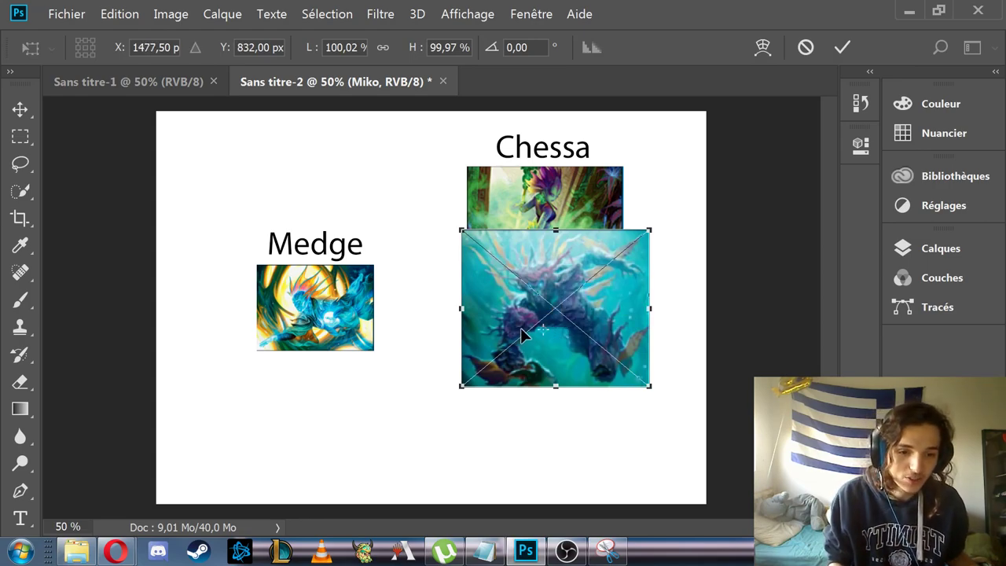
pyautogui.moveTo(653, 386); pyautogui.dragTo(594, 325)
pyautogui.moveTo(566, 294); pyautogui.dragTo(556, 350)
pyautogui.press('Return')
# Add the text "Miko" on a new layer and position it just to the right of the Miko image
pyautogui.press('t')
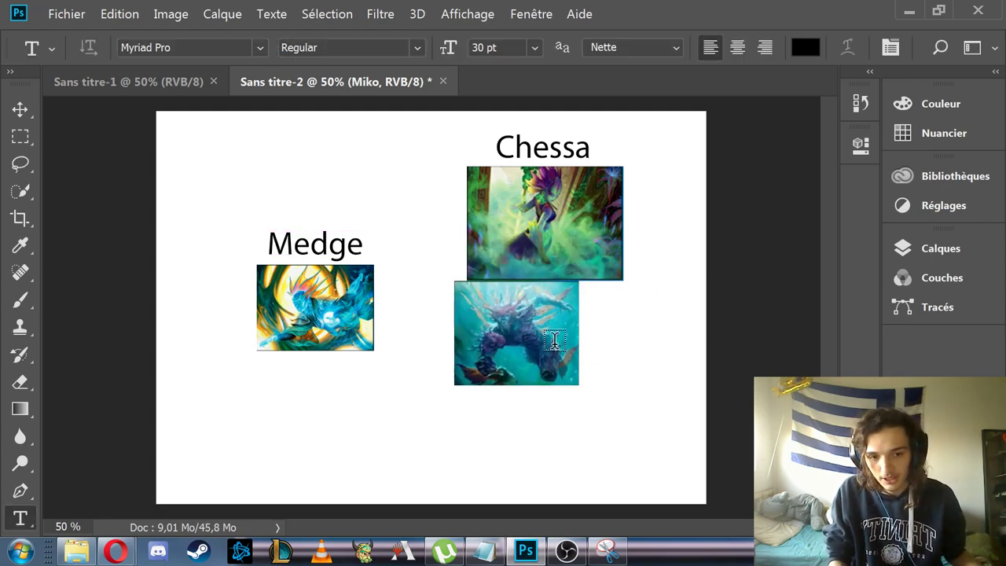
pyautogui.click(618, 326)
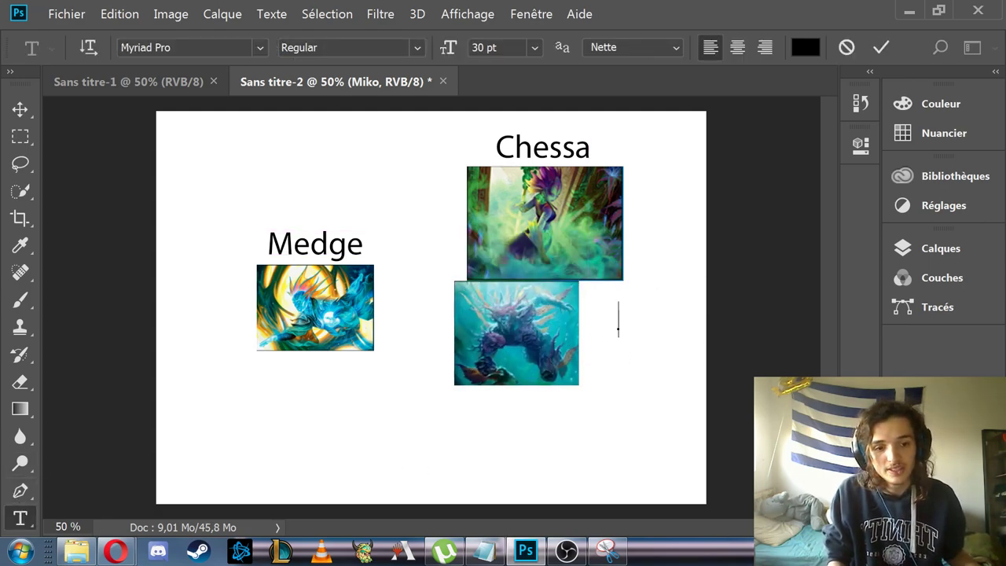
pyautogui.write('Mijko')
pyautogui.press('BackSpace')
pyautogui.press('BackSpace')
pyautogui.press('BackSpace')
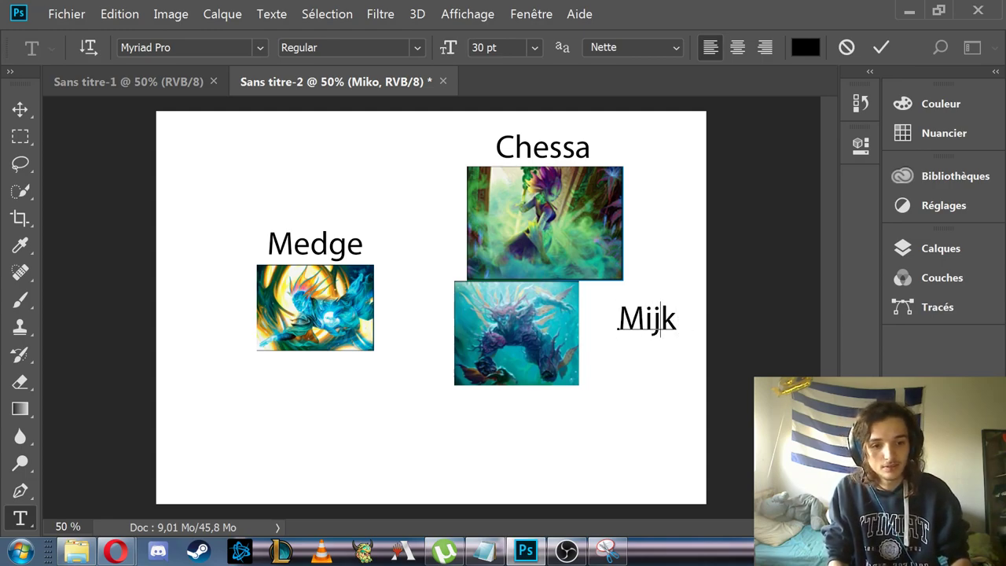
pyautogui.write('ko')
pyautogui.press('Return')
pyautogui.write('$')
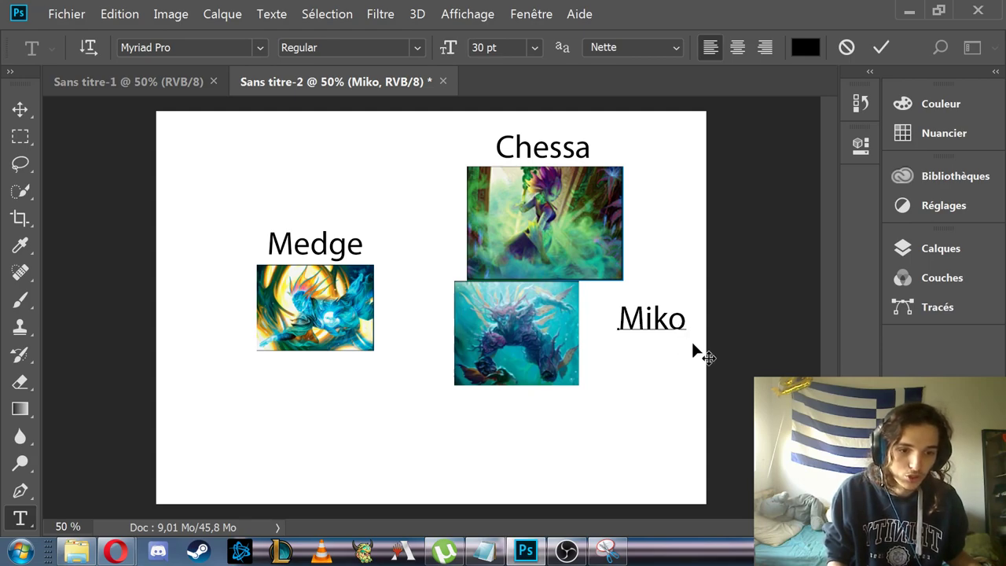
pyautogui.moveTo(701, 350); pyautogui.dragTo(681, 359)
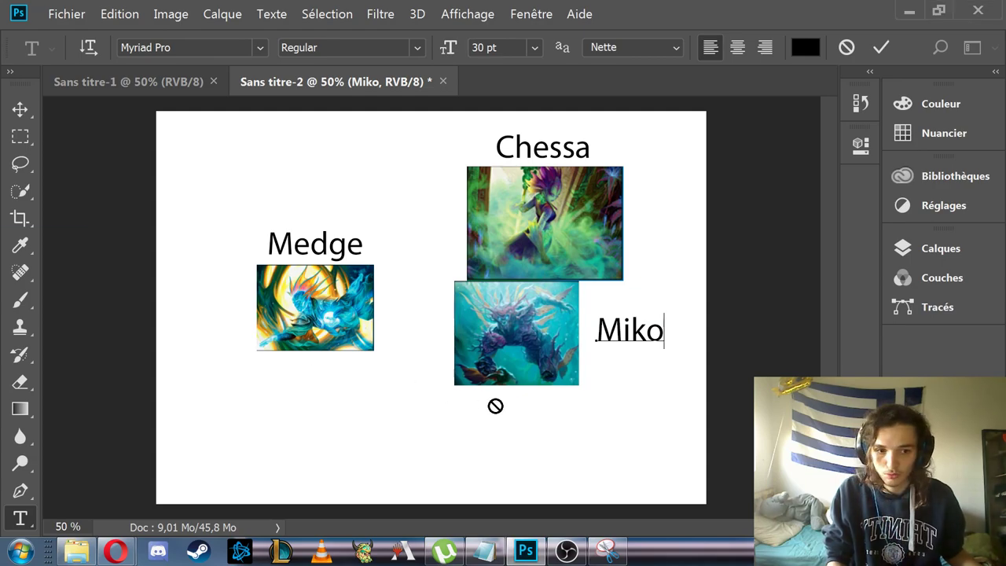
pyautogui.click(22, 110)
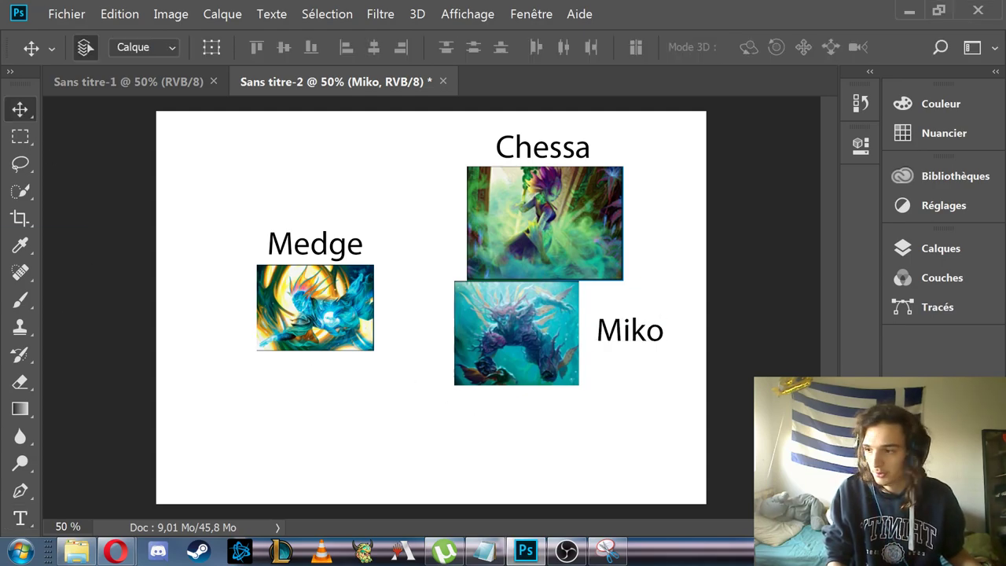
# Place the "la niece" image directly below the Miko image, offset slightly to its left
pyautogui.moveTo(432, 382); pyautogui.dragTo(485, 462)
pyautogui.moveTo(436, 429); pyautogui.dragTo(488, 451)
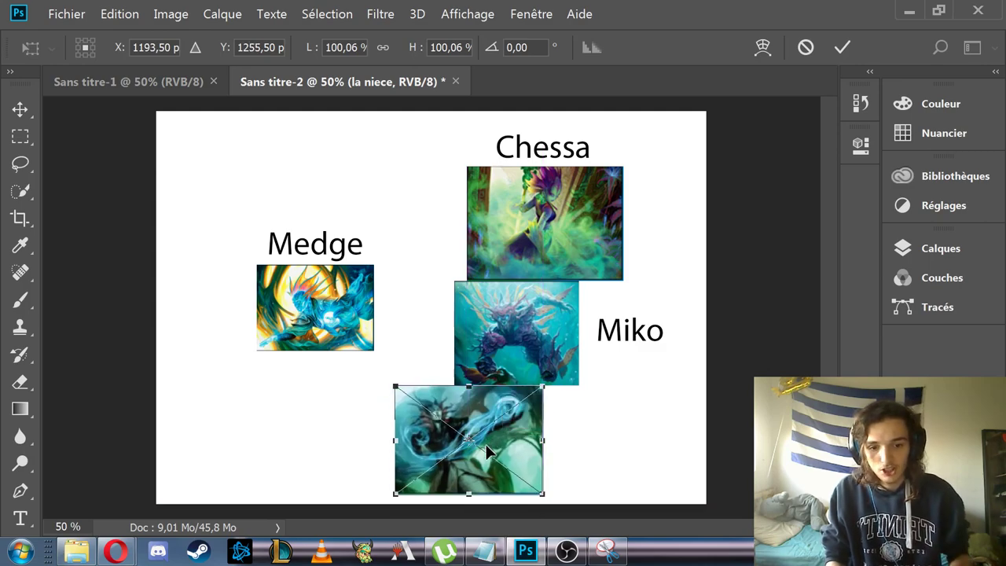
pyautogui.press('Return')
pyautogui.moveTo(115, 551)
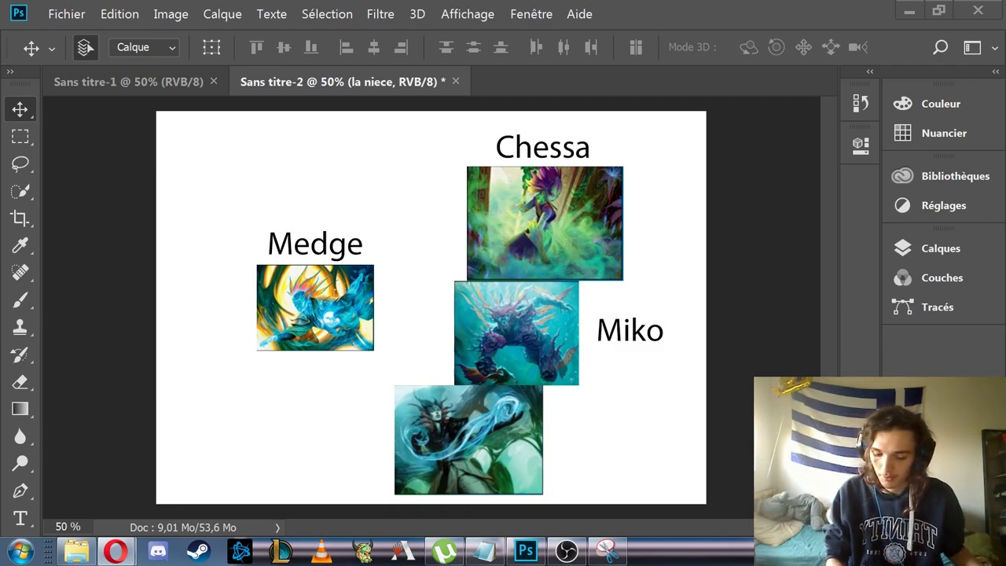
# Add the text "Kaszira" against the right edge of the "la niece" image and shift that image slightly down
pyautogui.press('t')
pyautogui.click(597, 431)
pyautogui.write('Kaszira')
pyautogui.press('Return')
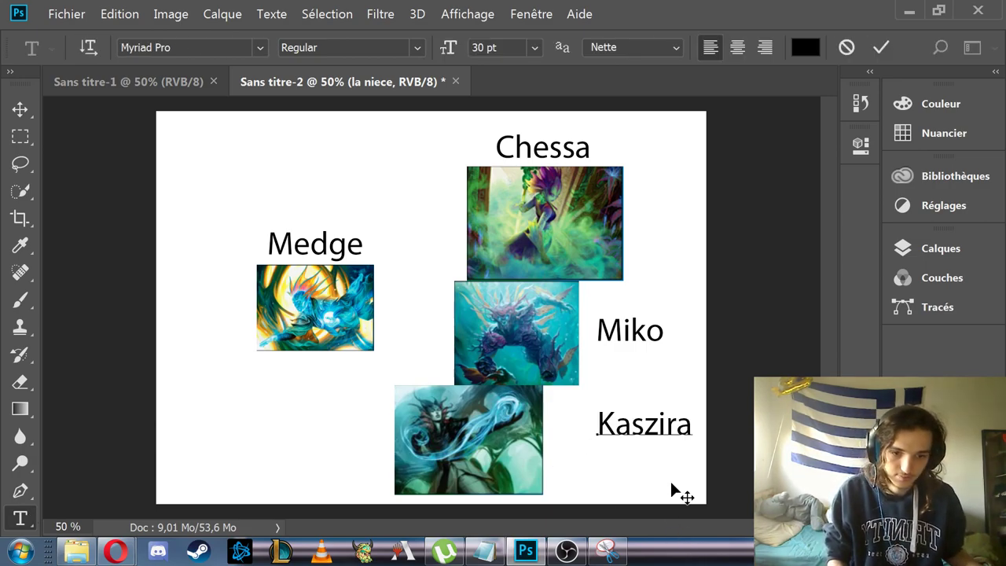
pyautogui.click(21, 110)
pyautogui.moveTo(674, 428); pyautogui.dragTo(619, 444)
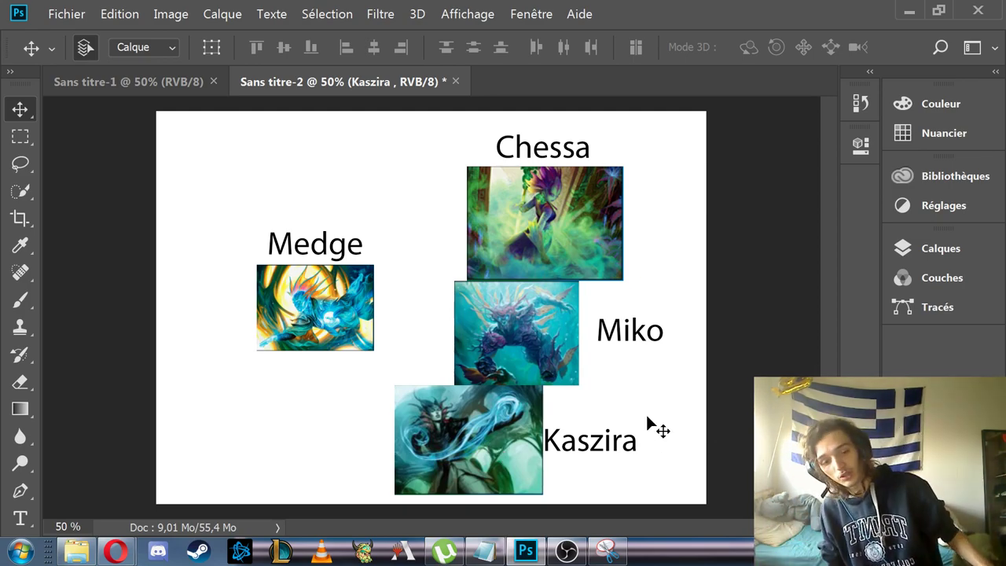
pyautogui.moveTo(561, 417)
pyautogui.mouseDown()
pyautogui.moveTo(682, 497)
pyautogui.moveTo(546, 420)
pyautogui.mouseUp()
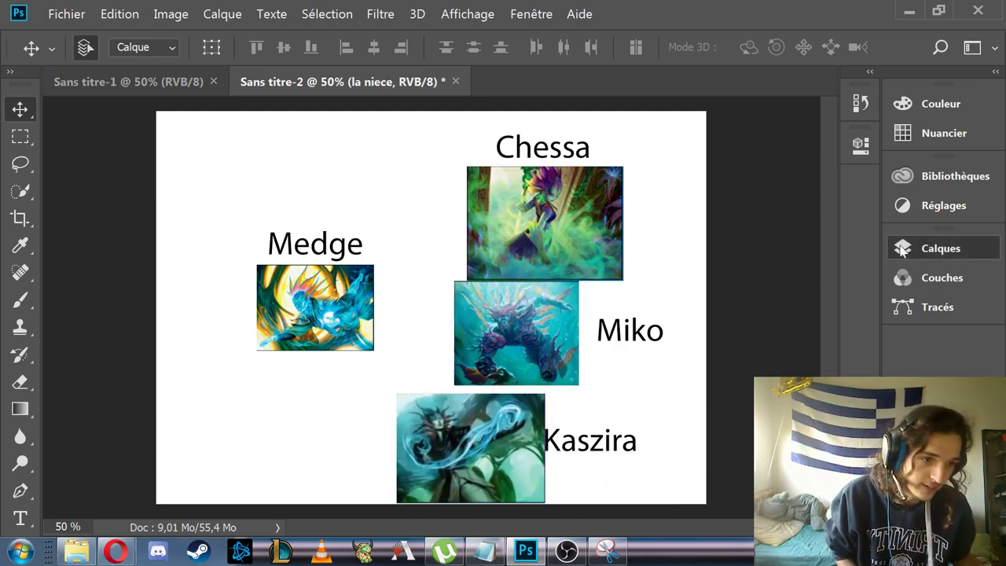
# Toggle the visibility of the "zegana copie" layer on and off several times, leaving it hidden
pyautogui.click(936, 249)
pyautogui.scroll(-8, 720, 373)
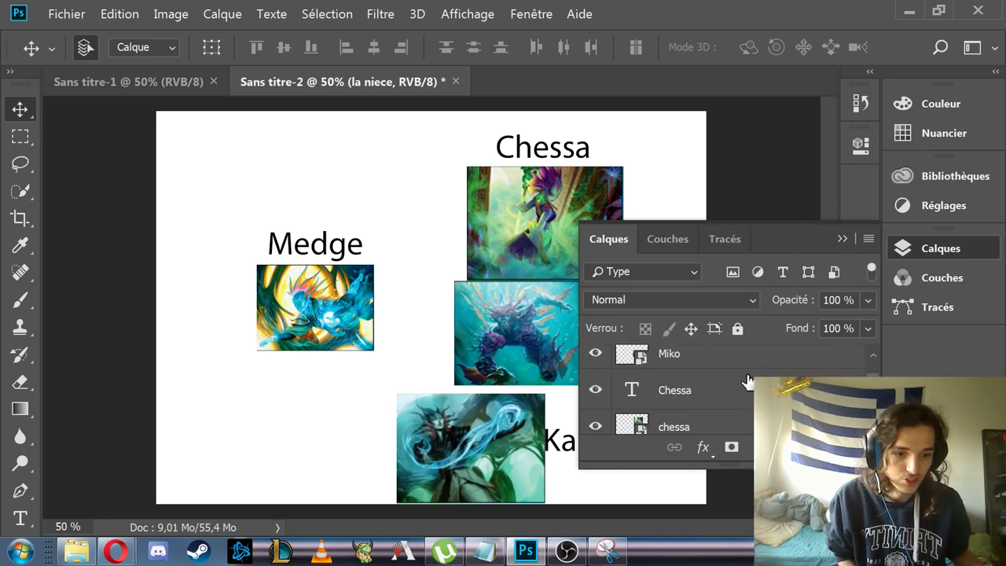
pyautogui.scroll(-4, 735, 392)
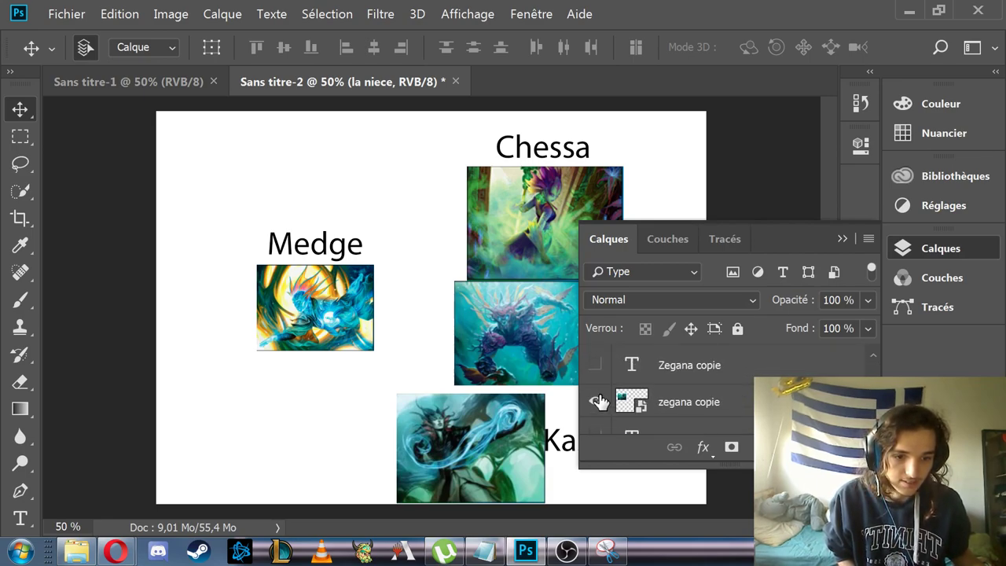
pyautogui.click(595, 403)
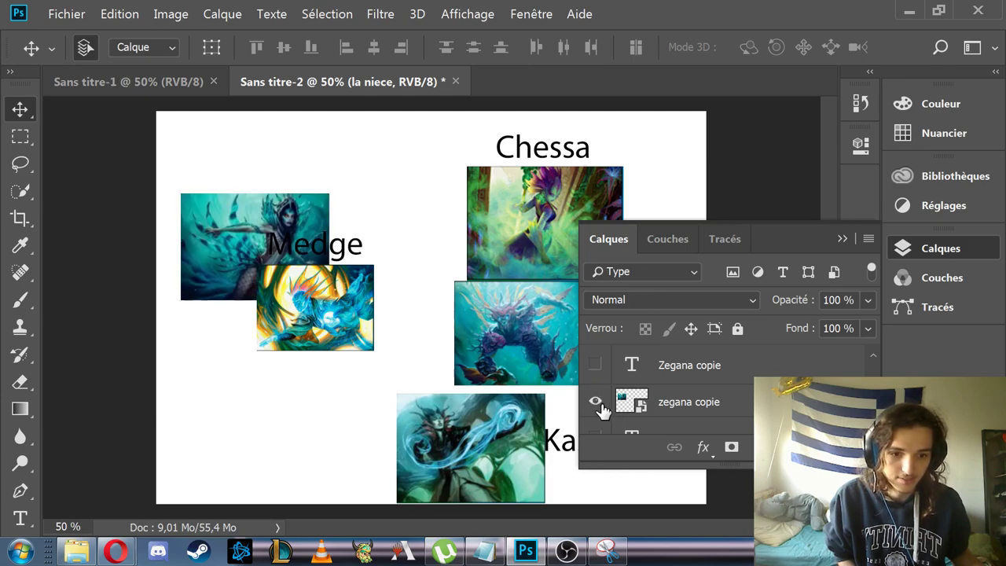
pyautogui.click(595, 403)
pyautogui.click(596, 403)
pyautogui.click(596, 404)
pyautogui.click(596, 404)
pyautogui.click(597, 405)
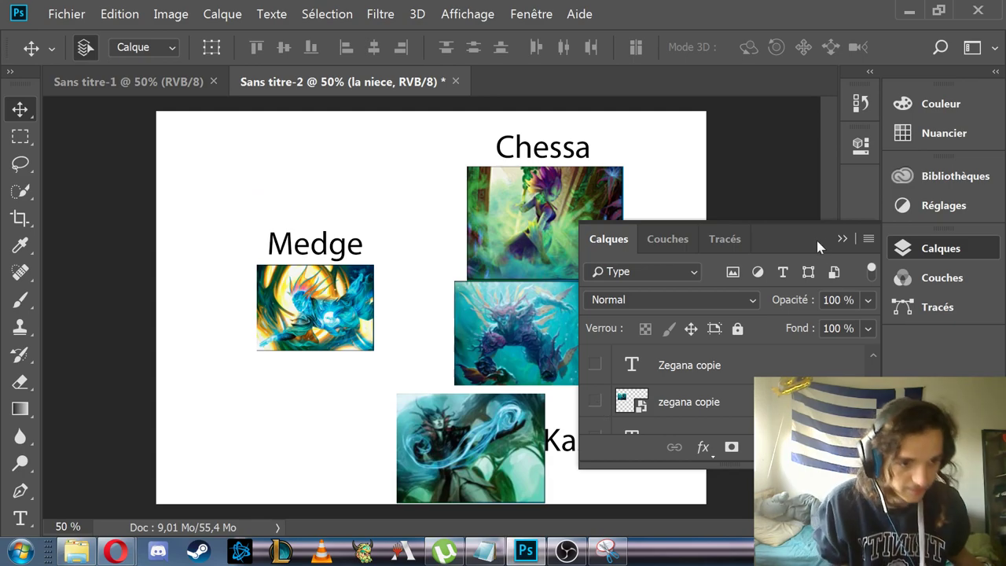
pyautogui.click(842, 238)
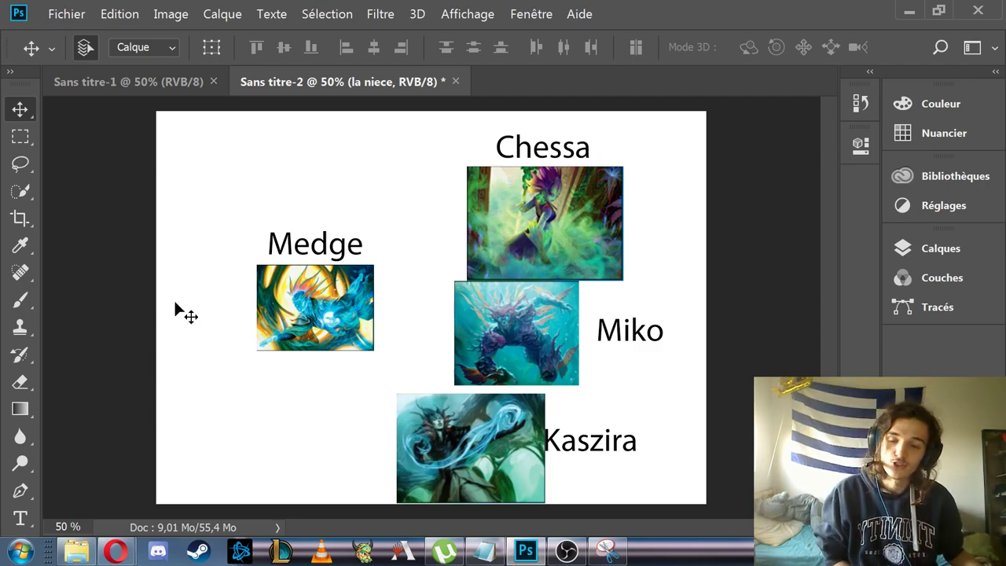
# Place the monk image below the Medge image, offset to its left
pyautogui.click(904, 249)
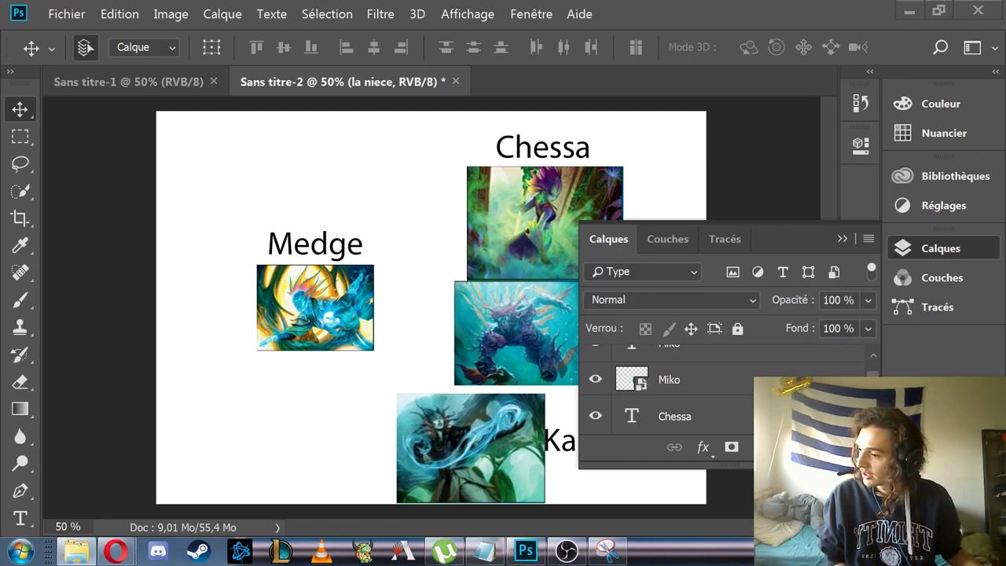
pyautogui.moveTo(209, 225); pyautogui.dragTo(272, 434)
pyautogui.press('Return')
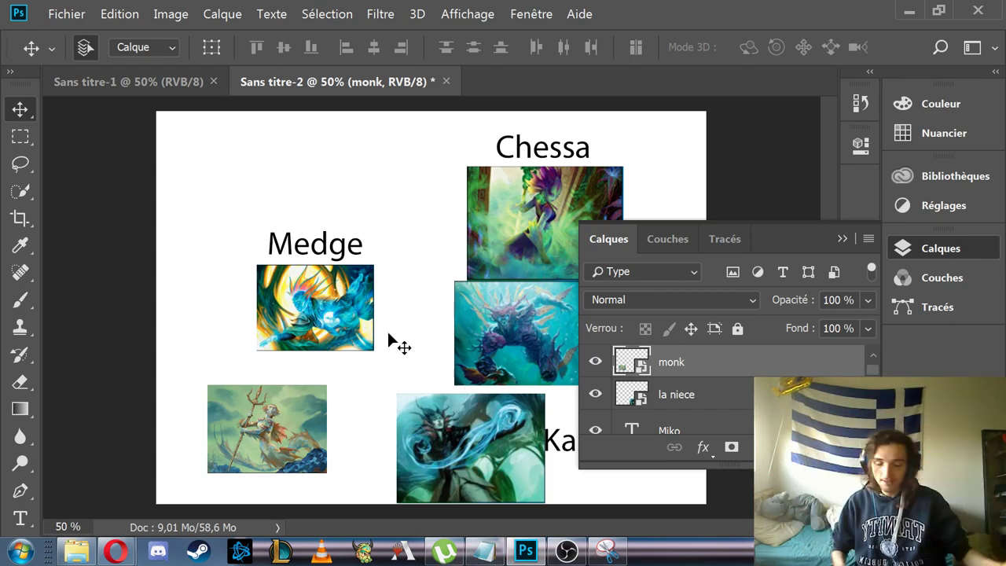
pyautogui.click(842, 238)
# Move the Miko image right against its title and shift the chessa, "la niece" and medge images slightly up
pyautogui.moveTo(542, 338)
pyautogui.mouseDown()
pyautogui.moveTo(521, 332)
pyautogui.moveTo(542, 330)
pyautogui.mouseUp()
pyautogui.moveTo(562, 231)
pyautogui.mouseDown()
pyautogui.moveTo(574, 226)
pyautogui.moveTo(545, 221)
pyautogui.mouseUp()
pyautogui.moveTo(499, 430)
pyautogui.mouseDown()
pyautogui.moveTo(473, 422)
pyautogui.moveTo(495, 417)
pyautogui.mouseUp()
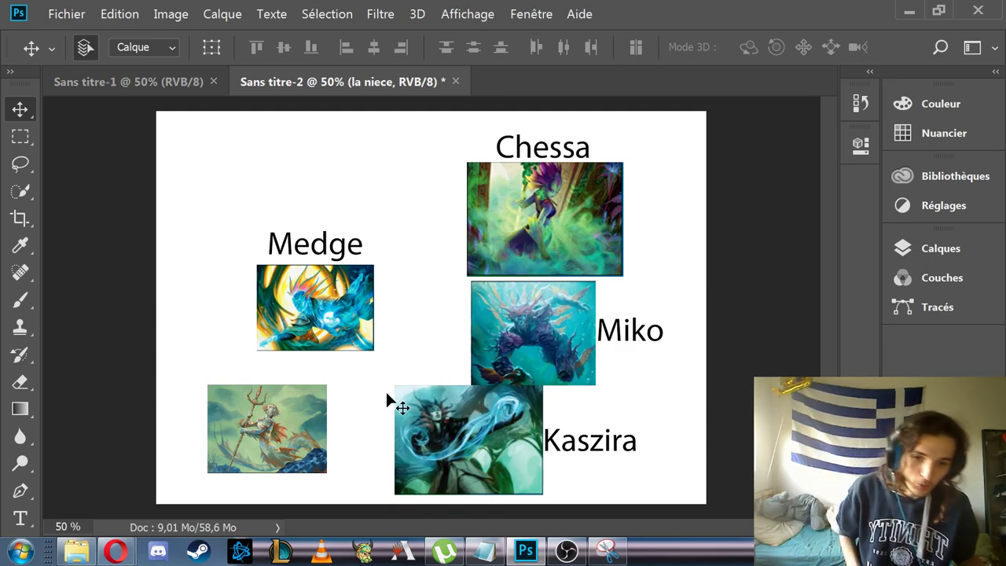
pyautogui.press('ctrl')
pyautogui.moveTo(307, 299)
pyautogui.mouseDown()
pyautogui.moveTo(431, 424)
pyautogui.moveTo(352, 406)
pyautogui.moveTo(362, 368)
pyautogui.moveTo(408, 400)
pyautogui.moveTo(370, 377)
pyautogui.moveTo(298, 284)
pyautogui.mouseUp()
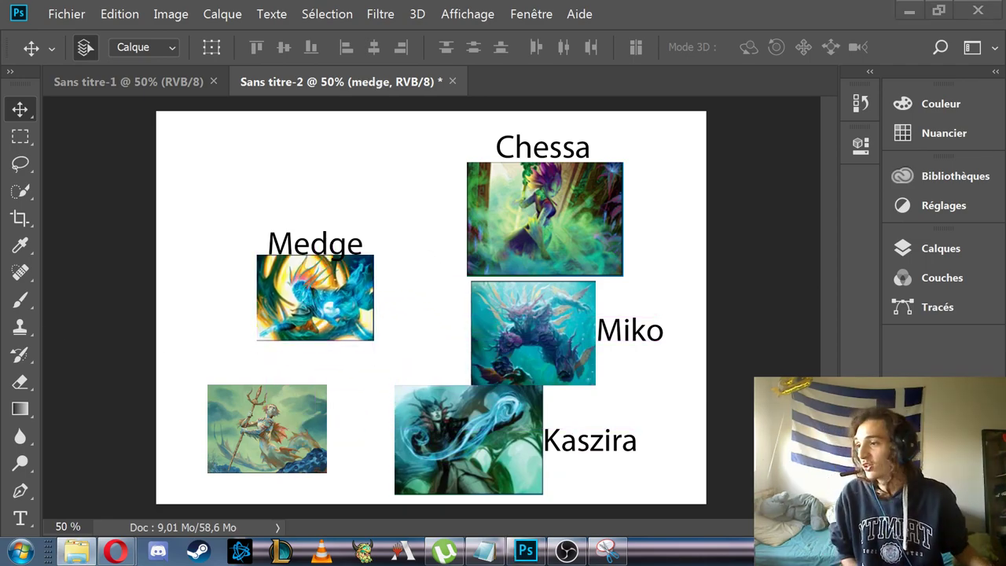
# Place the sherlock image in the lower middle of the canvas, scaled to 59.16% width and 62.90% height
pyautogui.moveTo(1005, 315); pyautogui.dragTo(458, 466)
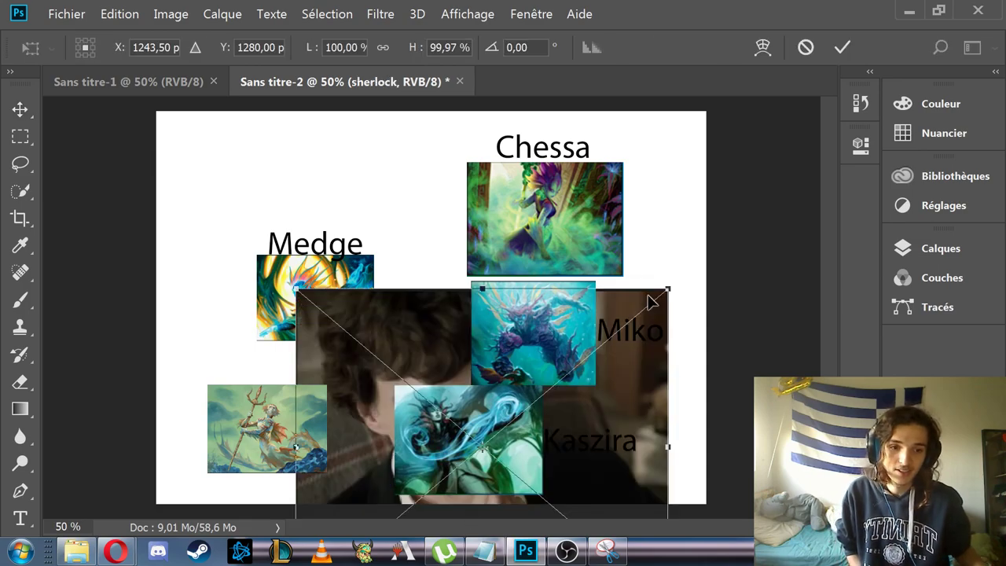
pyautogui.moveTo(667, 292); pyautogui.dragTo(515, 407)
pyautogui.moveTo(363, 464); pyautogui.dragTo(408, 405)
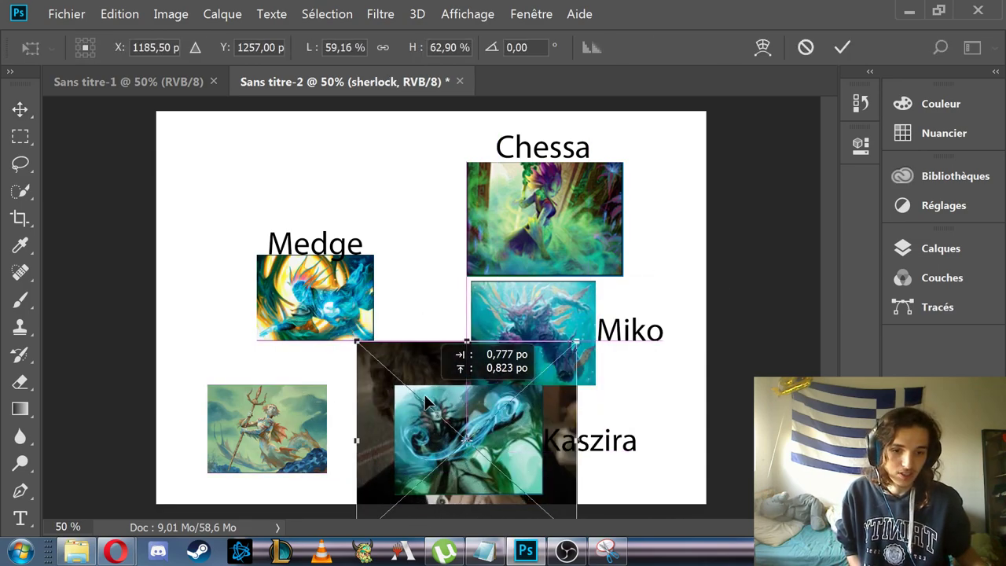
pyautogui.click(936, 249)
pyautogui.scroll(1, 665, 384)
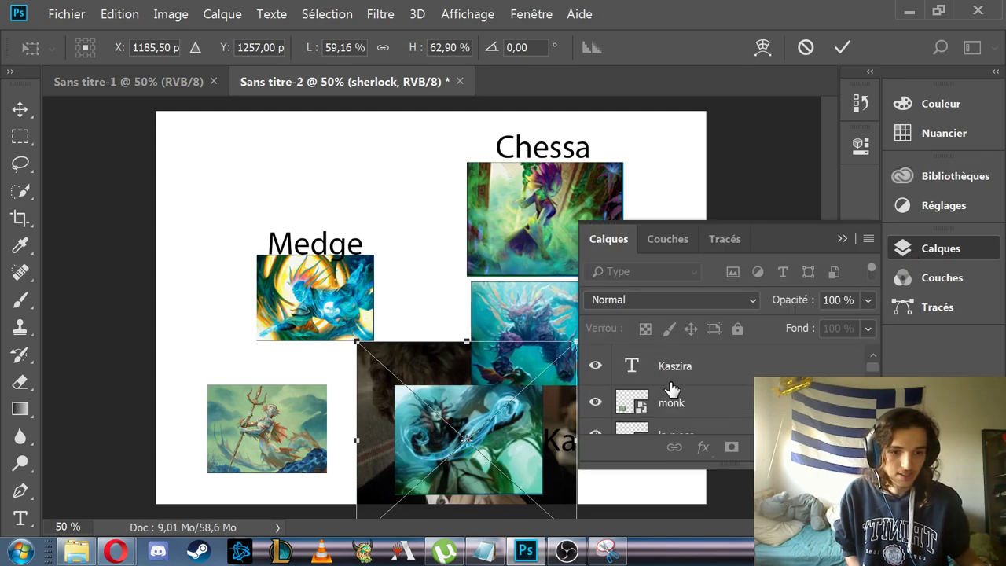
pyautogui.scroll(8, 669, 387)
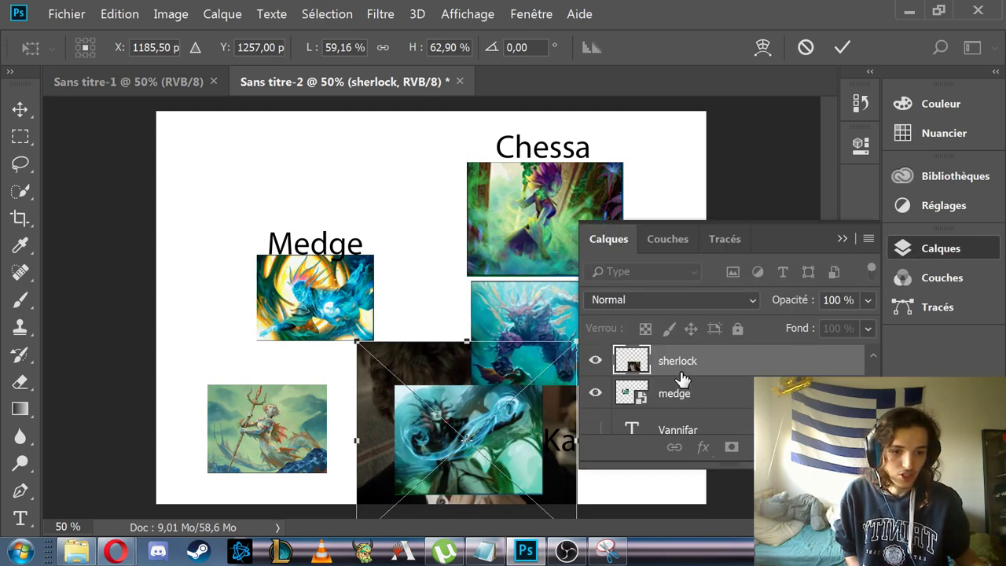
pyautogui.scroll(3, 685, 360)
pyautogui.scroll(-3, 688, 374)
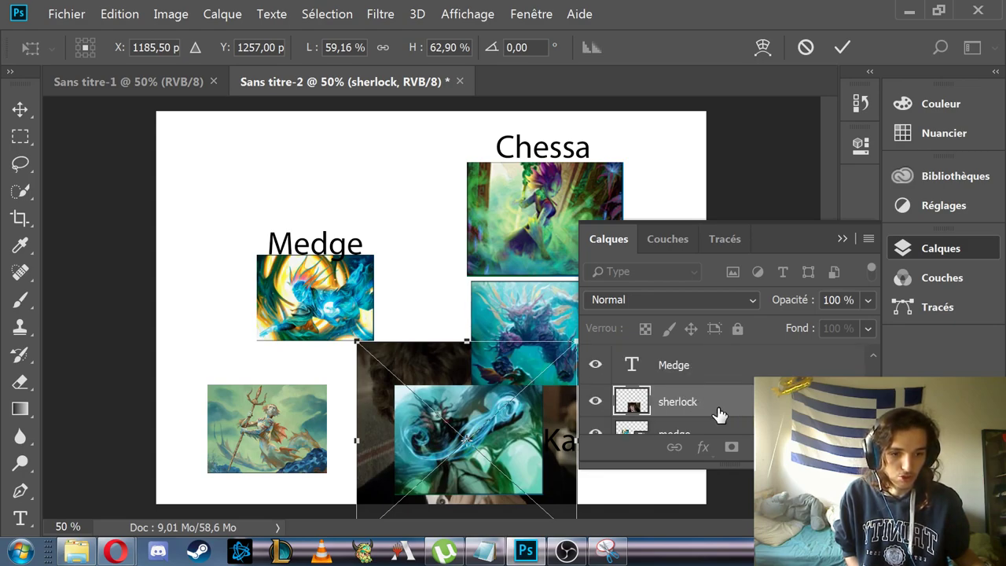
pyautogui.press('Return')
# Move the sherlock layer to the top of the layer stack, above Kaszira, and shift its image slightly up and left
pyautogui.moveTo(719, 414); pyautogui.dragTo(714, 306)
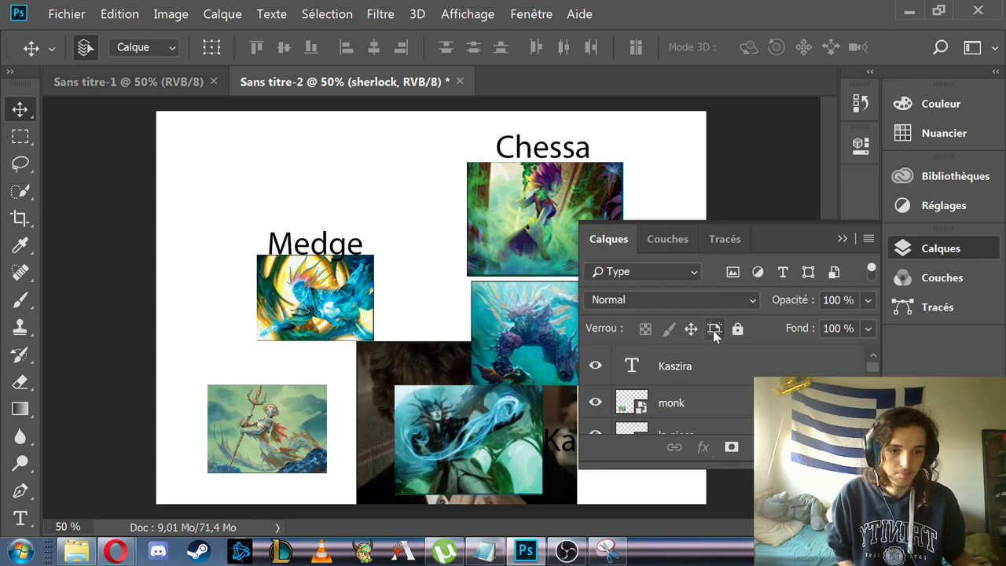
pyautogui.scroll(-3, 715, 369)
pyautogui.scroll(-2, 712, 374)
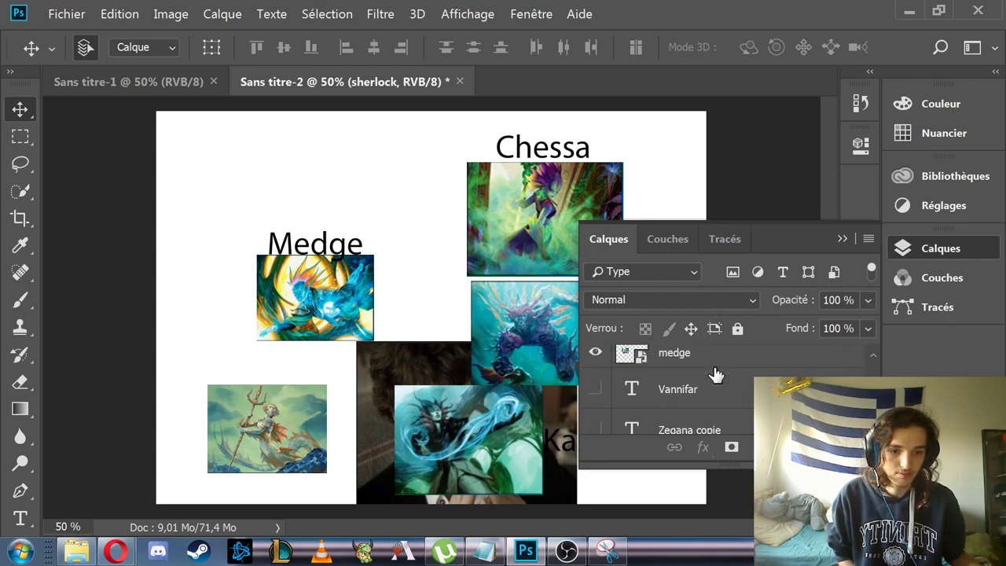
pyautogui.moveTo(712, 401); pyautogui.dragTo(705, 355)
pyautogui.moveTo(488, 417); pyautogui.dragTo(458, 406)
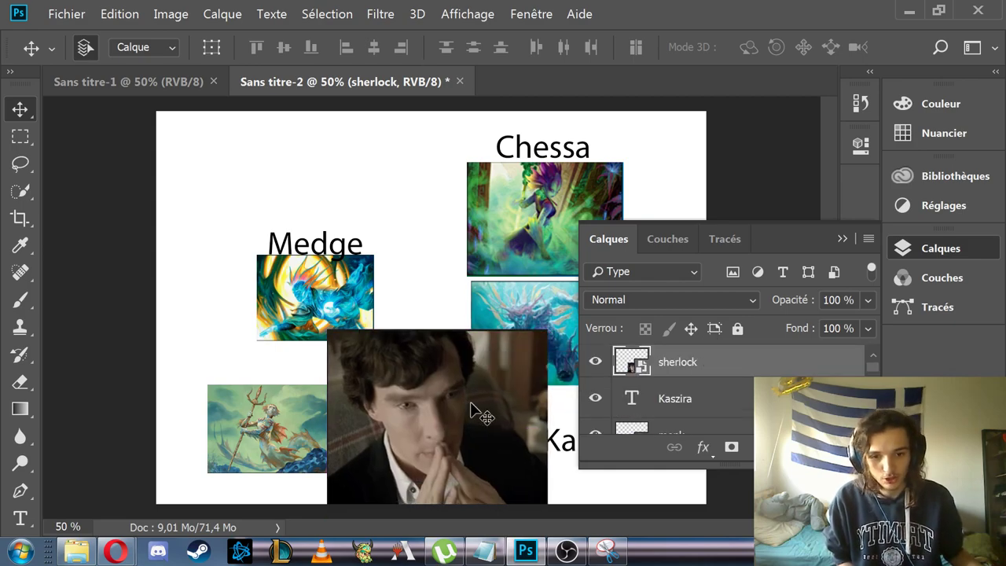
pyautogui.click(846, 238)
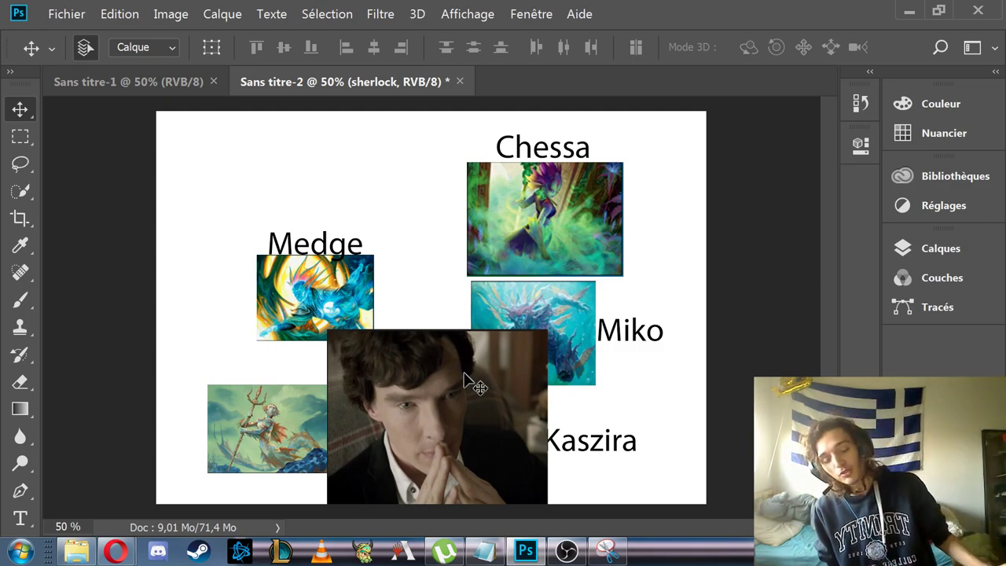
# Delete the sherlock and monk images and nudge the chessa image slightly up and to the right
pyautogui.press('Delete')
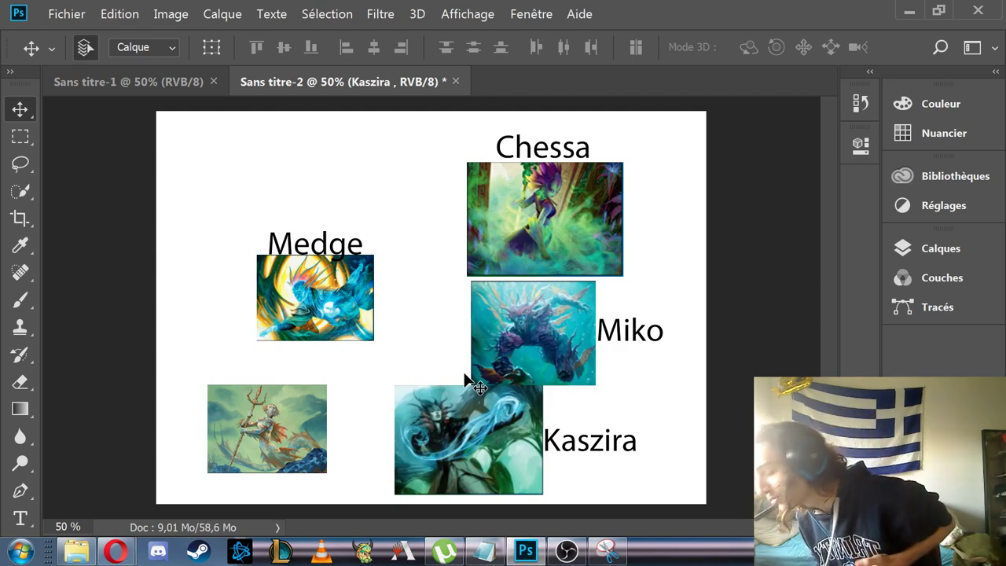
pyautogui.moveTo(593, 275)
pyautogui.mouseDown()
pyautogui.moveTo(570, 271)
pyautogui.moveTo(600, 262)
pyautogui.moveTo(594, 274)
pyautogui.mouseUp()
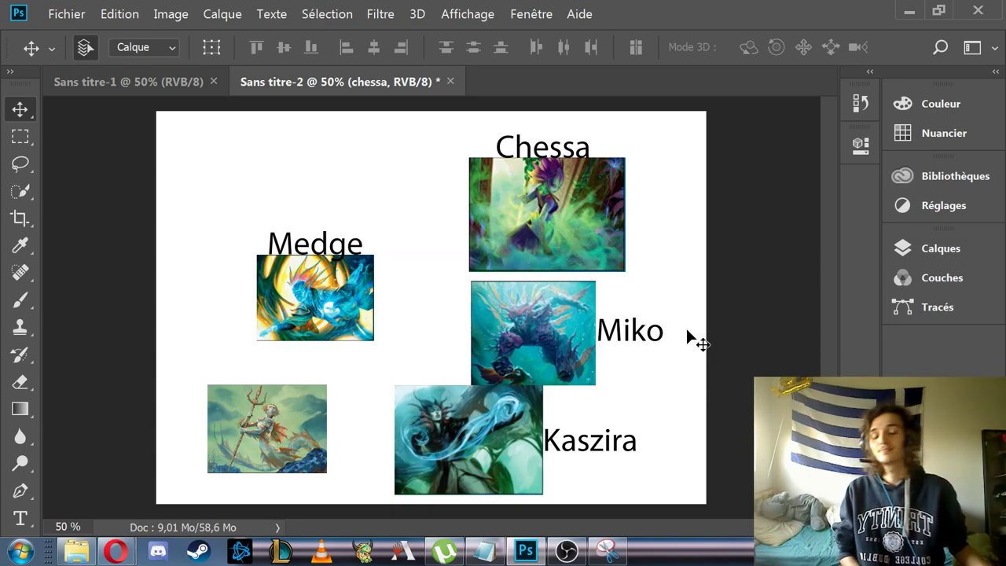
pyautogui.click(311, 417)
pyautogui.press('Delete')
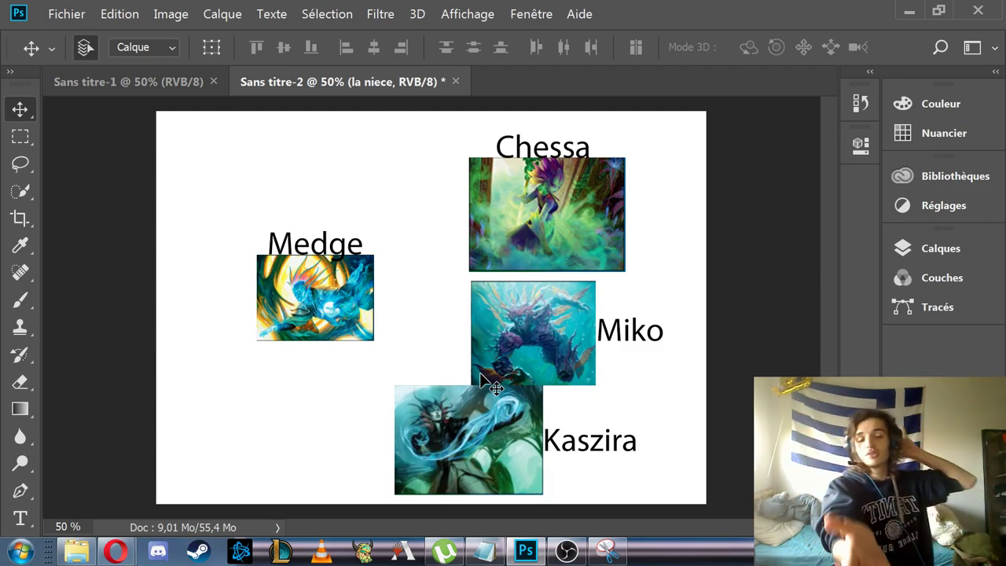
# Select all visible images and titles on the canvas together by enclosing them in one area
pyautogui.moveTo(337, 184); pyautogui.dragTo(452, 243)
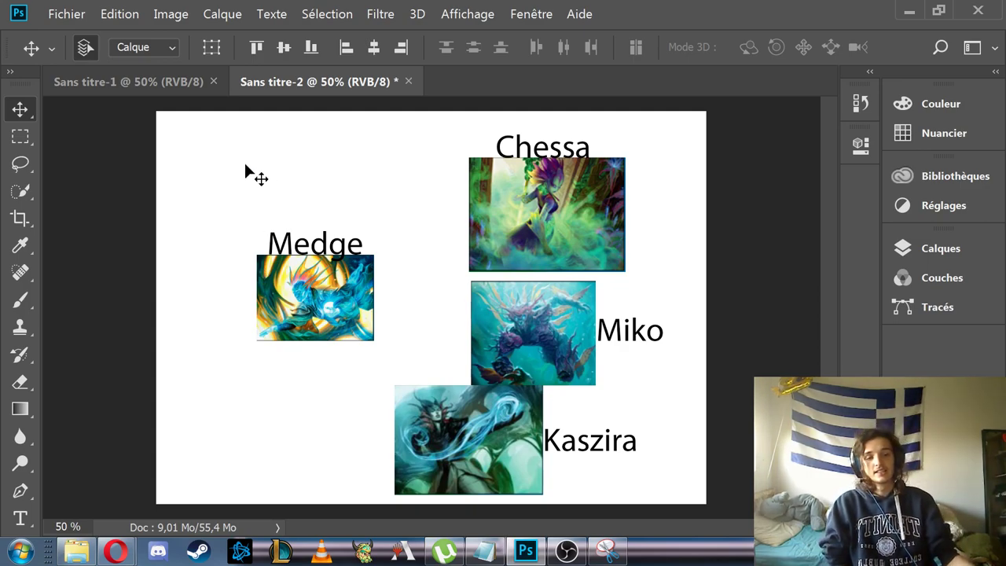
pyautogui.moveTo(229, 160); pyautogui.dragTo(689, 454)
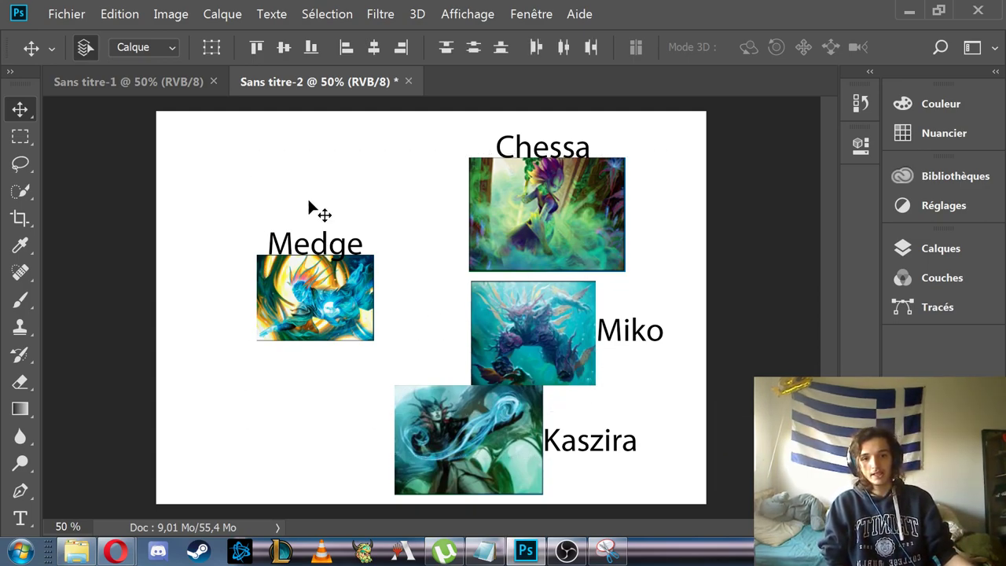
# In the Sans titre-1 document, try to paint a horizontal stroke outside the rectangular selection with the 13 px Brush
pyautogui.click(135, 83)
pyautogui.hotkey('shift', 'F5')
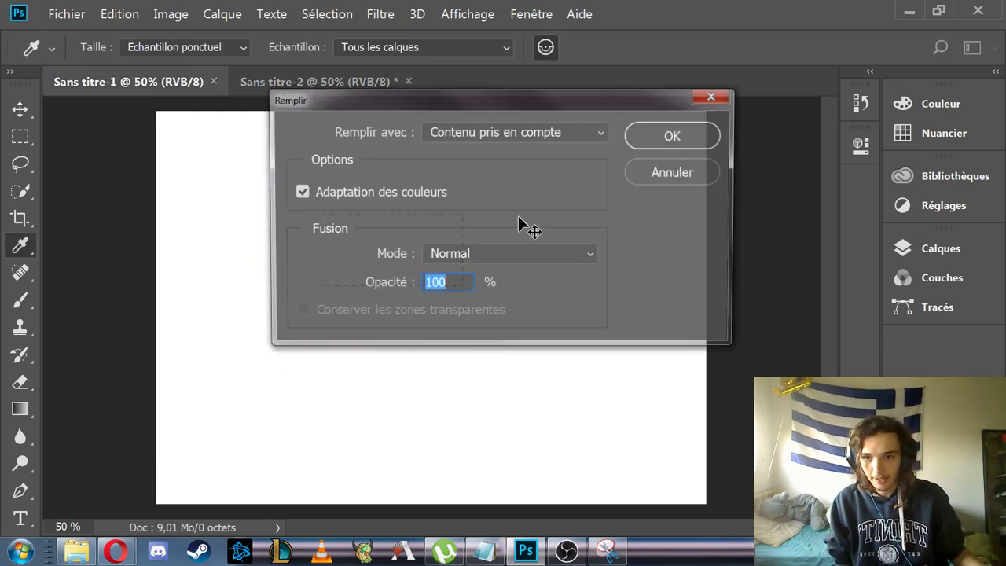
pyautogui.click(719, 98)
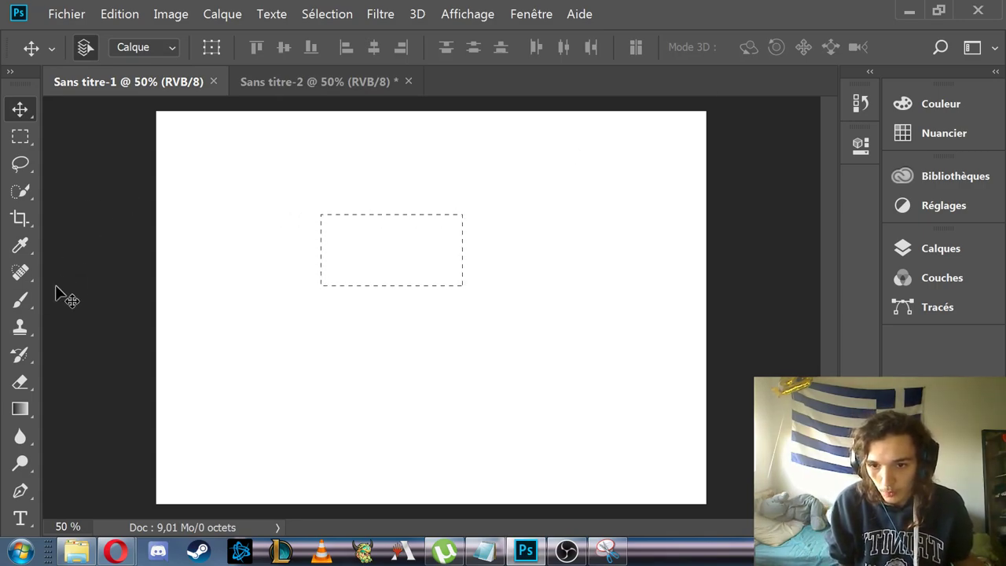
pyautogui.click(21, 299)
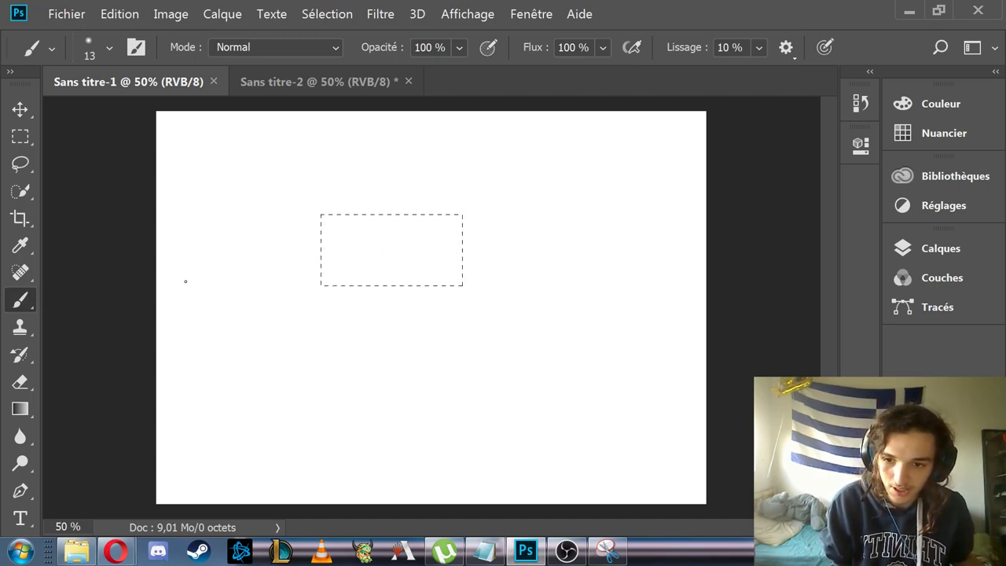
pyautogui.moveTo(184, 292); pyautogui.dragTo(280, 291)
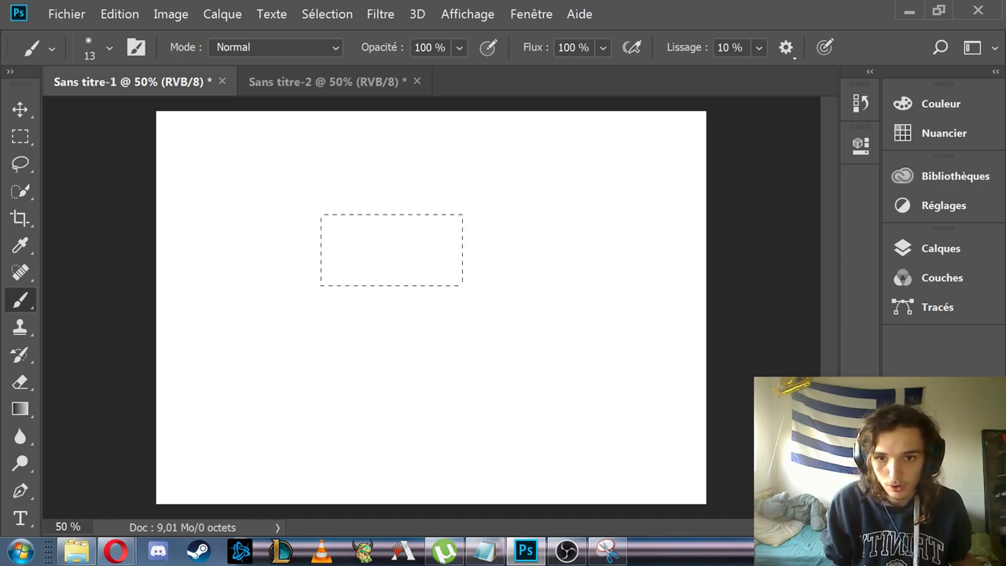
# Set the foreground colour to black and brush a short dash just inside the selection's left edge
pyautogui.click(931, 107)
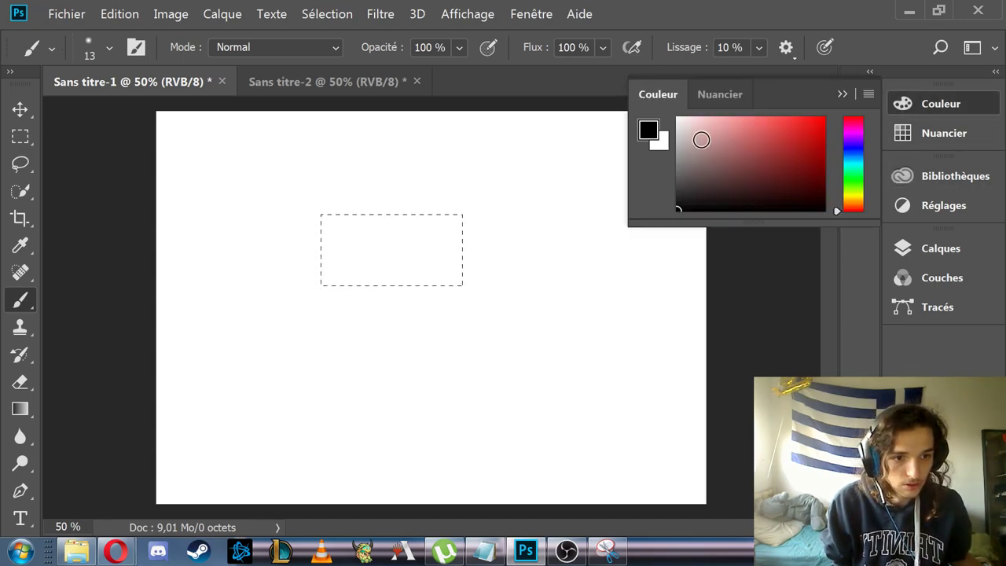
pyautogui.click(759, 209)
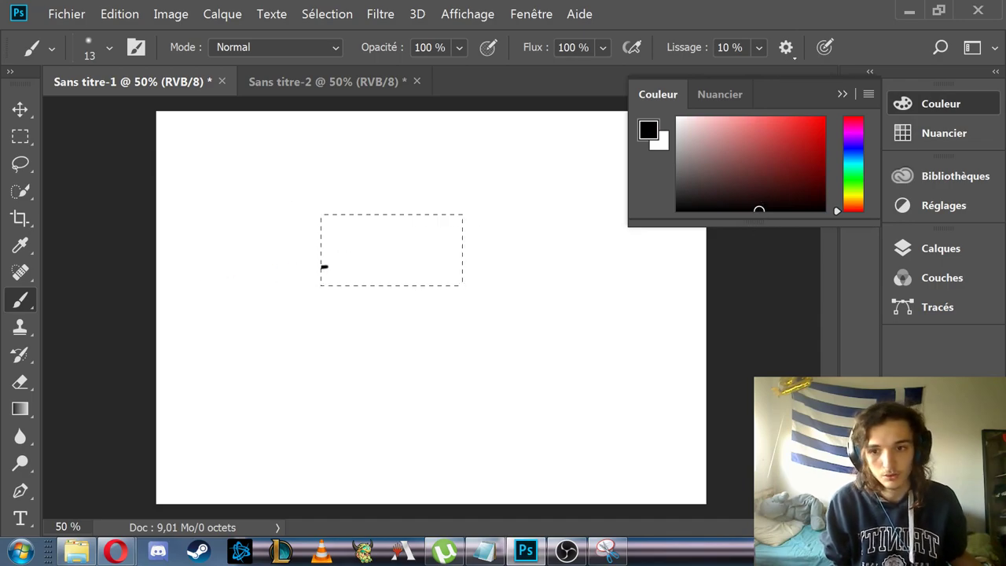
pyautogui.click(842, 95)
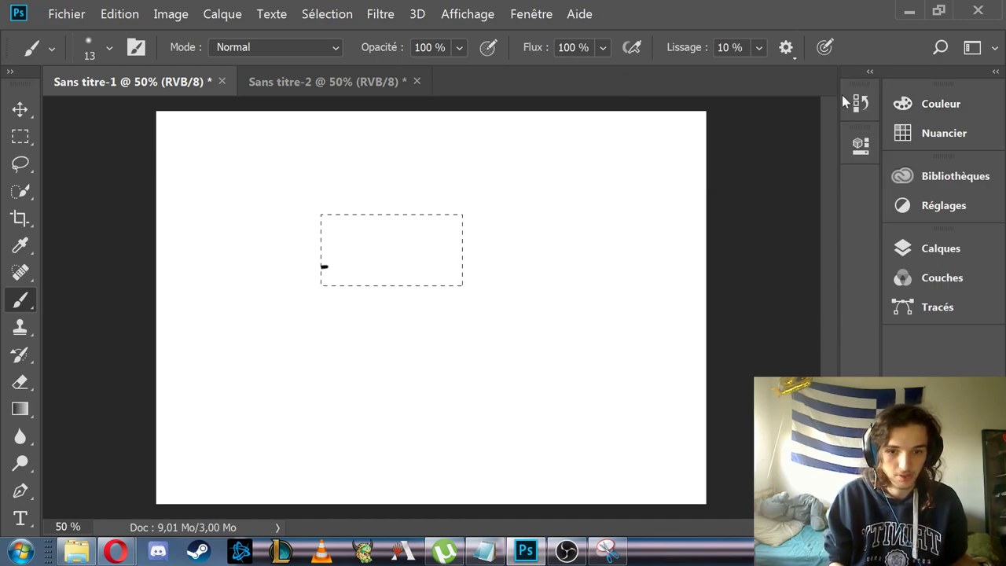
# Clear the selection and brush two separated horizontal lines whose inner ends run down vertically and bend toward each other near the canvas bottom
pyautogui.hotkey('ctrl', 'd')
pyautogui.moveTo(227, 276); pyautogui.dragTo(323, 273)
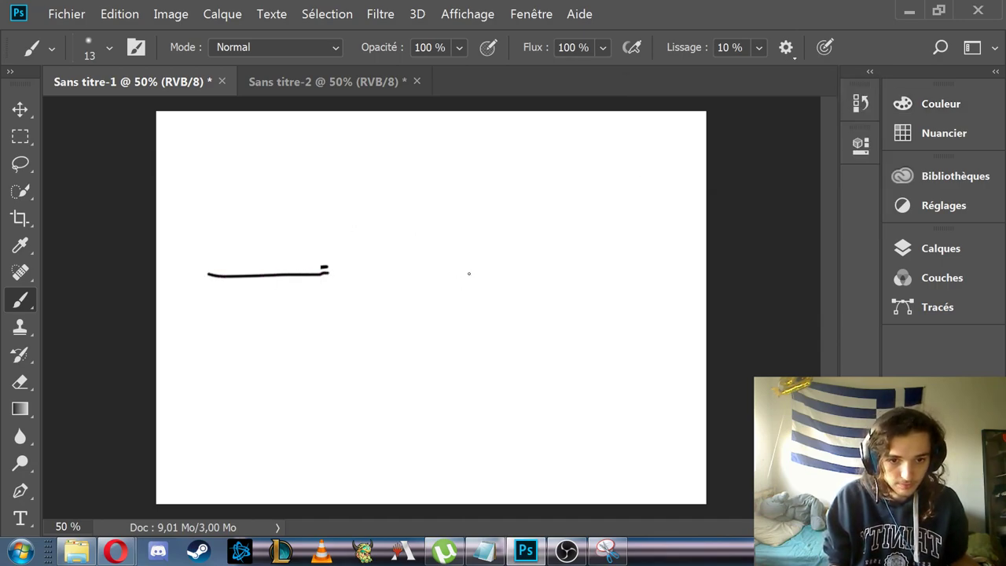
pyautogui.moveTo(433, 272); pyautogui.dragTo(634, 266)
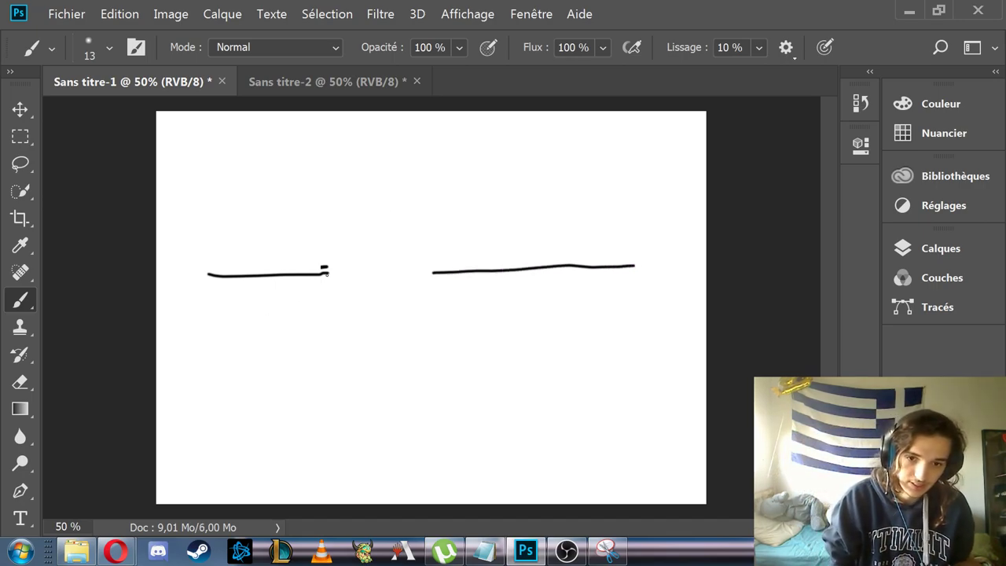
pyautogui.moveTo(325, 270); pyautogui.dragTo(327, 414)
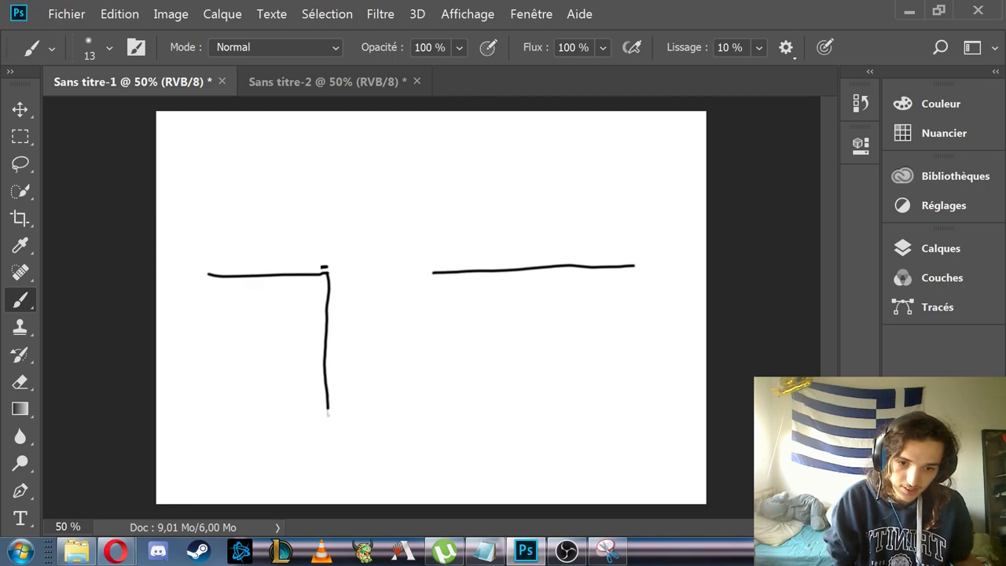
pyautogui.moveTo(433, 273); pyautogui.dragTo(439, 429)
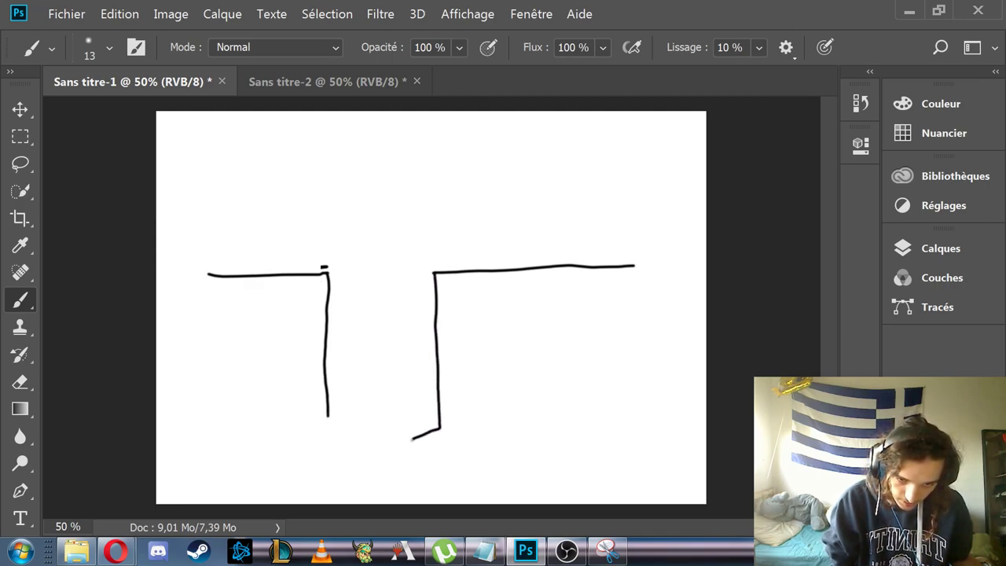
pyautogui.moveTo(328, 417); pyautogui.dragTo(367, 440)
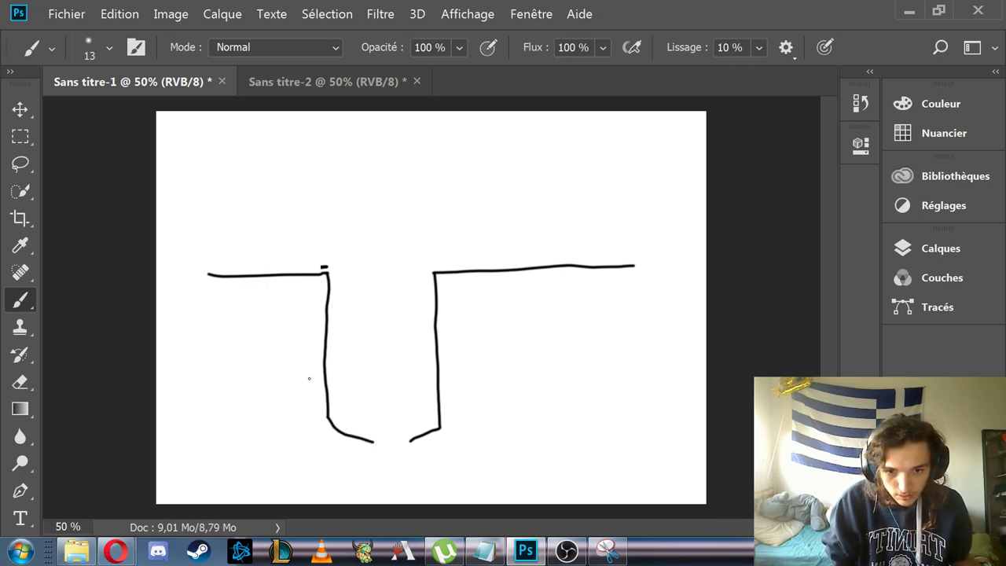
# Brush the lower edge of both ground blocks beside the shaft and hatch each block with three diagonal strokes
pyautogui.moveTo(328, 411); pyautogui.dragTo(202, 424)
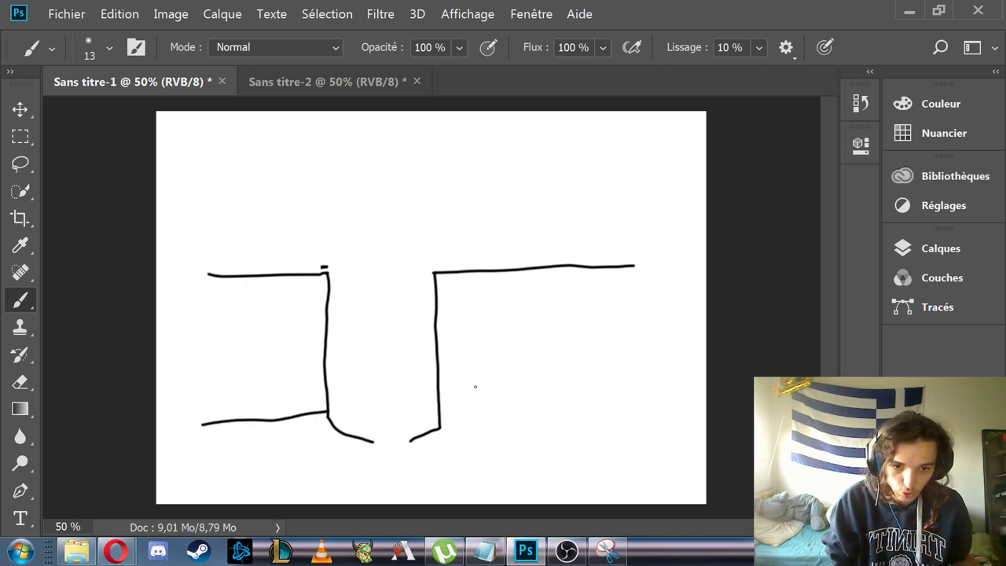
pyautogui.moveTo(444, 408); pyautogui.dragTo(658, 386)
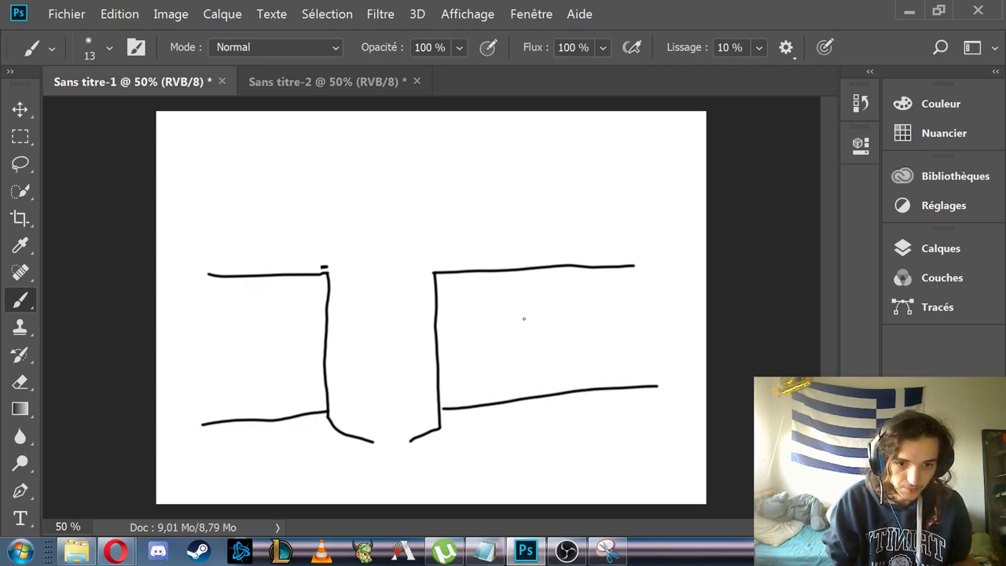
pyautogui.moveTo(444, 360); pyautogui.dragTo(497, 296)
pyautogui.moveTo(571, 282); pyautogui.dragTo(485, 382)
pyautogui.moveTo(601, 295); pyautogui.dragTo(556, 366)
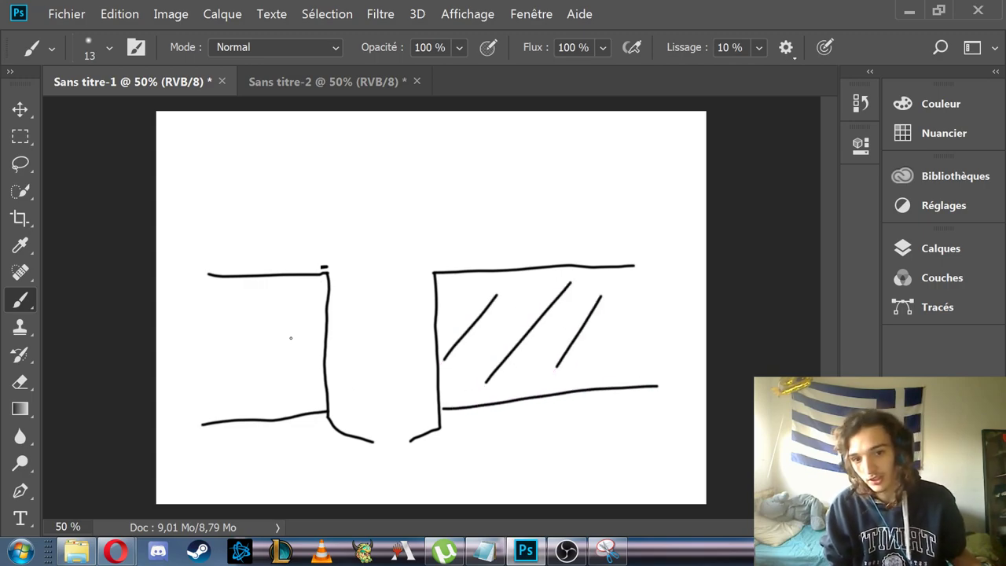
pyautogui.moveTo(245, 295); pyautogui.dragTo(190, 354)
pyautogui.moveTo(298, 297); pyautogui.dragTo(219, 405)
pyautogui.moveTo(316, 336); pyautogui.dragTo(289, 390)
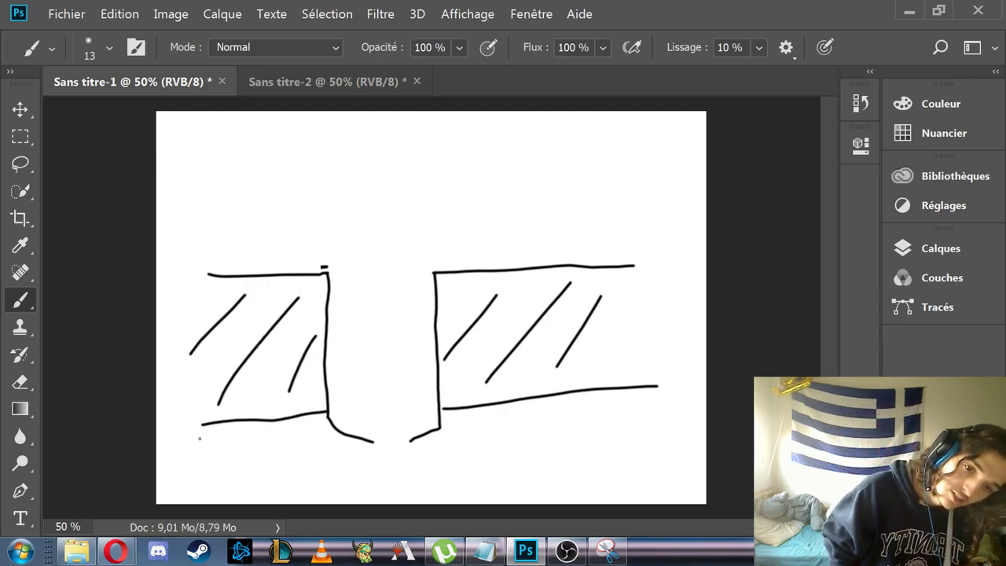
# Brush a long basin outline beneath the ground blocks, handwrite "Océan" inside it, and handwrite "sink hole" inside the shaft
pyautogui.moveTo(200, 432)
pyautogui.mouseDown()
pyautogui.moveTo(202, 484)
pyautogui.moveTo(669, 471)
pyautogui.moveTo(682, 406)
pyautogui.moveTo(657, 393)
pyautogui.mouseUp()
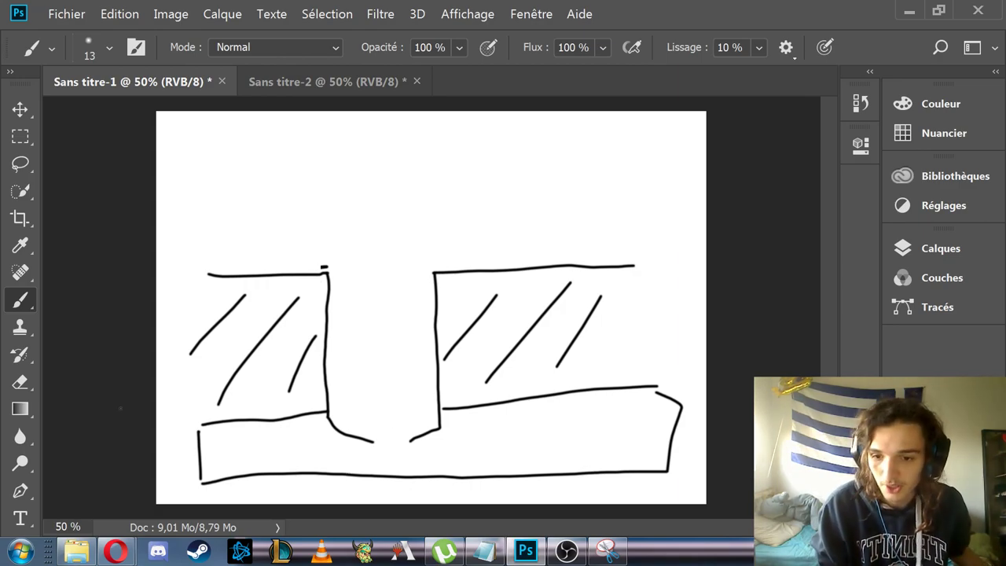
pyautogui.moveTo(220, 446)
pyautogui.mouseDown()
pyautogui.moveTo(214, 465)
pyautogui.moveTo(223, 449)
pyautogui.mouseUp()
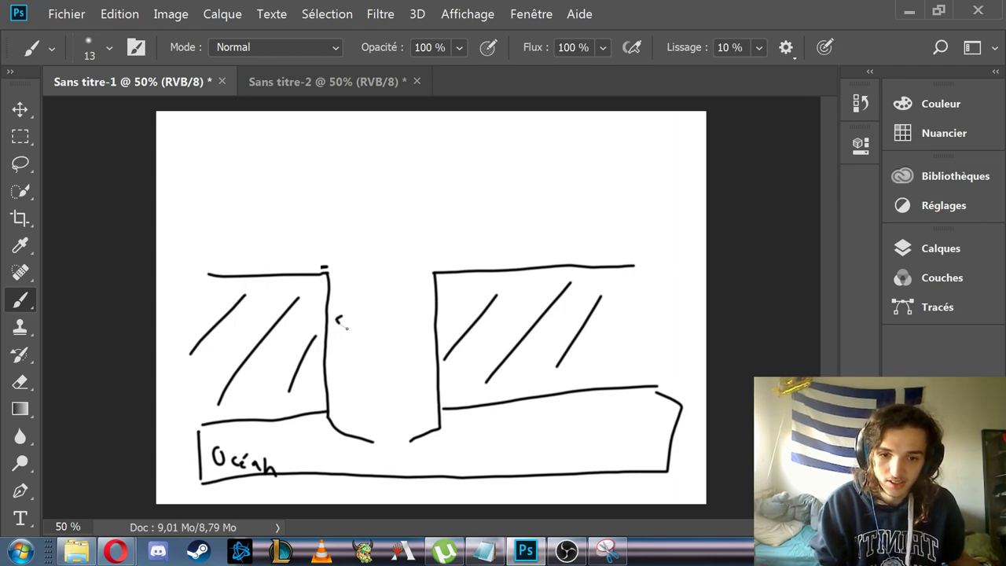
pyautogui.moveTo(361, 321); pyautogui.dragTo(392, 330)
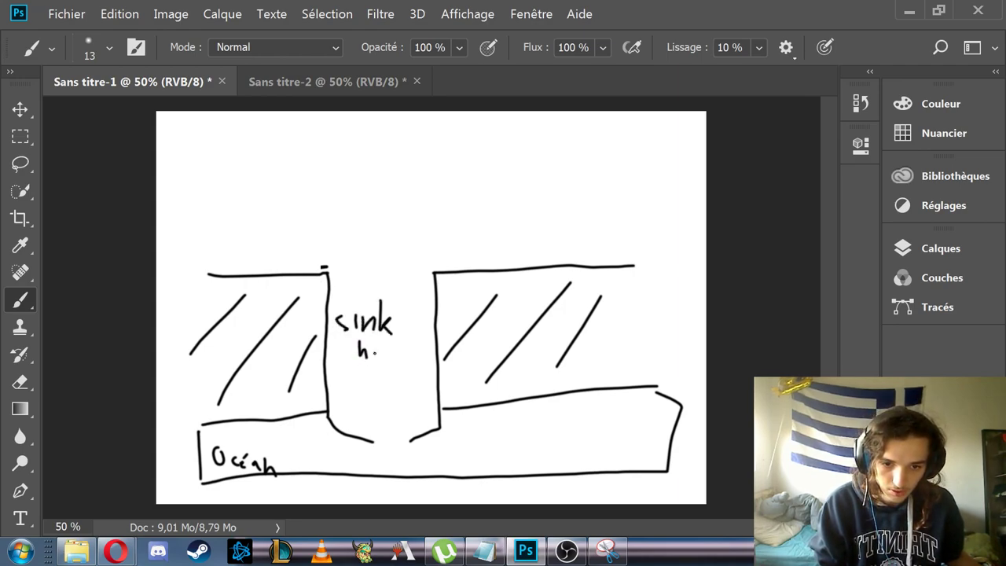
pyautogui.moveTo(381, 341); pyautogui.dragTo(384, 360)
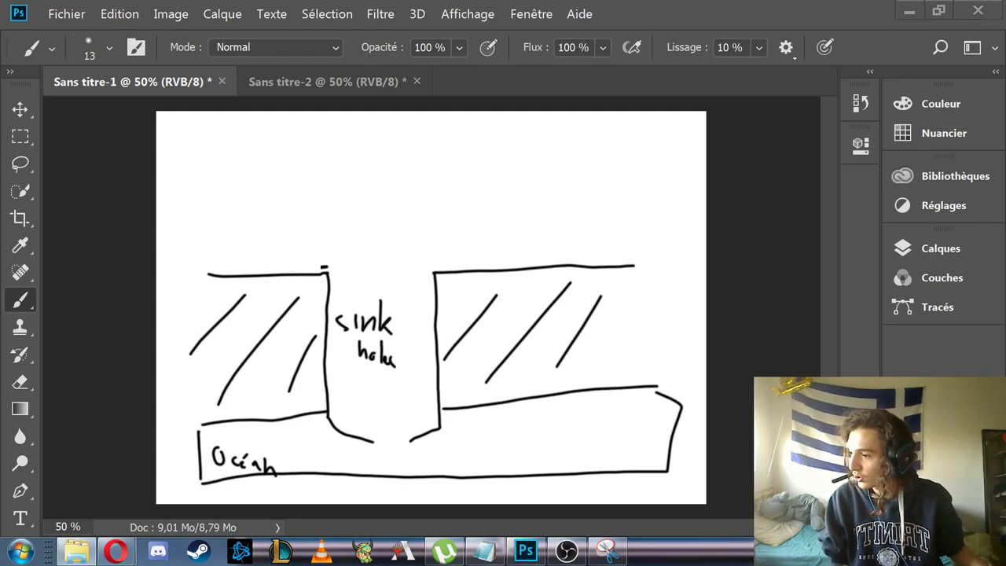
# Place the benthid image over the lower-right part of the sketch
pyautogui.moveTo(2, 307); pyautogui.dragTo(629, 430)
pyautogui.press('Return')
pyautogui.press('b')
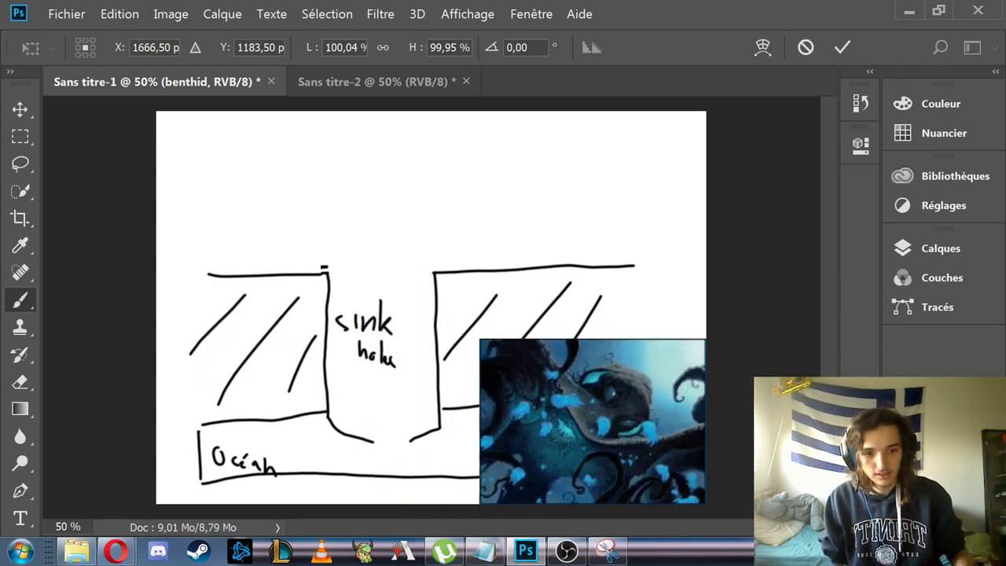
# Place the krasis image over the shaft, enlarge it to about 140% width and 149% height, and agree to rasterize it
pyautogui.moveTo(1, 346); pyautogui.dragTo(346, 346)
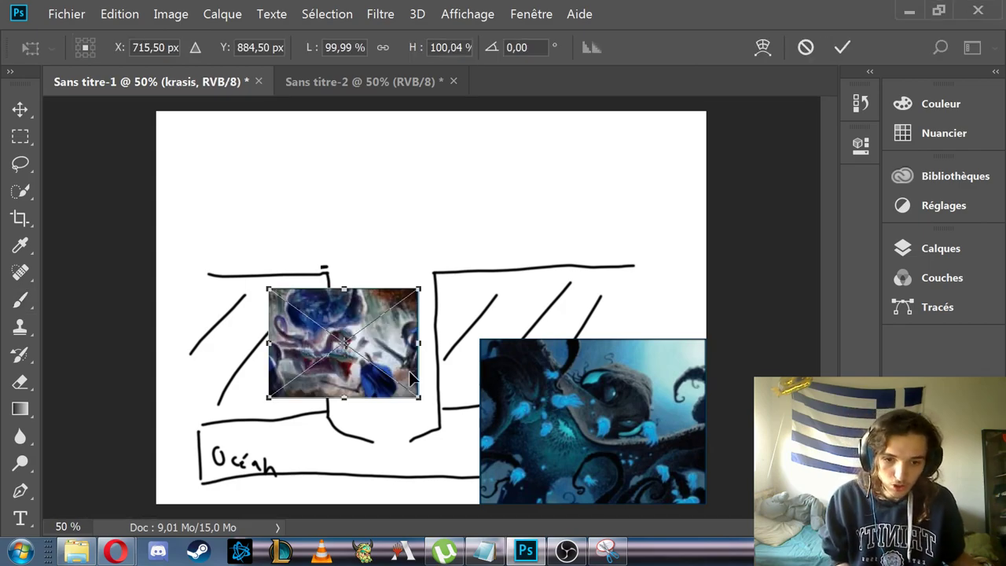
pyautogui.moveTo(420, 397); pyautogui.dragTo(478, 448)
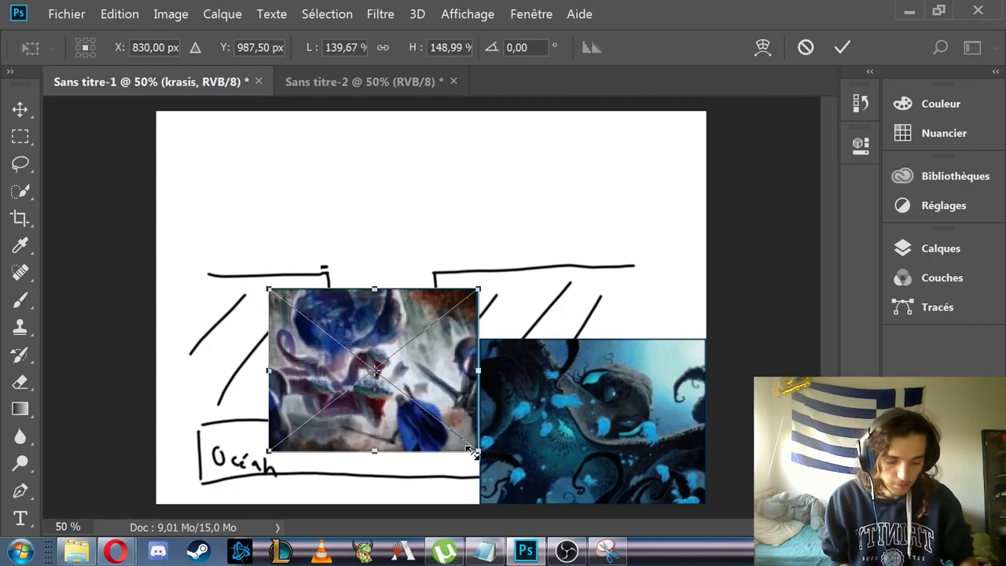
pyautogui.press('Return')
pyautogui.click(436, 391)
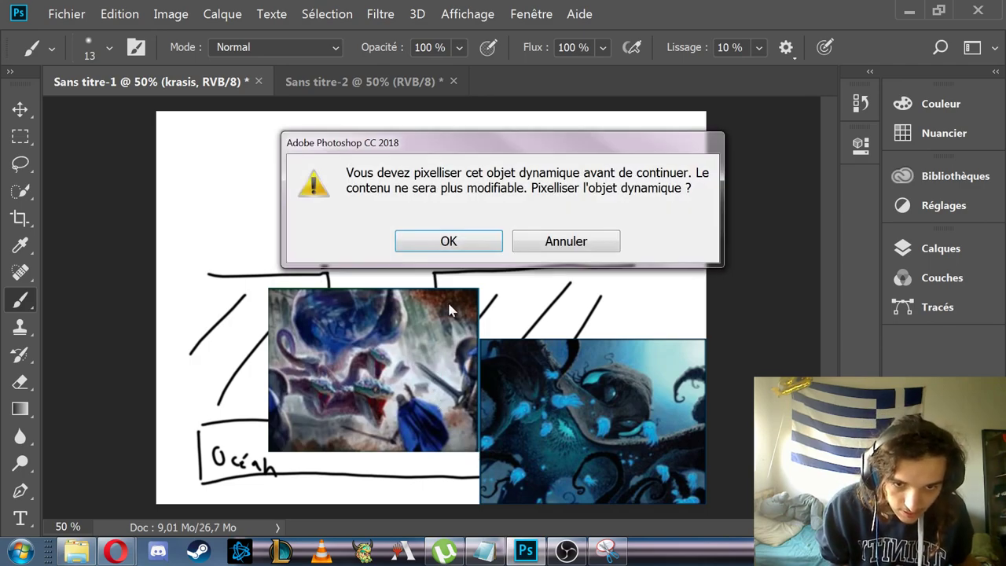
pyautogui.click(449, 243)
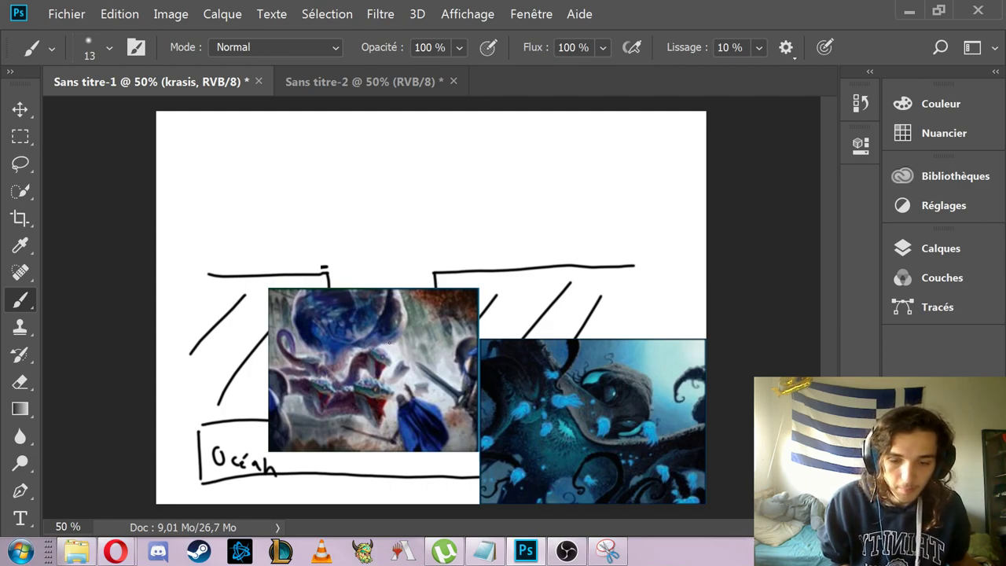
# Move the krasis image down beside the benthid image at the canvas bottom and delete both placed images
pyautogui.click(20, 109)
pyautogui.moveTo(371, 327); pyautogui.dragTo(350, 373)
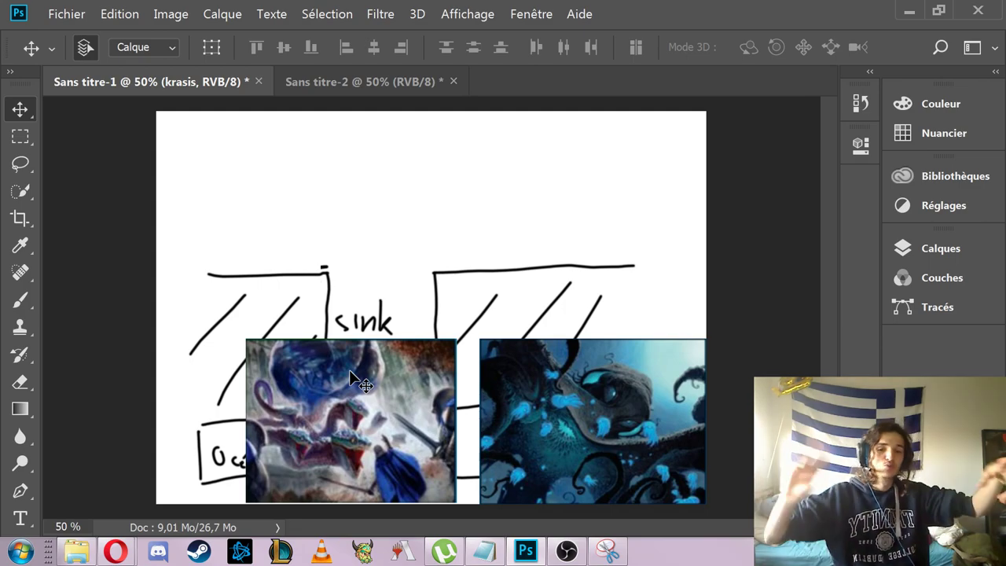
pyautogui.moveTo(397, 418)
pyautogui.mouseDown()
pyautogui.moveTo(346, 385)
pyautogui.moveTo(436, 424)
pyautogui.moveTo(407, 420)
pyautogui.mouseUp()
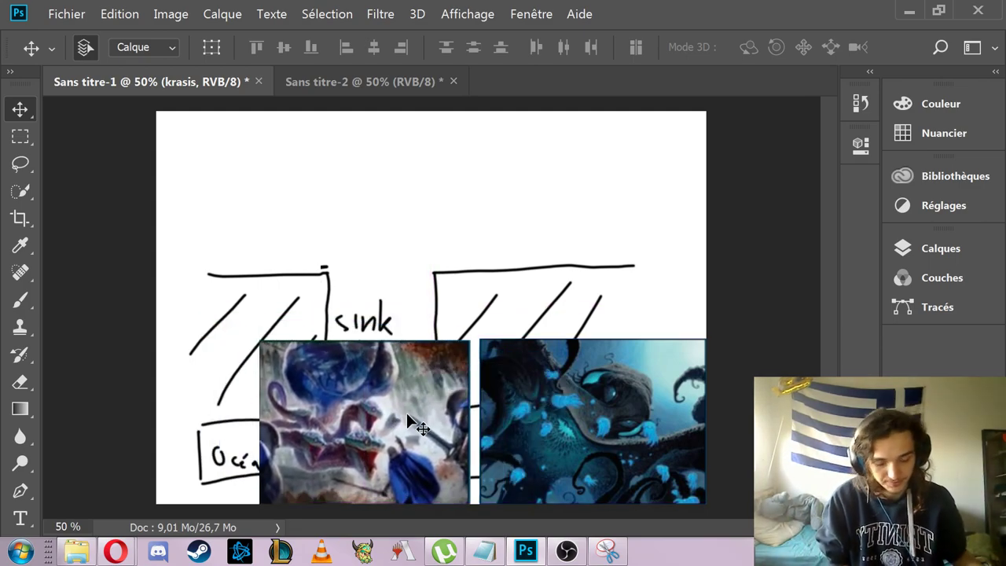
pyautogui.press('Delete')
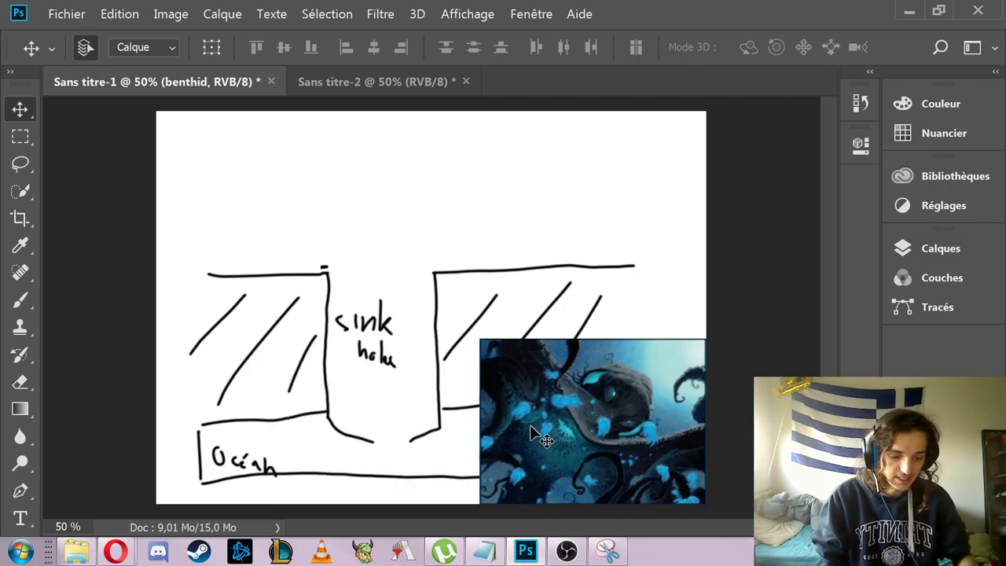
pyautogui.press('Delete')
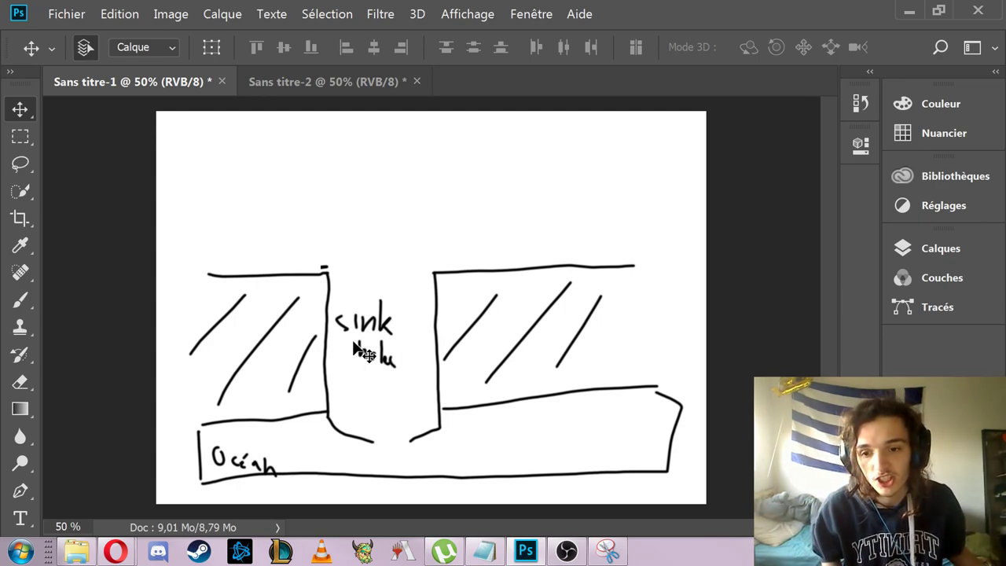
# Compare the Sans titre-1 sketch with the Sans titre-2 character board, ending on Sans titre-2
pyautogui.click(301, 79)
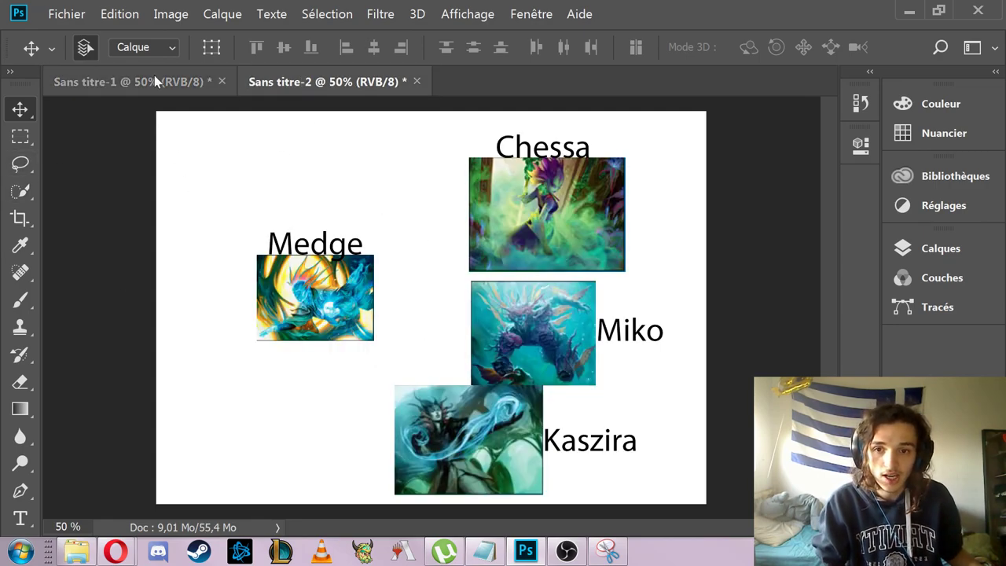
pyautogui.click(154, 79)
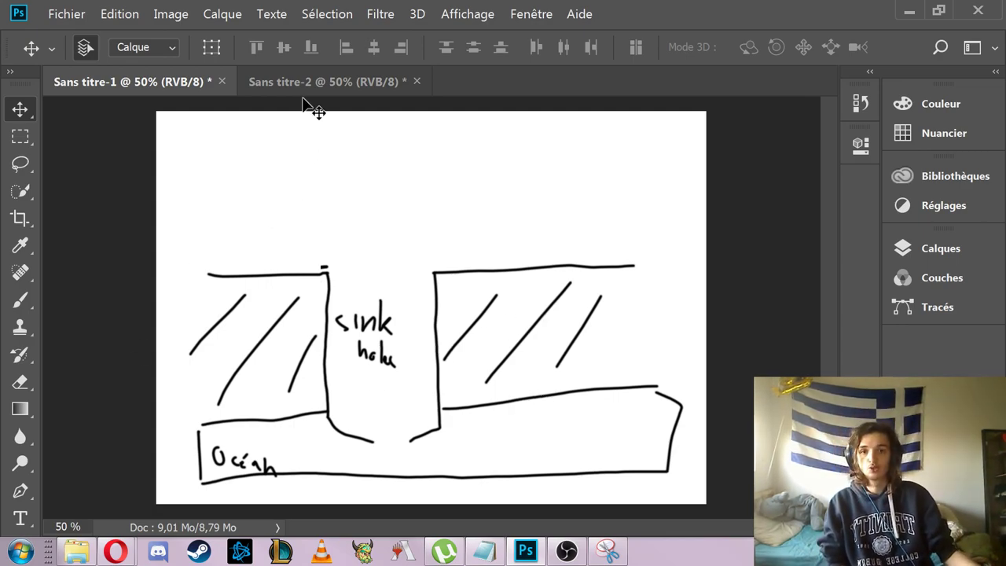
pyautogui.hotkey('ctrl', 'Tab')
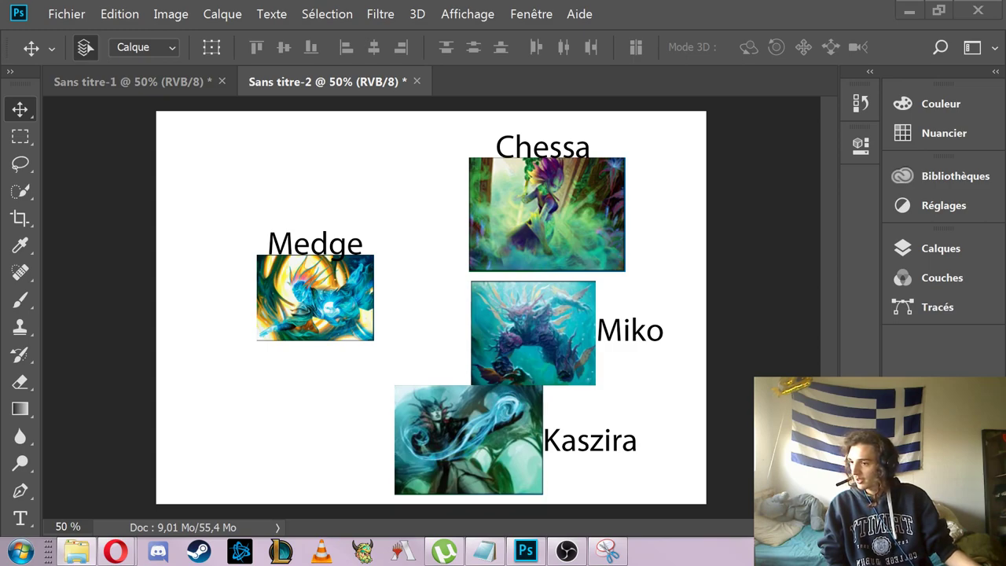
# Switch to the Opera browser and search Google for "merfolks" in the Ravnica Allegiance tab
pyautogui.moveTo(116, 550)
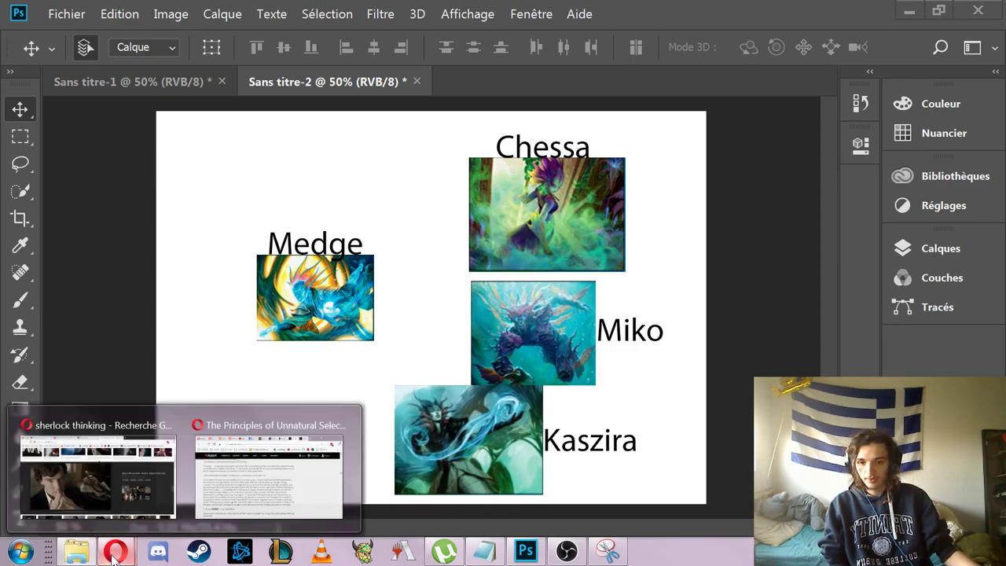
pyautogui.moveTo(248, 458)
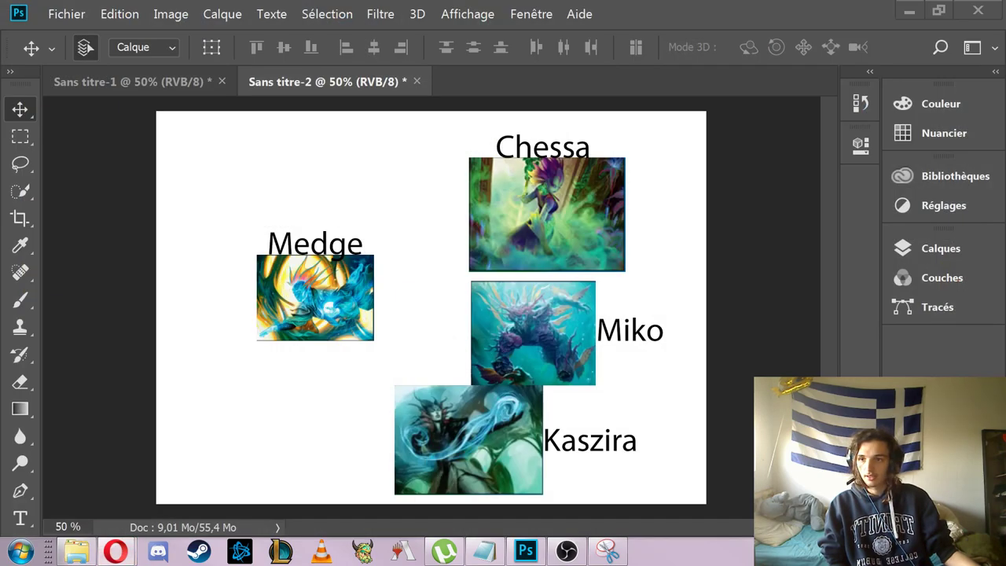
pyautogui.hotkey('alt', 'Tab')
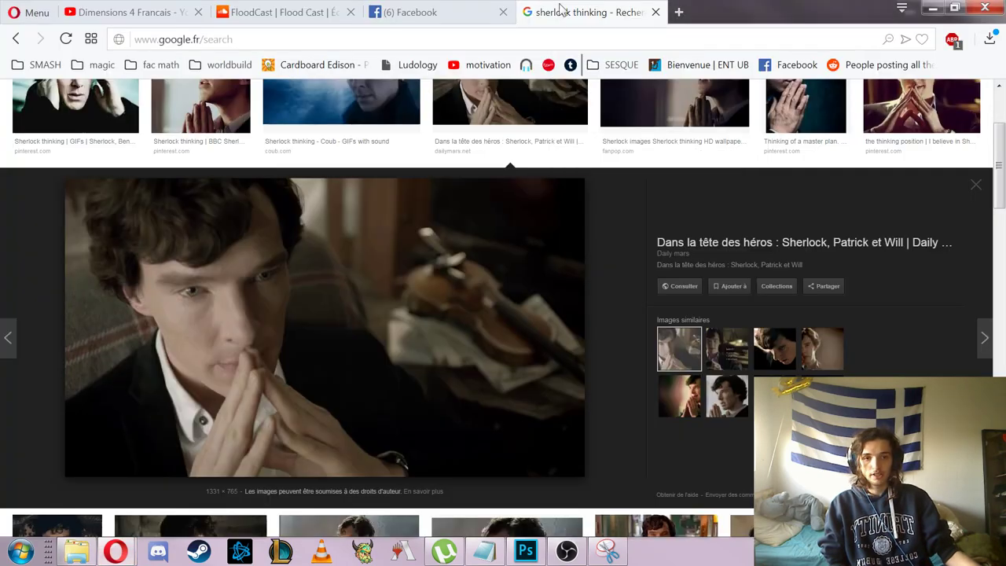
pyautogui.click(590, 11)
pyautogui.click(584, 38)
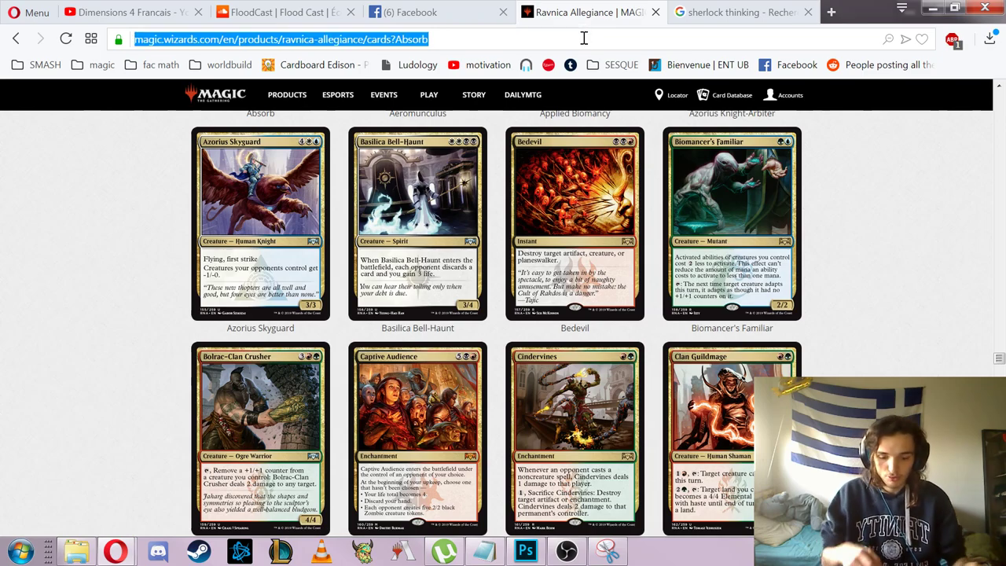
pyautogui.write('merfols')
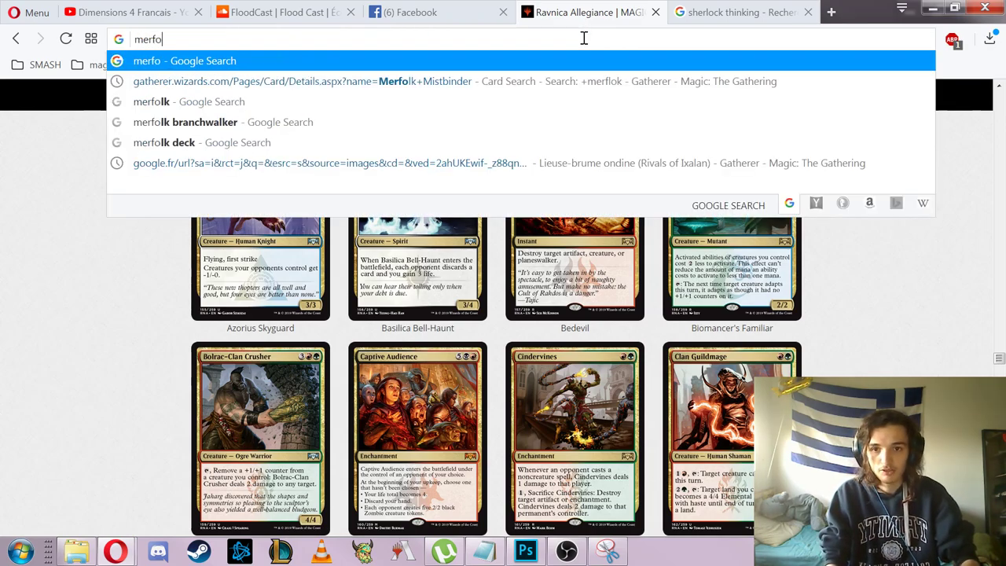
pyautogui.press('Return')
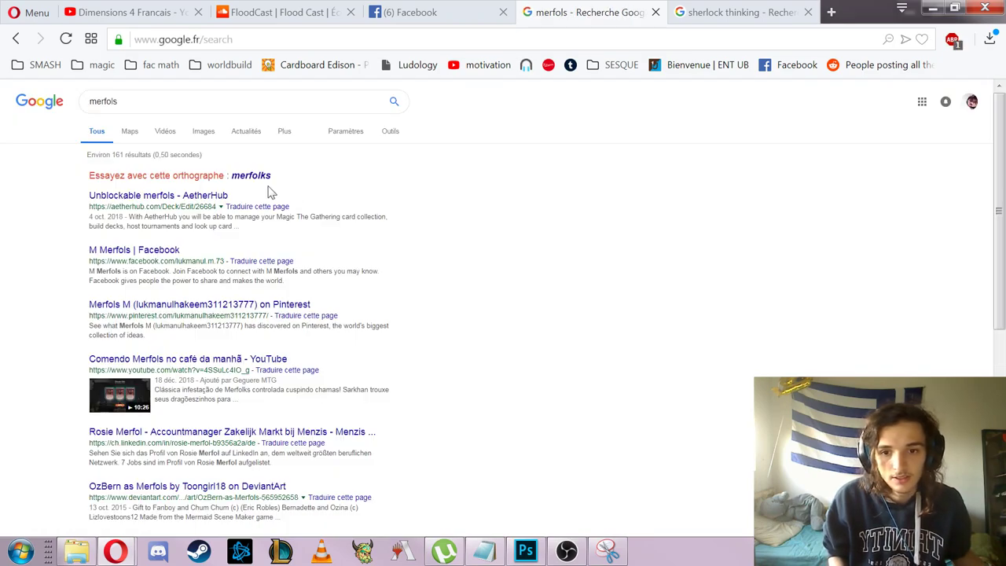
pyautogui.click(263, 175)
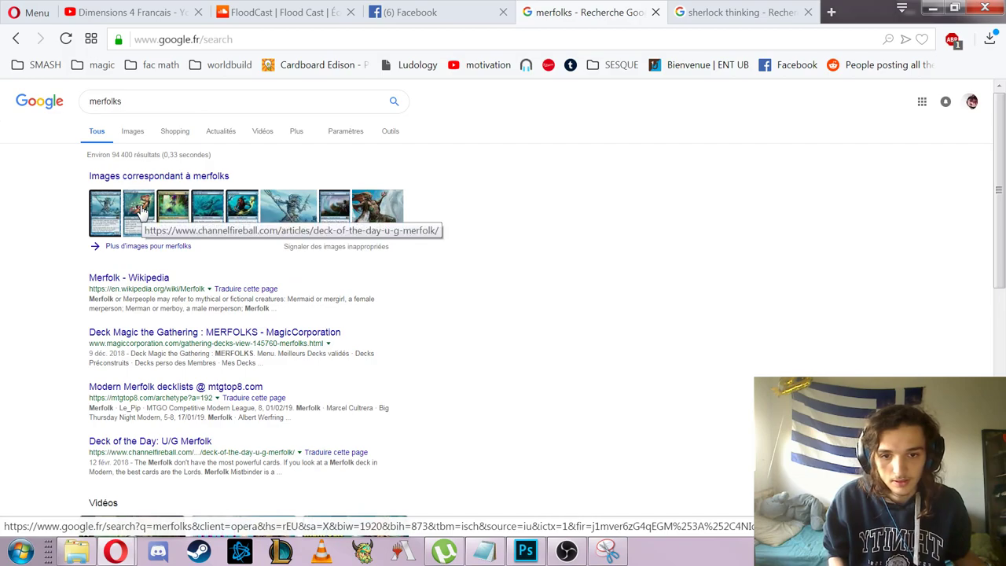
# Browse the merfolks image results and open the enlarged preview of the Merrow Reejerey card
pyautogui.click(210, 207)
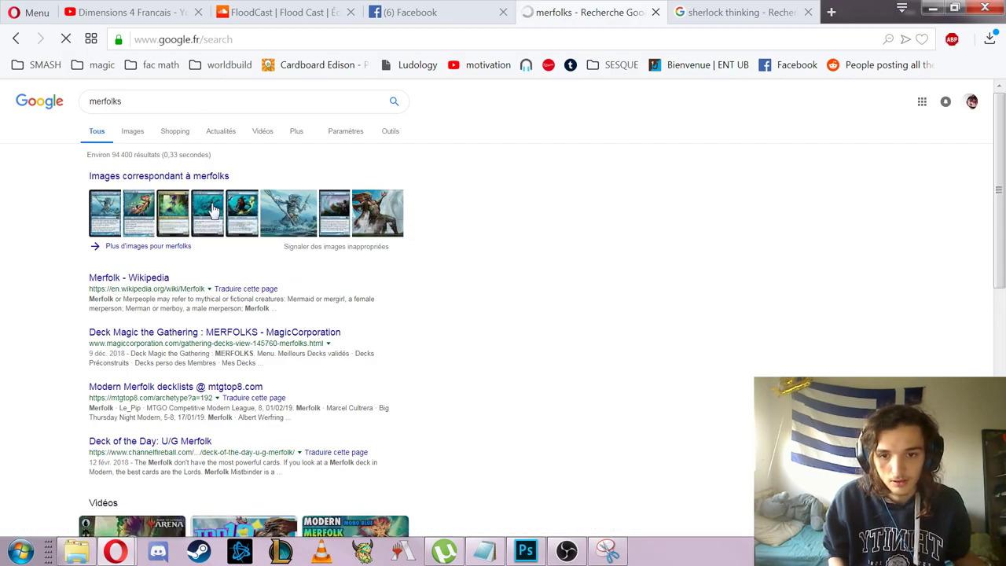
pyautogui.scroll(-3, 449, 286)
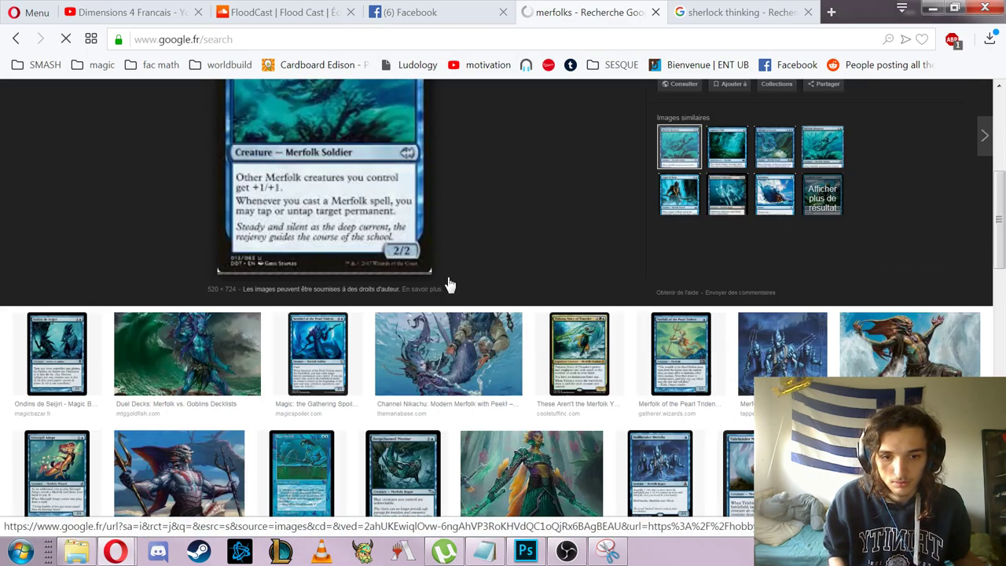
pyautogui.click(499, 324)
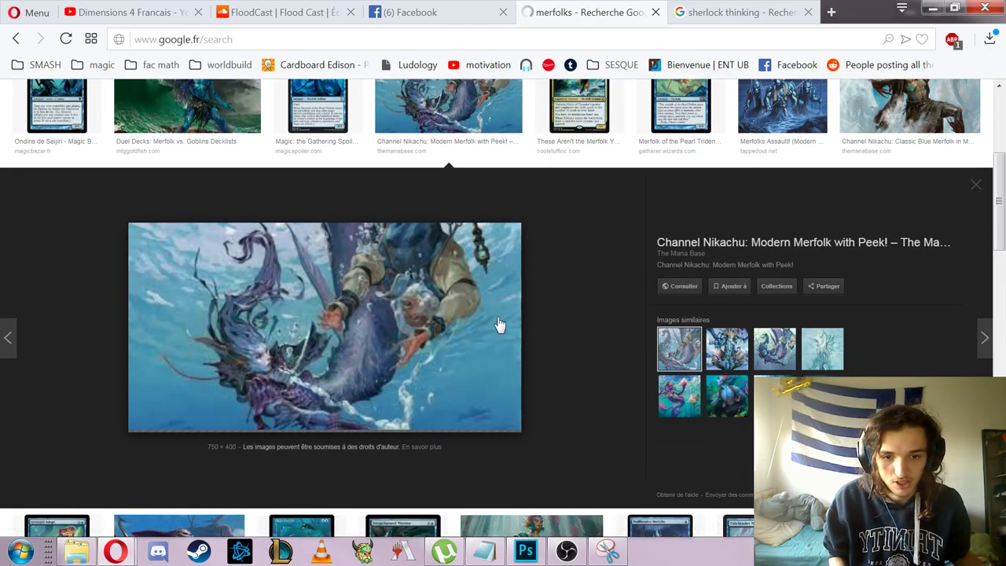
pyautogui.scroll(4, 517, 338)
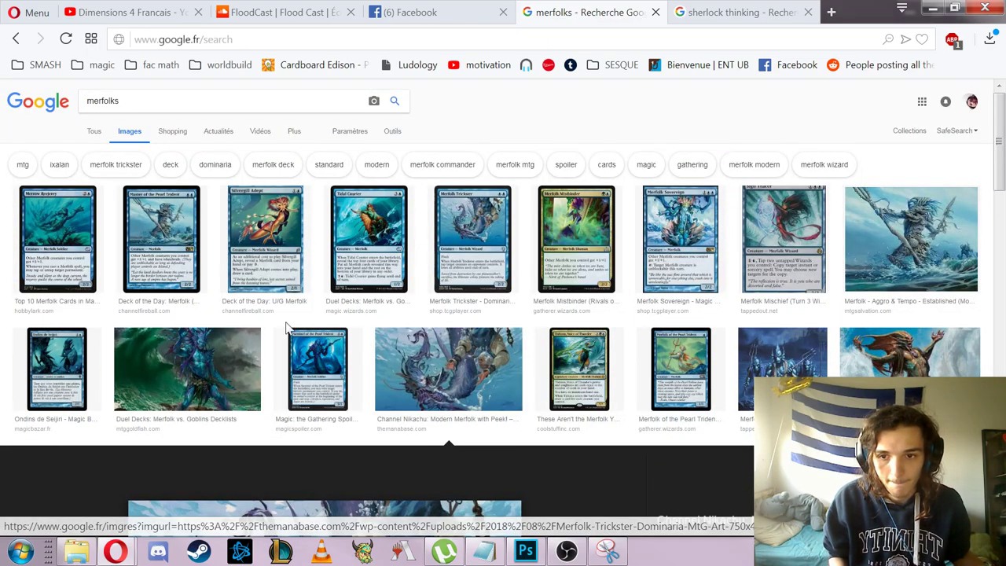
pyautogui.click(67, 230)
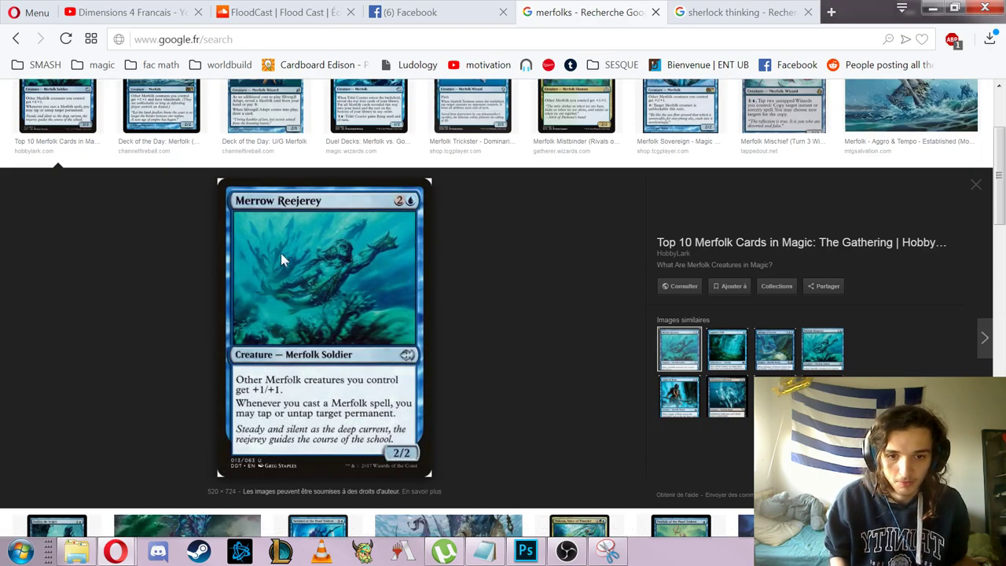
# Try to capture the artwork of the Merrow Reejerey card with Outil Capture
pyautogui.click(608, 551)
pyautogui.click(67, 51)
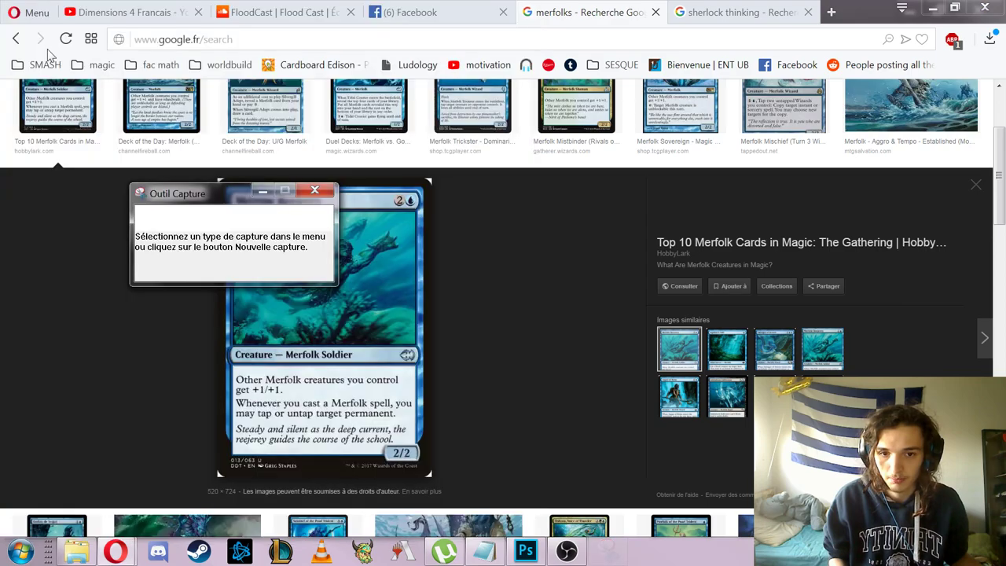
pyautogui.moveTo(413, 212); pyautogui.dragTo(234, 342)
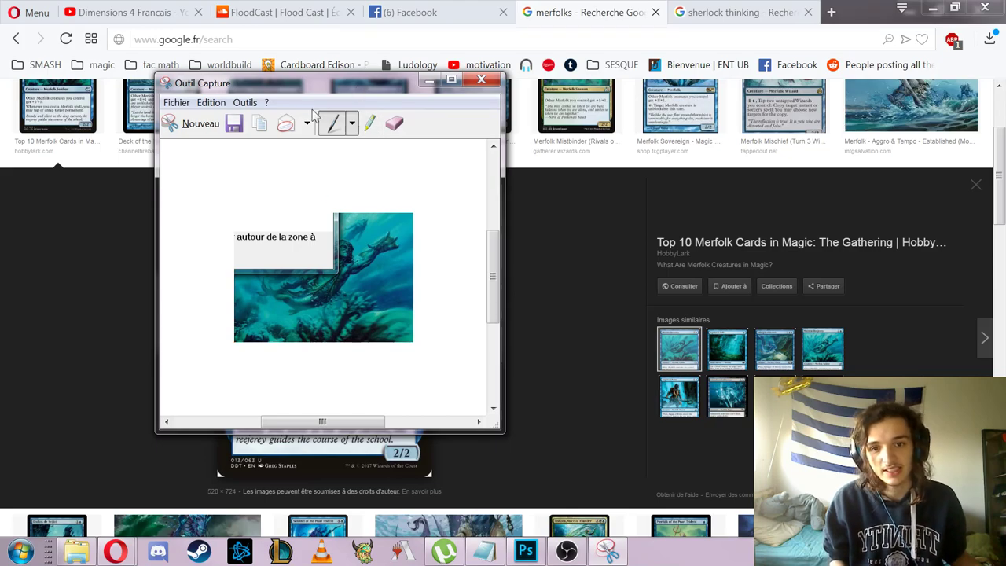
# Move the Outil Capture window clear of the Merrow Reejerey card and capture its artwork again
pyautogui.moveTo(355, 82); pyautogui.dragTo(807, 127)
pyautogui.click(653, 169)
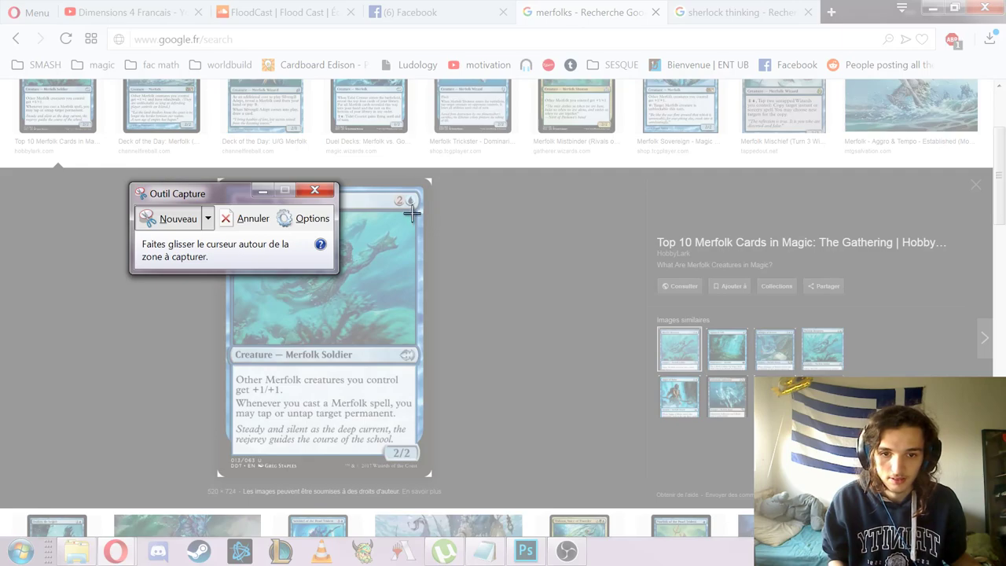
pyautogui.moveTo(229, 196); pyautogui.dragTo(641, 141)
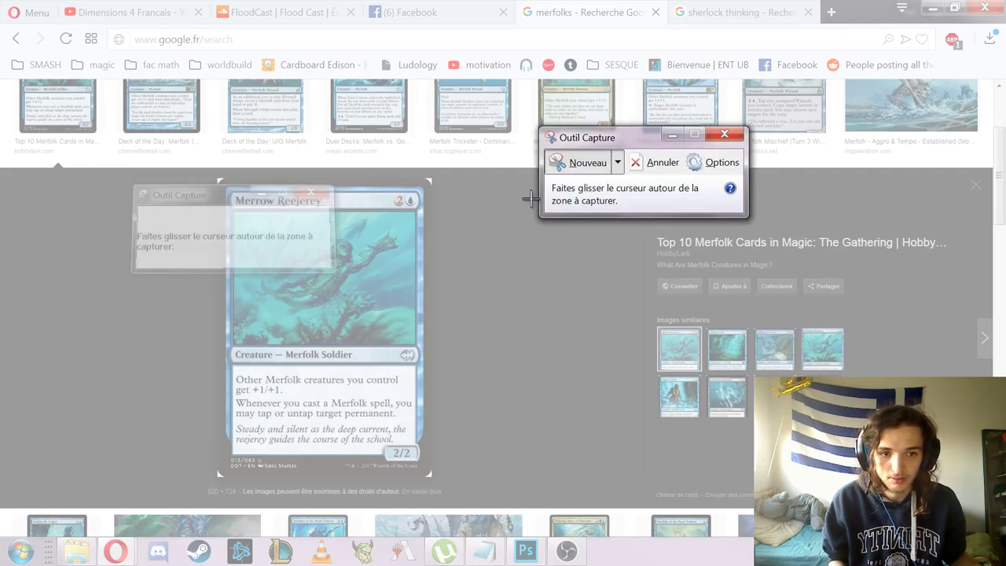
pyautogui.click(581, 161)
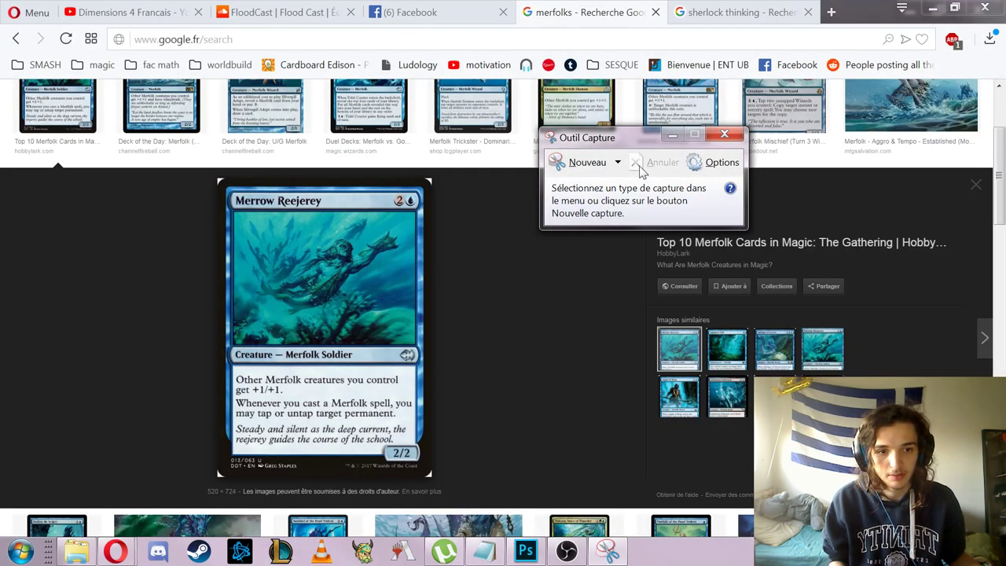
pyautogui.click(582, 161)
pyautogui.moveTo(413, 212); pyautogui.dragTo(234, 353)
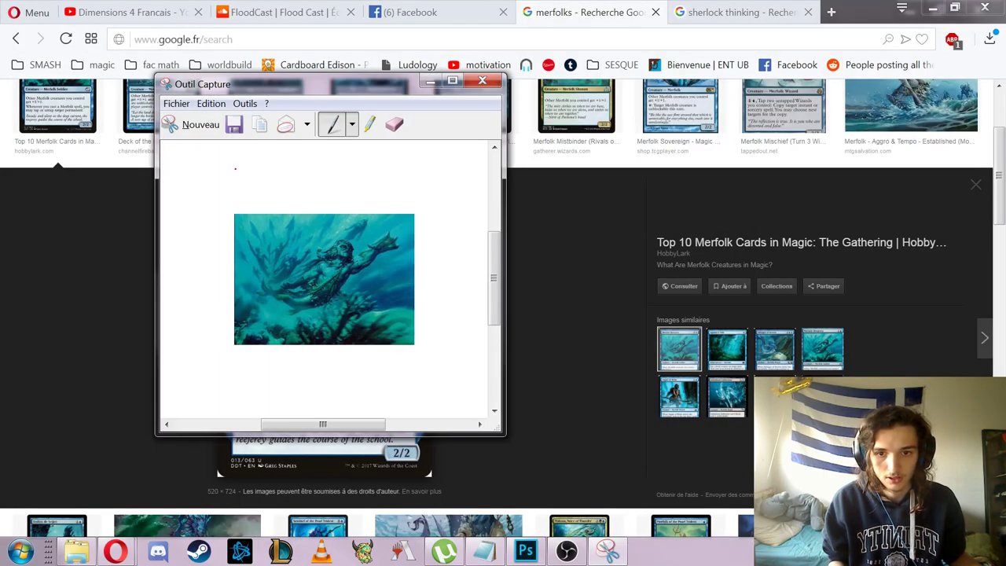
# Save the captured artwork as the PNG file "la team" in the magic images folder and minimize the capture window
pyautogui.click(232, 127)
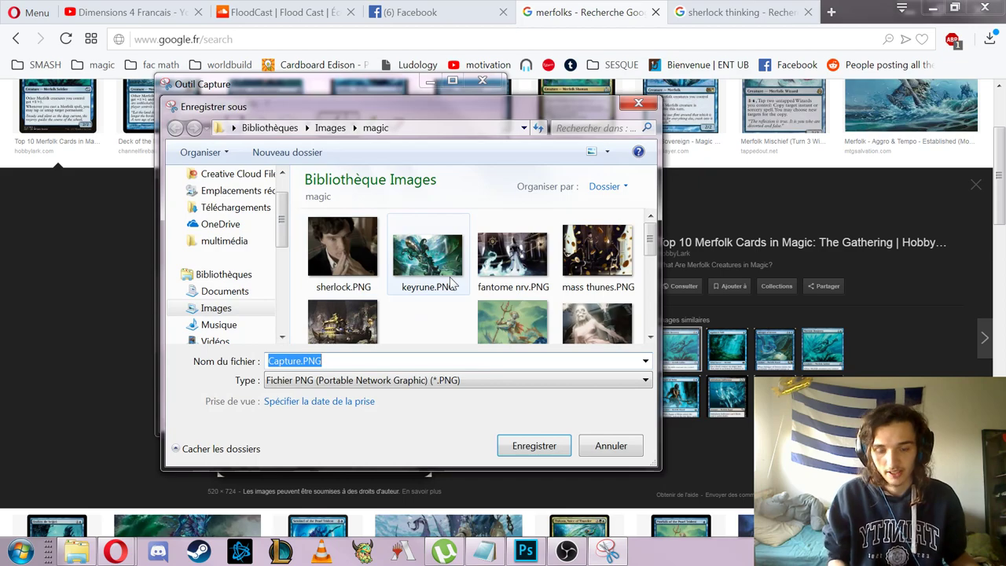
pyautogui.write('la mer')
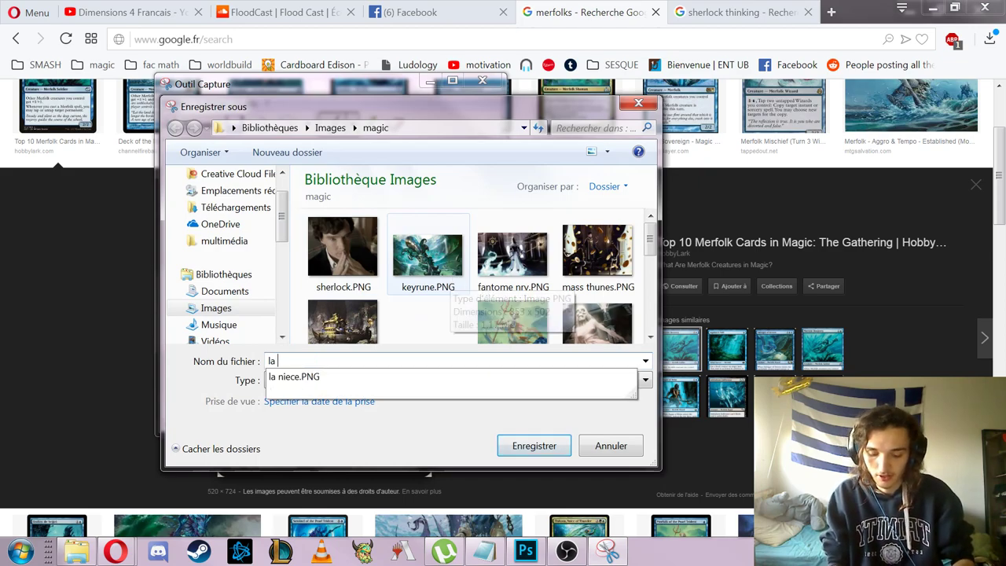
pyautogui.press('Return')
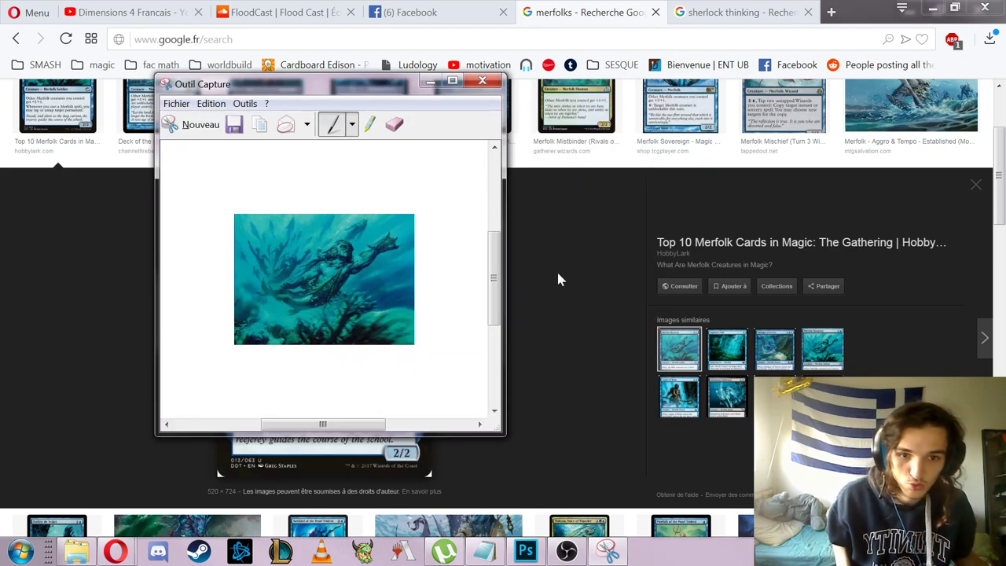
pyautogui.click(427, 81)
# Switch to Photoshop and place the la team image in Sans titre-1, scaled down to fit inside the sinkhole's opening
pyautogui.hotkey('alt', 'Tab')
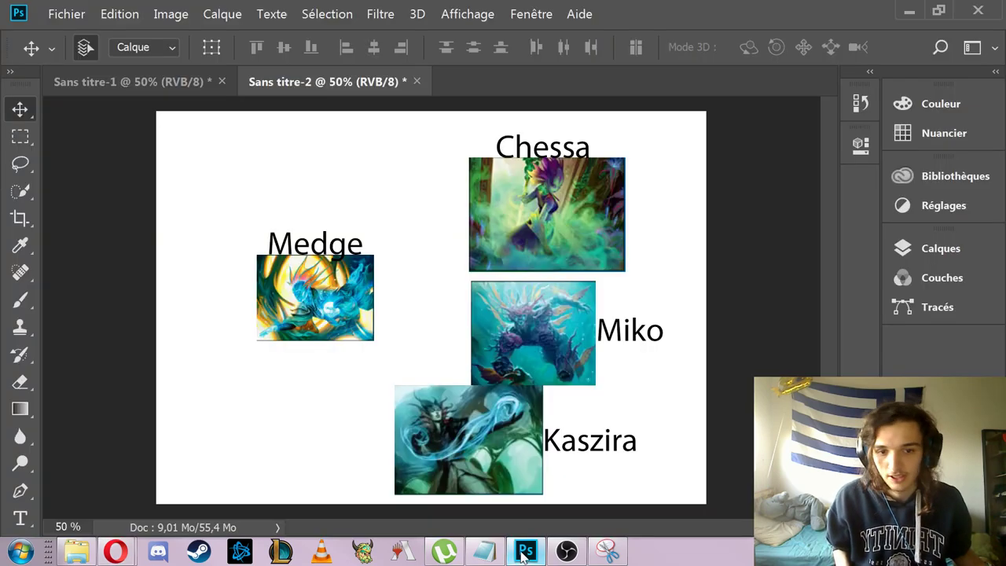
pyautogui.click(189, 82)
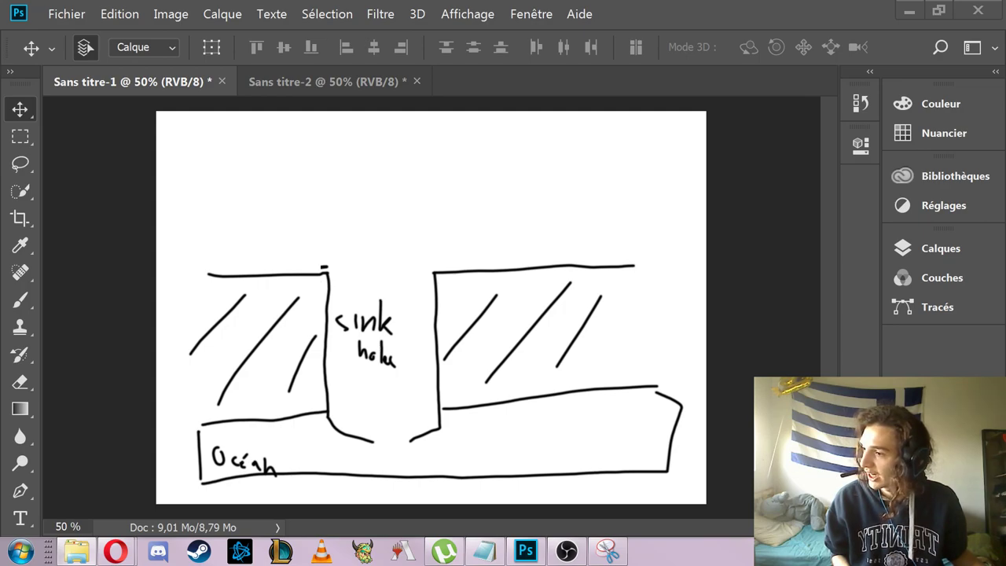
pyautogui.moveTo(151, 233); pyautogui.dragTo(455, 293)
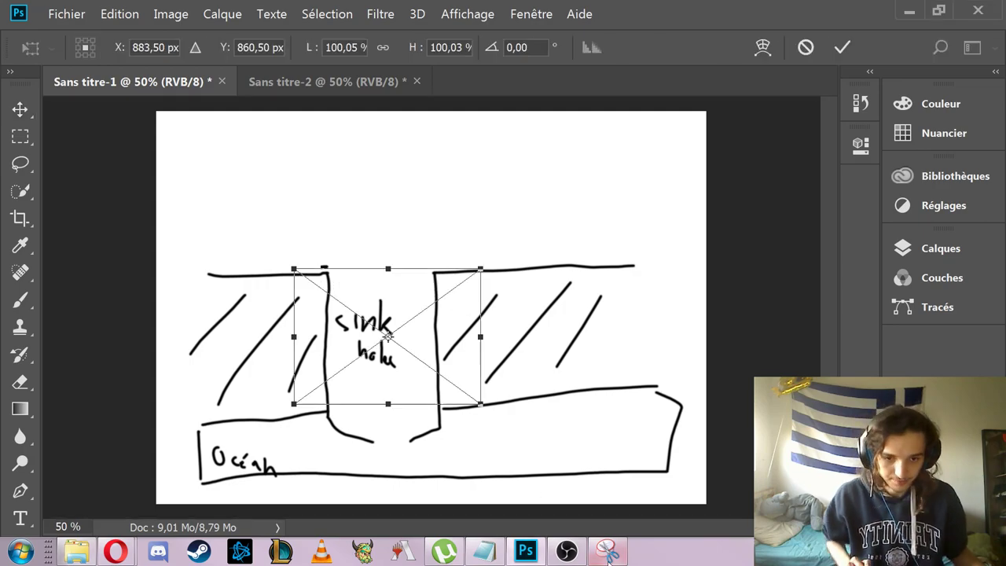
pyautogui.moveTo(483, 404); pyautogui.dragTo(391, 335)
pyautogui.press('Return')
pyautogui.moveTo(337, 316); pyautogui.dragTo(378, 324)
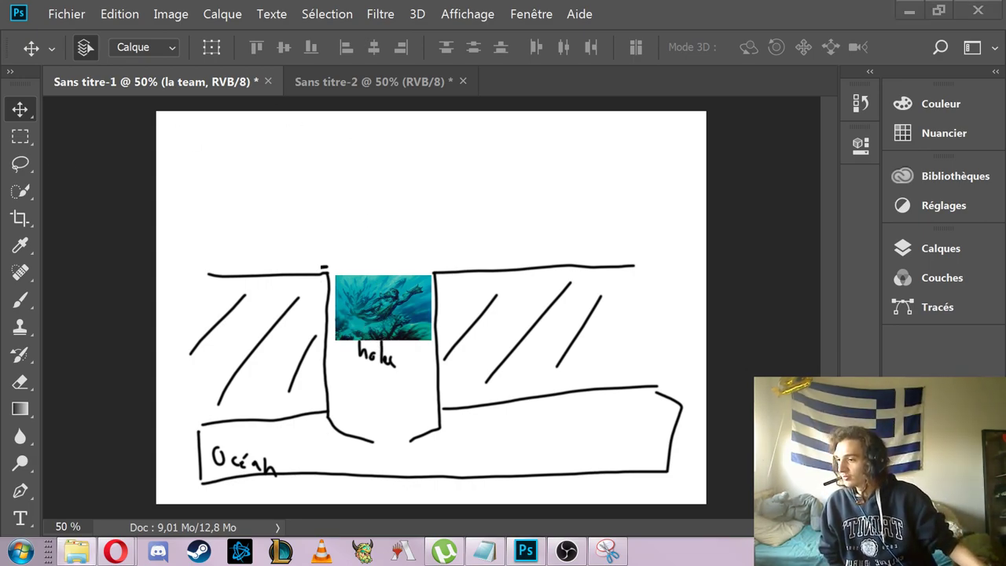
# Place the ptero image in Sans titre-1 and move it below the merfolk image, over the sinkhole's lower end
pyautogui.moveTo(356, 324); pyautogui.dragTo(378, 328)
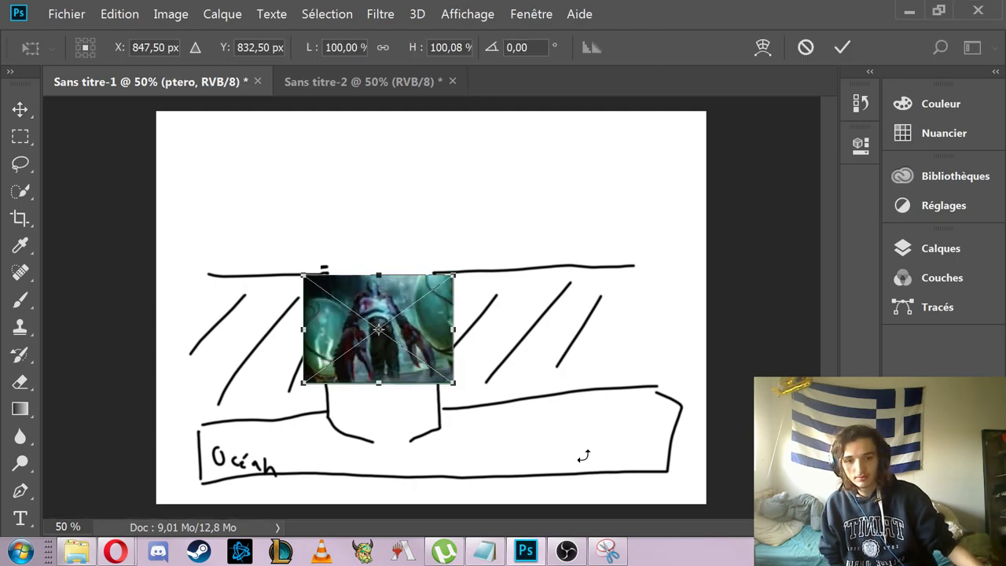
pyautogui.press('Return')
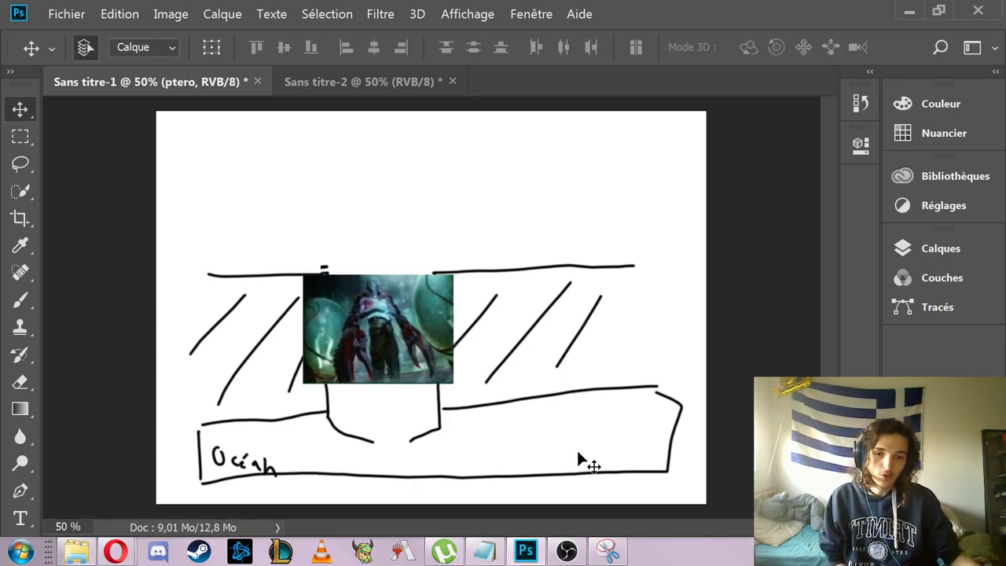
pyautogui.moveTo(432, 348); pyautogui.dragTo(441, 433)
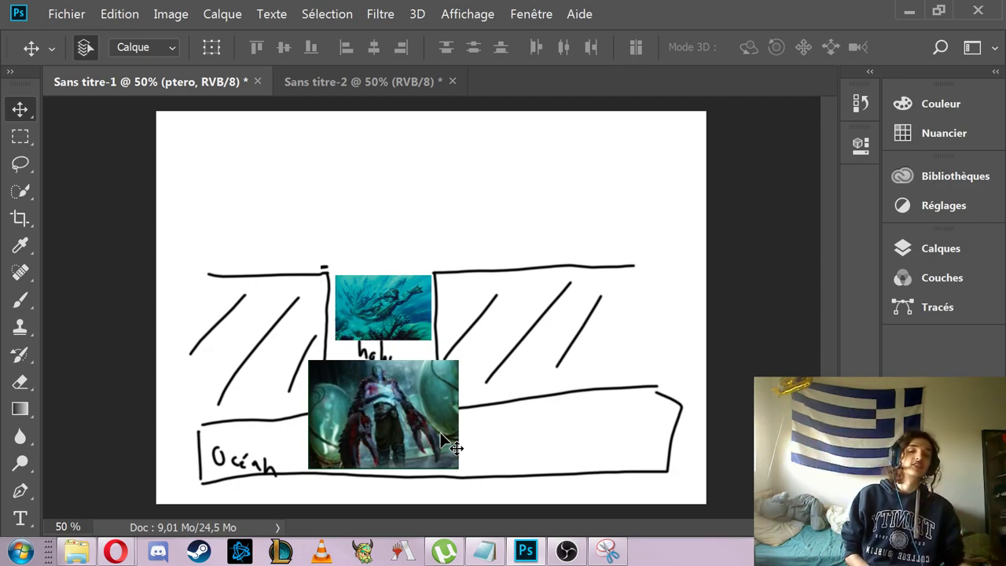
pyautogui.moveTo(441, 437); pyautogui.dragTo(419, 398)
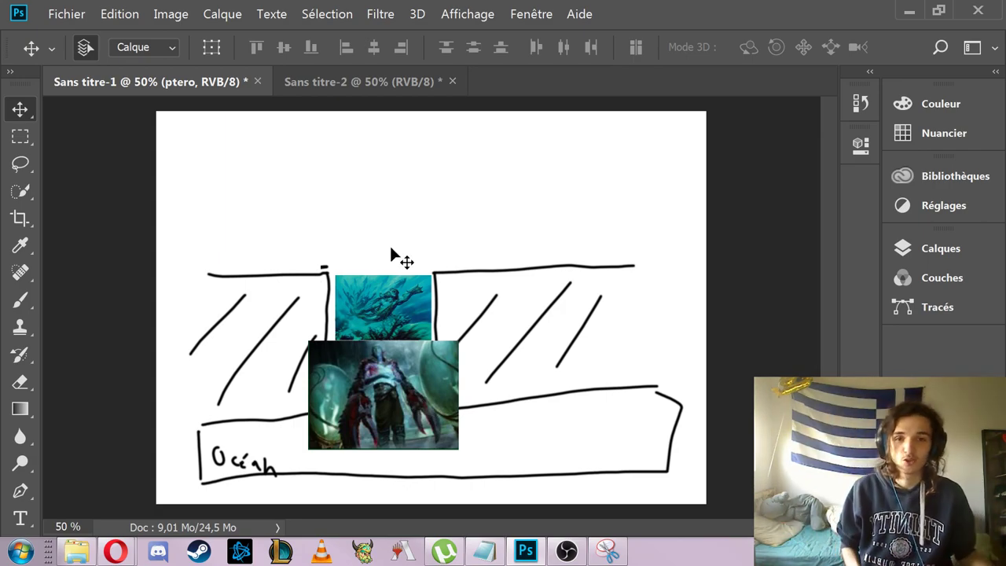
pyautogui.click(377, 81)
pyautogui.click(171, 79)
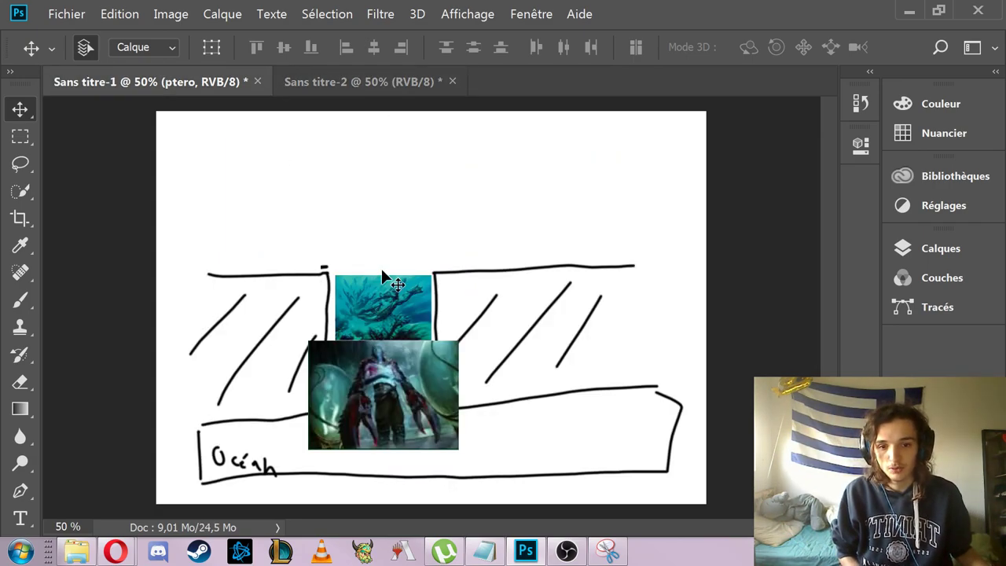
# Add the text "Ptero" in 30 pt Myriad Pro over the ptero image and commit it
pyautogui.click(20, 517)
pyautogui.click(386, 410)
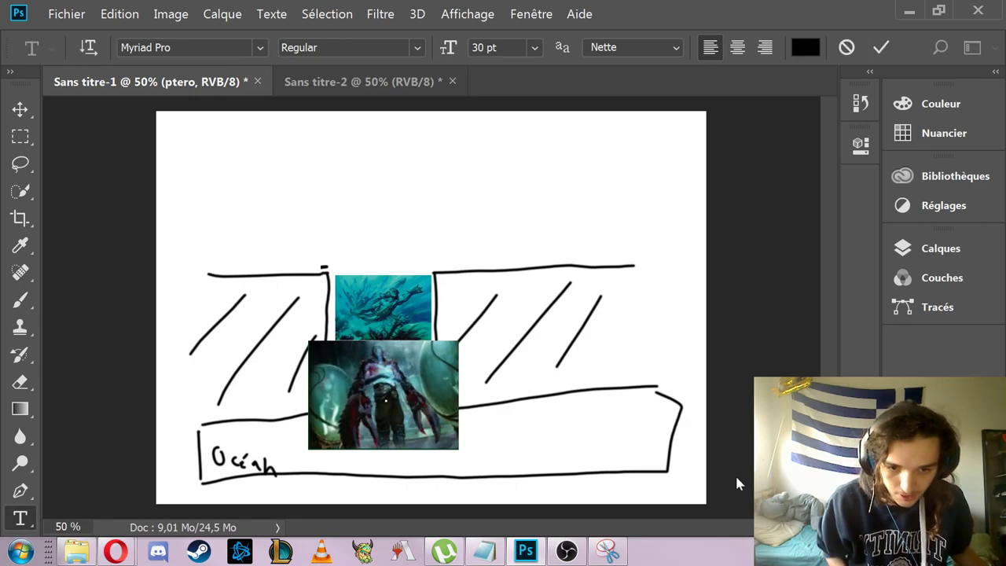
pyautogui.write('ptero')
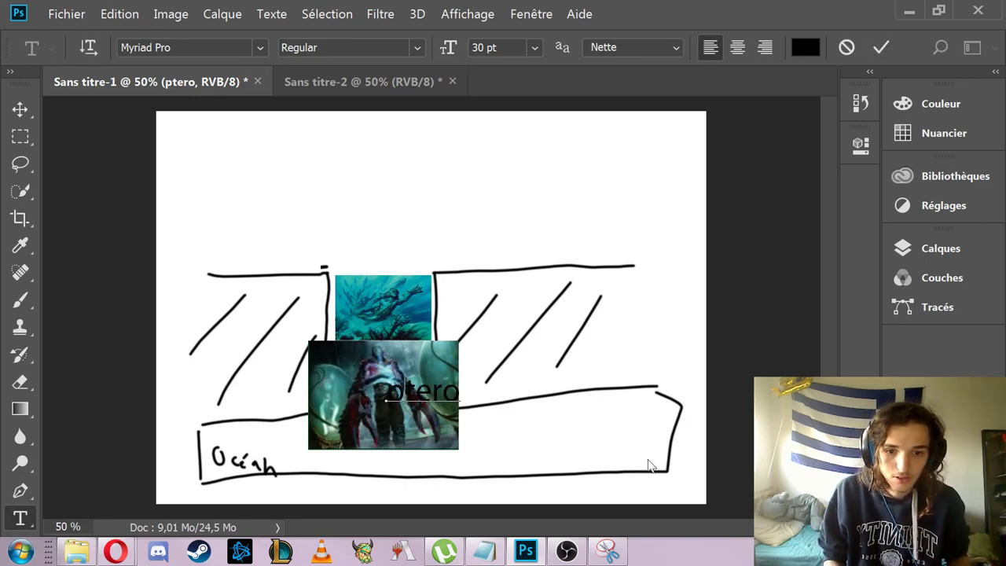
pyautogui.press('Left')
pyautogui.press('Left')
pyautogui.press('Left')
pyautogui.press('Left')
pyautogui.press('Return')
pyautogui.press('BackSpace')
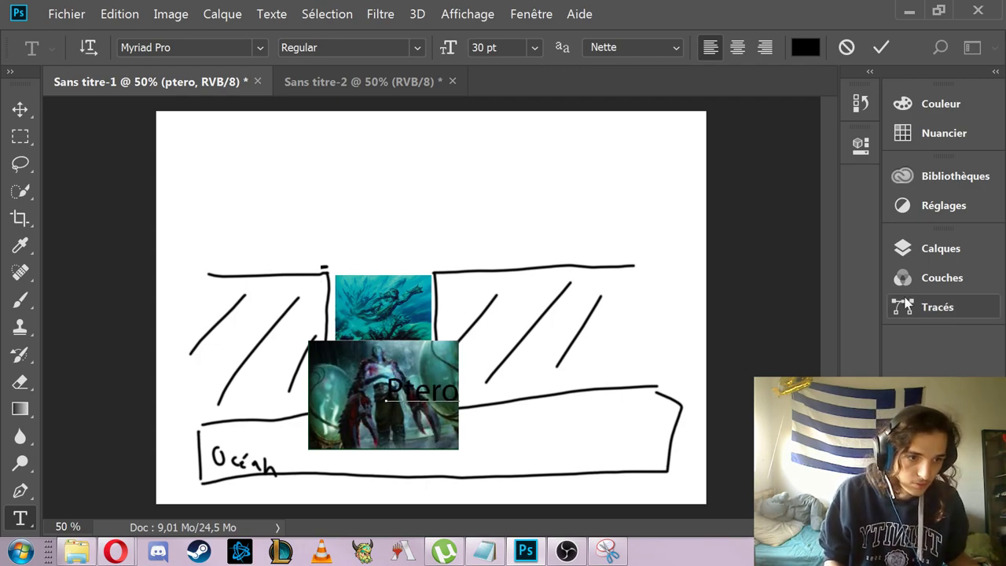
pyautogui.click(940, 248)
pyautogui.click(681, 372)
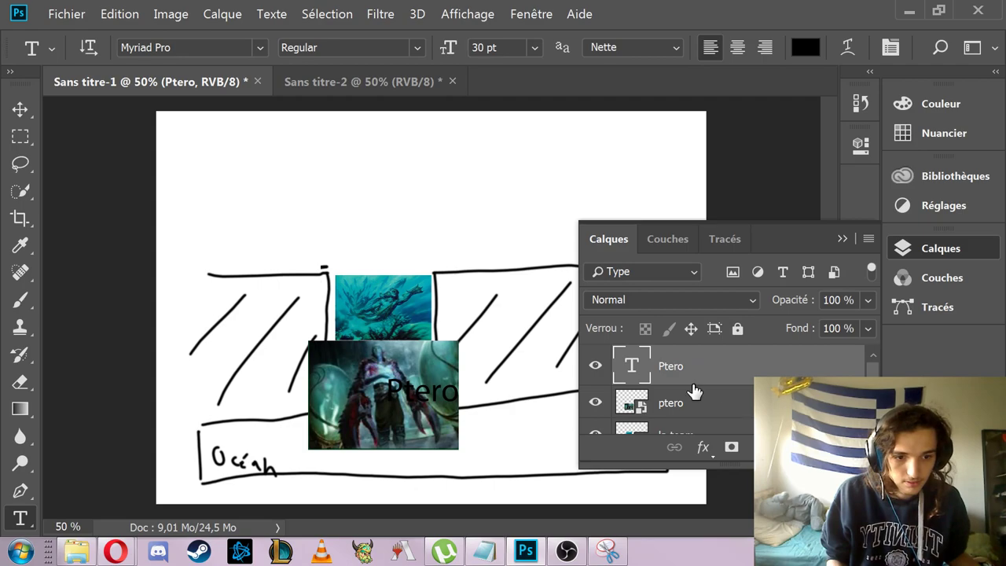
pyautogui.doubleClick(670, 366)
pyautogui.click(786, 364)
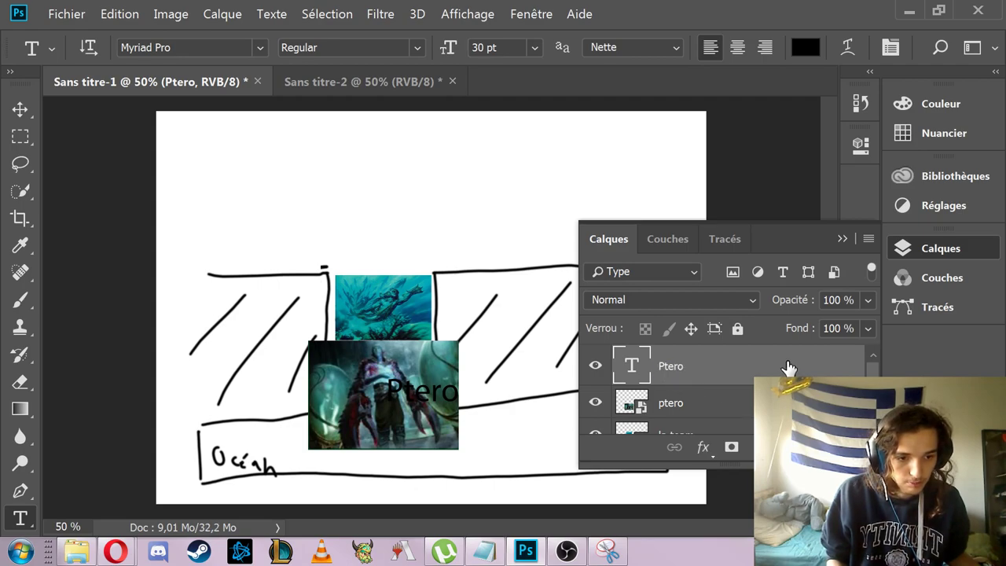
pyautogui.rightClick(786, 364)
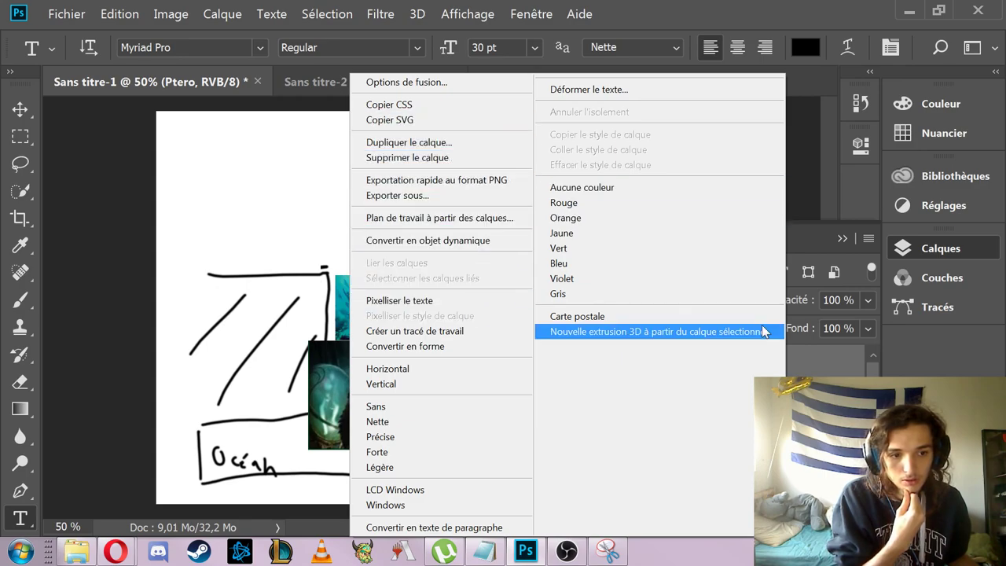
pyautogui.click(810, 363)
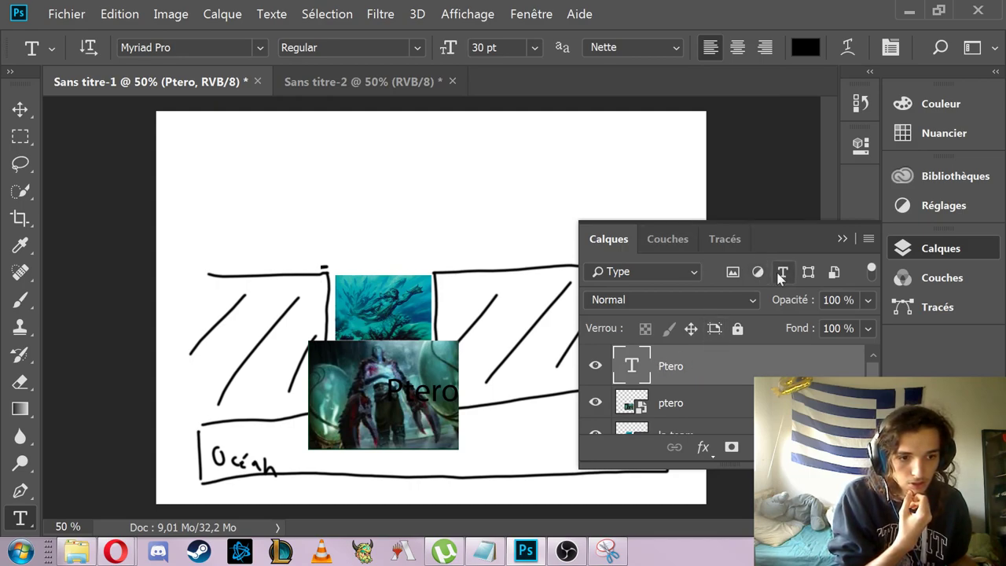
pyautogui.rightClick(788, 368)
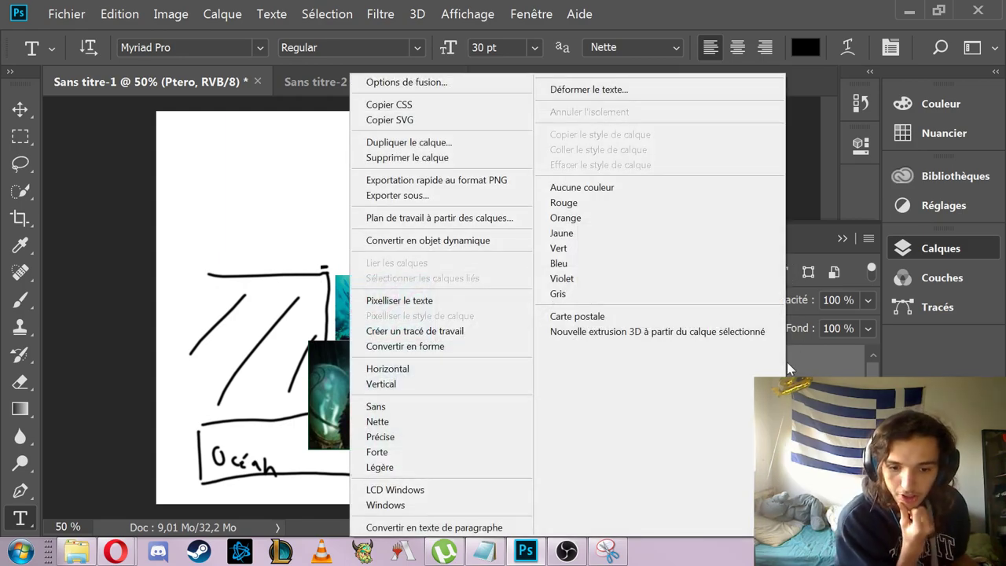
pyautogui.click(827, 368)
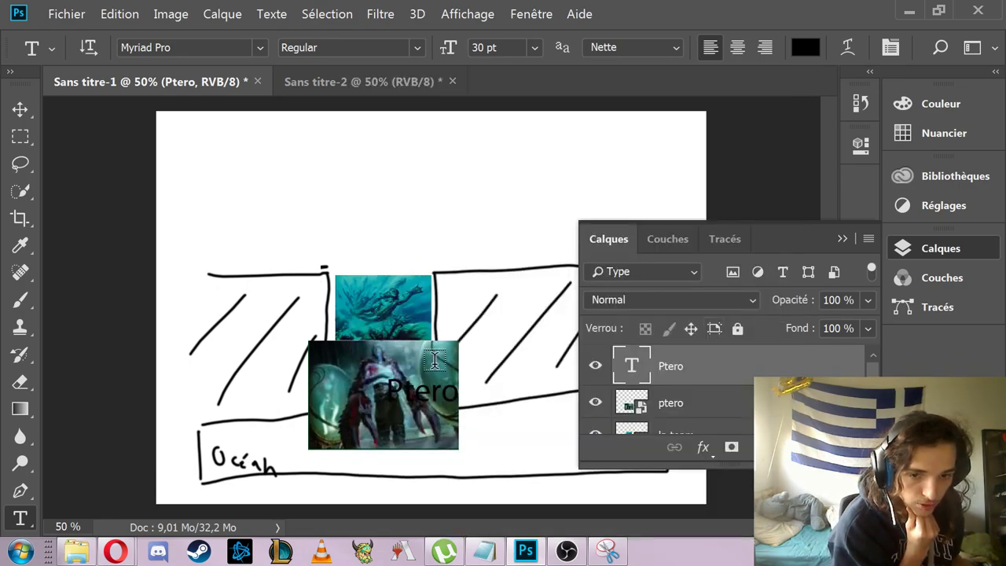
# Move the Ptero label into the ocean area beside the lower right corner of the ptero image
pyautogui.click(18, 114)
pyautogui.moveTo(385, 387); pyautogui.dragTo(489, 452)
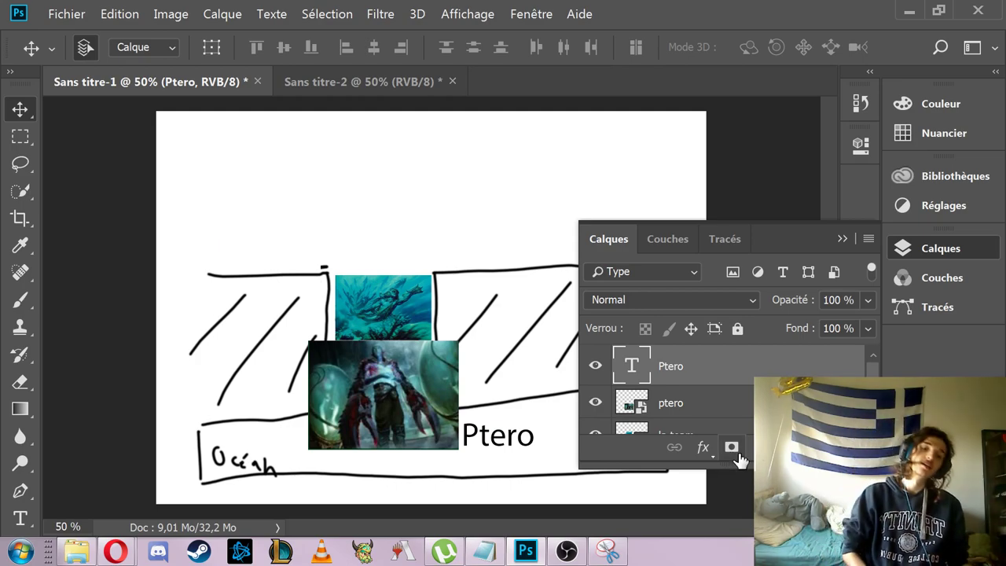
pyautogui.click(842, 239)
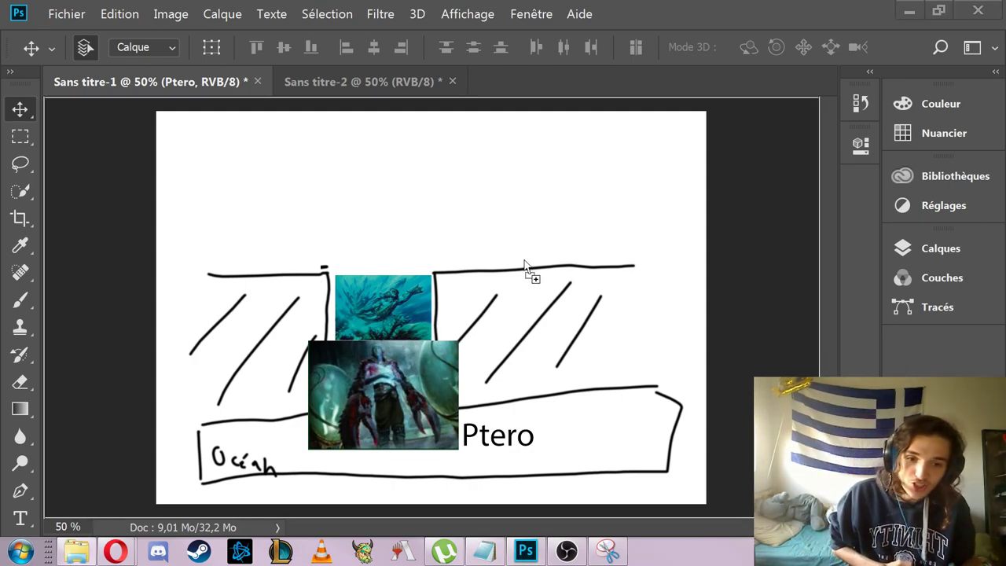
# Place the ptdr image containing the "Fine current you've got here" quote above the sketch and enlarge it to nearly the canvas width
pyautogui.hotkey('ctrl', 'v')
pyautogui.moveTo(523, 266); pyautogui.dragTo(403, 196)
pyautogui.moveTo(633, 203); pyautogui.dragTo(672, 261)
pyautogui.press('Return')
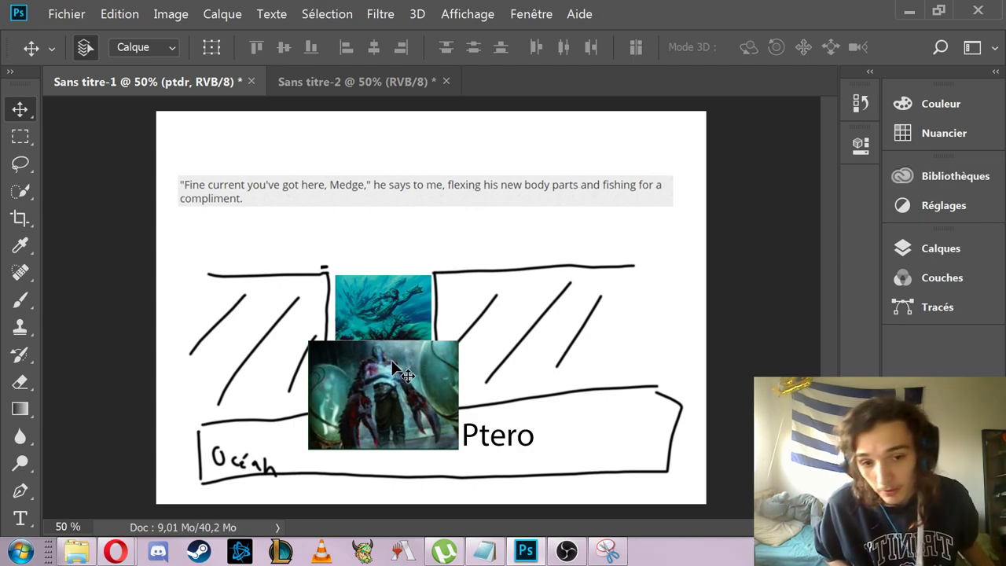
# Nudge the ptero image and the merfolk image slightly upward in the sinkhole
pyautogui.moveTo(393, 357)
pyautogui.mouseDown()
pyautogui.moveTo(350, 378)
pyautogui.moveTo(368, 356)
pyautogui.moveTo(434, 356)
pyautogui.moveTo(391, 357)
pyautogui.moveTo(388, 311)
pyautogui.moveTo(410, 352)
pyautogui.moveTo(393, 360)
pyautogui.moveTo(422, 366)
pyautogui.moveTo(429, 387)
pyautogui.moveTo(406, 371)
pyautogui.moveTo(394, 324)
pyautogui.moveTo(401, 393)
pyautogui.moveTo(393, 360)
pyautogui.mouseUp()
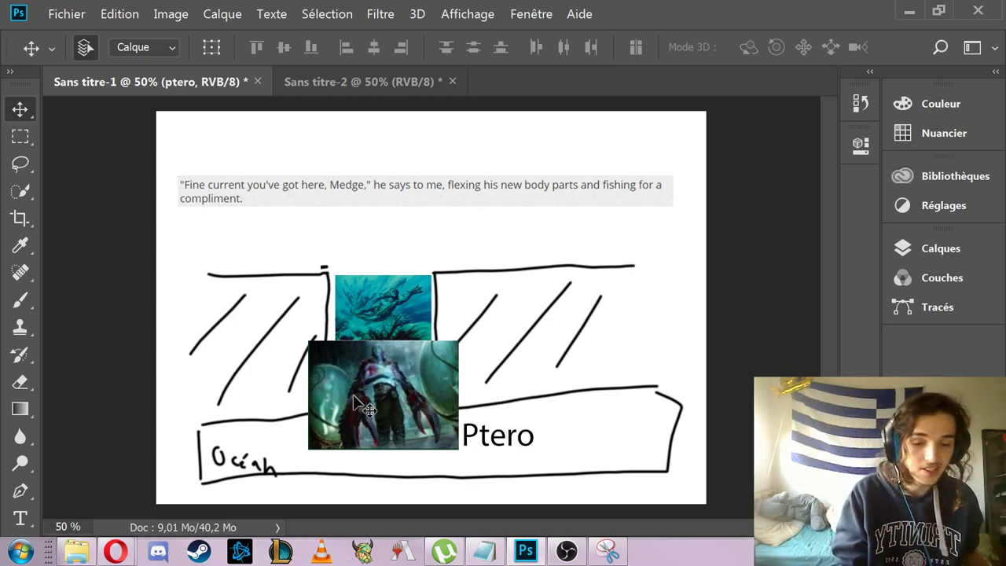
pyautogui.moveTo(358, 394); pyautogui.dragTo(360, 391)
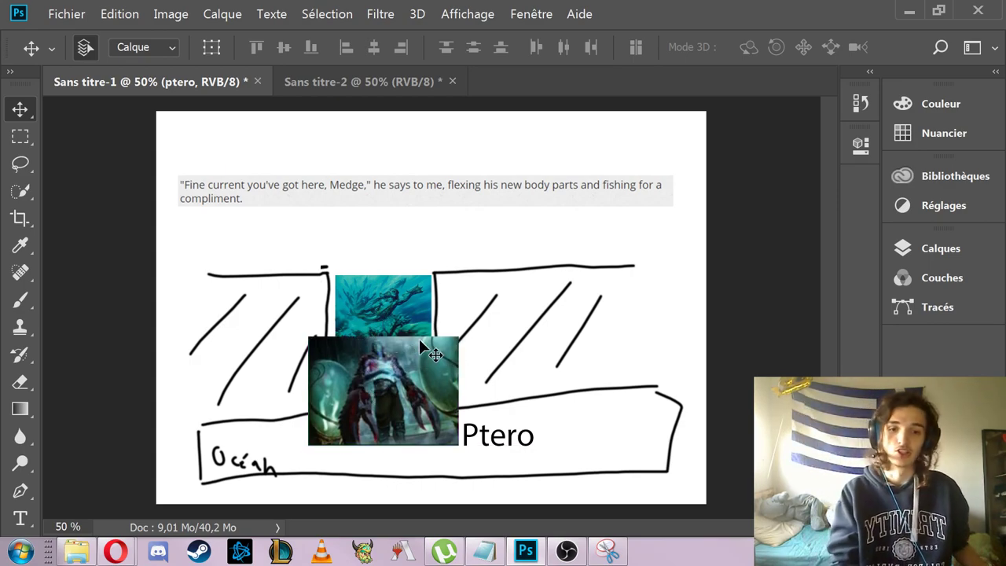
pyautogui.moveTo(395, 328)
pyautogui.mouseDown()
pyautogui.moveTo(392, 305)
pyautogui.moveTo(389, 317)
pyautogui.moveTo(409, 310)
pyautogui.moveTo(386, 317)
pyautogui.moveTo(395, 317)
pyautogui.mouseUp()
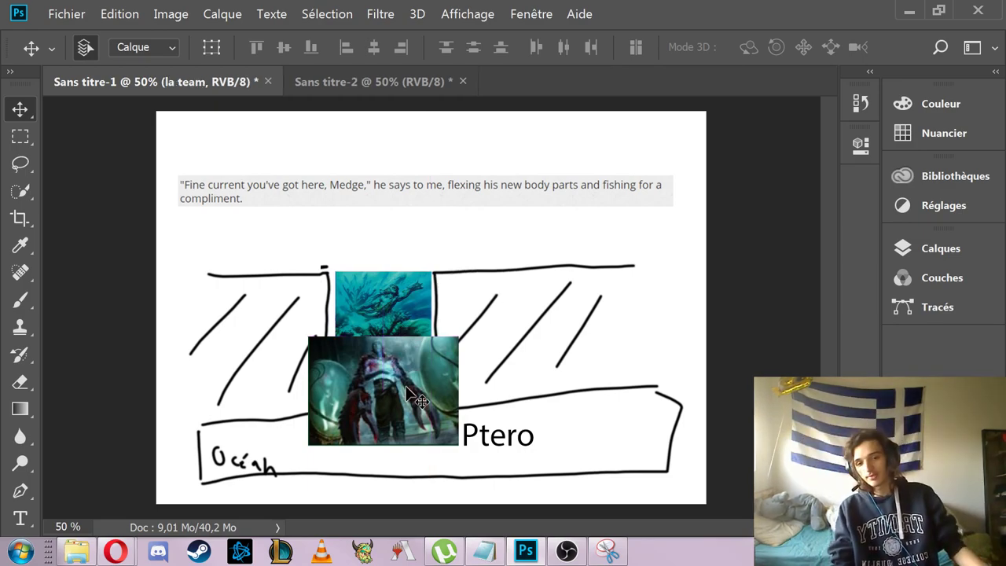
# Delete the ptero image, the Ptero label and the quote image from the sinkhole sketch
pyautogui.moveTo(409, 396); pyautogui.dragTo(396, 238)
pyautogui.press('Delete')
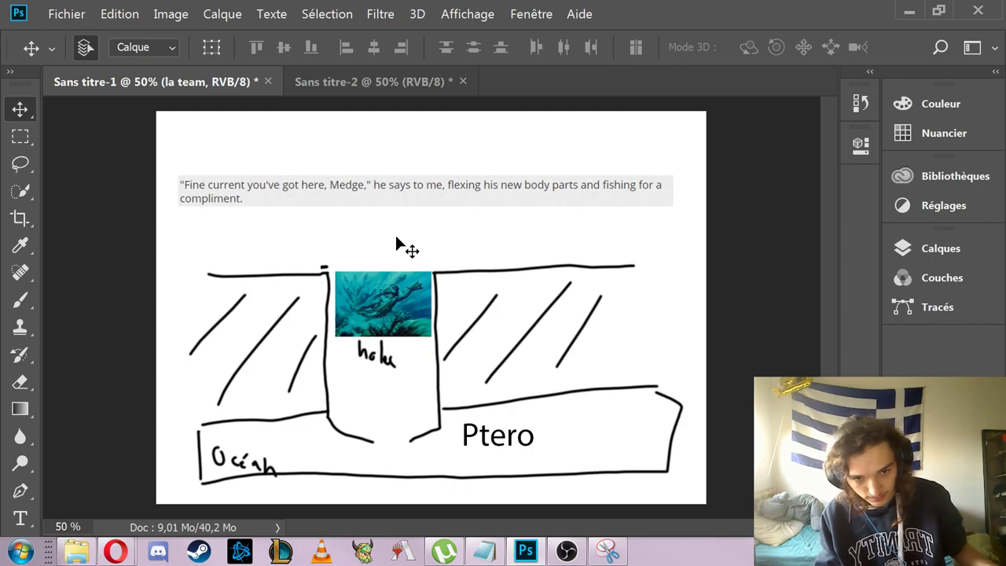
pyautogui.click(506, 431)
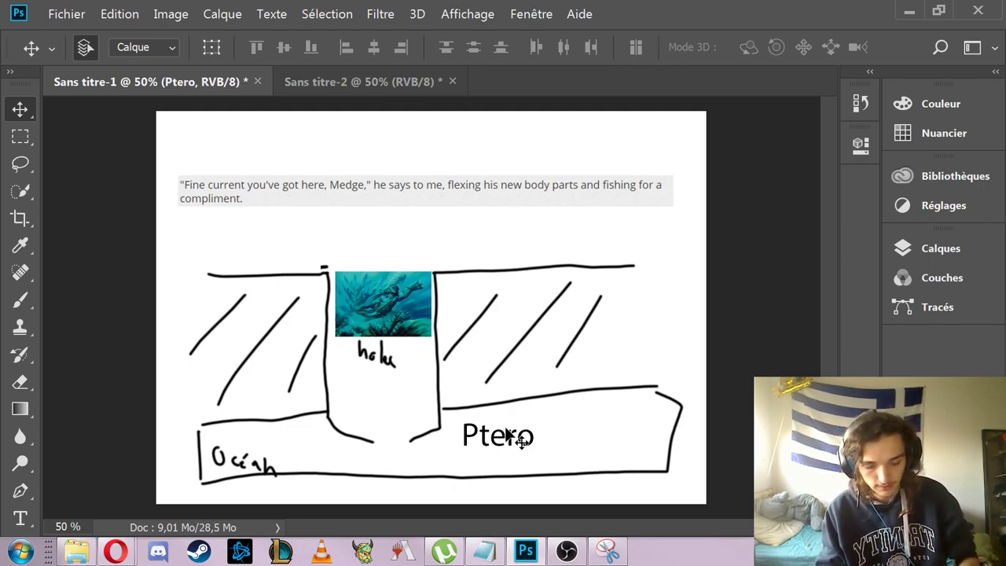
pyautogui.press('Delete')
pyautogui.click(313, 182)
pyautogui.press('Delete')
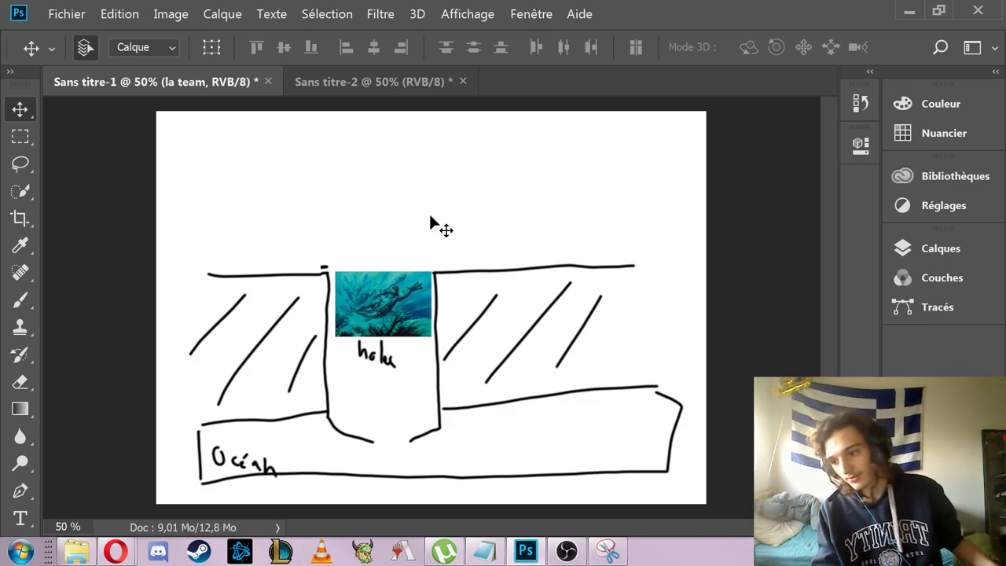
pyautogui.moveTo(379, 305)
pyautogui.mouseDown()
pyautogui.moveTo(373, 301)
pyautogui.moveTo(392, 290)
pyautogui.moveTo(379, 304)
pyautogui.moveTo(388, 299)
pyautogui.mouseUp()
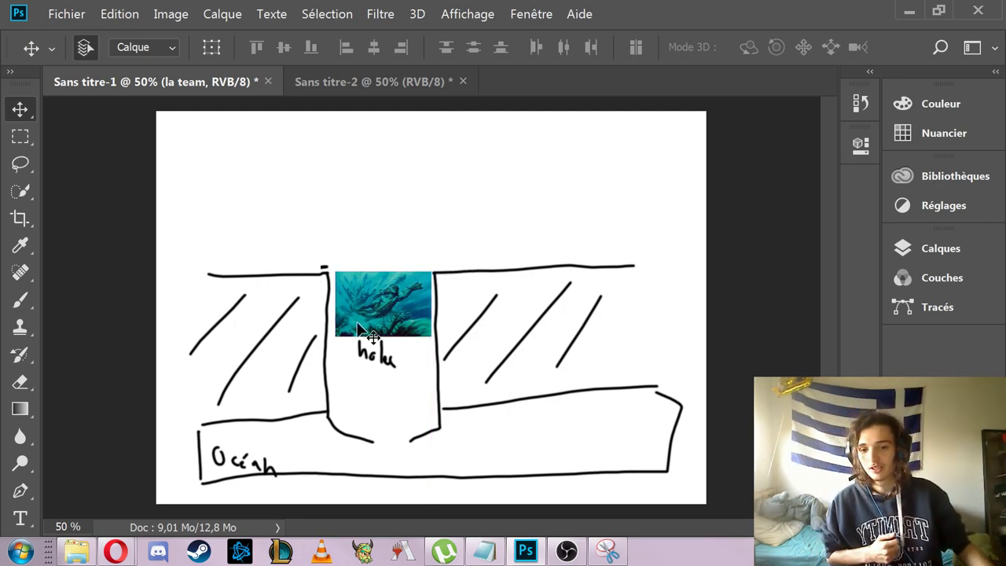
# Move the merfolk team image from the top of the sinkhole down into the ocean beneath the shaft
pyautogui.click(478, 551)
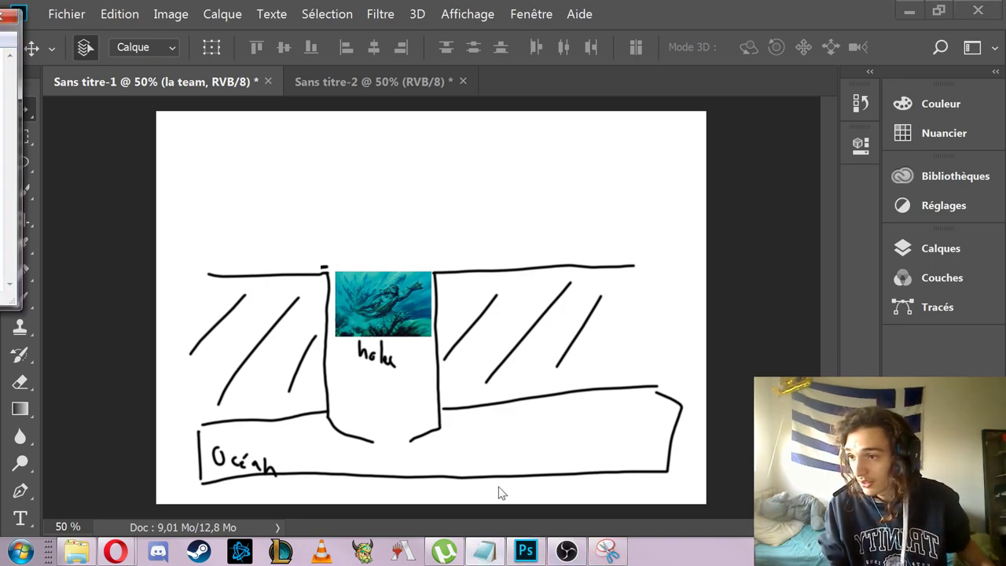
pyautogui.click(384, 313)
pyautogui.moveTo(386, 315); pyautogui.dragTo(391, 461)
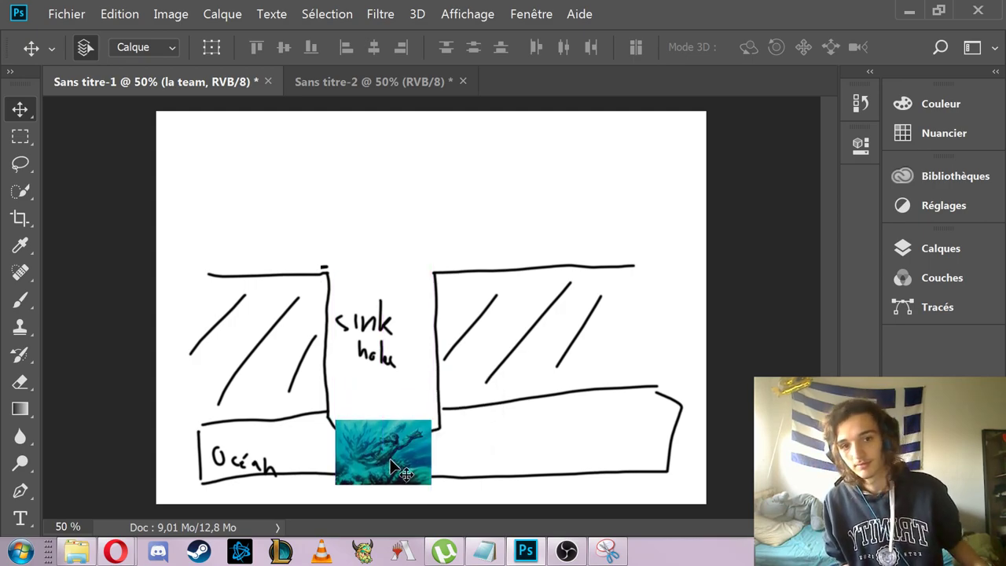
# Create a 7 x 5 inch, 300 ppi document from the default Photoshop preset and brush a large bowl-shaped outline across it
pyautogui.rightClick(507, 82)
pyautogui.click(579, 138)
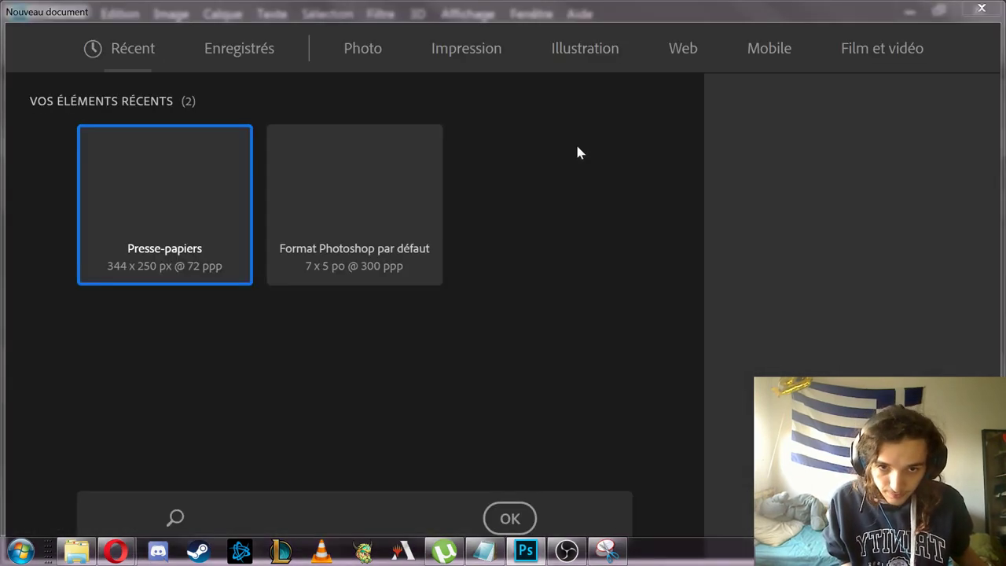
pyautogui.click(404, 243)
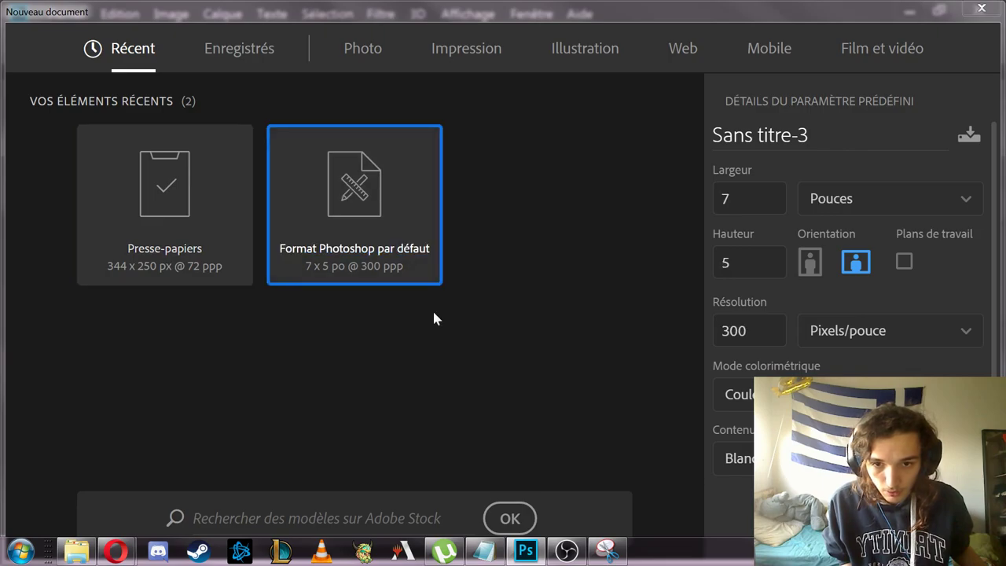
pyautogui.click(523, 522)
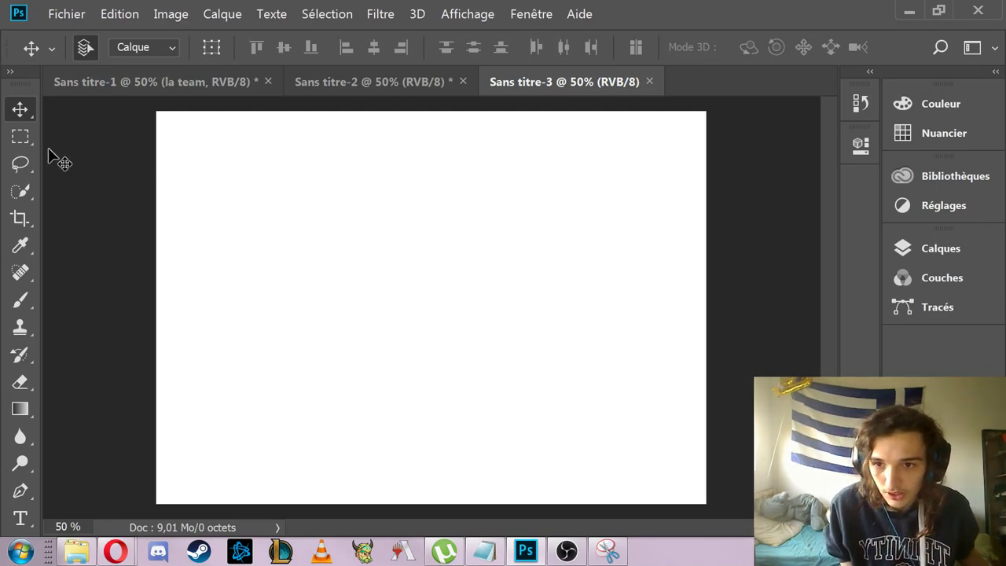
pyautogui.click(21, 299)
pyautogui.moveTo(200, 214)
pyautogui.mouseDown()
pyautogui.moveTo(614, 494)
pyautogui.moveTo(716, 376)
pyautogui.mouseUp()
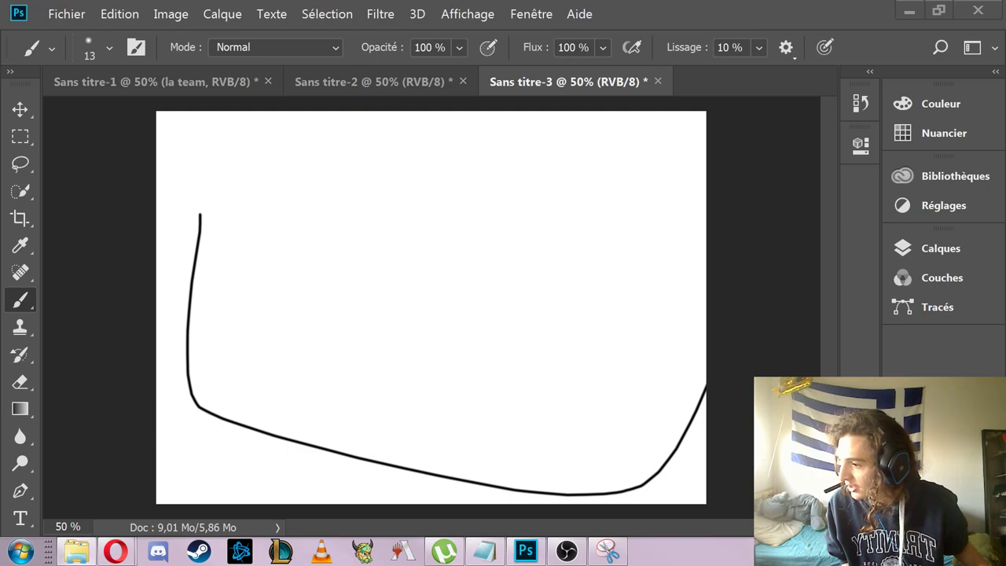
# Place the benthid image at the bottom centre of the outline and the krasis image over its upper left side
pyautogui.moveTo(1005, 346); pyautogui.dragTo(479, 423)
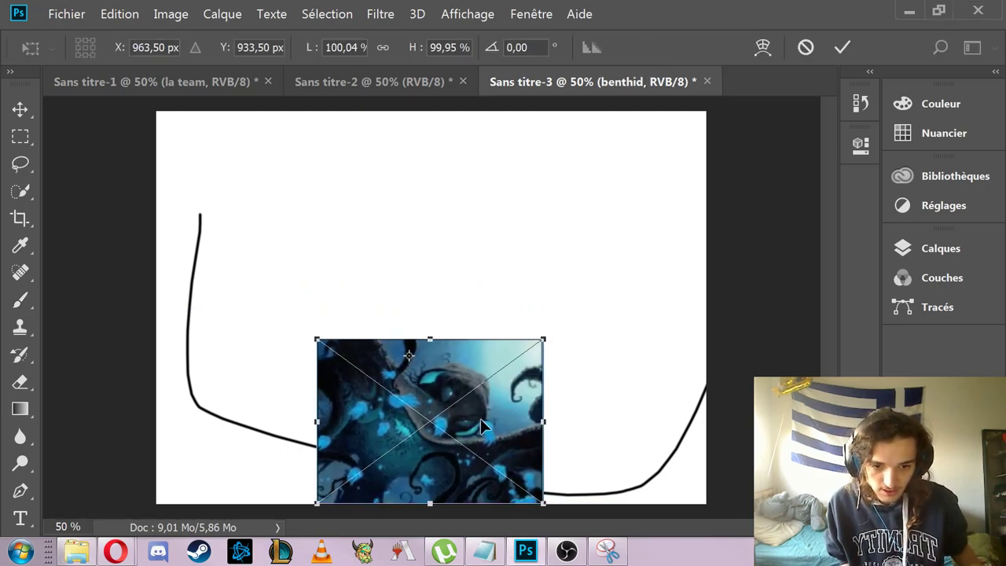
pyautogui.press('Return')
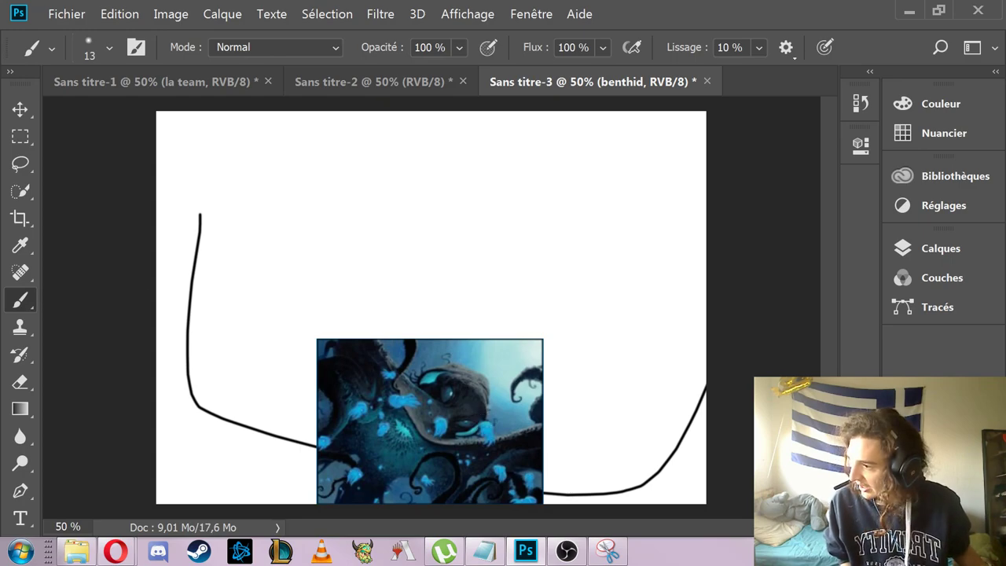
pyautogui.moveTo(367, 278); pyautogui.dragTo(249, 294)
pyautogui.press('Return')
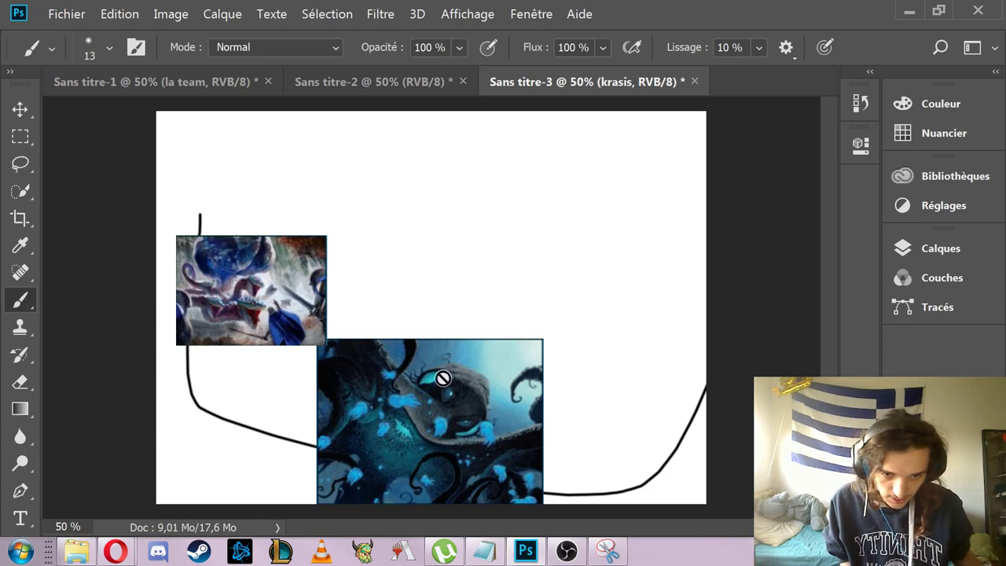
# Rasterize the krasis smart object with the Brush and dab a small dot over the benthid image
pyautogui.click(508, 363)
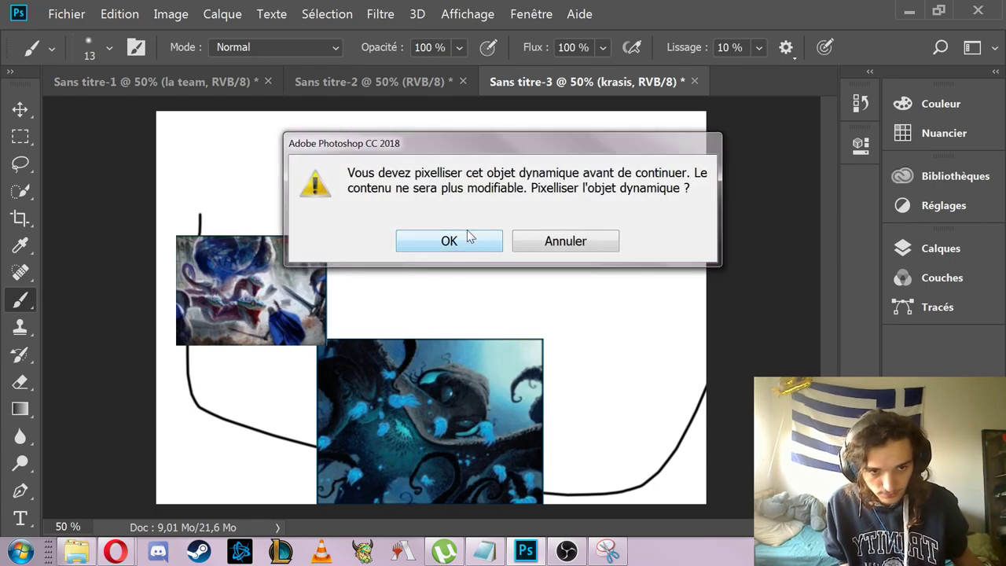
pyautogui.click(467, 238)
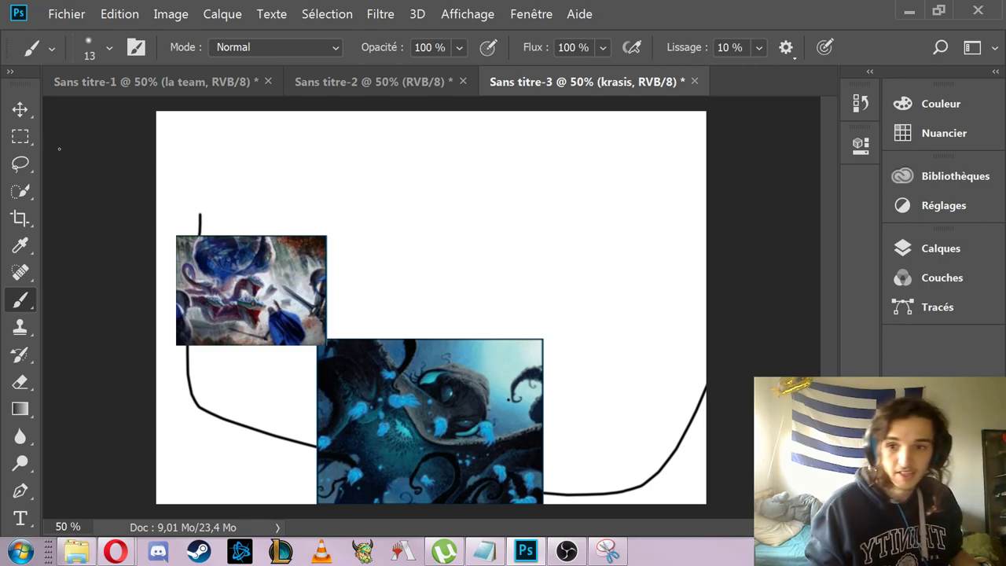
# Shrink the benthid image to about 56% width and 61% height at the bowl's bottom centre, and move the krasis image onto the lower-left curve
pyautogui.click(20, 111)
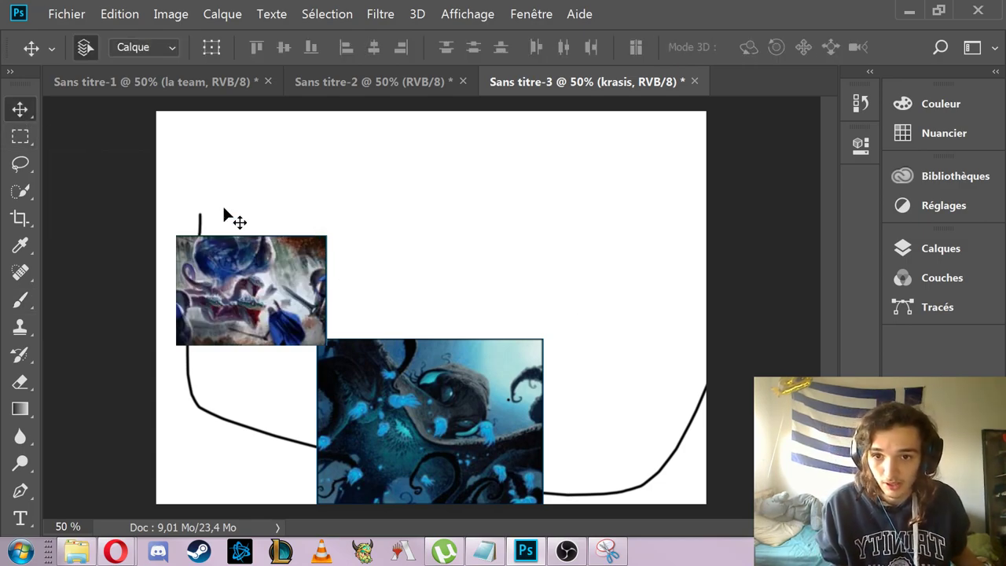
pyautogui.click(469, 385)
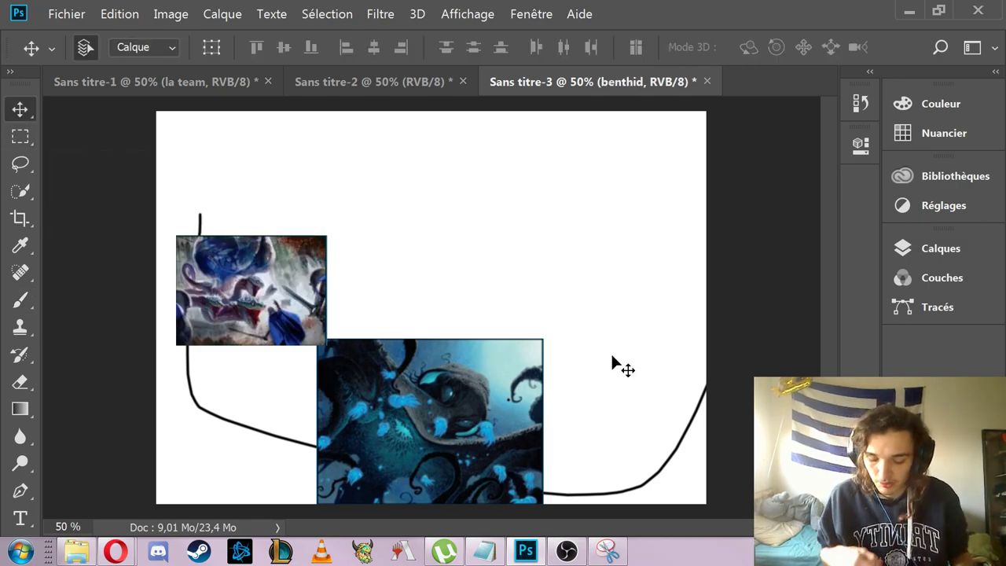
pyautogui.hotkey('ctrl', 't')
pyautogui.moveTo(542, 340); pyautogui.dragTo(444, 403)
pyautogui.moveTo(397, 436); pyautogui.dragTo(448, 420)
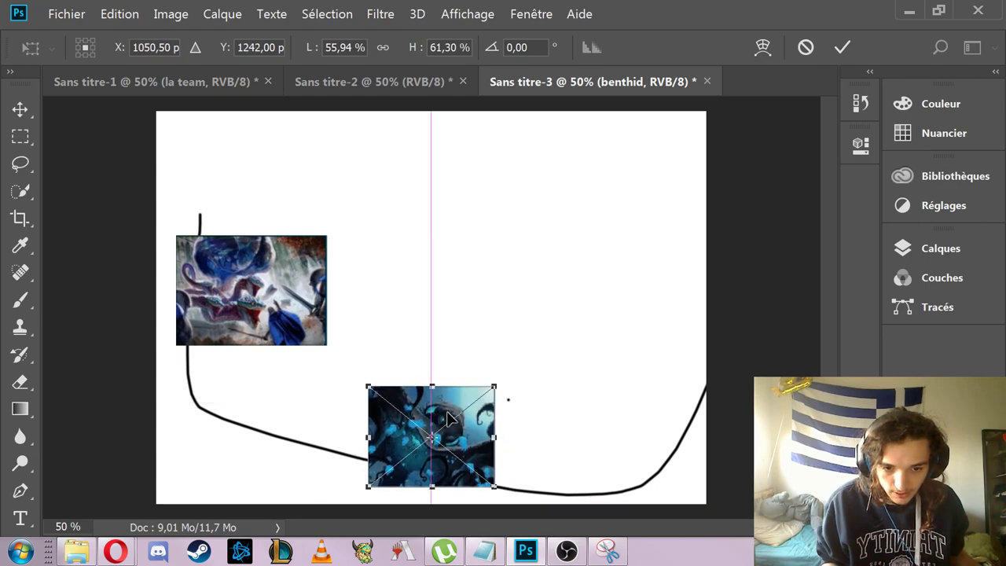
pyautogui.press('Return')
pyautogui.click(272, 267)
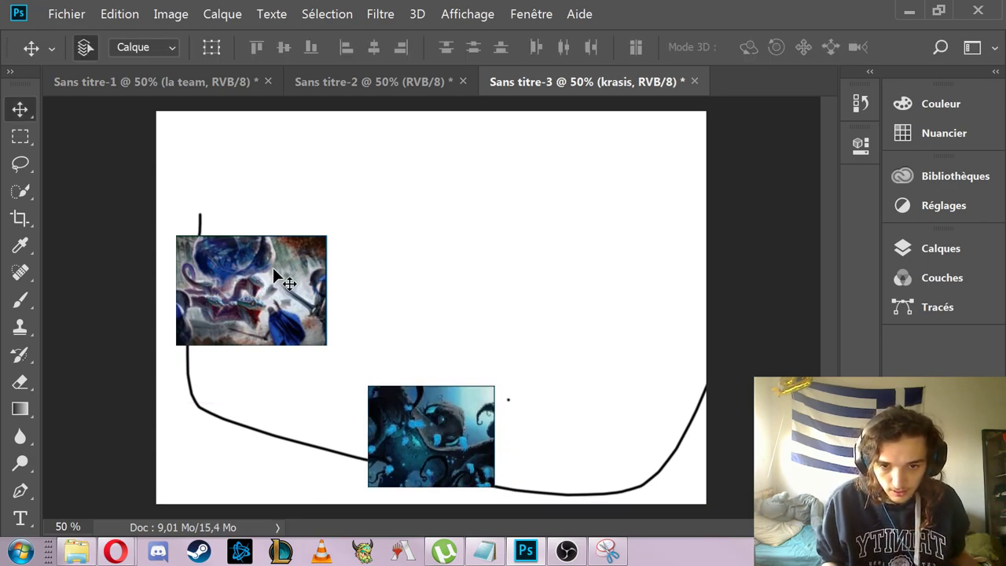
pyautogui.moveTo(274, 268); pyautogui.dragTo(322, 354)
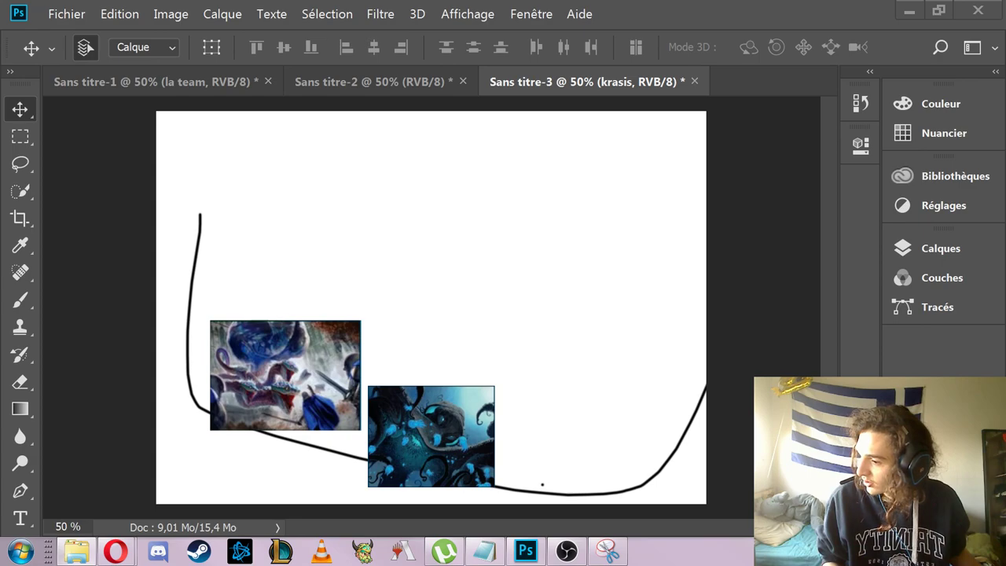
# Place the medge image near the top of the canvas, with the chessa image to its lower left and the la niece image overlapping its lower part
pyautogui.moveTo(410, 126); pyautogui.dragTo(413, 134)
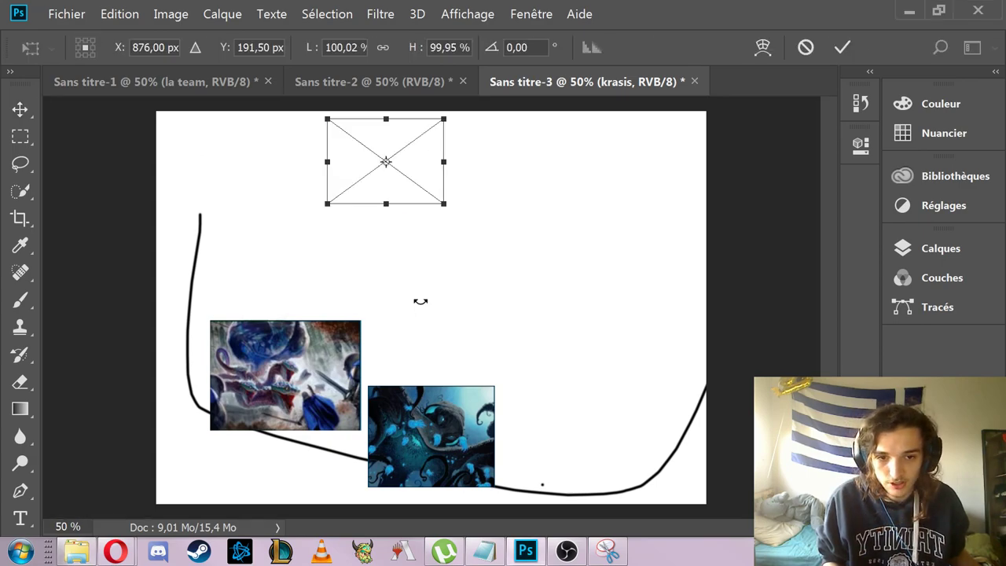
pyautogui.hotkey('ctrl', 'v')
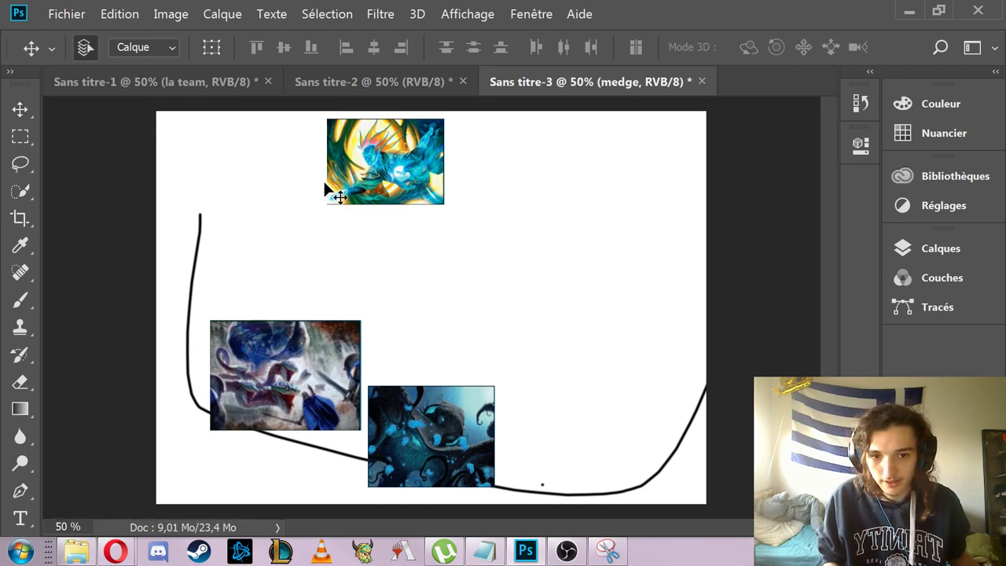
pyautogui.moveTo(408, 115); pyautogui.dragTo(333, 163)
pyautogui.press('Return')
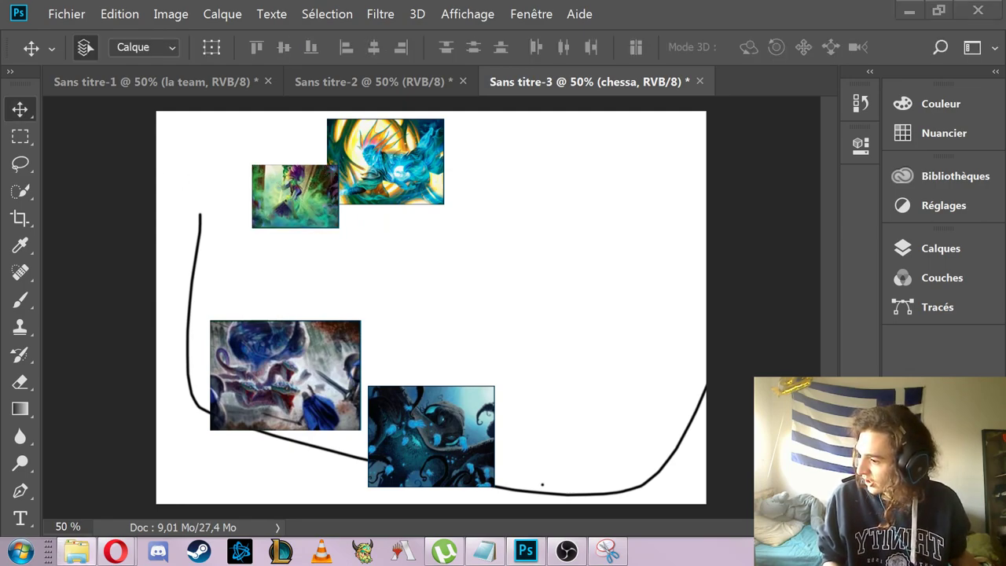
pyautogui.moveTo(355, 149); pyautogui.dragTo(406, 191)
pyautogui.press('Return')
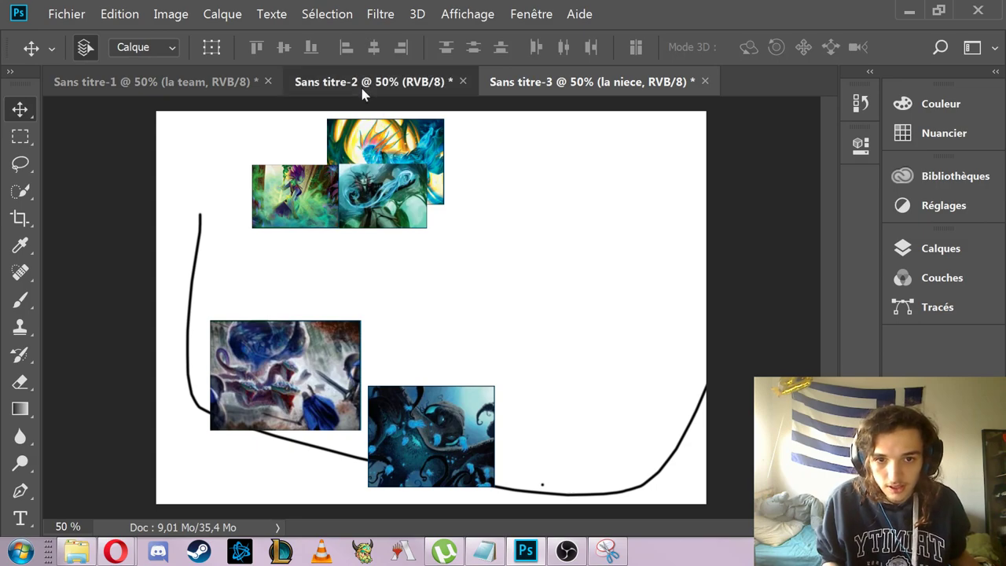
# Check the characters in Sans titre-2, then place the Miko image in Sans titre-3 beside la niece, scaled to about 45% width and 48% height
pyautogui.click(363, 88)
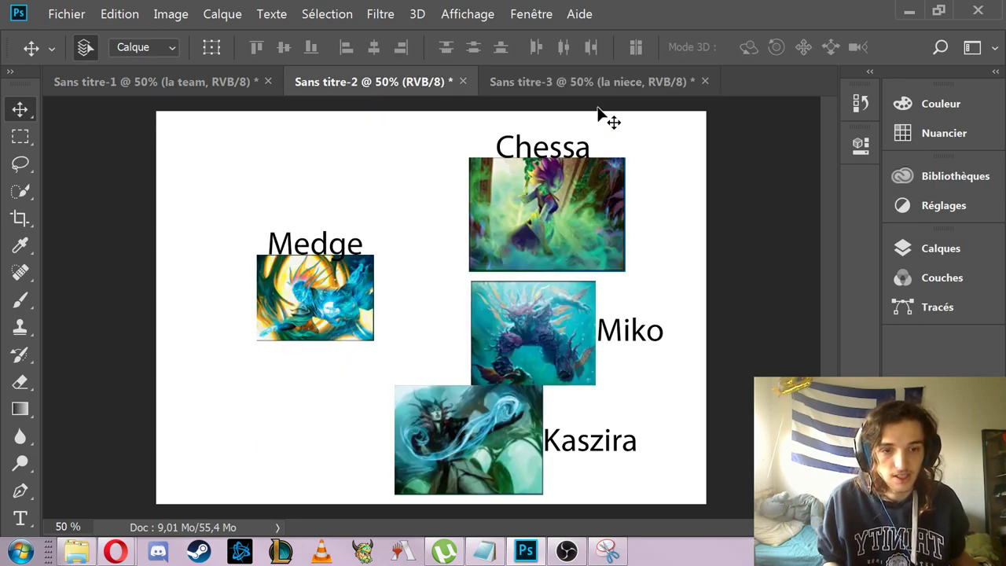
pyautogui.click(582, 87)
pyautogui.moveTo(938, 11); pyautogui.dragTo(448, 220)
pyautogui.moveTo(542, 128); pyautogui.dragTo(486, 177)
pyautogui.moveTo(419, 232); pyautogui.dragTo(555, 192)
pyautogui.moveTo(542, 146); pyautogui.dragTo(492, 184)
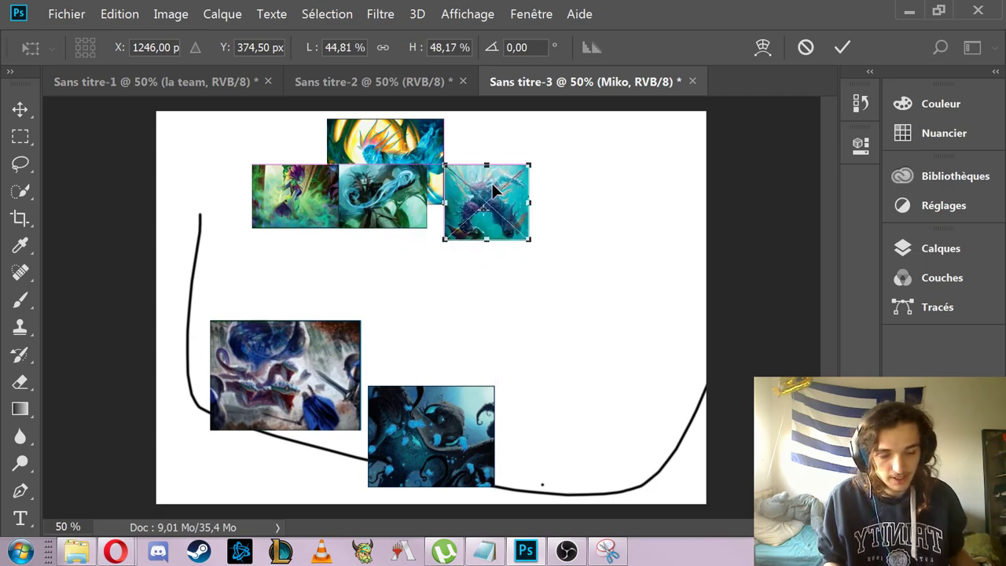
pyautogui.press('Return')
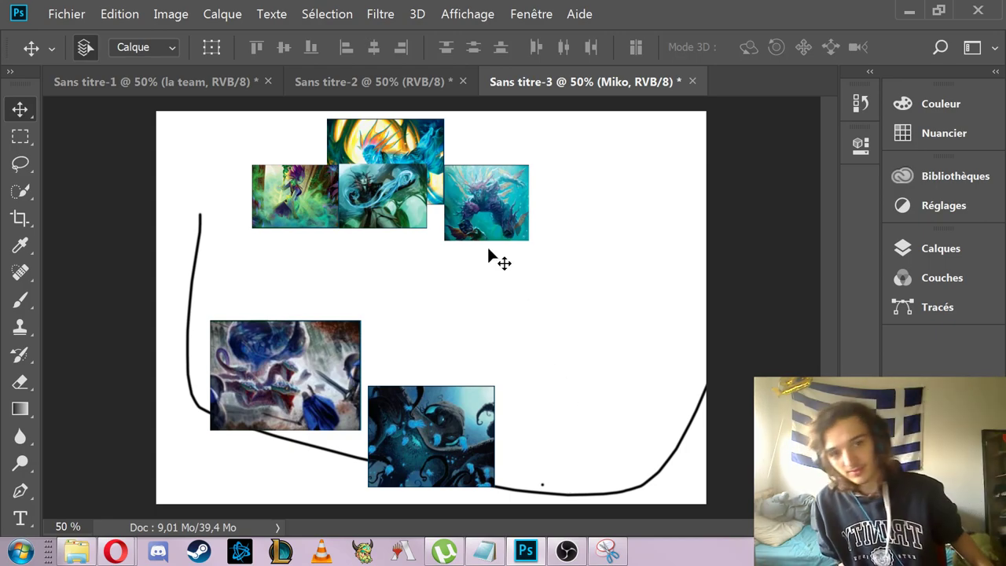
# Try to select the four character images near the top of the canvas together with a rectangular marquee
pyautogui.click(20, 138)
pyautogui.moveTo(232, 127); pyautogui.dragTo(565, 205)
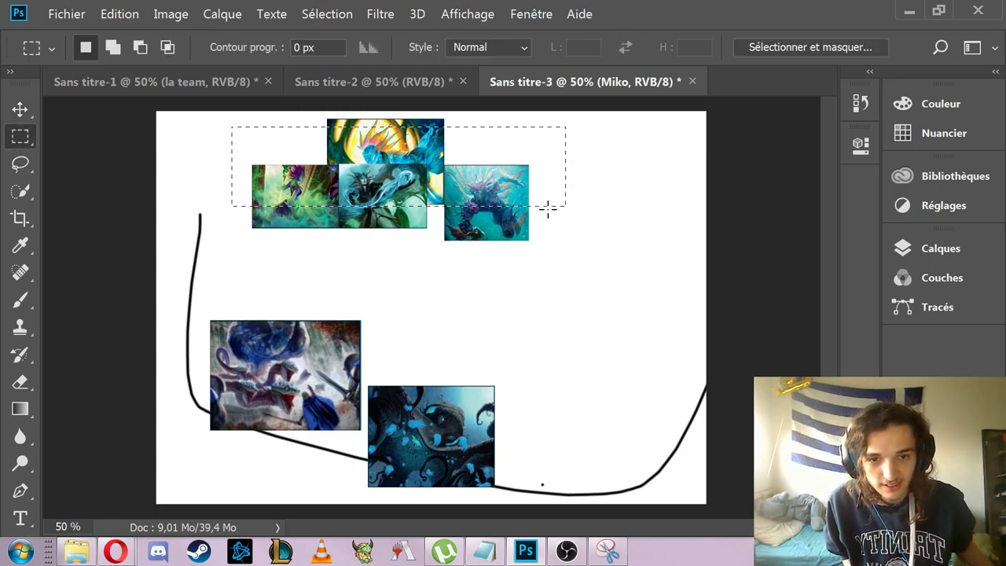
pyautogui.click(800, 265)
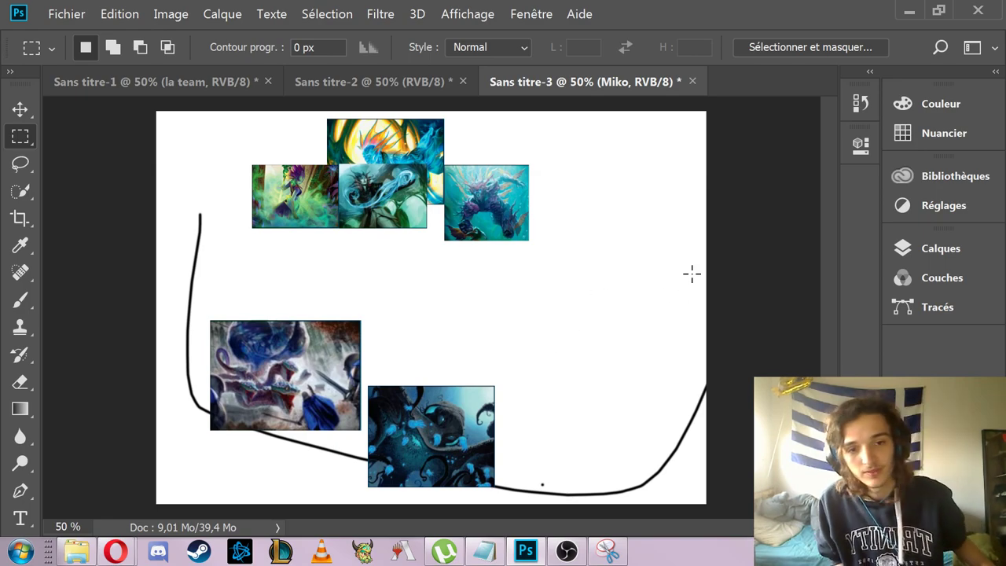
pyautogui.moveTo(236, 142); pyautogui.dragTo(645, 288)
pyautogui.click(767, 245)
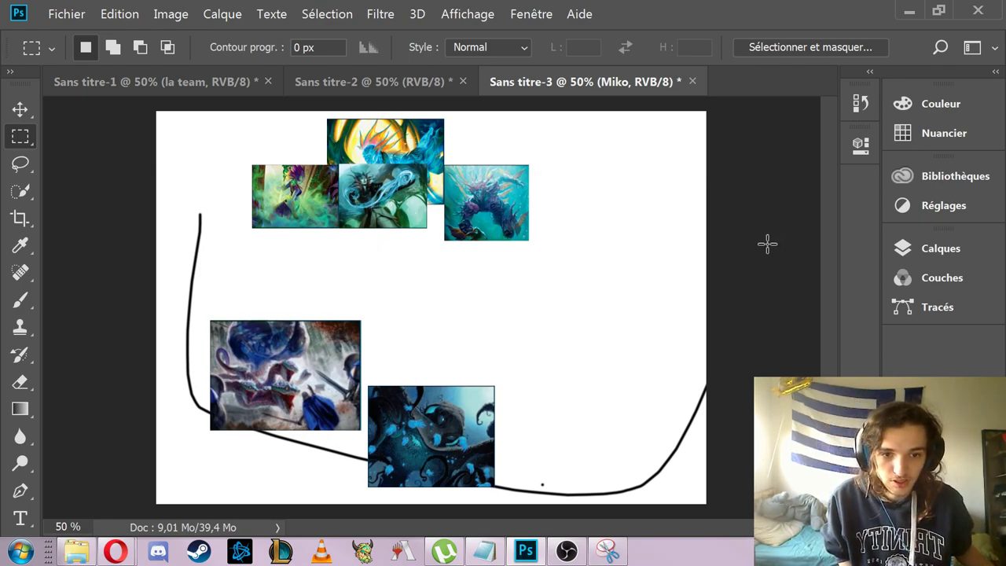
# Show the Calques list and select the Miko, la niece and chessa layers together
pyautogui.click(916, 252)
pyautogui.scroll(-4, 740, 362)
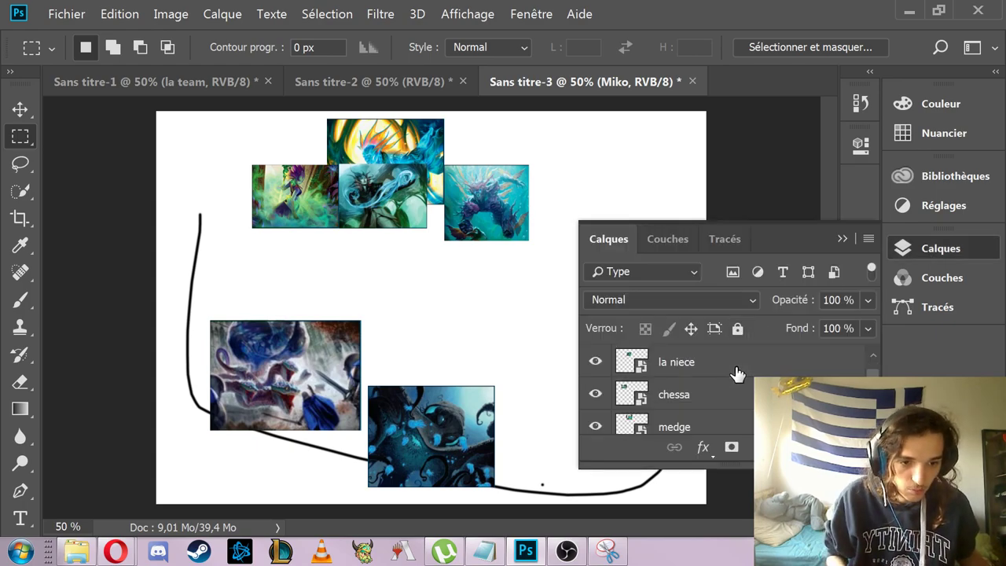
pyautogui.scroll(4, 761, 370)
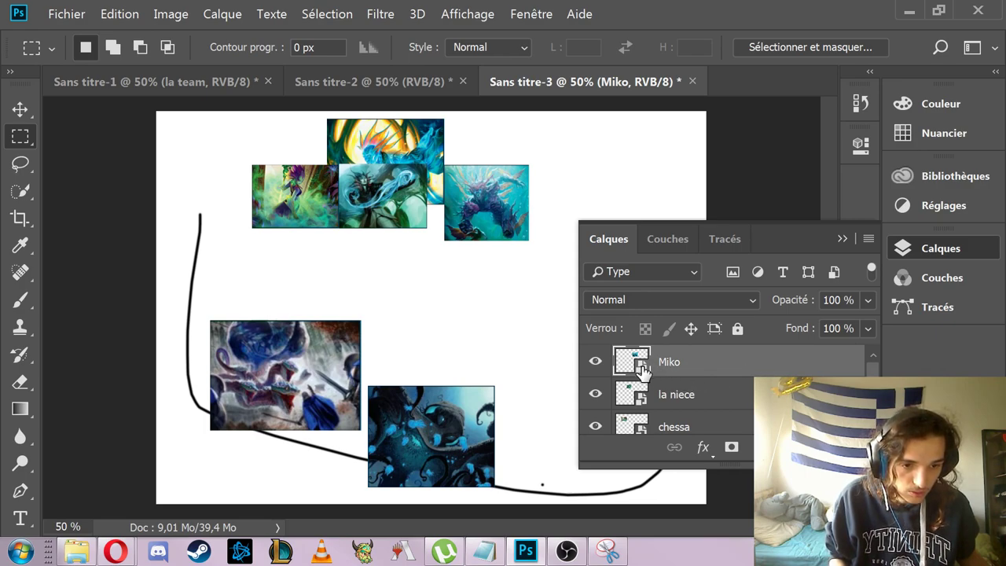
pyautogui.keyDown('ctrl'); pyautogui.click(682, 393); pyautogui.keyUp('ctrl')
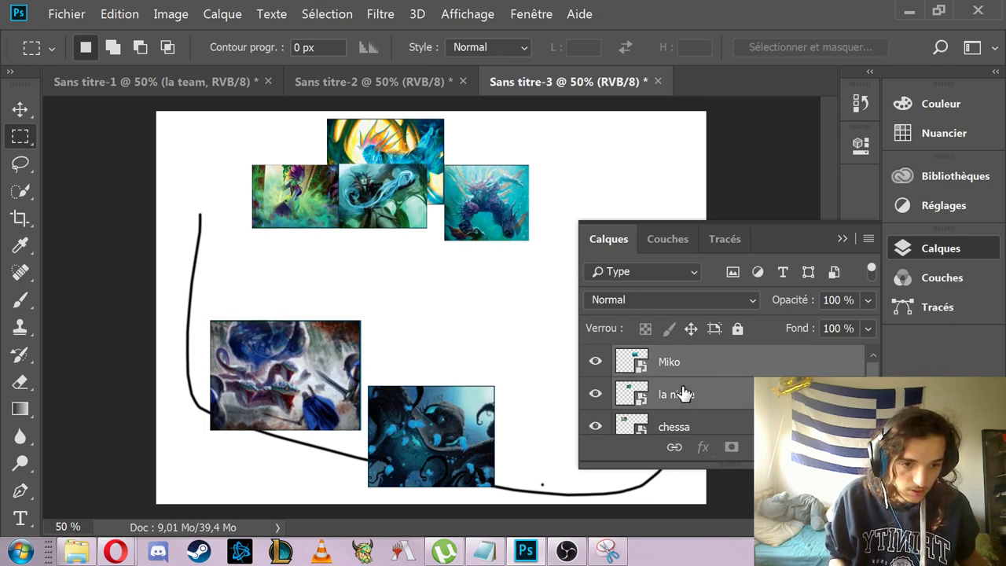
pyautogui.scroll(-1, 682, 393)
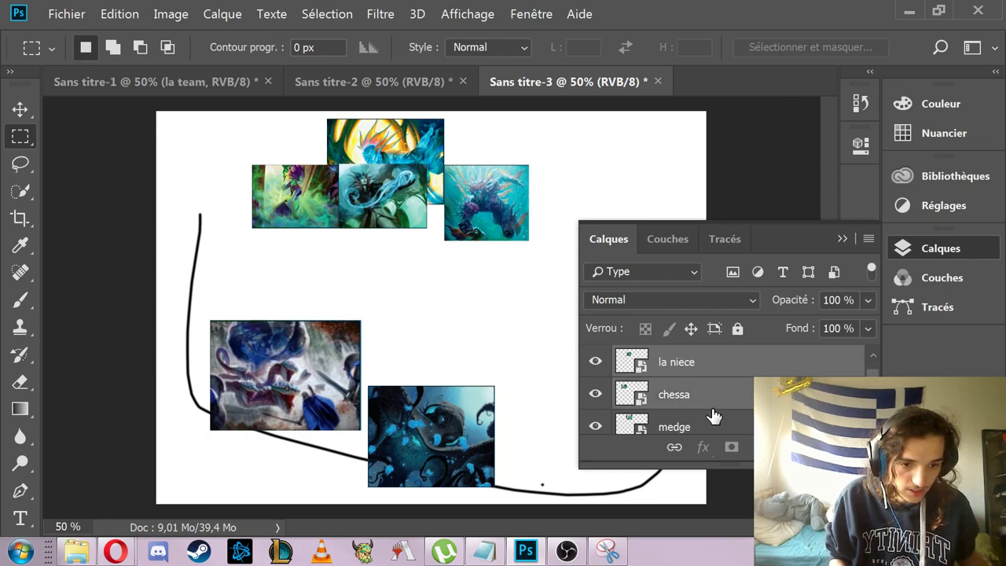
pyautogui.scroll(-1, 712, 416)
pyautogui.scroll(1, 701, 400)
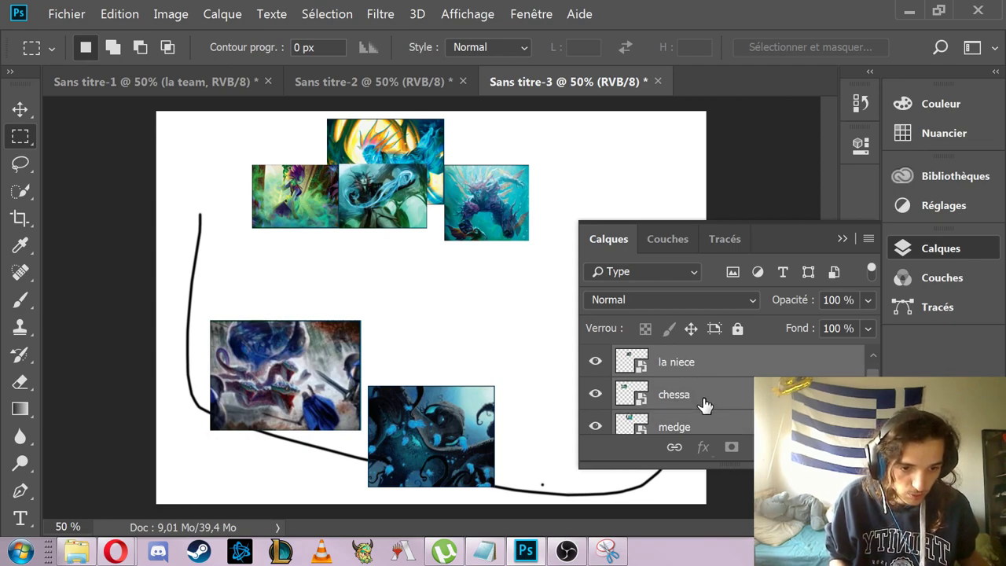
pyautogui.scroll(1, 704, 405)
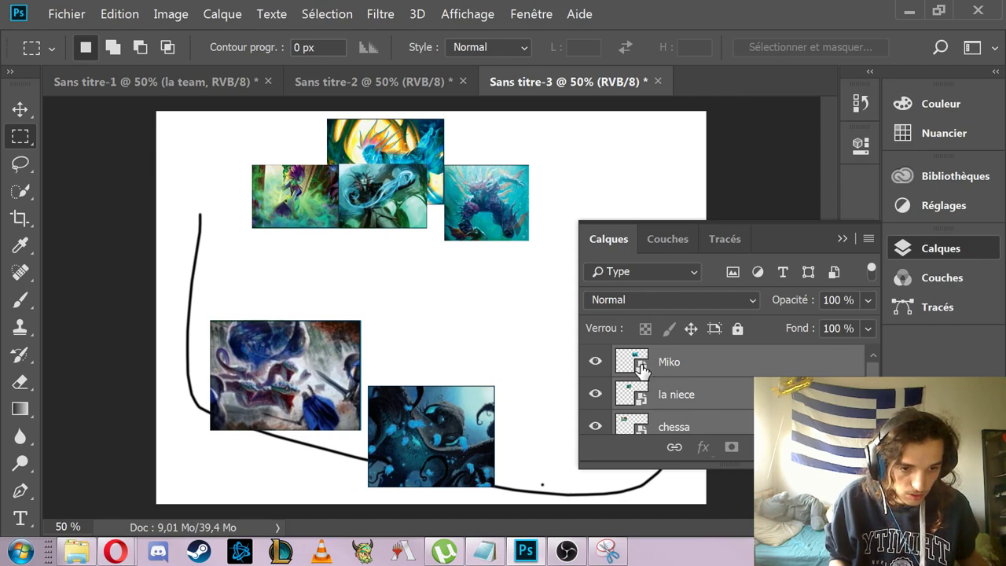
# Select the Miko, la niece, chessa and medge layers and group them as Groupe 1 with no colour and 100% opacity
pyautogui.click(643, 368)
pyautogui.keyDown('shift'); pyautogui.click(678, 405); pyautogui.keyUp('shift')
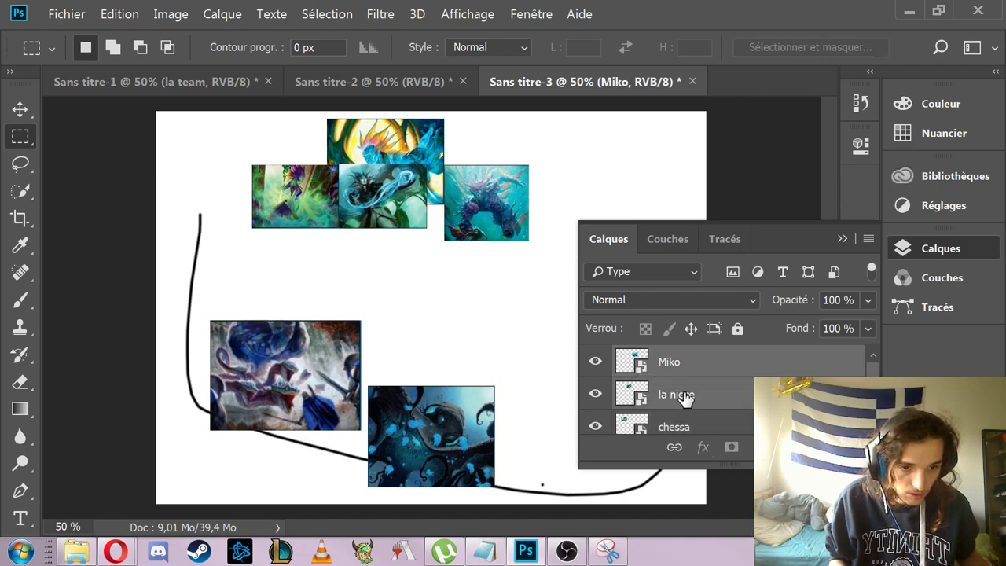
pyautogui.scroll(-1, 686, 422)
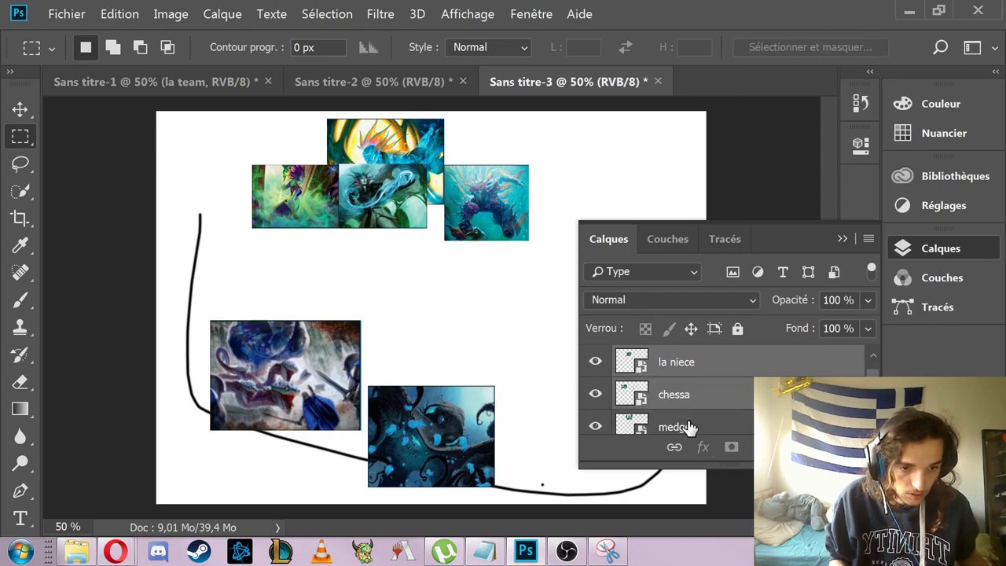
pyautogui.keyDown('shift'); pyautogui.click(686, 421); pyautogui.keyUp('shift')
pyautogui.rightClick(696, 393)
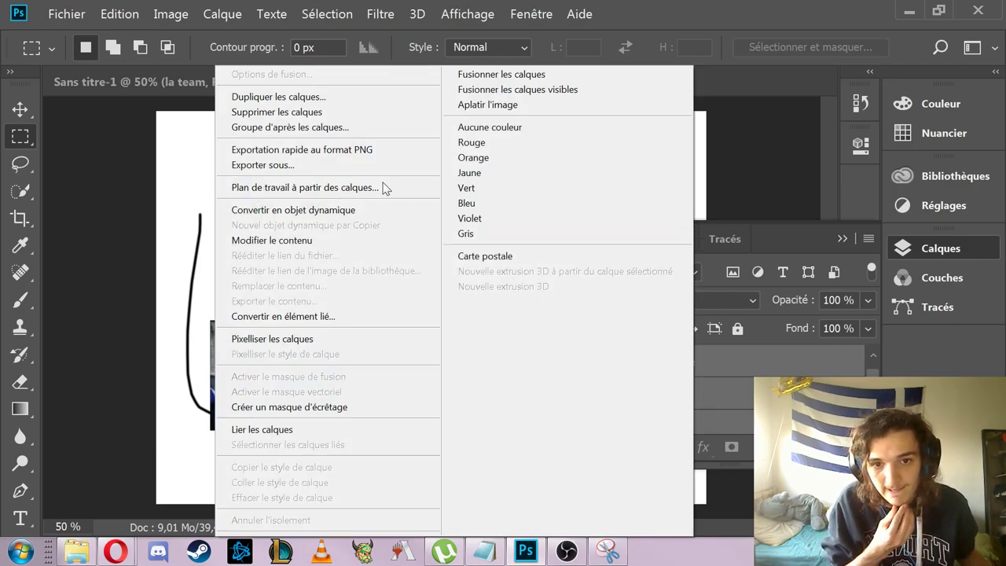
pyautogui.click(347, 128)
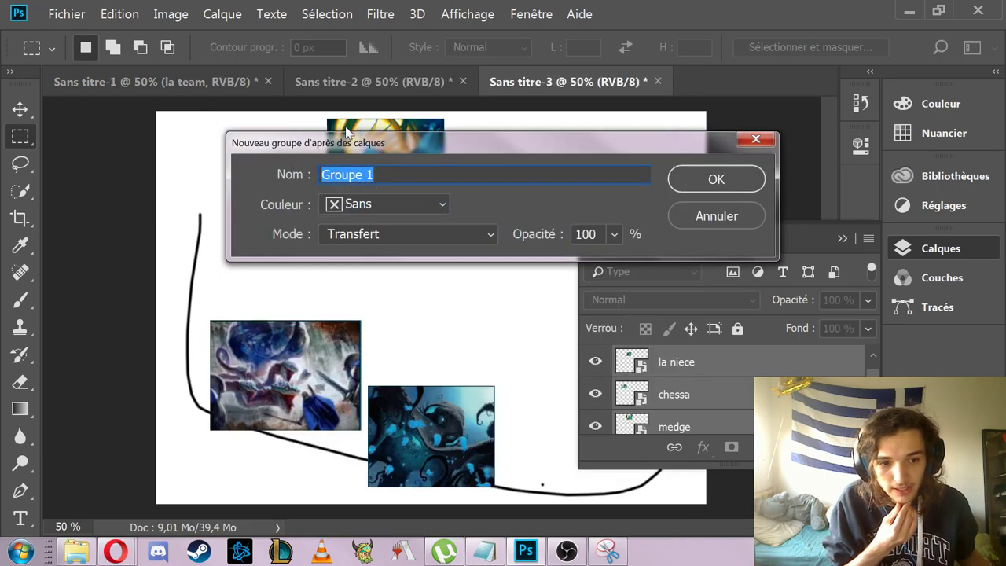
pyautogui.click(715, 180)
# Merge Groupe 1 into a single layer
pyautogui.click(617, 357)
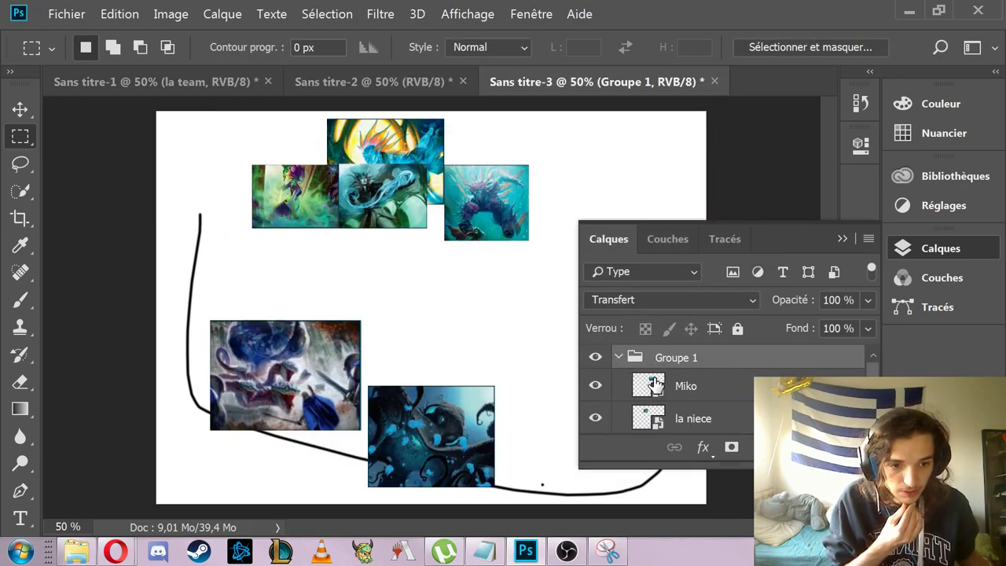
pyautogui.rightClick(735, 365)
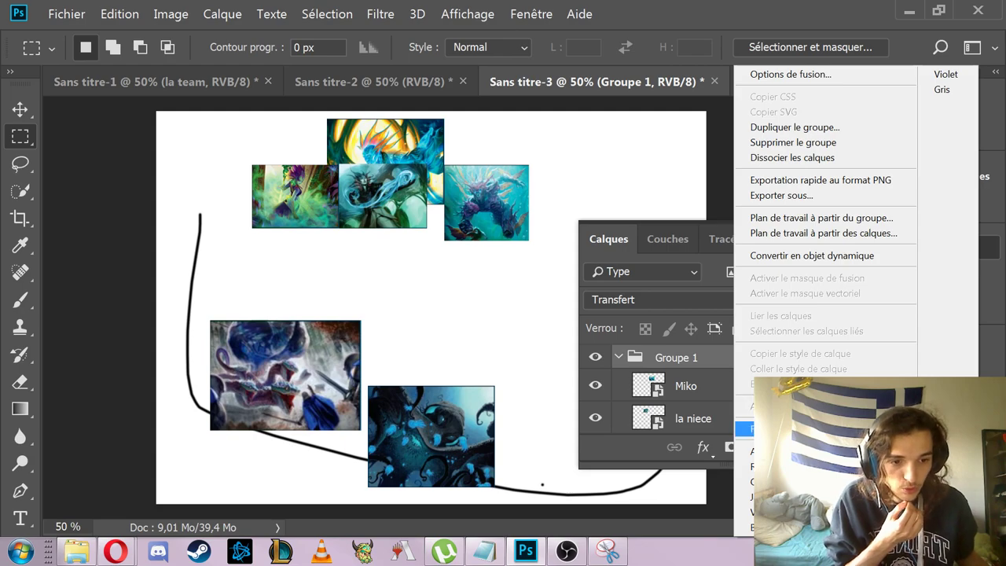
pyautogui.click(743, 430)
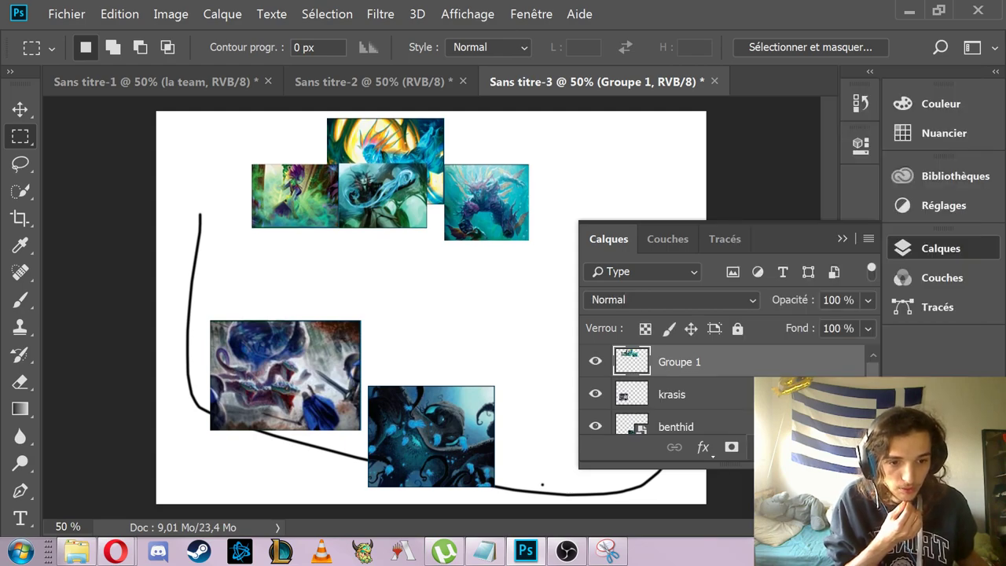
# Move the merged character images to the upper-right of the canvas, with the Miko image partly past the right edge
pyautogui.click(19, 110)
pyautogui.moveTo(408, 162); pyautogui.dragTo(469, 171)
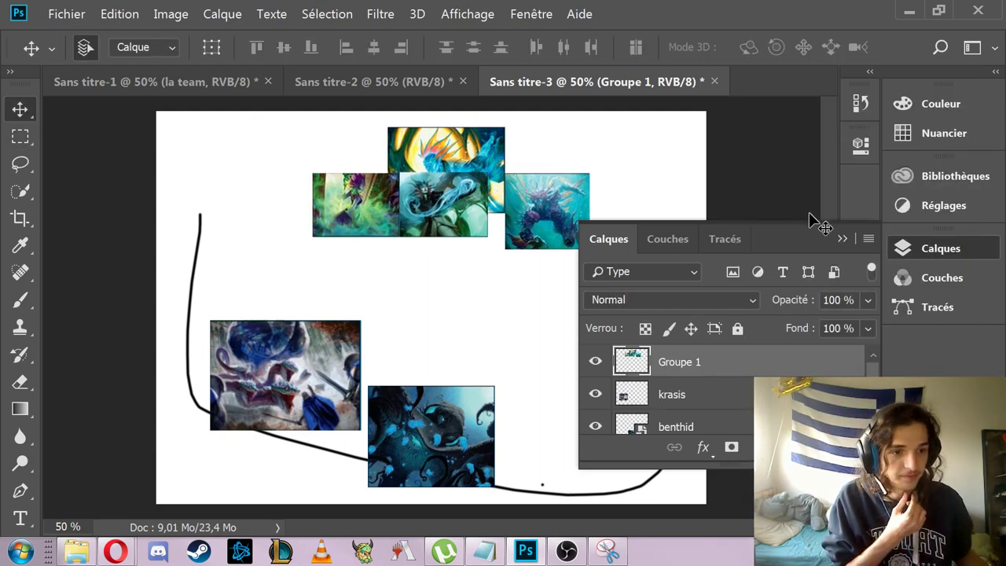
pyautogui.click(843, 240)
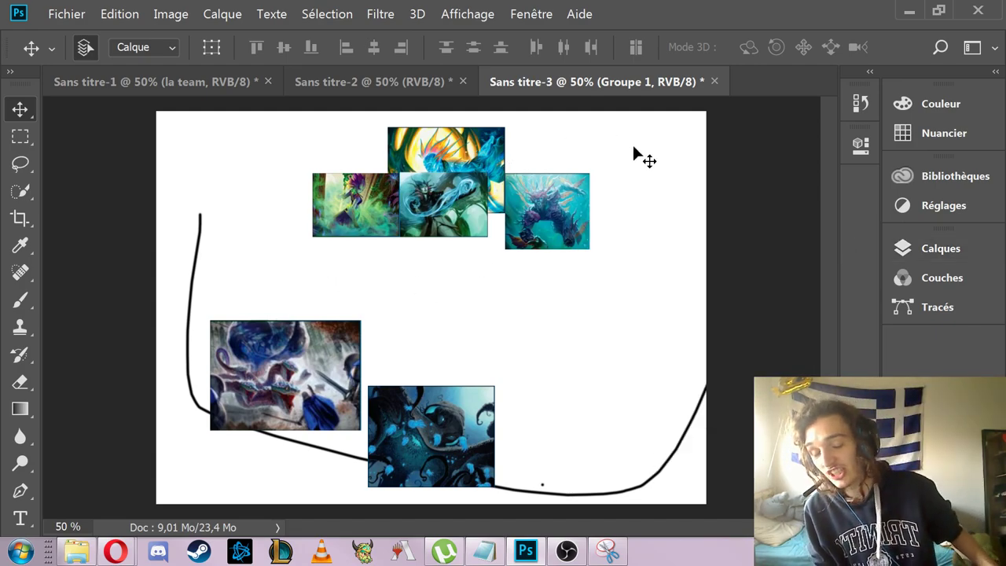
pyautogui.moveTo(429, 173); pyautogui.dragTo(590, 170)
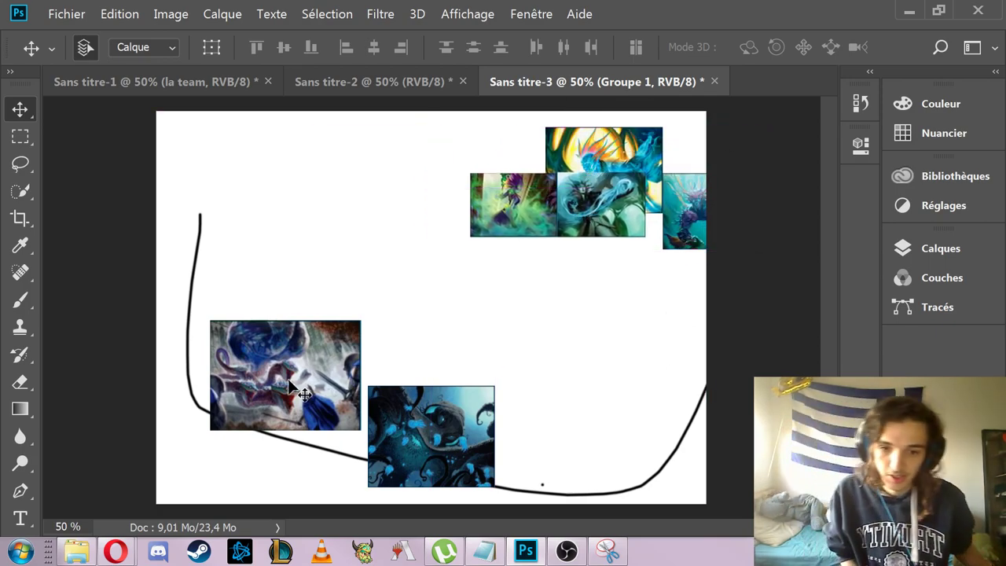
# Place a second krasis image above the benthid image, with slight nudges of the first krasis image and the merged characters
pyautogui.moveTo(304, 411); pyautogui.dragTo(296, 378)
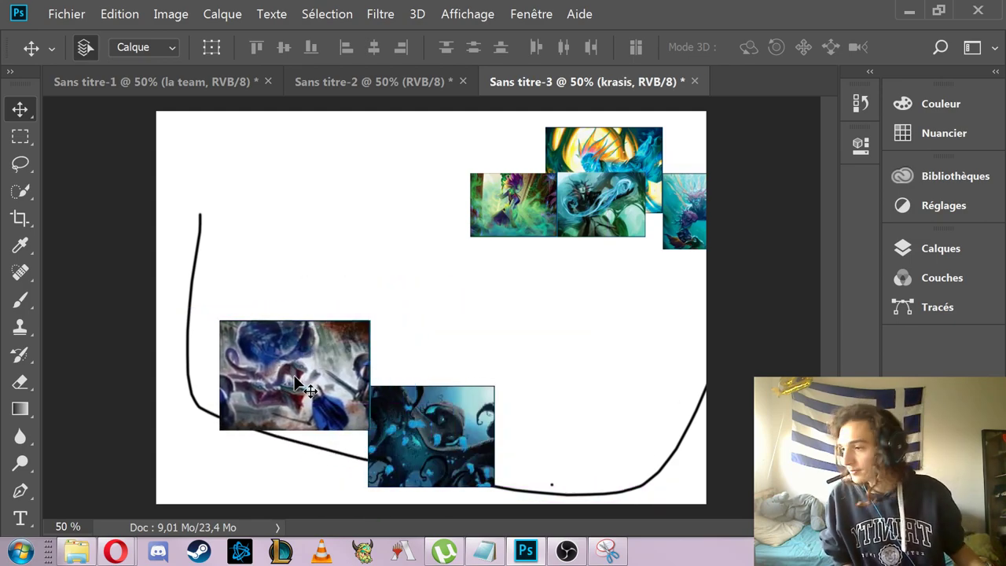
pyautogui.moveTo(998, 4); pyautogui.dragTo(412, 341)
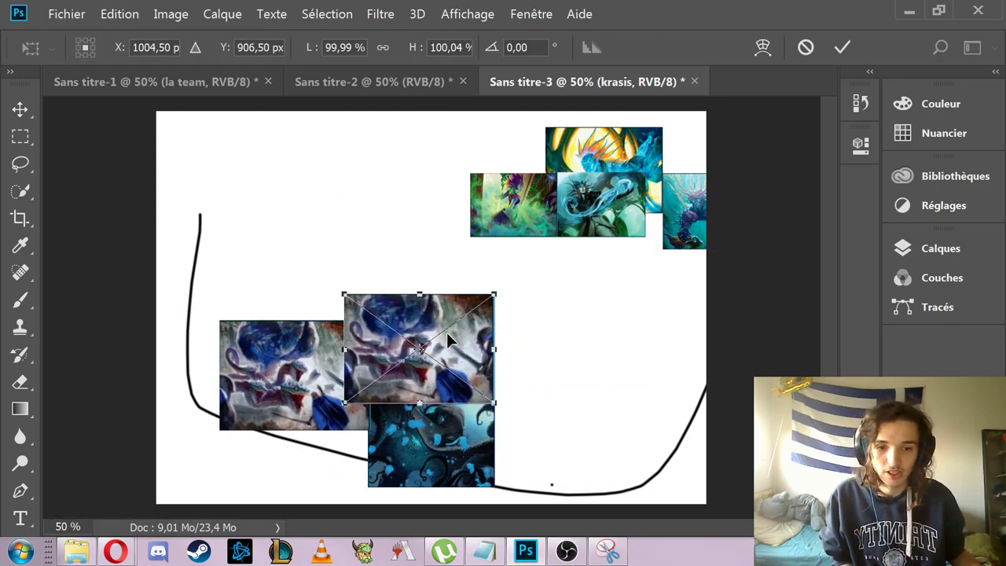
pyautogui.press('Return')
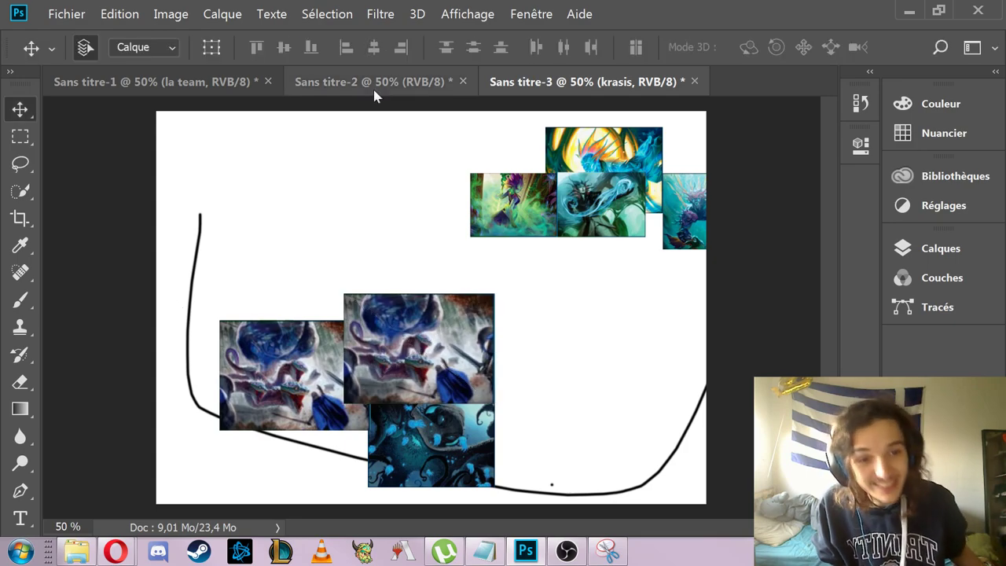
pyautogui.moveTo(580, 150); pyautogui.dragTo(571, 150)
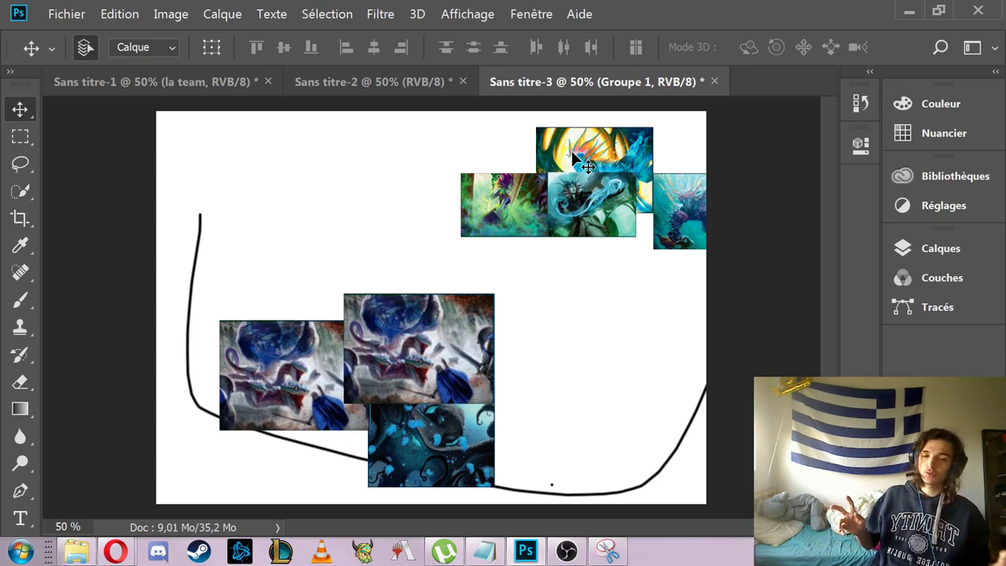
# Delete the benthid image and both krasis images, and move the merged character images down and left, fully onto the canvas
pyautogui.click(450, 432)
pyautogui.press('Delete')
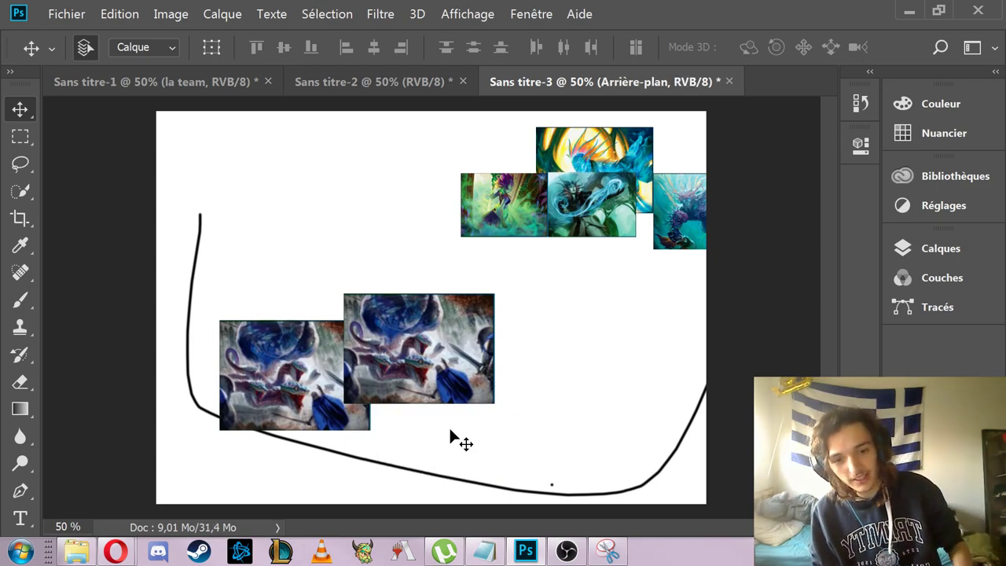
pyautogui.click(424, 384)
pyautogui.press('Delete')
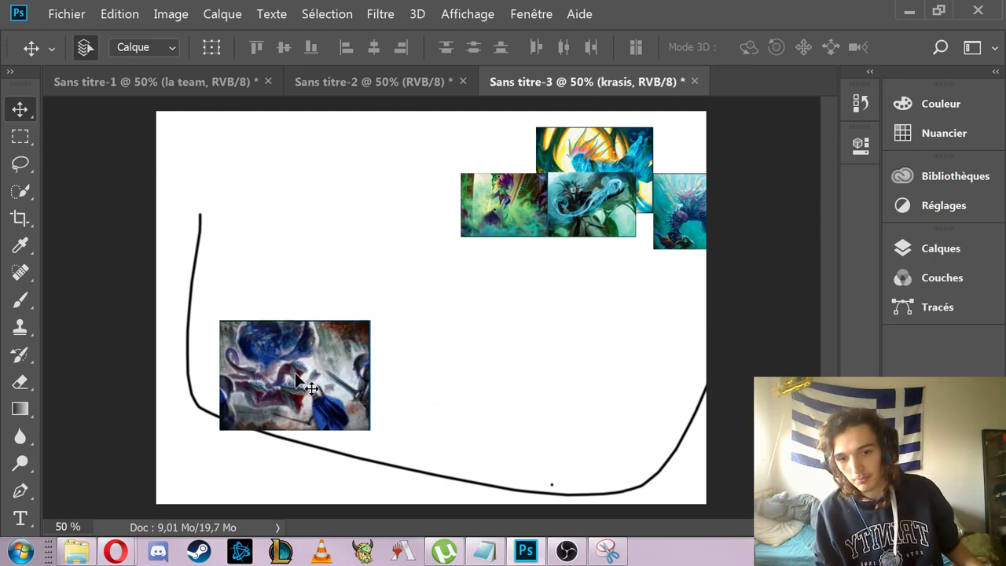
pyautogui.press('Delete')
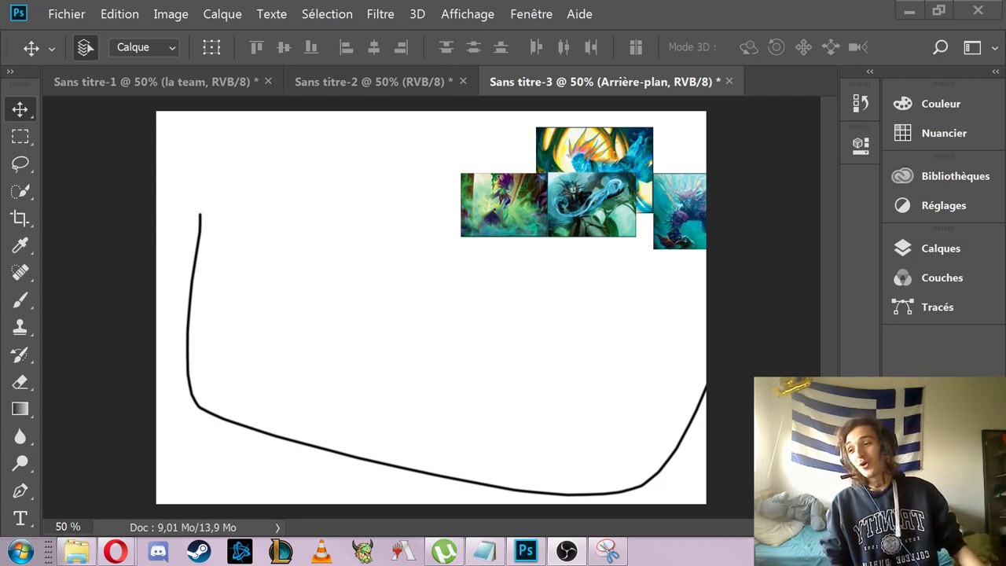
pyautogui.click(561, 172)
pyautogui.moveTo(561, 173); pyautogui.dragTo(518, 194)
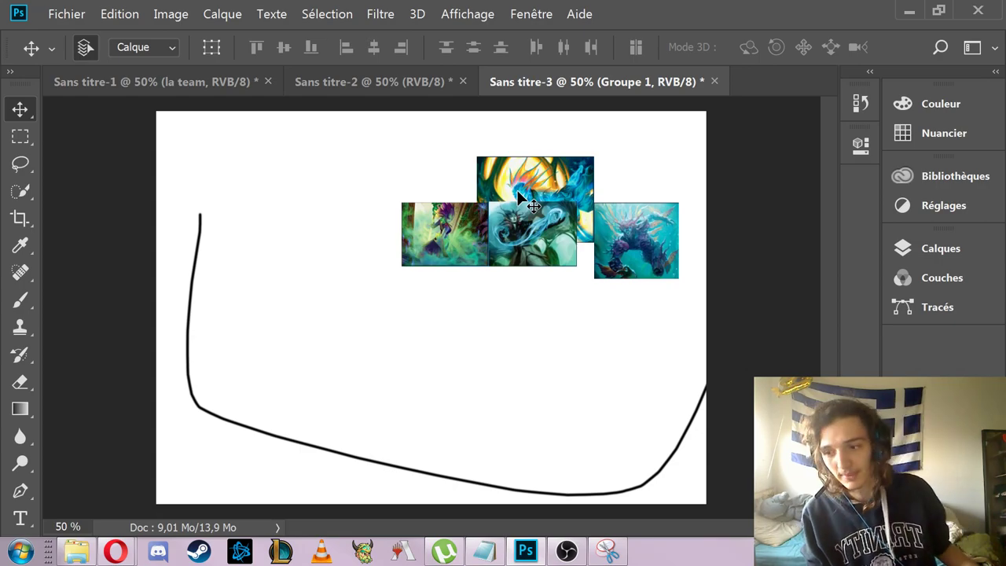
# Place the le bato image, scaled to about 128% width and height, in the upper-right corner of the canvas
pyautogui.moveTo(140, 549)
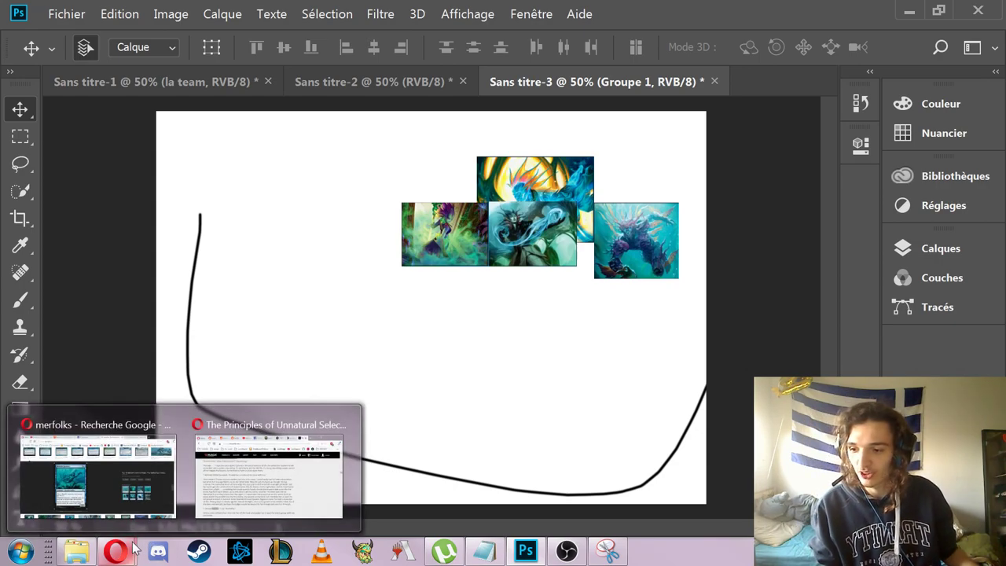
pyautogui.click(489, 548)
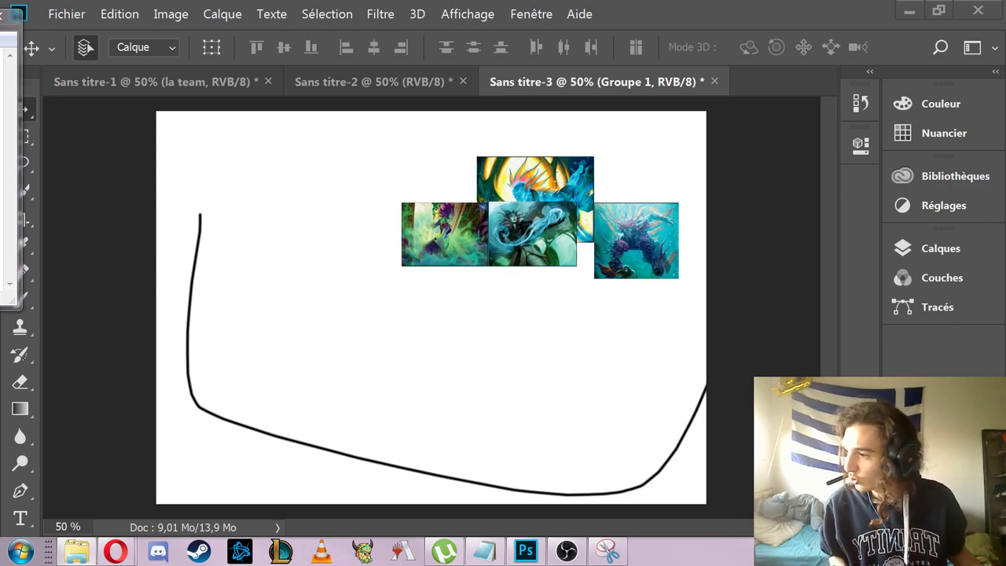
pyautogui.moveTo(9, 157); pyautogui.dragTo(438, 378)
pyautogui.moveTo(494, 421); pyautogui.dragTo(522, 438)
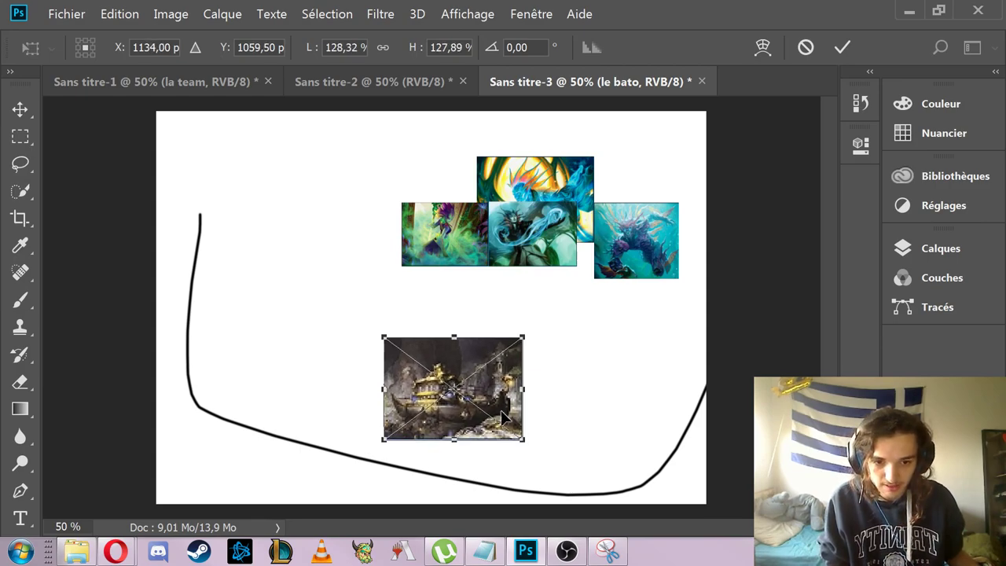
pyautogui.moveTo(468, 360); pyautogui.dragTo(675, 136)
pyautogui.press('Return')
# Move the merged character images behind the boat image and back out to its lower left
pyautogui.moveTo(546, 194); pyautogui.dragTo(514, 213)
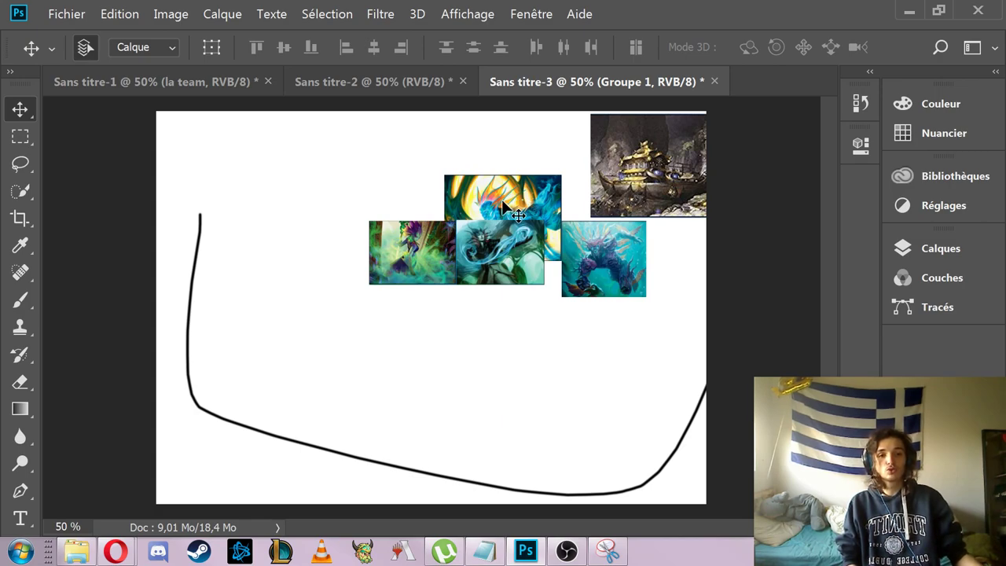
pyautogui.moveTo(501, 199); pyautogui.dragTo(617, 152)
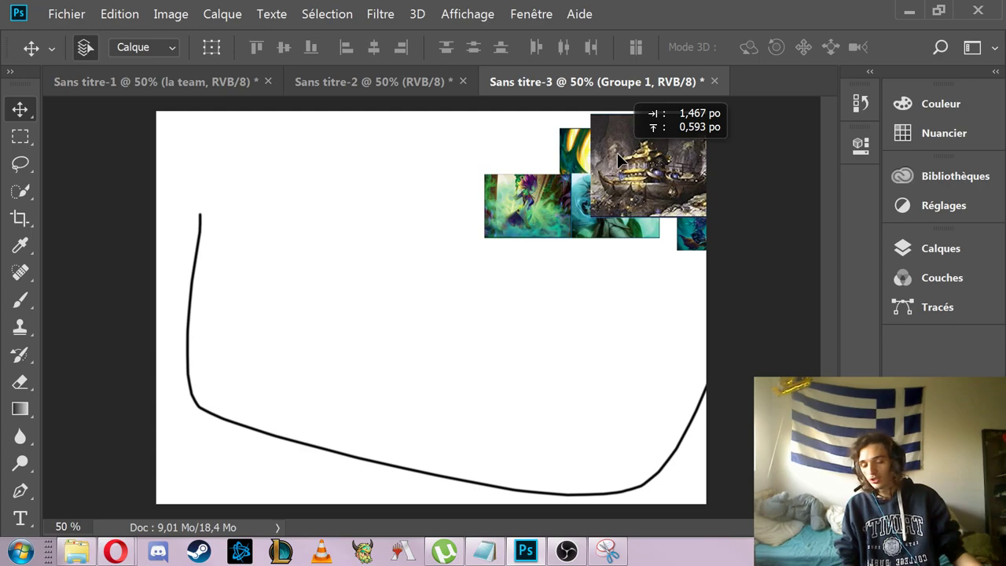
pyautogui.moveTo(595, 174); pyautogui.dragTo(504, 222)
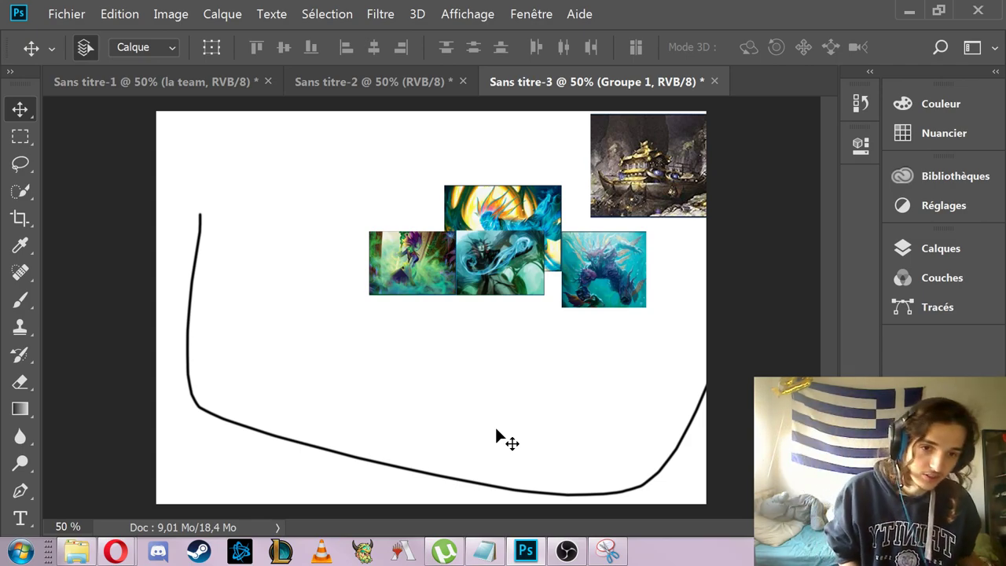
# Try to select the Miko, chessa and la niece images one at a time with rectangular marquees
pyautogui.click(20, 136)
pyautogui.moveTo(559, 231); pyautogui.dragTo(635, 302)
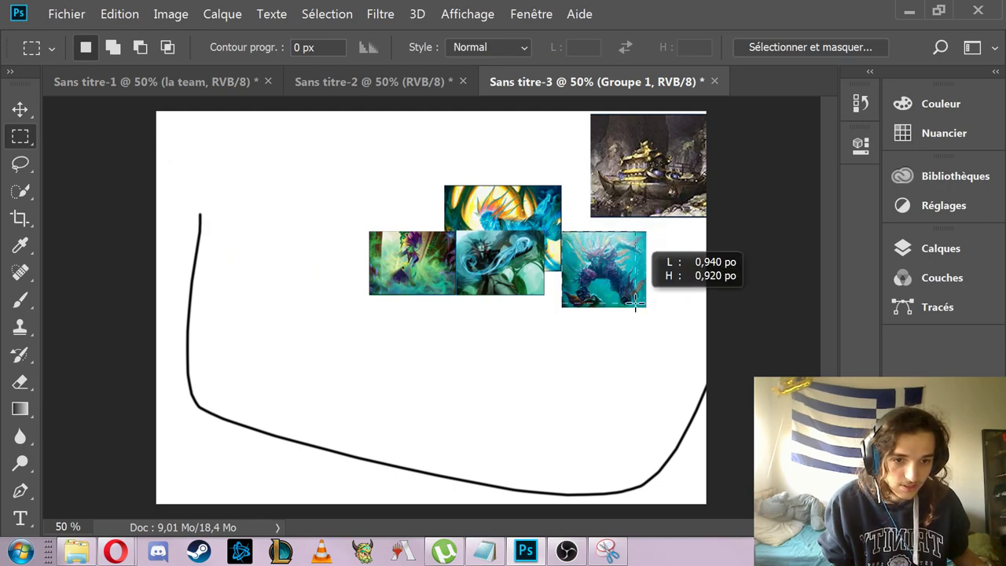
pyautogui.rightClick(635, 304)
pyautogui.click(547, 325)
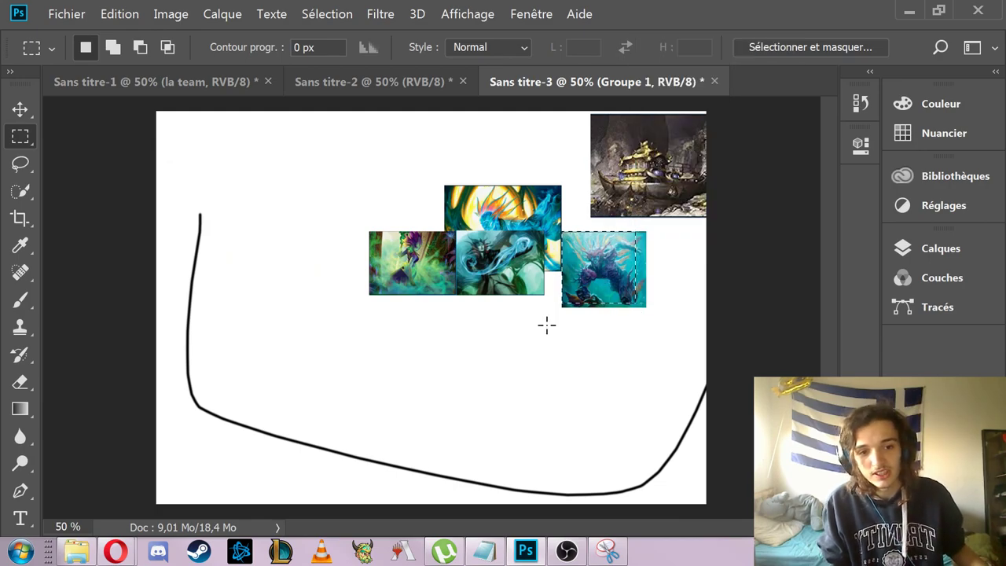
pyautogui.moveTo(358, 230); pyautogui.dragTo(455, 314)
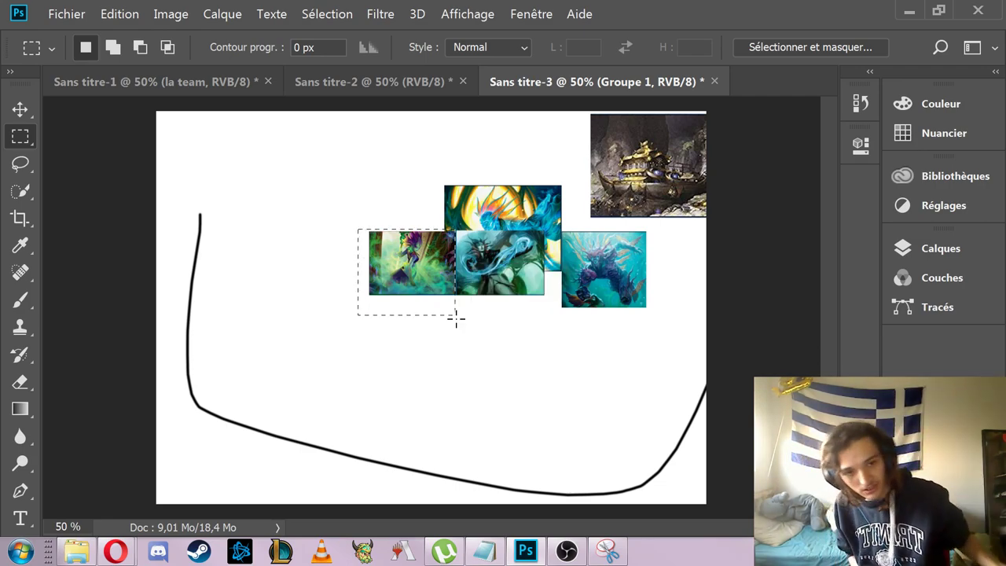
pyautogui.click(585, 253)
pyautogui.moveTo(562, 231); pyautogui.dragTo(658, 309)
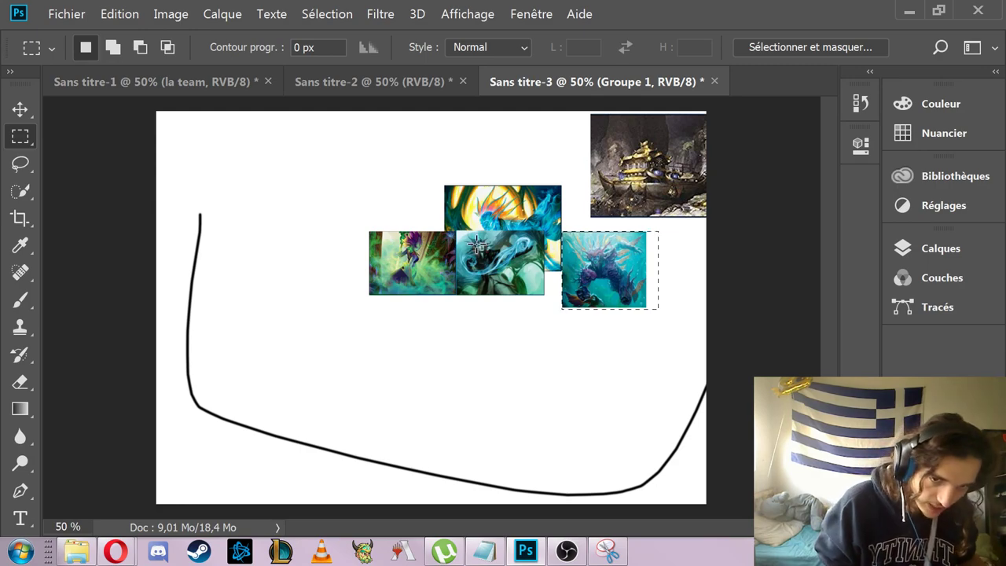
pyautogui.moveTo(456, 231); pyautogui.dragTo(543, 299)
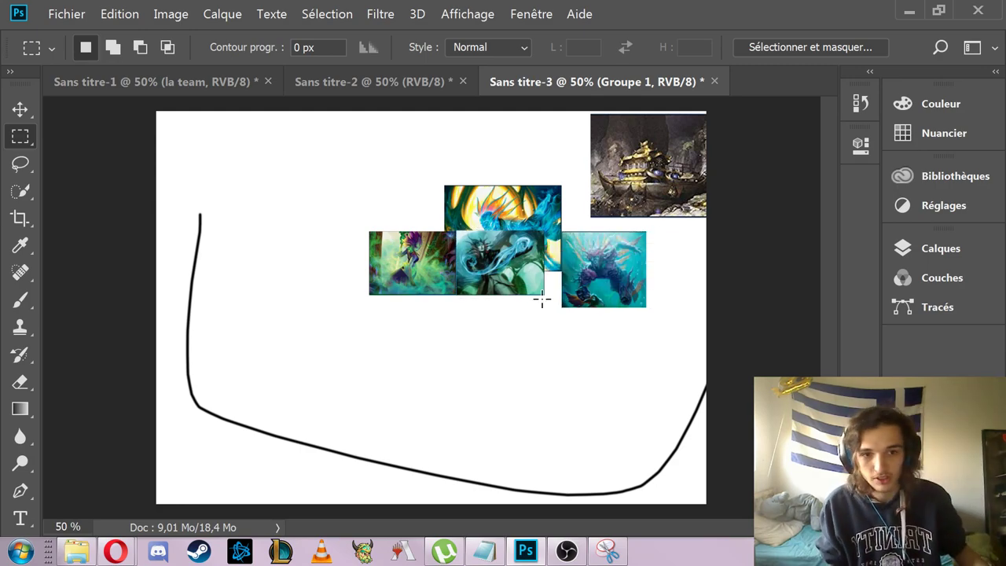
# Try to marquee-select the Medge image in the Sans titre-3 document, and clear the selection
pyautogui.click(377, 87)
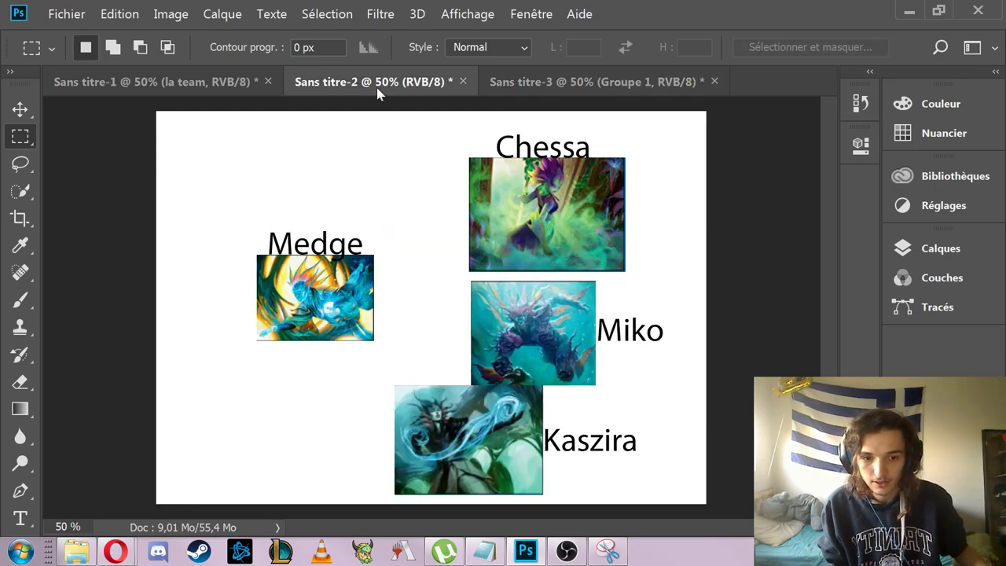
pyautogui.click(540, 86)
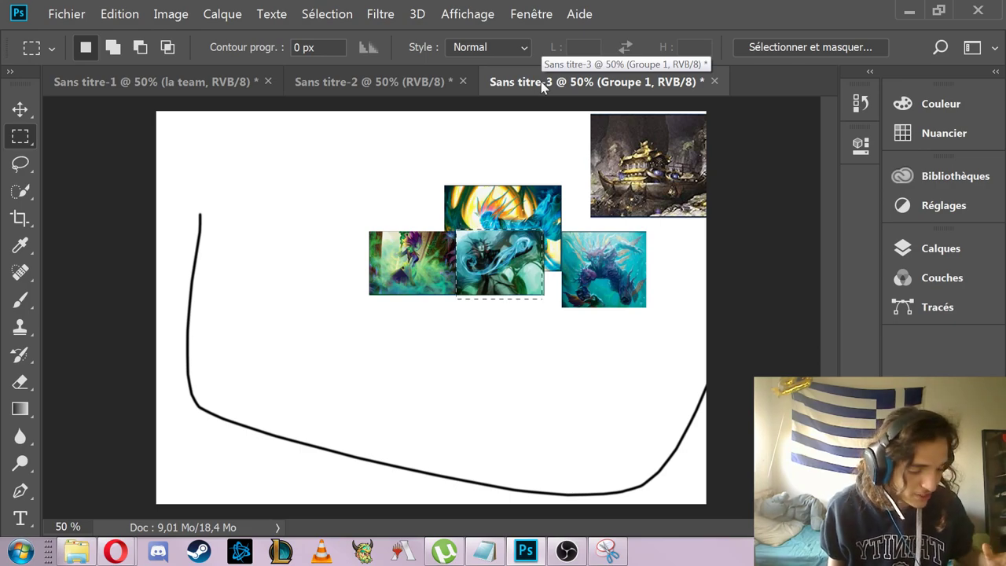
pyautogui.moveTo(442, 175); pyautogui.dragTo(602, 329)
pyautogui.click(619, 331)
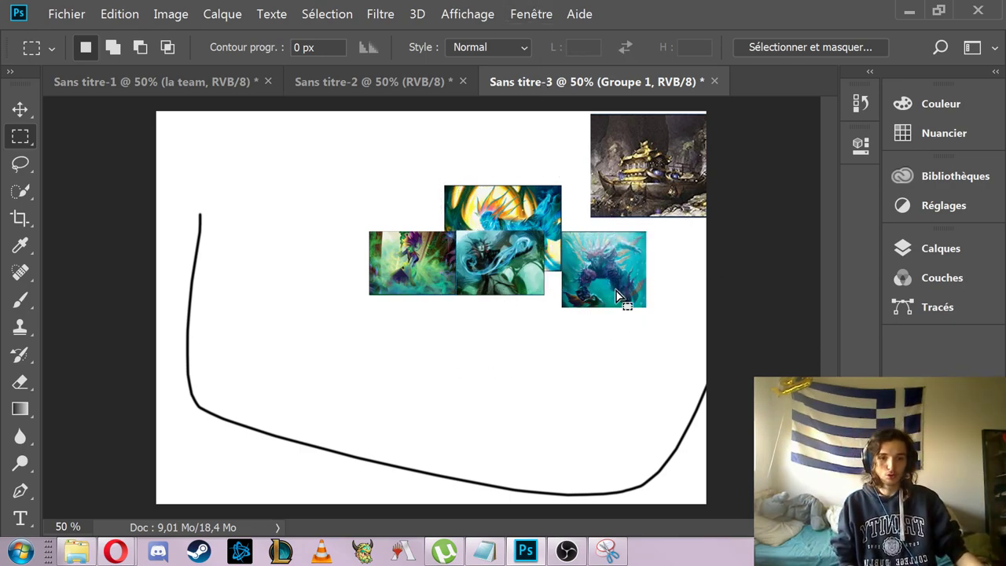
# Move the merged character images up and right, behind the boat image in Sans titre-3
pyautogui.moveTo(470, 200); pyautogui.dragTo(621, 203)
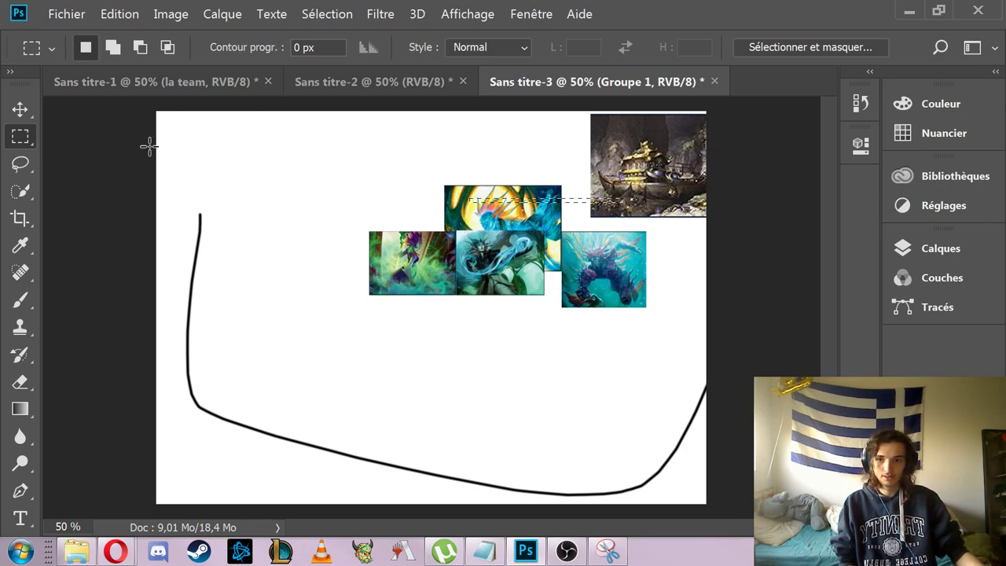
pyautogui.click(20, 109)
pyautogui.moveTo(476, 216); pyautogui.dragTo(675, 135)
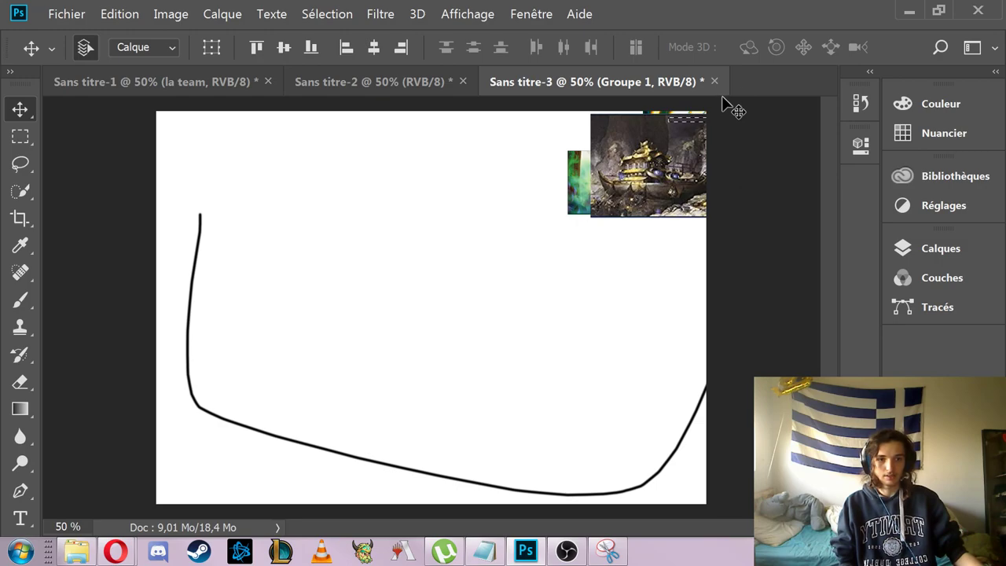
# Create a new document with the default Photoshop format, 7 x 5 inches at 300 pixels per inch
pyautogui.rightClick(746, 90)
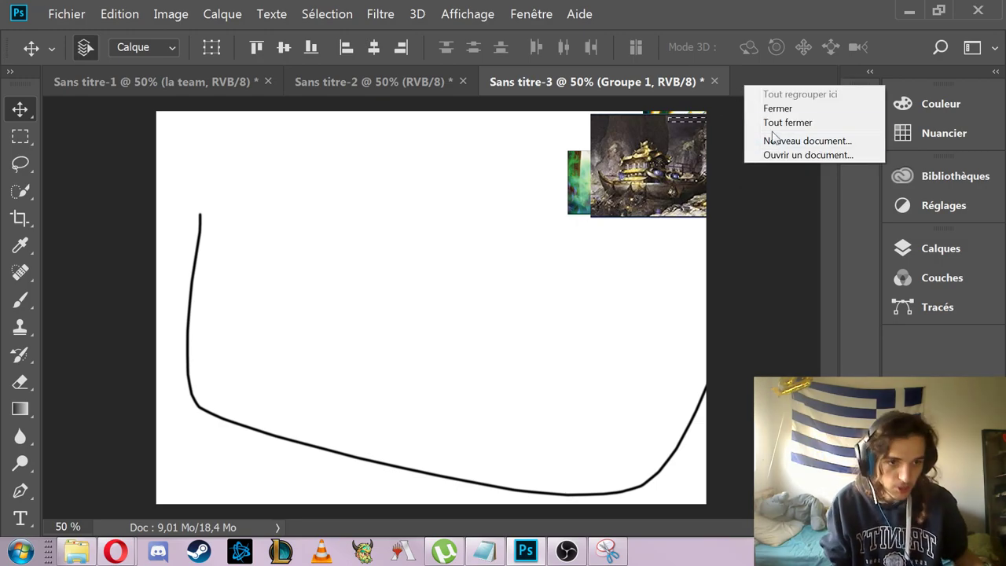
pyautogui.click(806, 143)
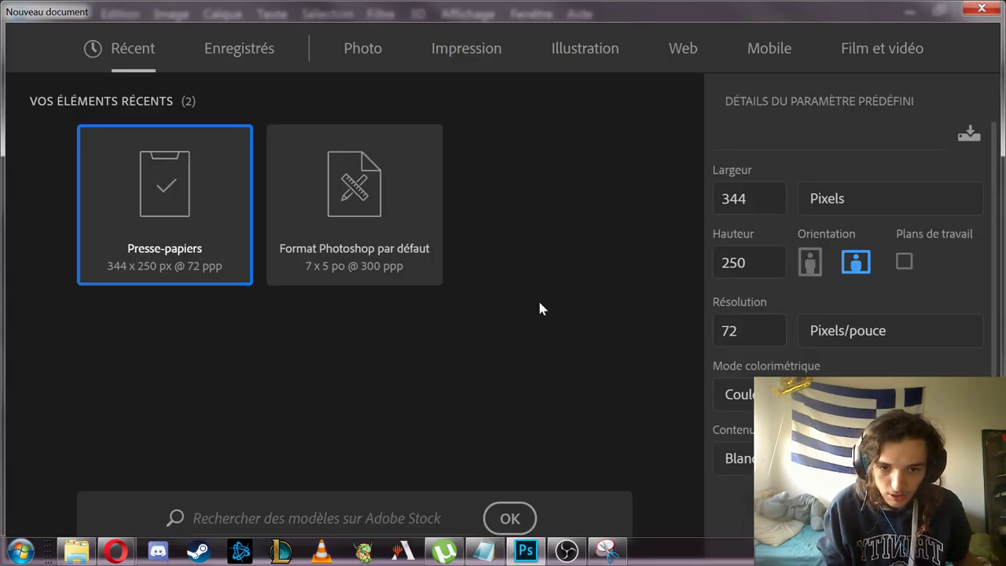
pyautogui.click(332, 194)
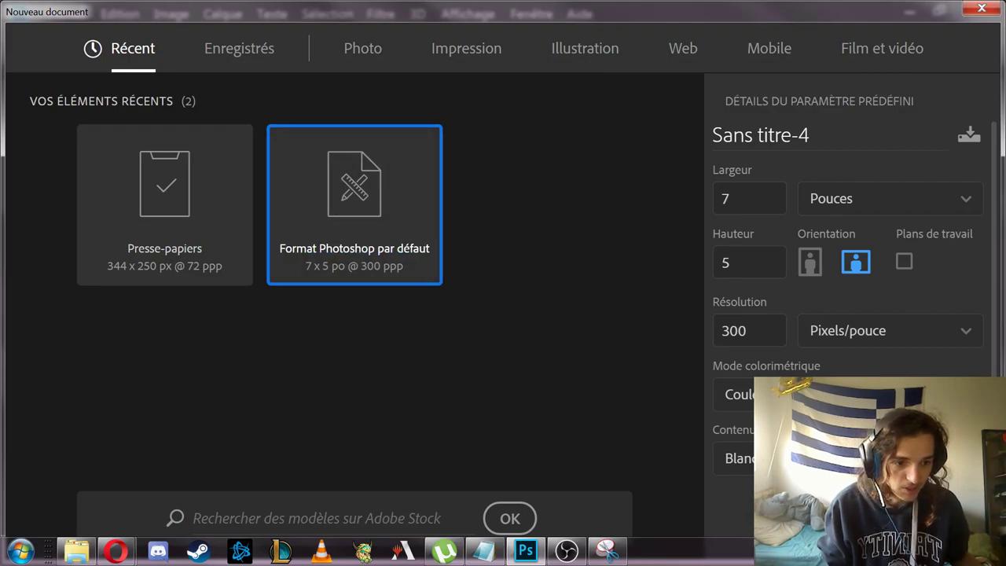
pyautogui.press('Return')
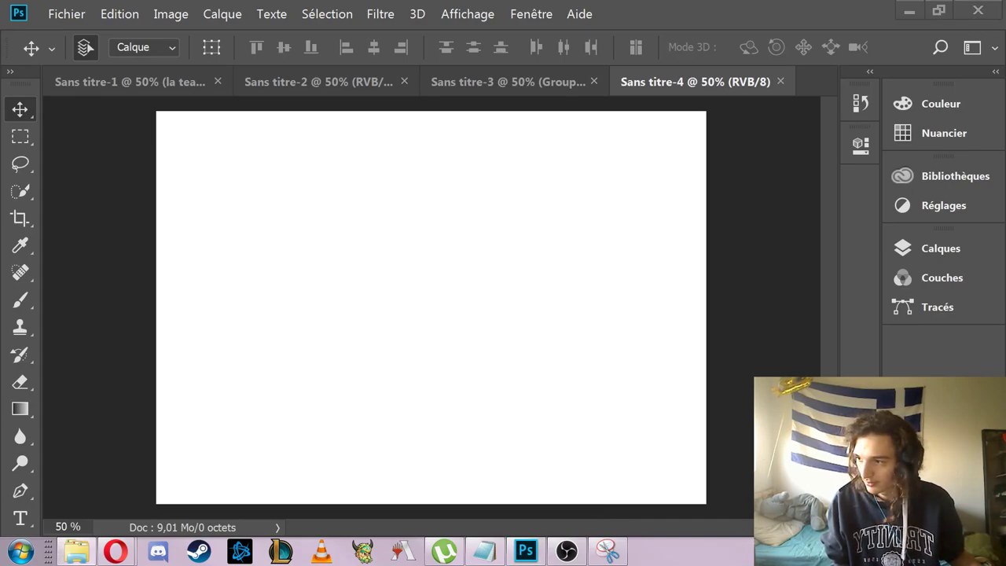
# Place the le bato image in the upper-left area of the new canvas and enlarge it to roughly twice its size
pyautogui.moveTo(310, 215); pyautogui.dragTo(268, 185)
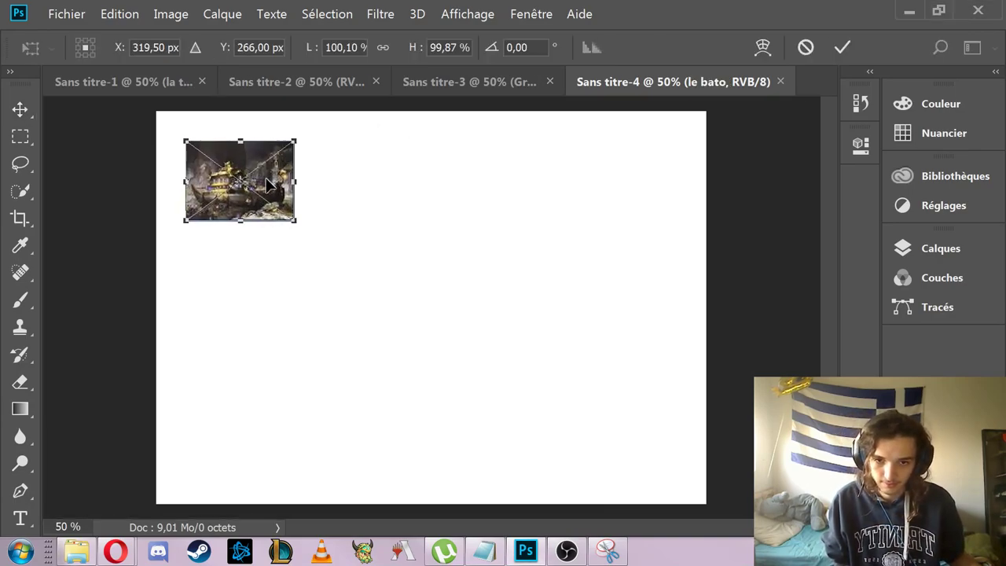
pyautogui.moveTo(295, 219); pyautogui.dragTo(408, 314)
pyautogui.press('Return')
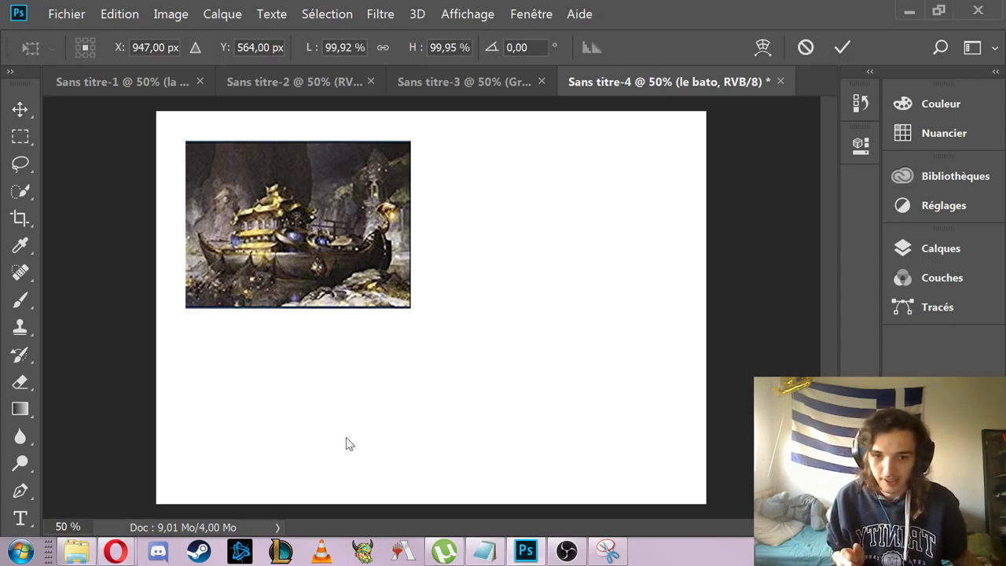
# Place the fantome image just right of the boat and stretch it down to the boat image's lower edge
pyautogui.moveTo(452, 262); pyautogui.dragTo(540, 227)
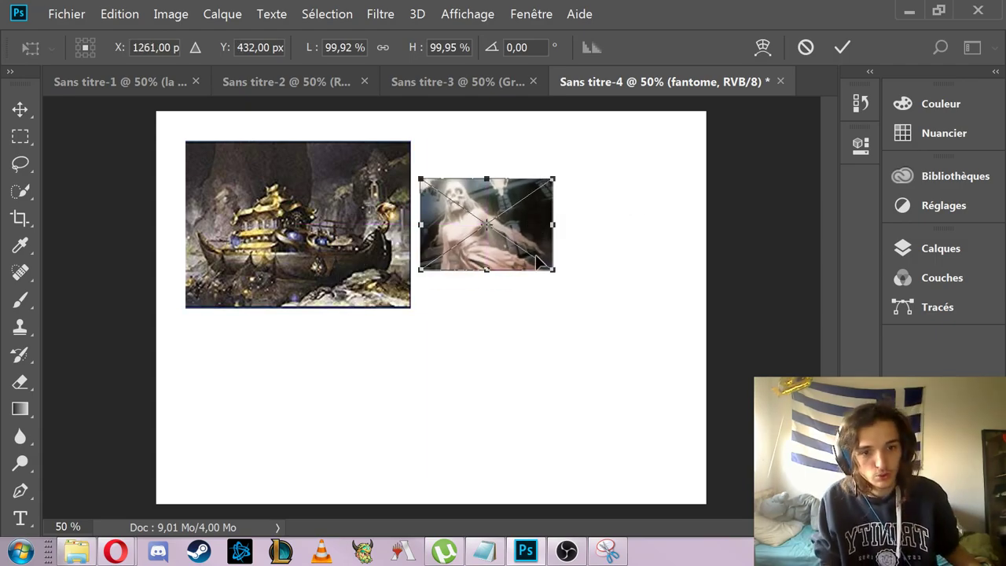
pyautogui.moveTo(552, 275); pyautogui.dragTo(572, 308)
pyautogui.press('Return')
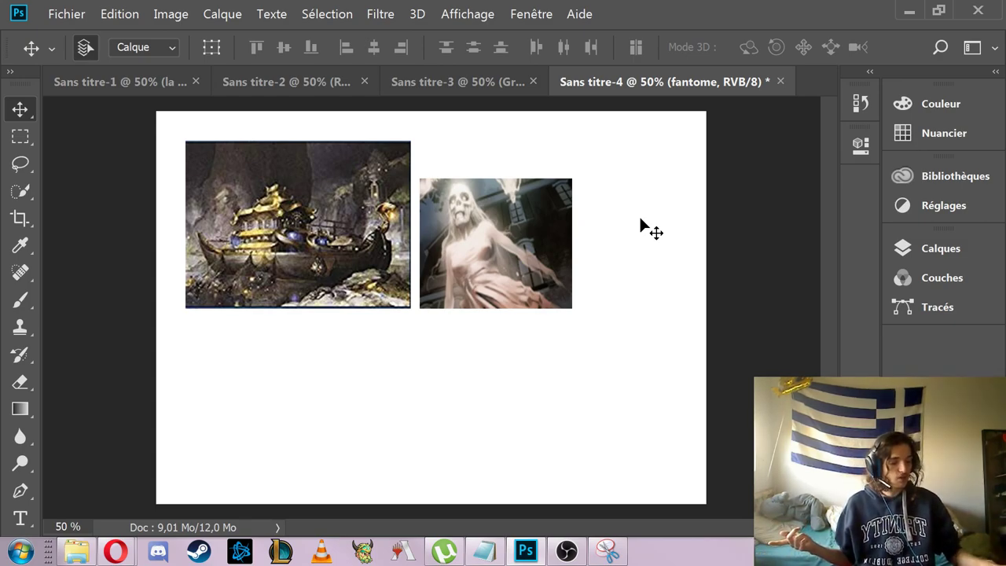
pyautogui.moveTo(525, 552)
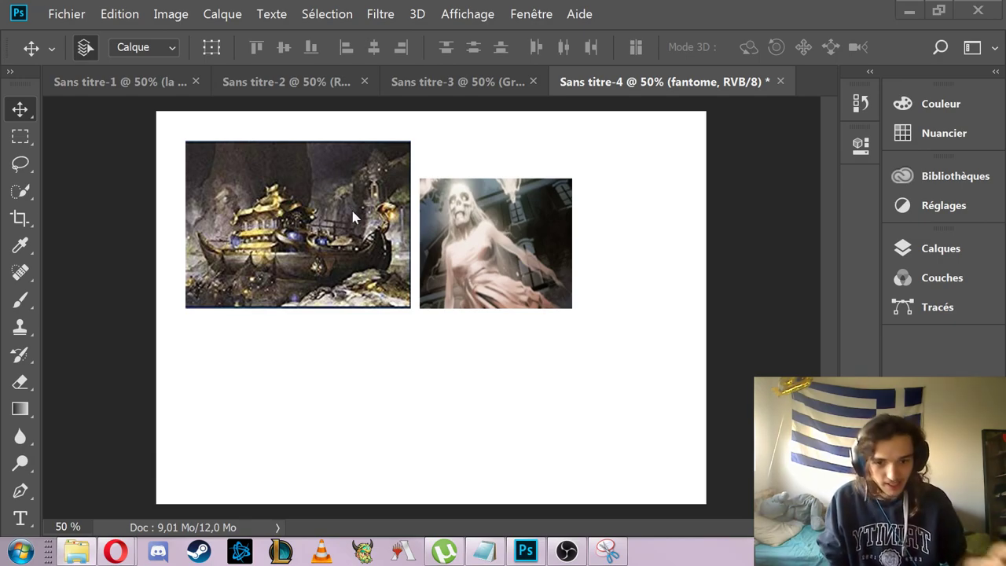
# Delete the la team image from the sinkhole sketch in the Sans titre-1 document
pyautogui.click(174, 82)
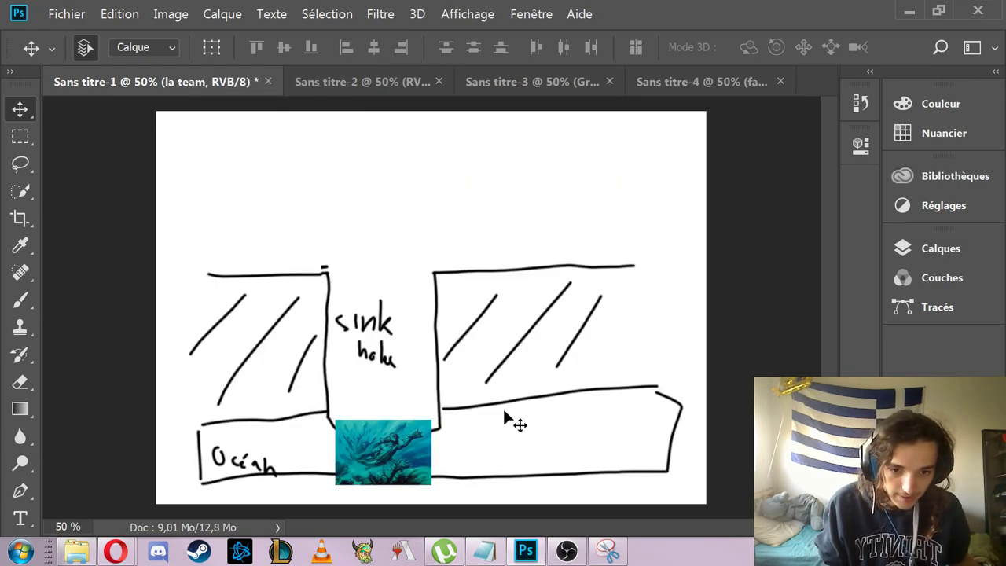
pyautogui.moveTo(405, 441); pyautogui.dragTo(463, 440)
pyautogui.press('Delete')
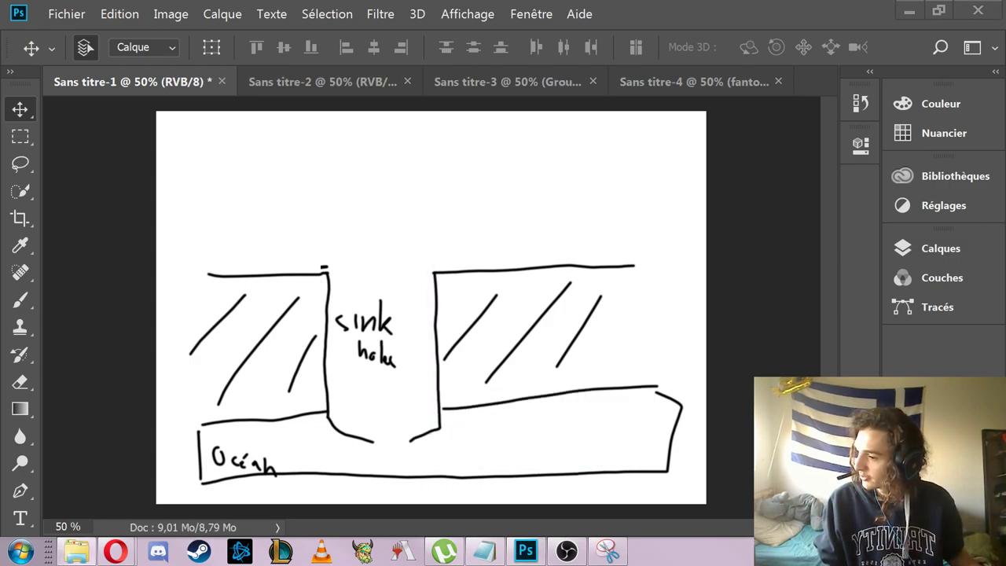
# Place the le bato image in the sinkhole sketch and position it just above the sinkhole opening
pyautogui.moveTo(4, 291); pyautogui.dragTo(555, 435)
pyautogui.press('Return')
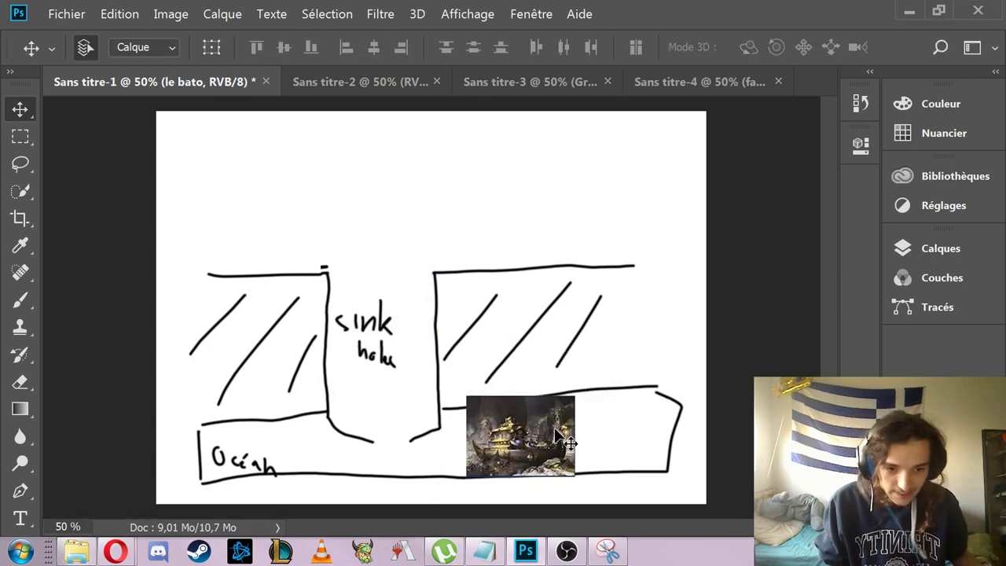
pyautogui.moveTo(557, 444)
pyautogui.mouseDown()
pyautogui.moveTo(654, 435)
pyautogui.moveTo(641, 447)
pyautogui.moveTo(498, 447)
pyautogui.moveTo(415, 469)
pyautogui.moveTo(383, 419)
pyautogui.moveTo(403, 231)
pyautogui.mouseUp()
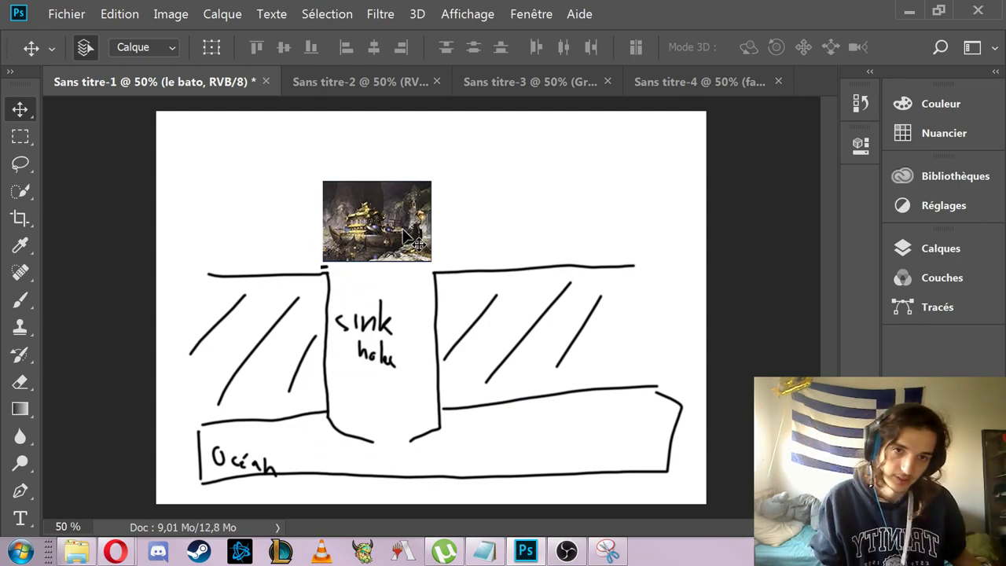
# Place the barrel image over the boat in the Sans titre-4 document, keeping its original size
pyautogui.click(700, 82)
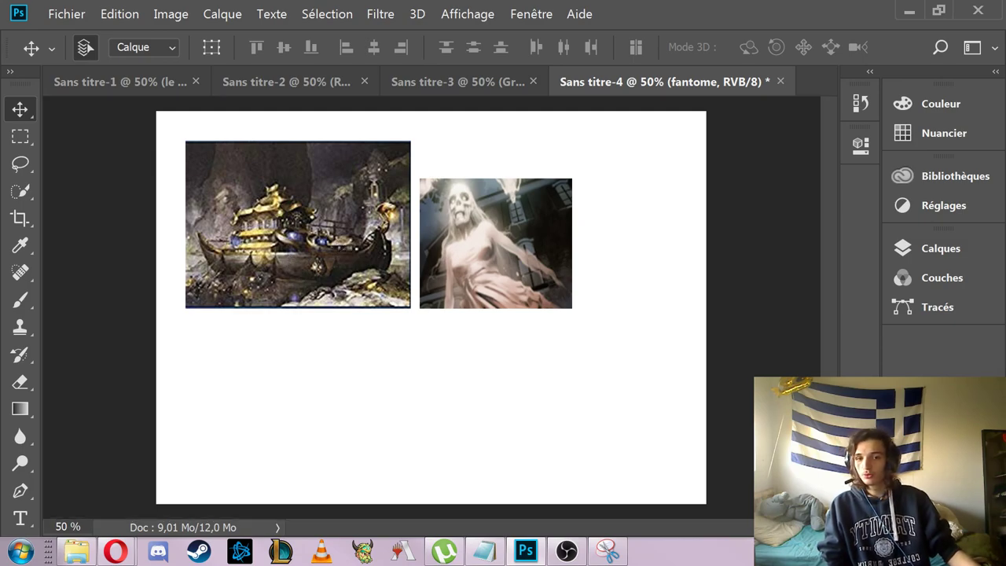
pyautogui.moveTo(1005, 241); pyautogui.dragTo(336, 241)
pyautogui.press('Return')
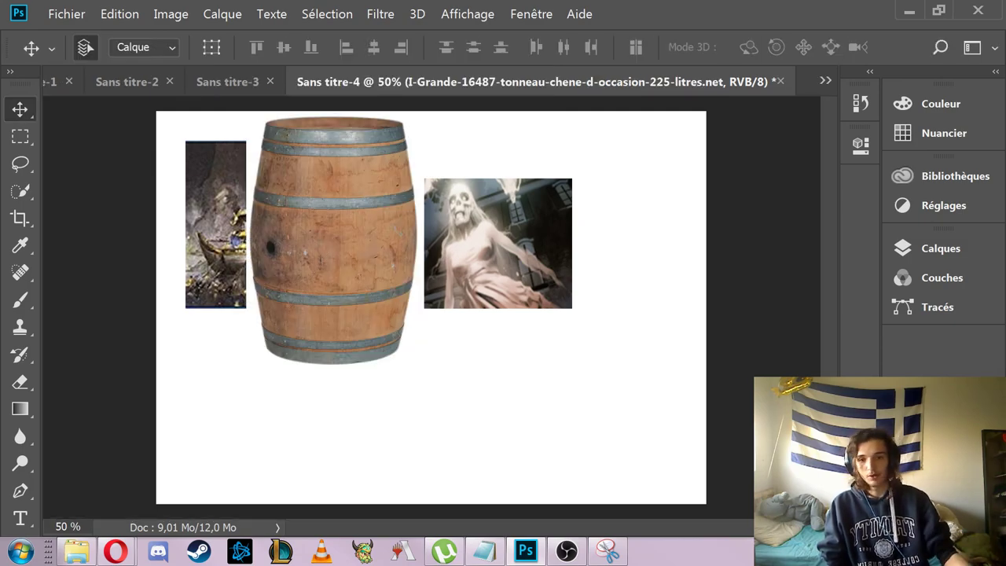
# Try adding two more copies of the barrel image beside the first one, and remove them again
pyautogui.moveTo(1005, 235); pyautogui.dragTo(399, 229)
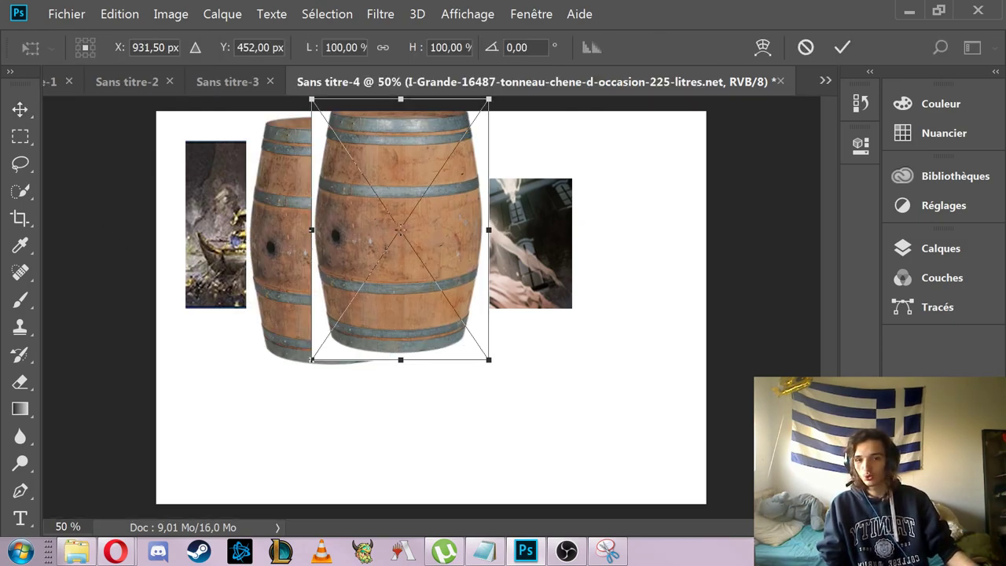
pyautogui.press('Return')
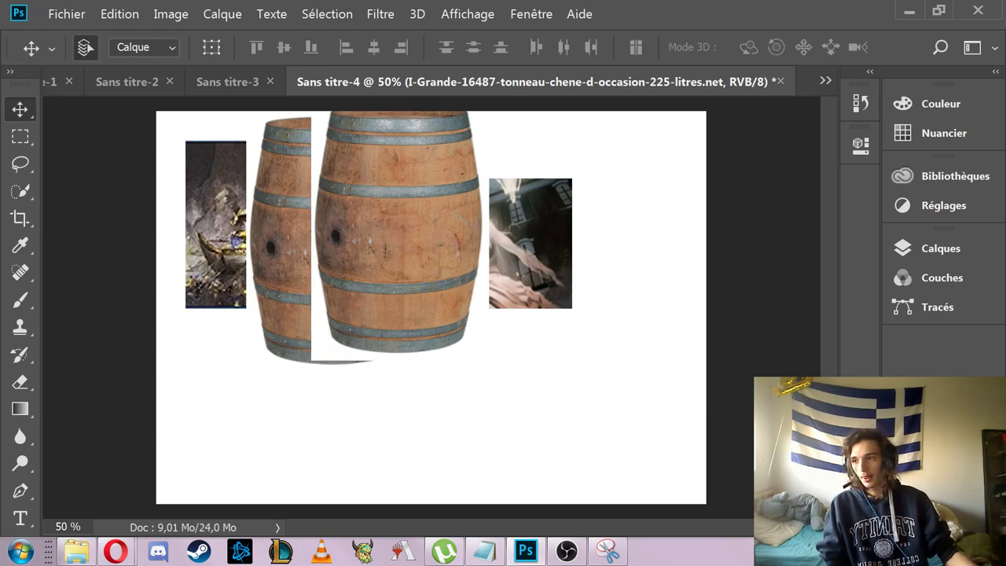
pyautogui.moveTo(1005, 236); pyautogui.dragTo(485, 357)
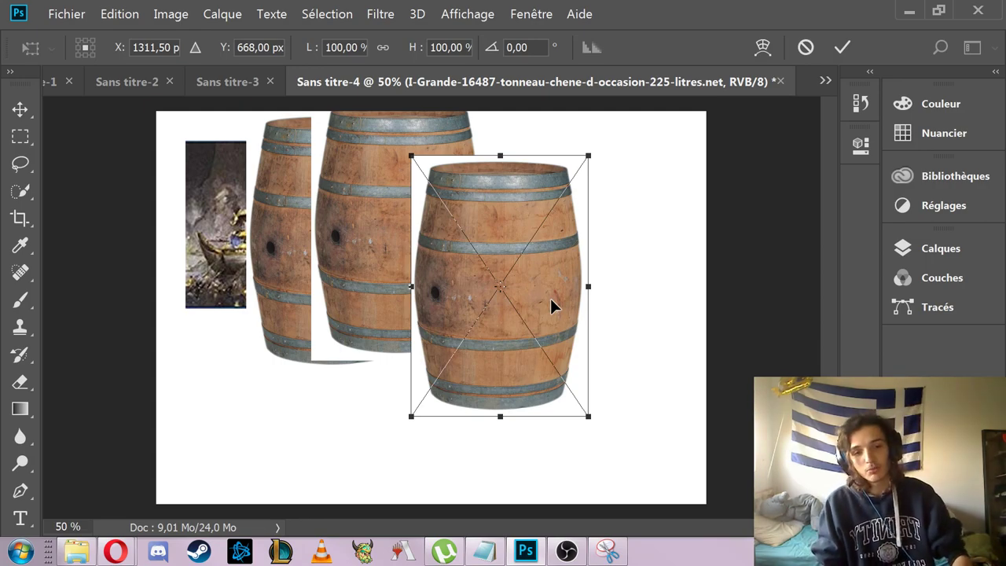
pyautogui.press('Escape')
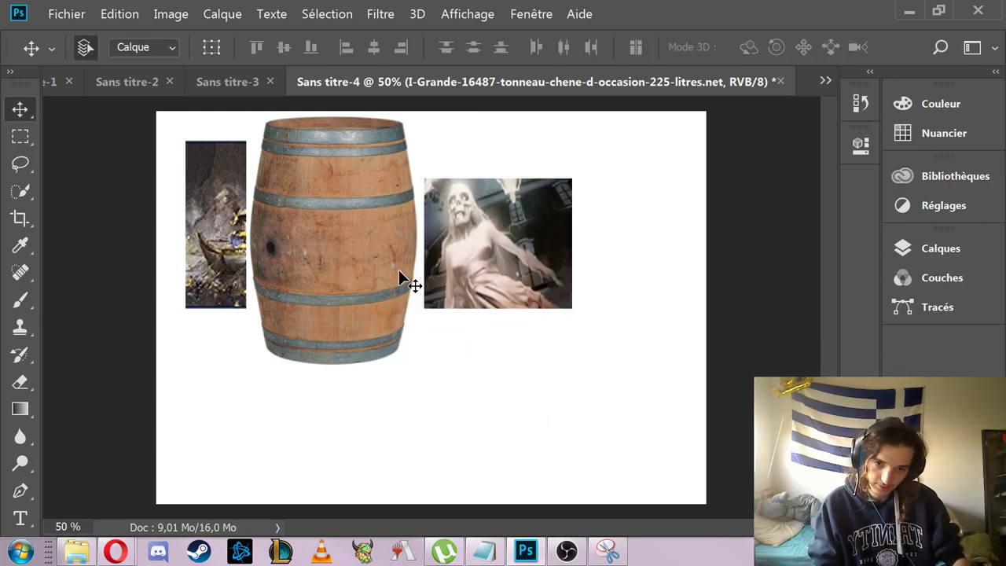
# Move the barrel down over the boat and the ghost image to the upper-right area of the canvas
pyautogui.moveTo(399, 272); pyautogui.dragTo(405, 326)
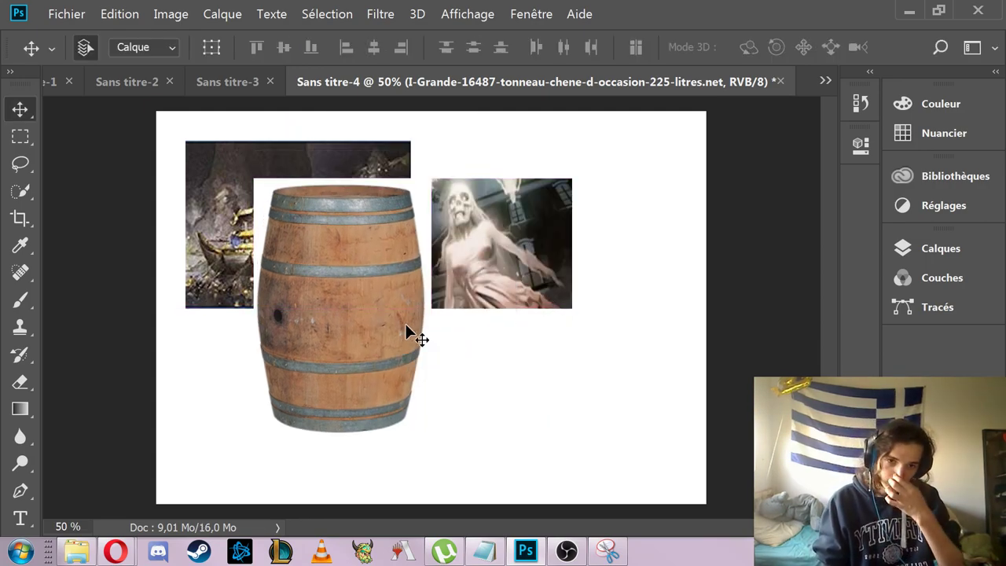
pyautogui.moveTo(471, 203); pyautogui.dragTo(556, 251)
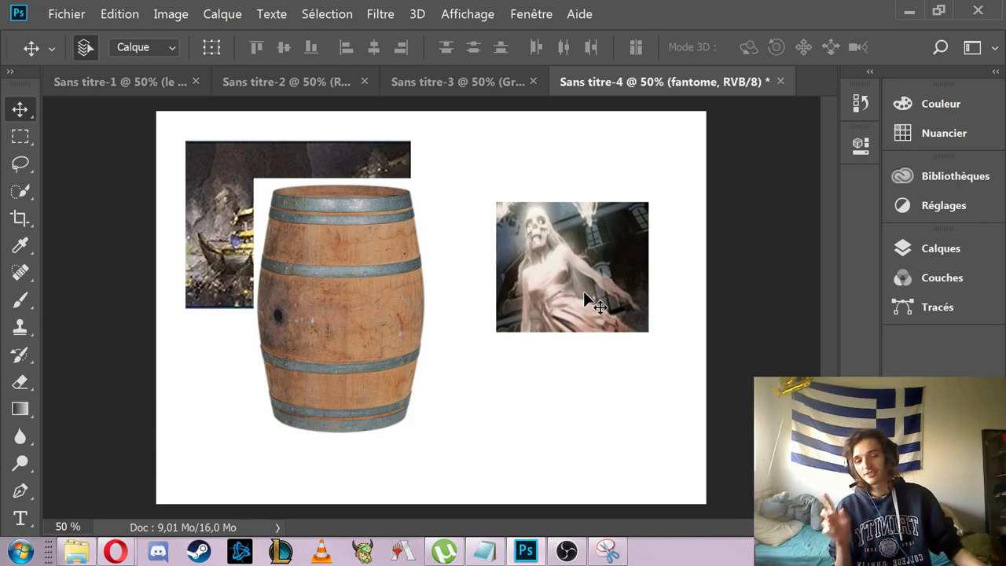
pyautogui.moveTo(584, 292)
pyautogui.mouseDown()
pyautogui.moveTo(573, 291)
pyautogui.moveTo(598, 301)
pyautogui.mouseUp()
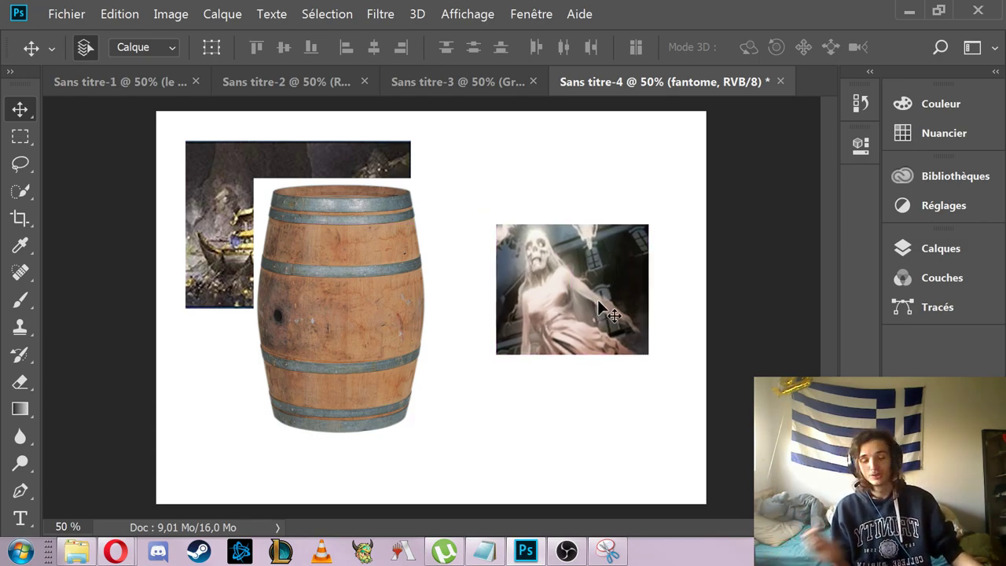
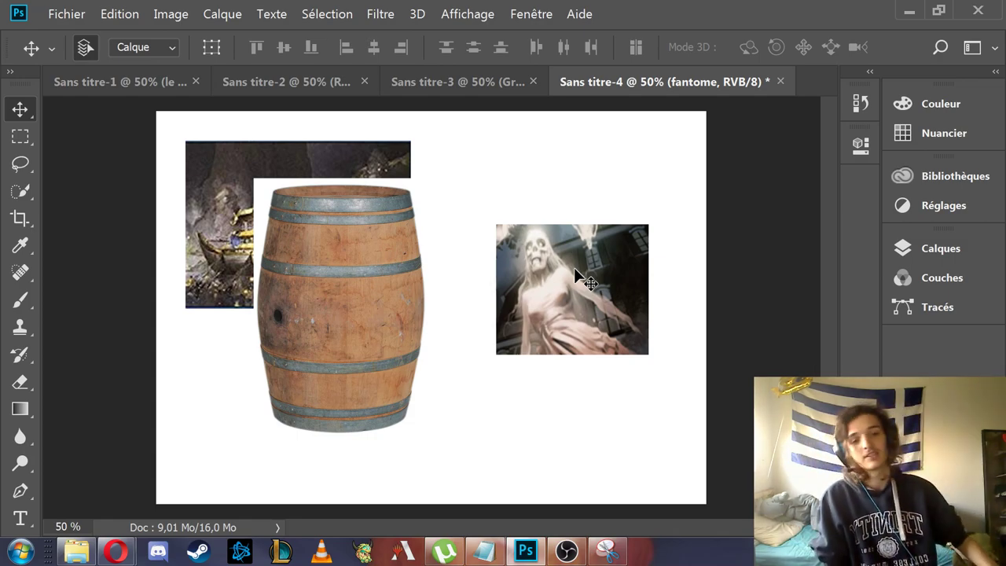
pyautogui.moveTo(577, 270); pyautogui.dragTo(552, 266)
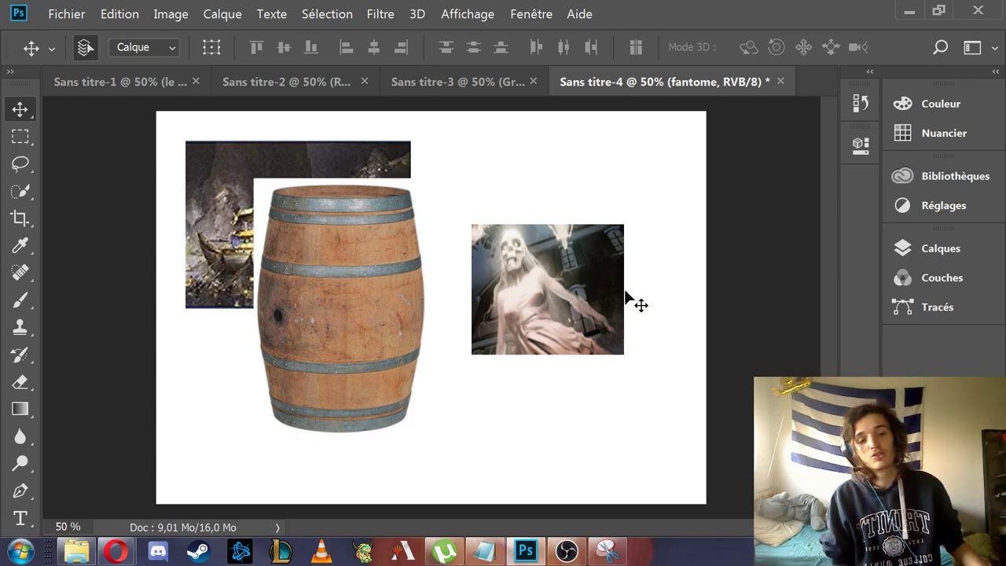
pyautogui.moveTo(557, 308); pyautogui.dragTo(587, 236)
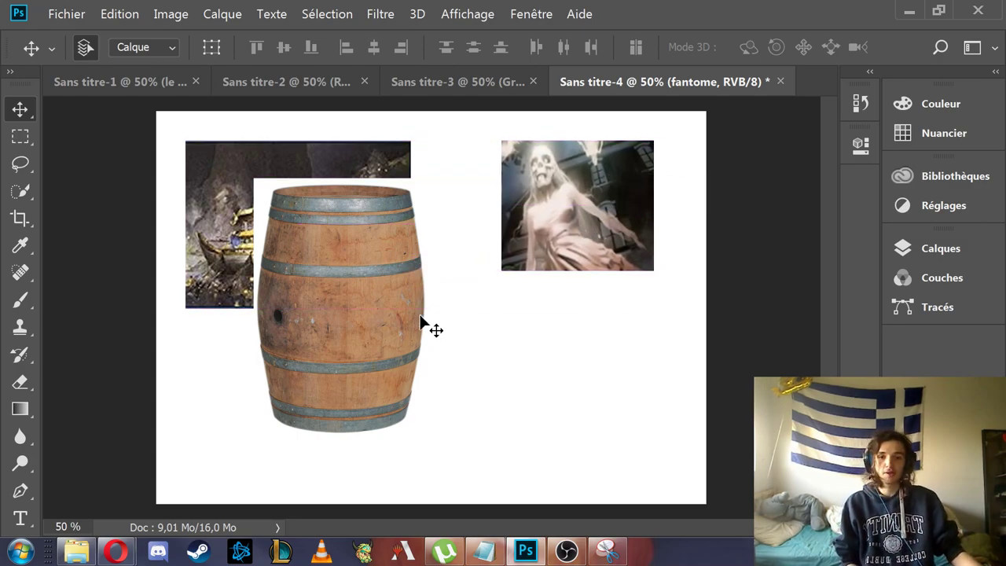
# Scale the barrel to about 45% width and 35% height and position it in the middle of the boat image
pyautogui.moveTo(376, 299); pyautogui.dragTo(394, 276)
pyautogui.hotkey('ctrl', 't')
pyautogui.moveTo(453, 420); pyautogui.dragTo(357, 253)
pyautogui.moveTo(343, 213); pyautogui.dragTo(323, 247)
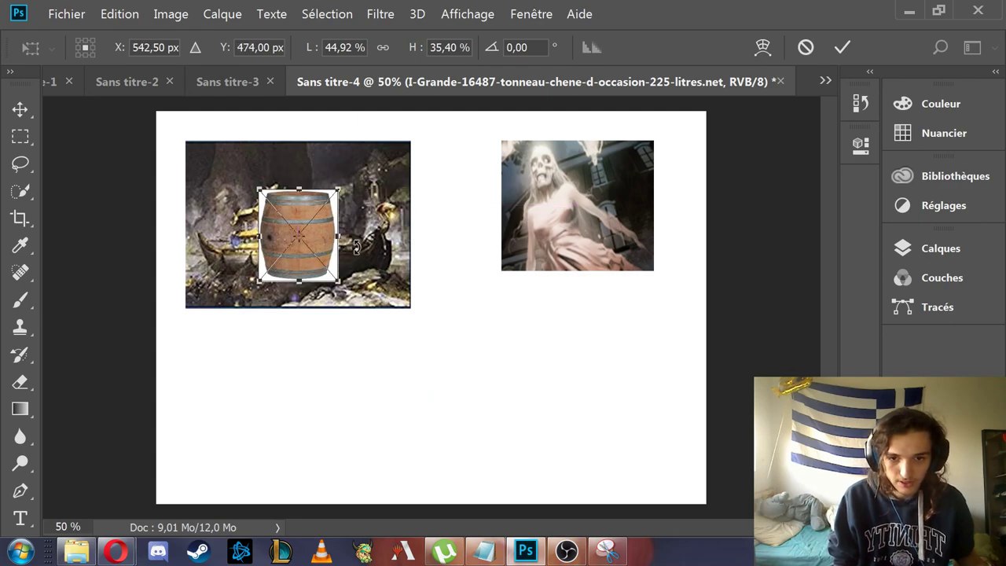
pyautogui.press('Return')
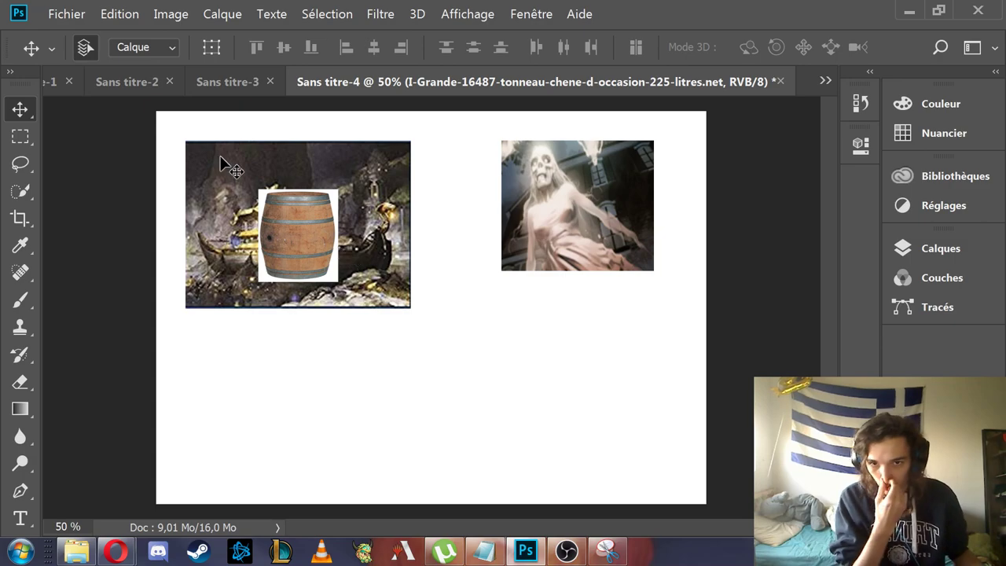
# Copy the Groupe 1 layer from Sans titre-3 into Sans titre-4 and move it to the lower middle of the canvas
pyautogui.click(242, 84)
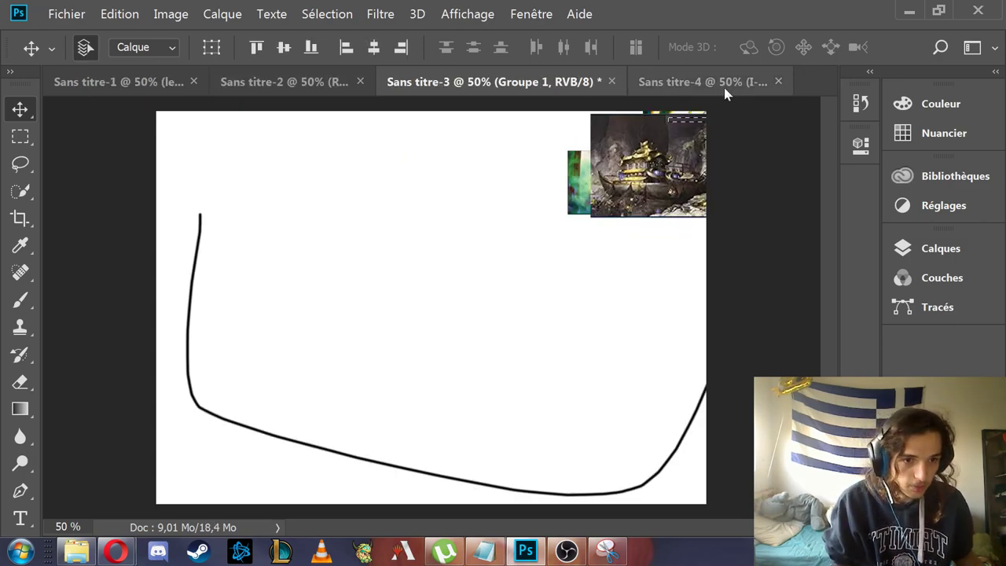
pyautogui.click(685, 81)
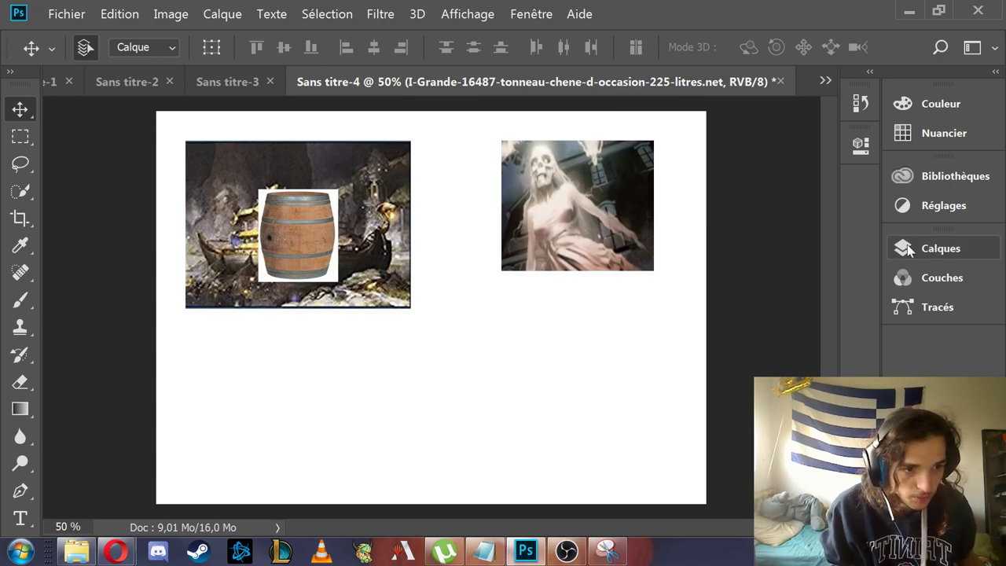
pyautogui.click(232, 81)
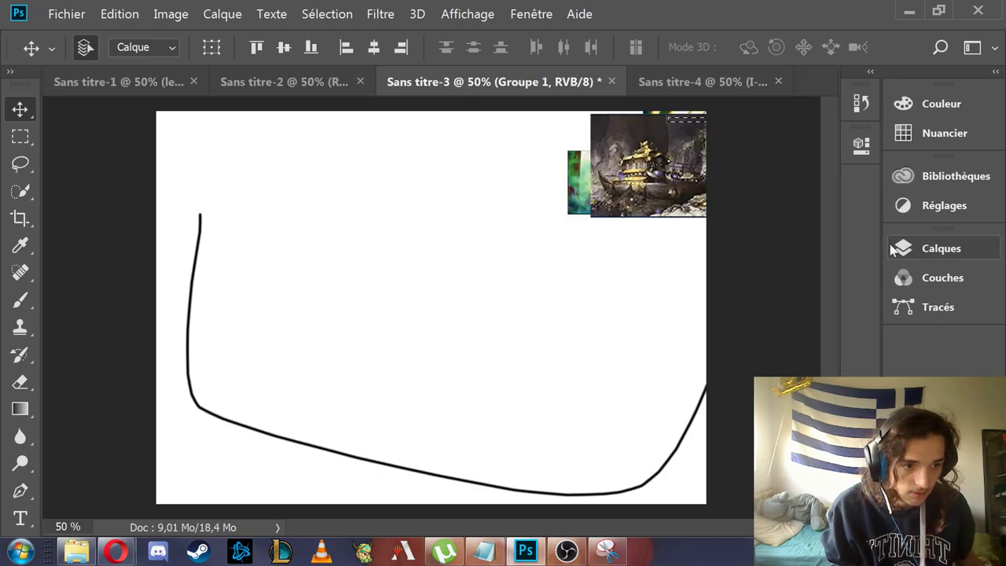
pyautogui.click(935, 249)
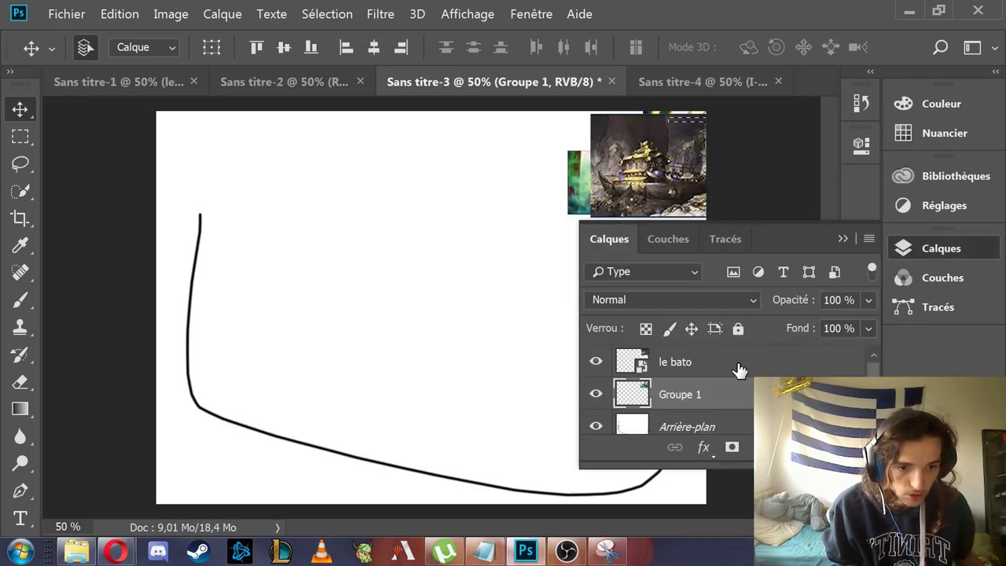
pyautogui.moveTo(739, 369); pyautogui.dragTo(473, 320)
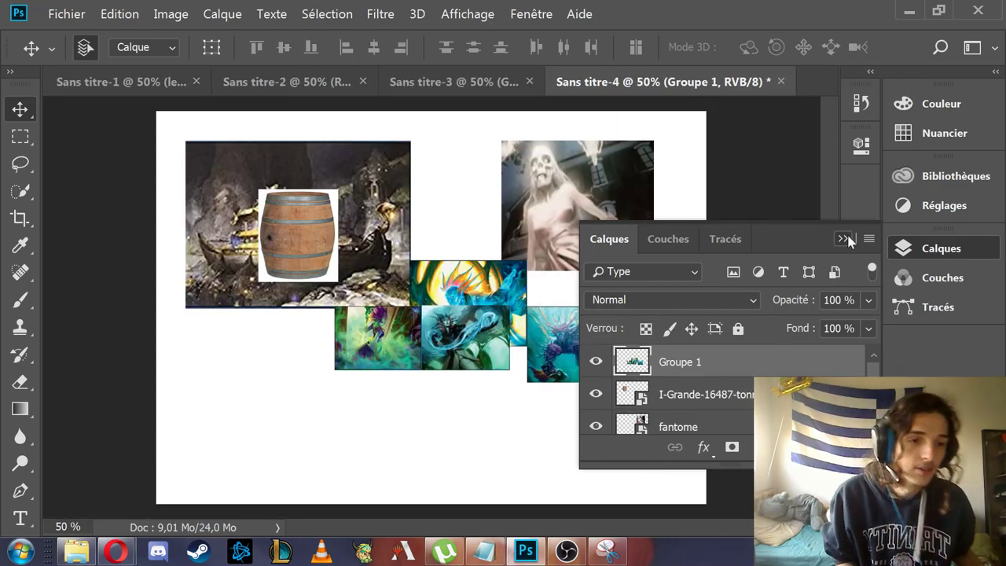
pyautogui.click(460, 301)
pyautogui.moveTo(459, 301); pyautogui.dragTo(382, 408)
# Brush one black stroke and several blue strokes between the boat image and the creature images below it
pyautogui.click(20, 300)
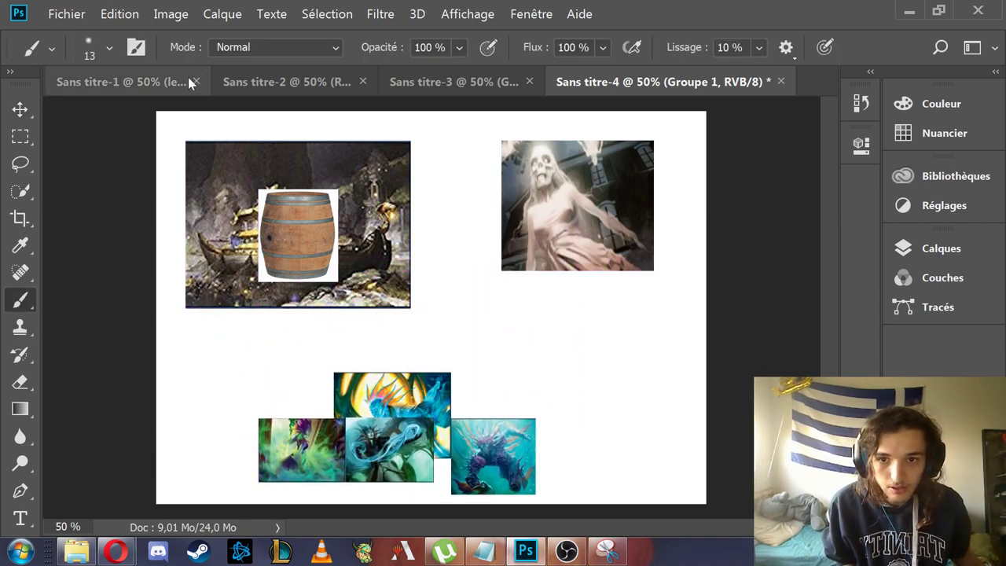
pyautogui.click(937, 110)
pyautogui.click(855, 154)
pyautogui.moveTo(295, 401)
pyautogui.mouseDown()
pyautogui.moveTo(261, 356)
pyautogui.moveTo(269, 323)
pyautogui.mouseUp()
pyautogui.moveTo(709, 211); pyautogui.dragTo(811, 157)
pyautogui.moveTo(298, 399)
pyautogui.mouseDown()
pyautogui.moveTo(253, 350)
pyautogui.moveTo(268, 324)
pyautogui.moveTo(305, 345)
pyautogui.moveTo(292, 337)
pyautogui.mouseUp()
pyautogui.moveTo(357, 363); pyautogui.dragTo(328, 331)
pyautogui.moveTo(429, 365)
pyautogui.mouseDown()
pyautogui.moveTo(442, 334)
pyautogui.moveTo(425, 318)
pyautogui.mouseUp()
pyautogui.moveTo(475, 364)
pyautogui.mouseDown()
pyautogui.moveTo(427, 250)
pyautogui.moveTo(417, 189)
pyautogui.mouseUp()
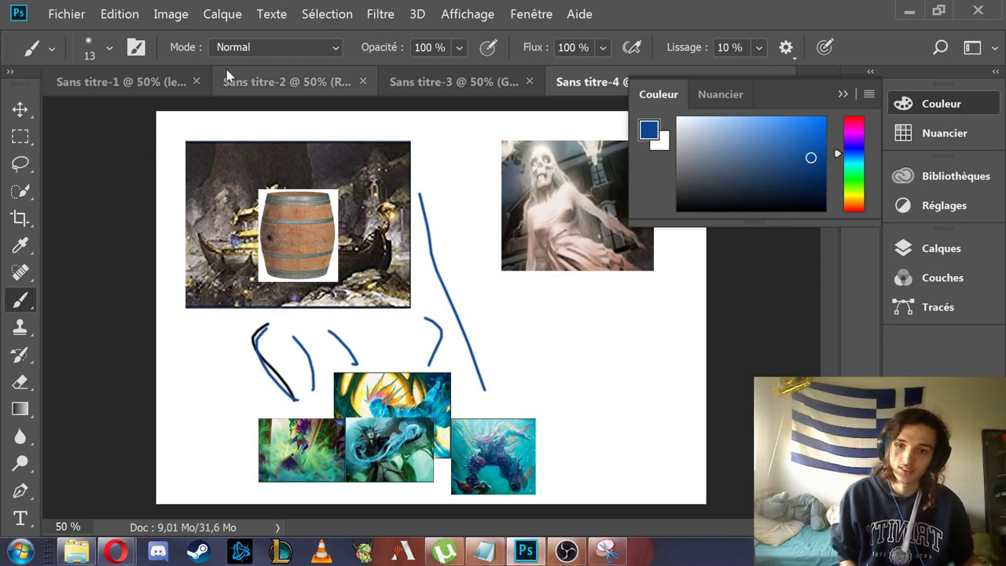
# Detach the Couleur and Nuancier panels as a floating group and collapse it to icons
pyautogui.click(173, 82)
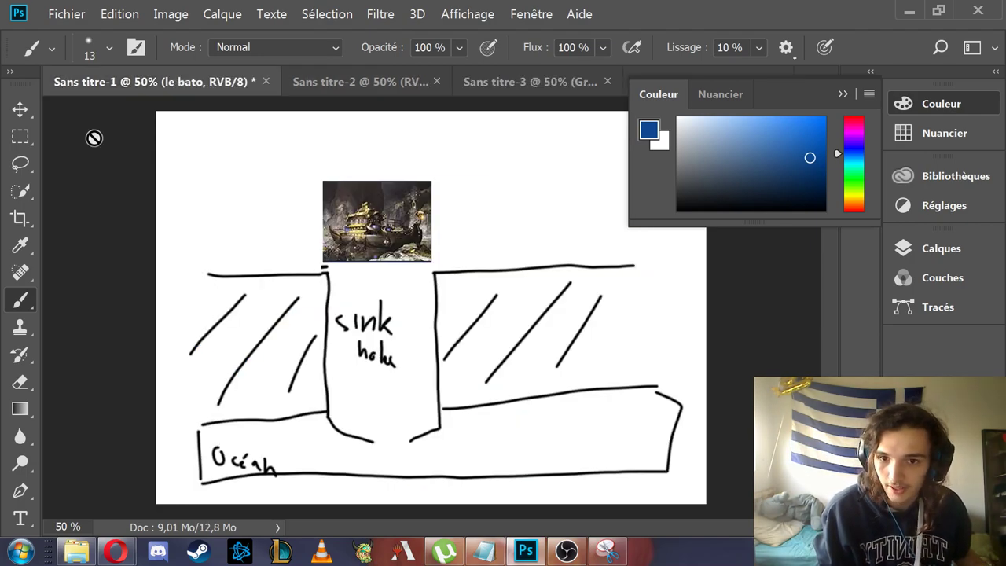
pyautogui.click(385, 85)
pyautogui.click(532, 88)
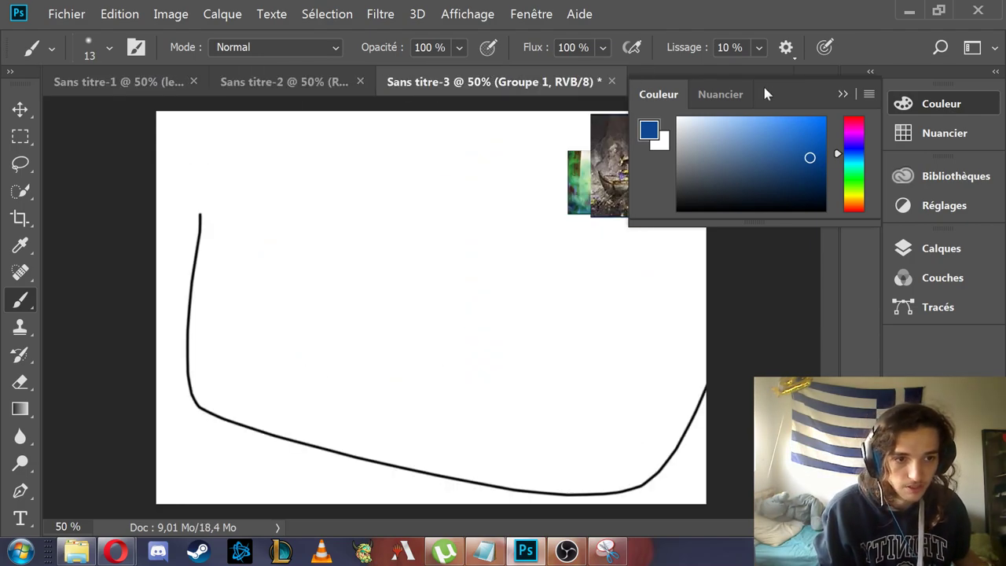
pyautogui.moveTo(788, 95); pyautogui.dragTo(786, 100)
pyautogui.click(840, 99)
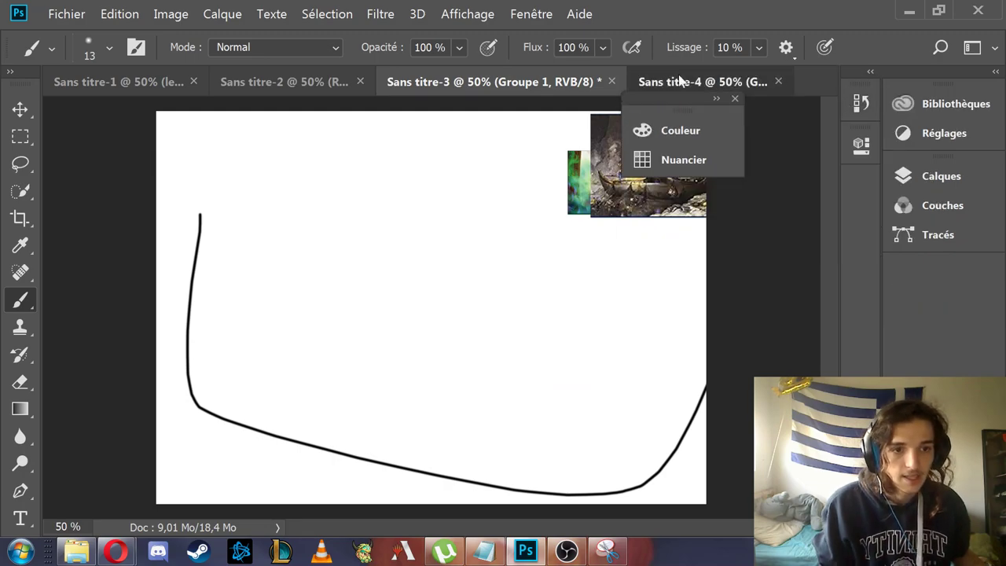
pyautogui.click(681, 81)
pyautogui.click(716, 98)
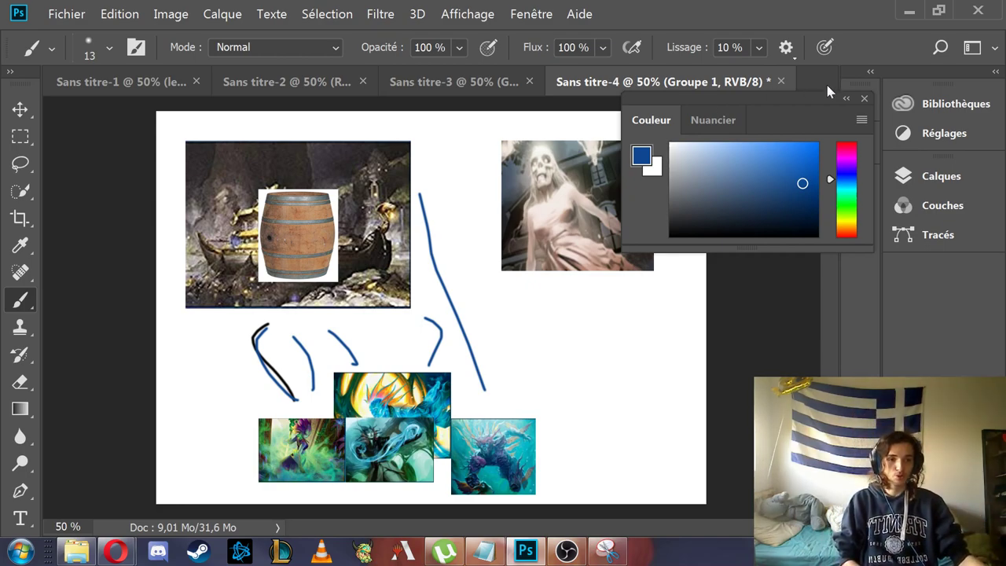
pyautogui.click(845, 97)
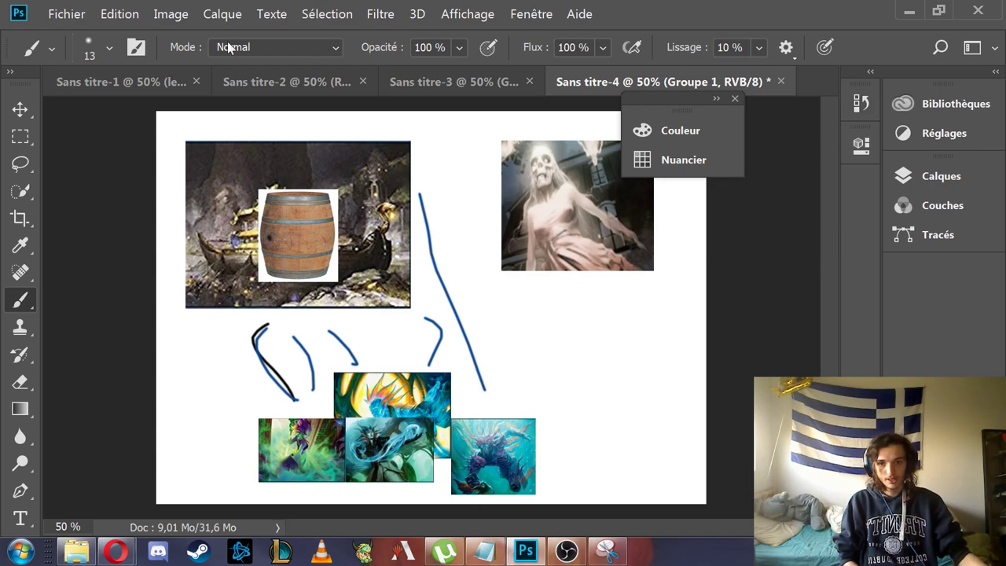
# Rasterize the boat smart object in Sans titre-1 and move the boat down onto the lower edge of the ocean
pyautogui.click(118, 81)
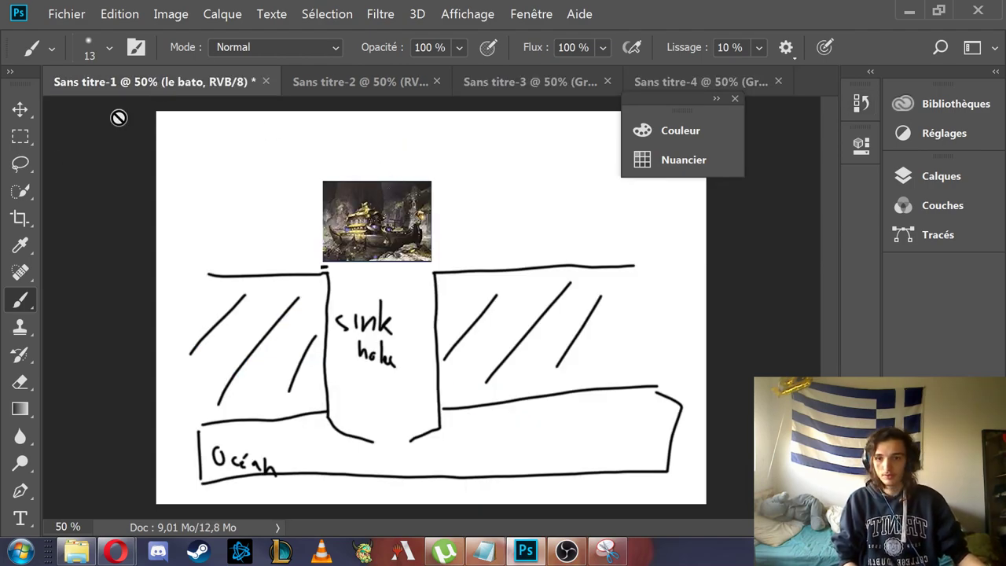
pyautogui.press('Return')
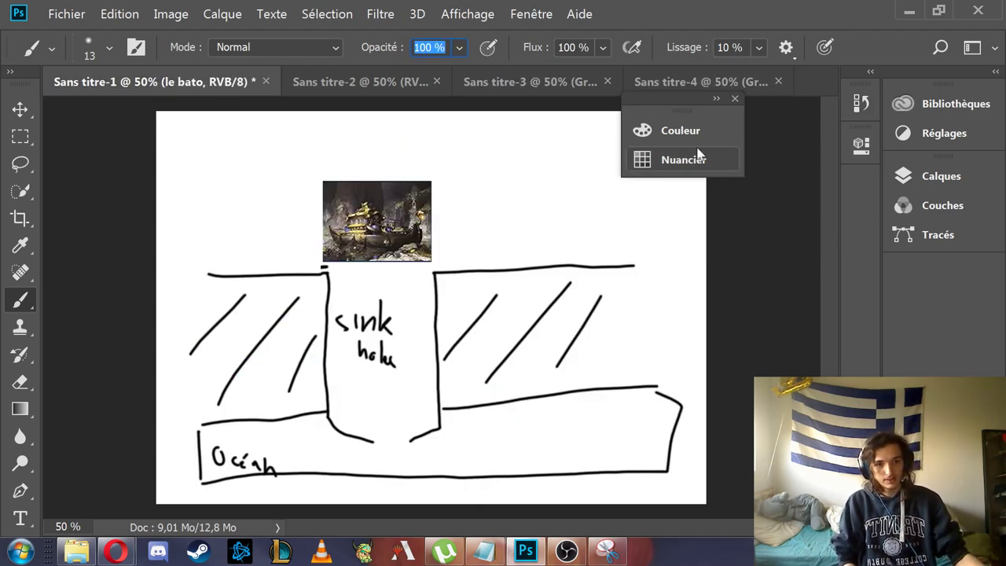
pyautogui.click(524, 235)
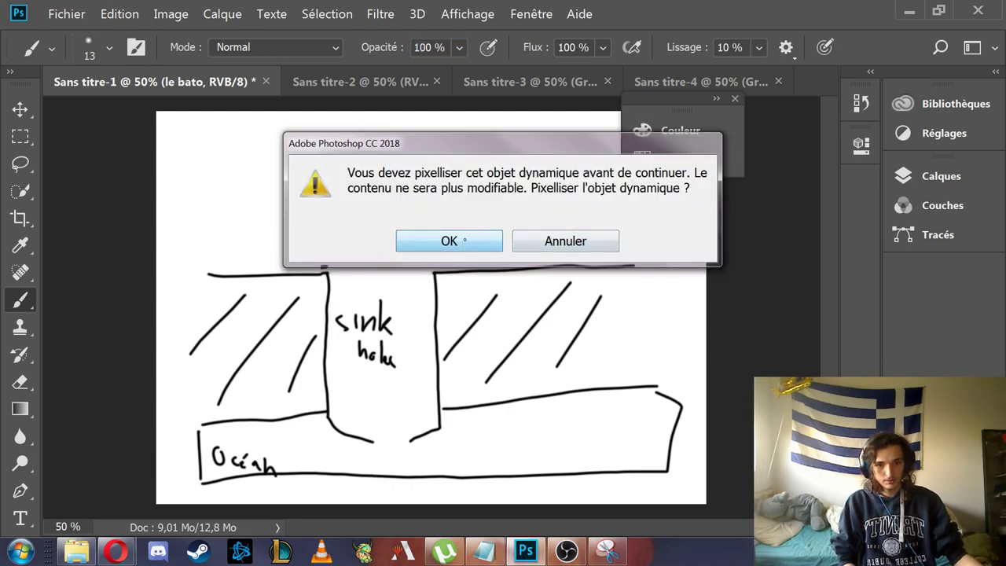
pyautogui.click(464, 241)
pyautogui.click(22, 112)
pyautogui.moveTo(384, 223); pyautogui.dragTo(548, 462)
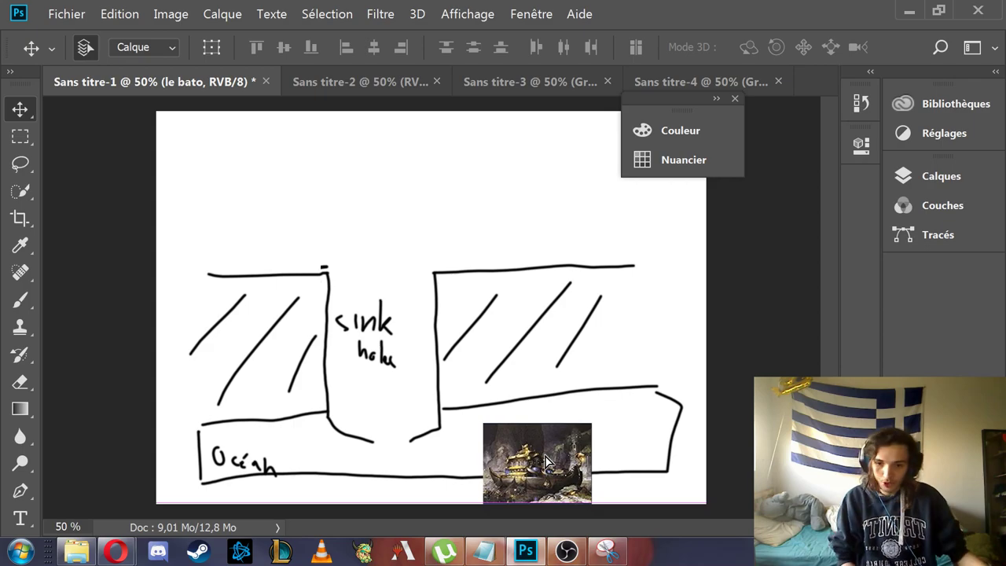
# Place the krasis image at the sinkhole and move it down next to the boat
pyautogui.click(30, 552)
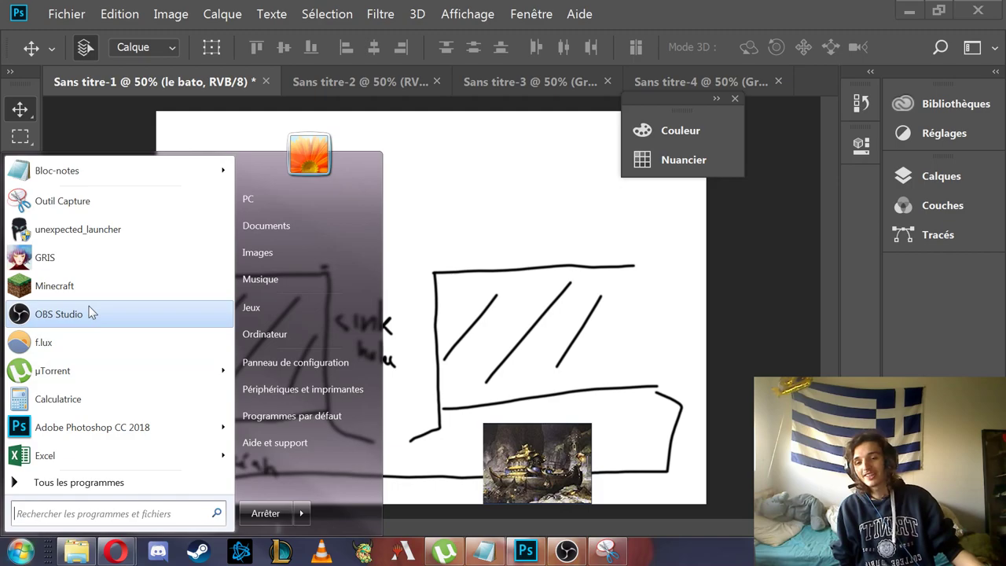
pyautogui.press('Escape')
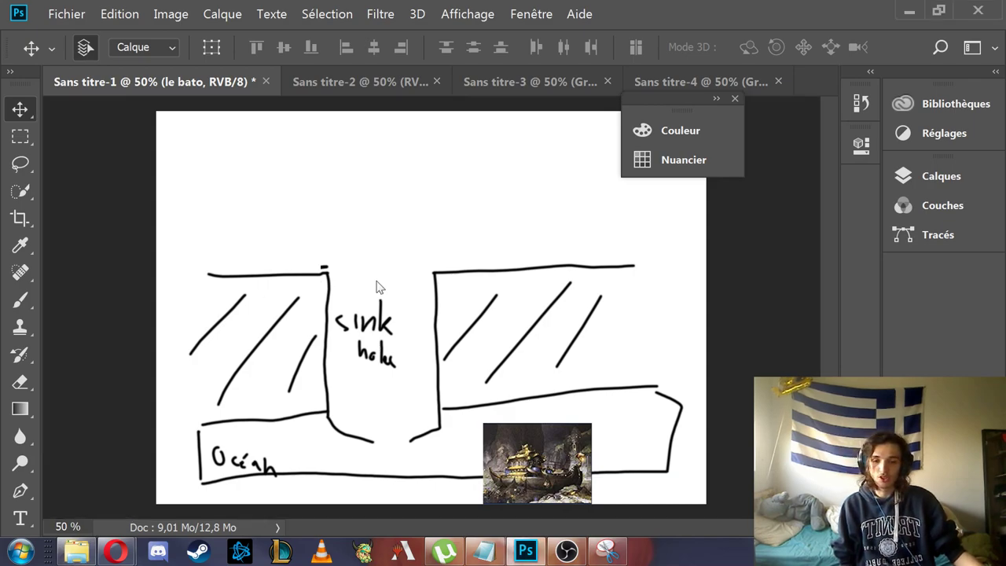
pyautogui.moveTo(375, 285); pyautogui.dragTo(376, 280)
pyautogui.press('Escape')
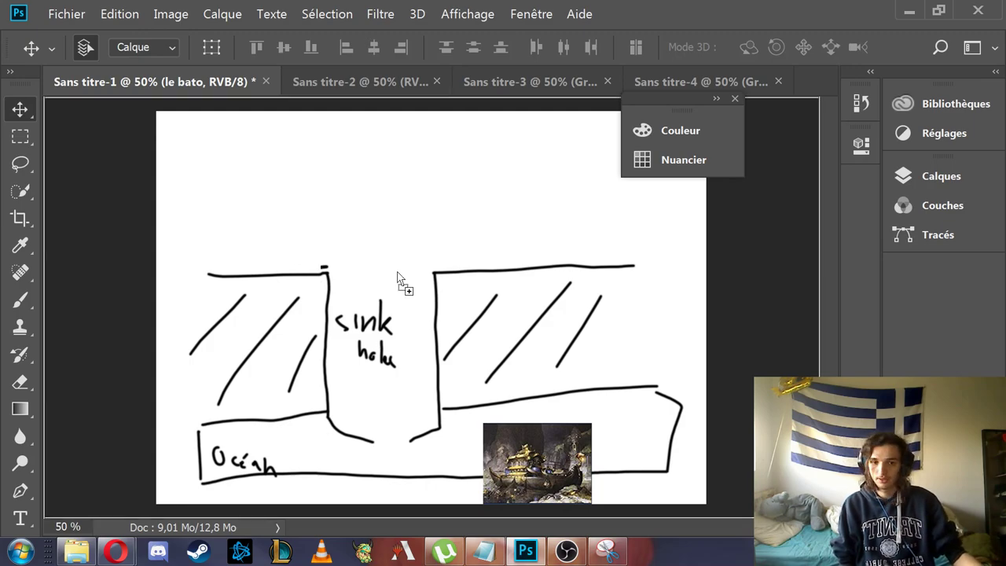
pyautogui.moveTo(399, 280); pyautogui.dragTo(399, 277)
pyautogui.press('Return')
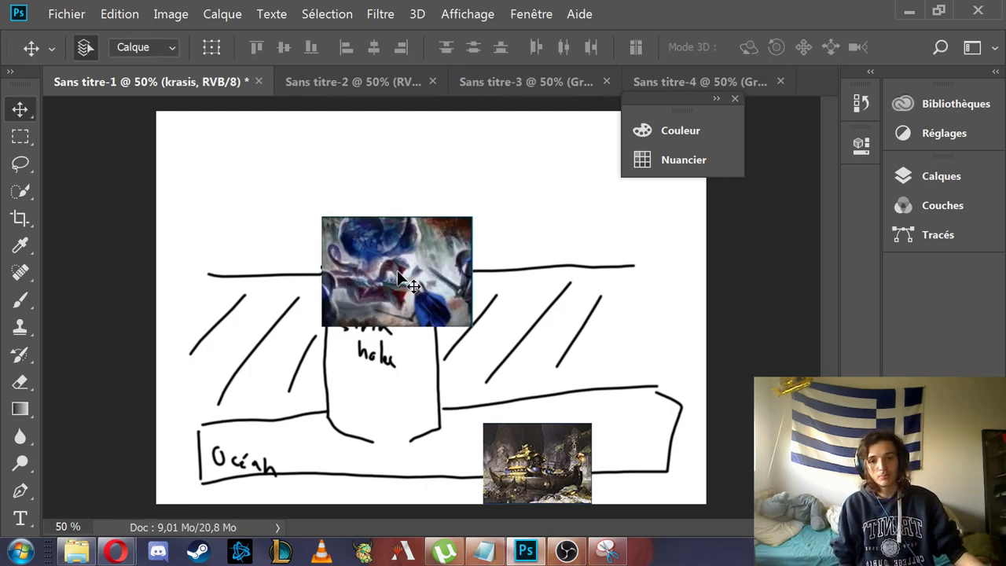
pyautogui.moveTo(425, 272); pyautogui.dragTo(459, 383)
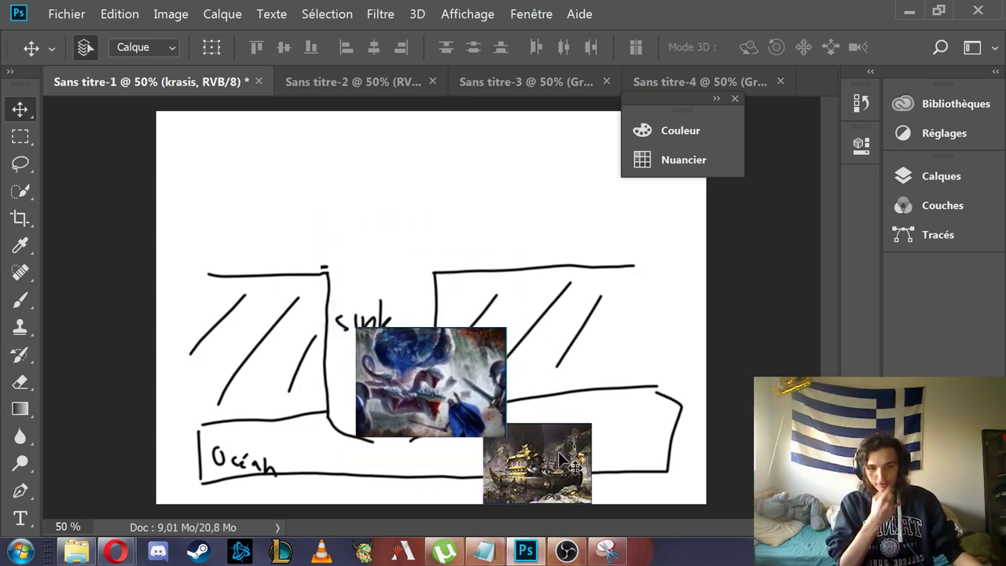
# Add a layer mask and a vector mask to the le bato layer
pyautogui.click(582, 455)
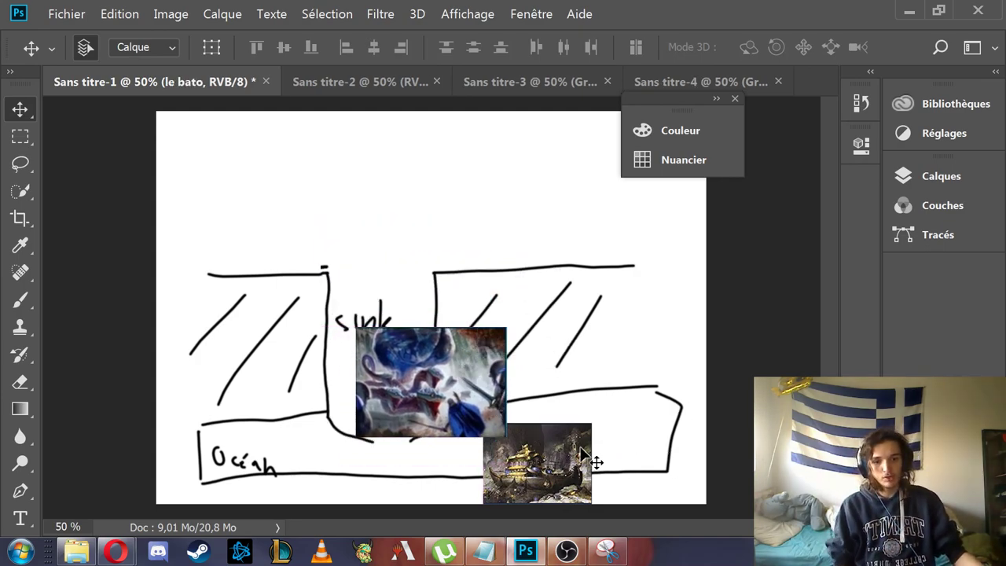
pyautogui.rightClick(540, 465)
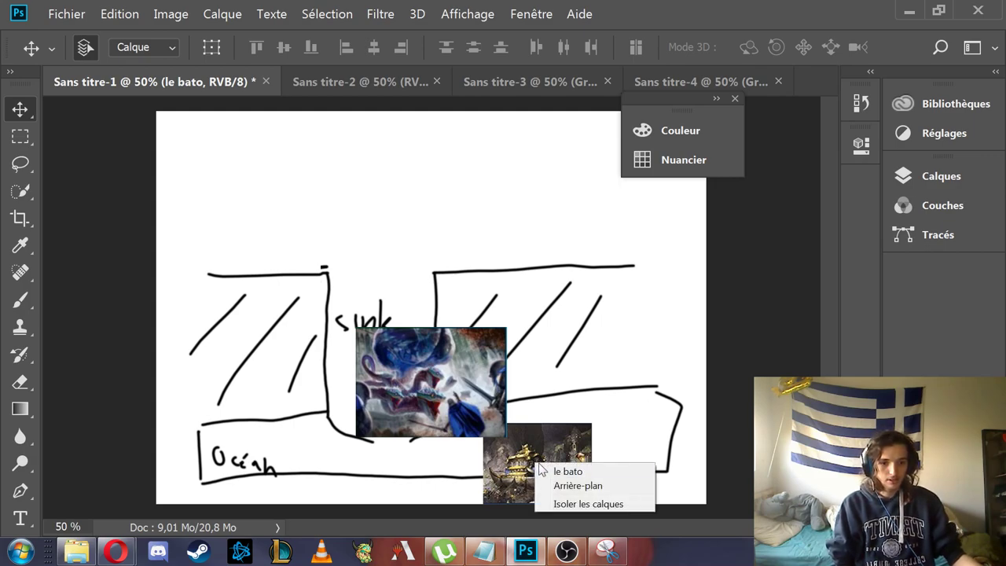
pyautogui.click(908, 182)
pyautogui.click(908, 185)
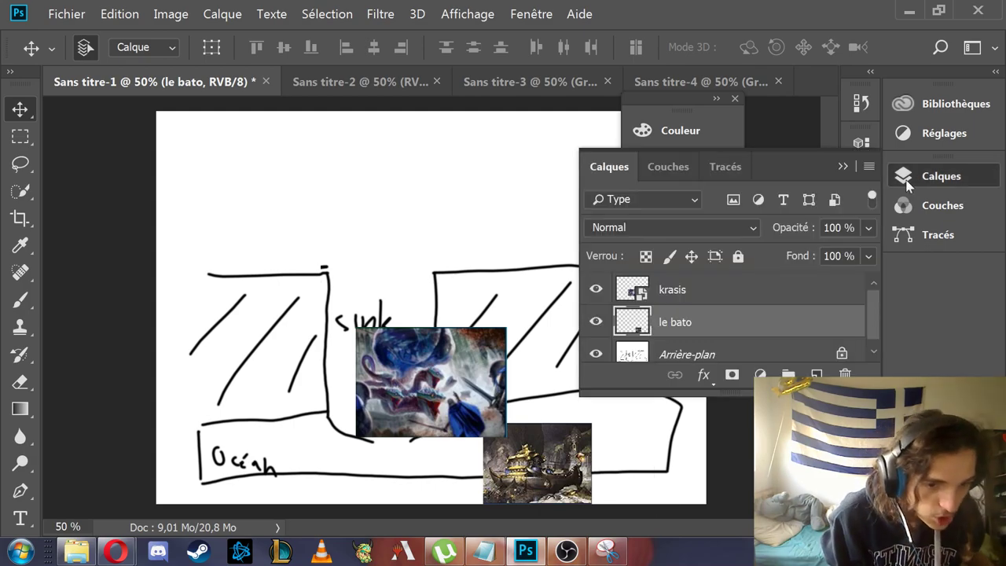
pyautogui.rightClick(672, 328)
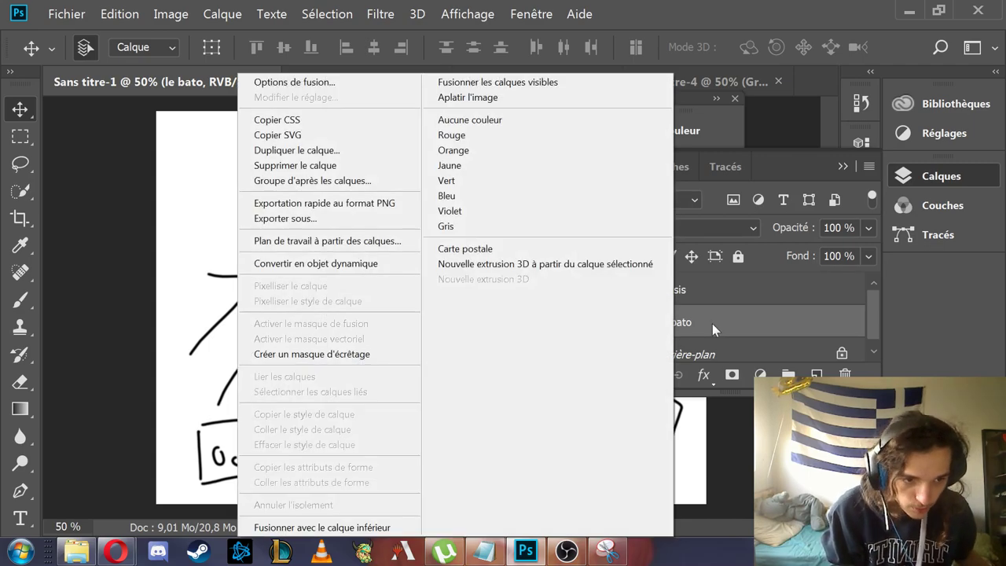
pyautogui.click(779, 324)
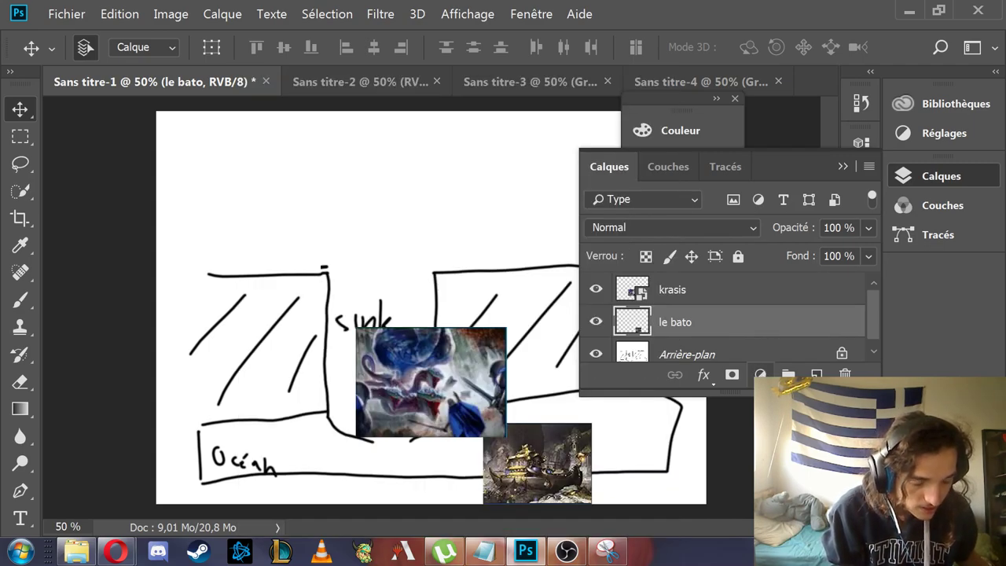
pyautogui.click(760, 374)
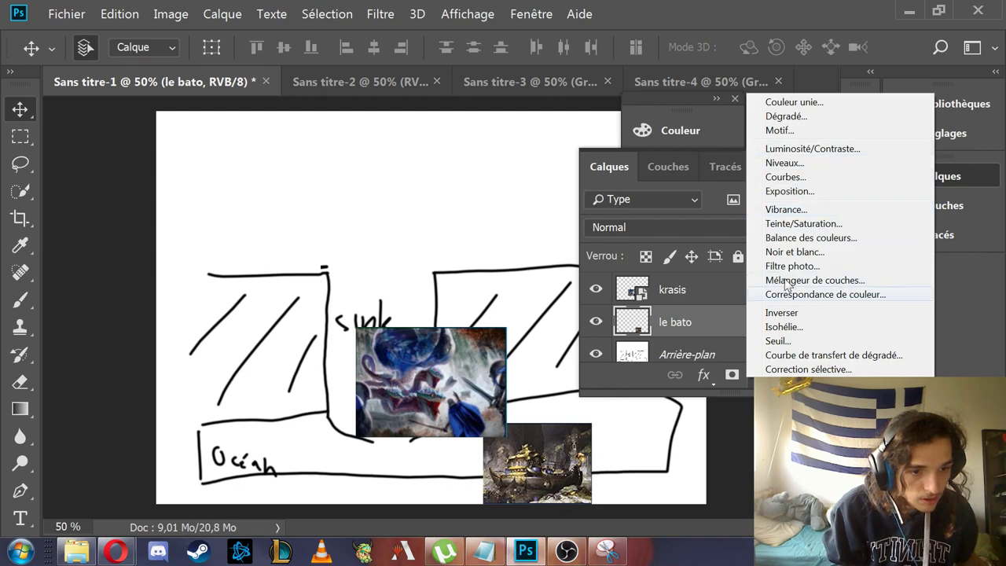
pyautogui.click(727, 387)
pyautogui.click(730, 385)
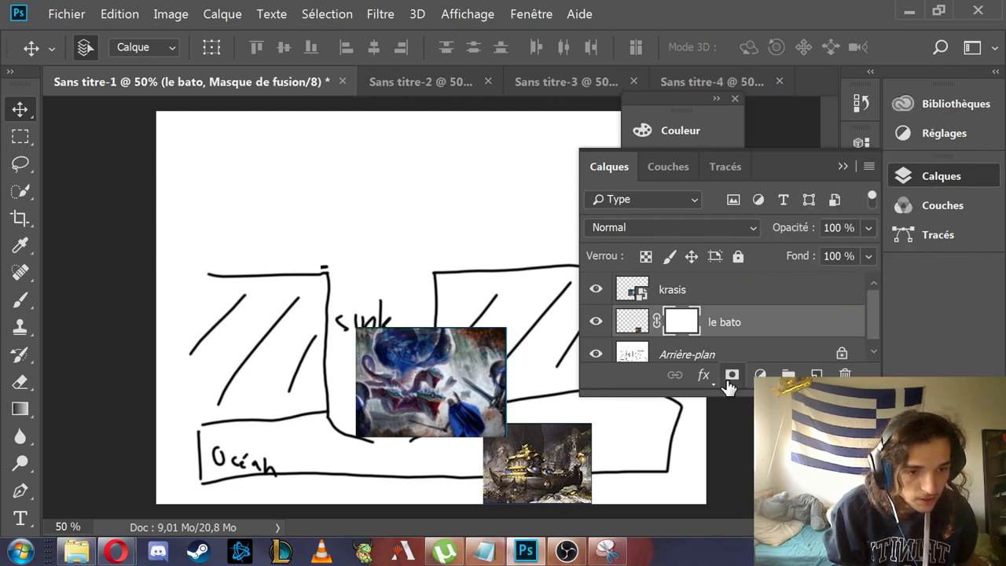
pyautogui.click(730, 386)
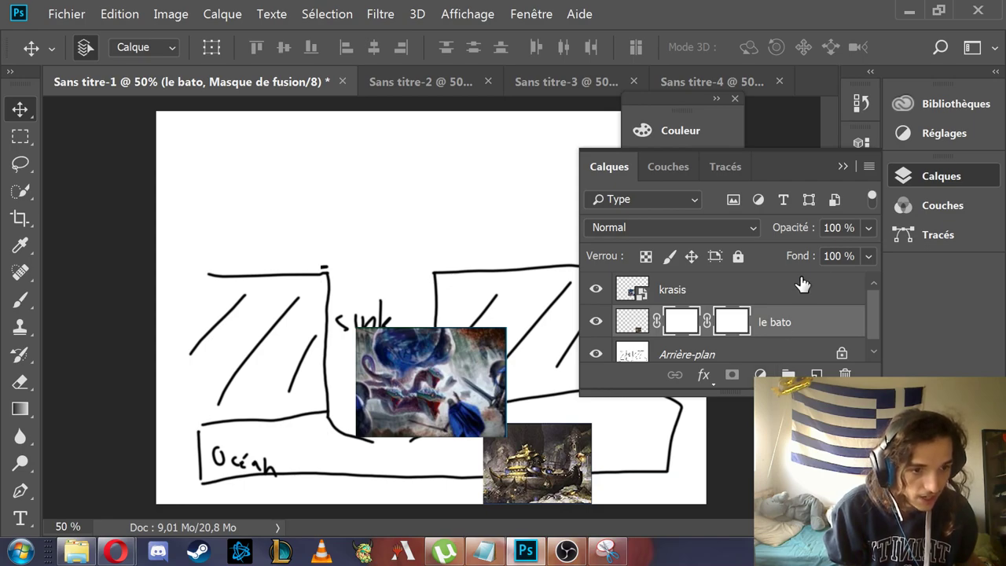
# Lower the le bato layer's opacity to 49% and collapse the layer list
pyautogui.click(869, 228)
pyautogui.moveTo(865, 252); pyautogui.dragTo(818, 250)
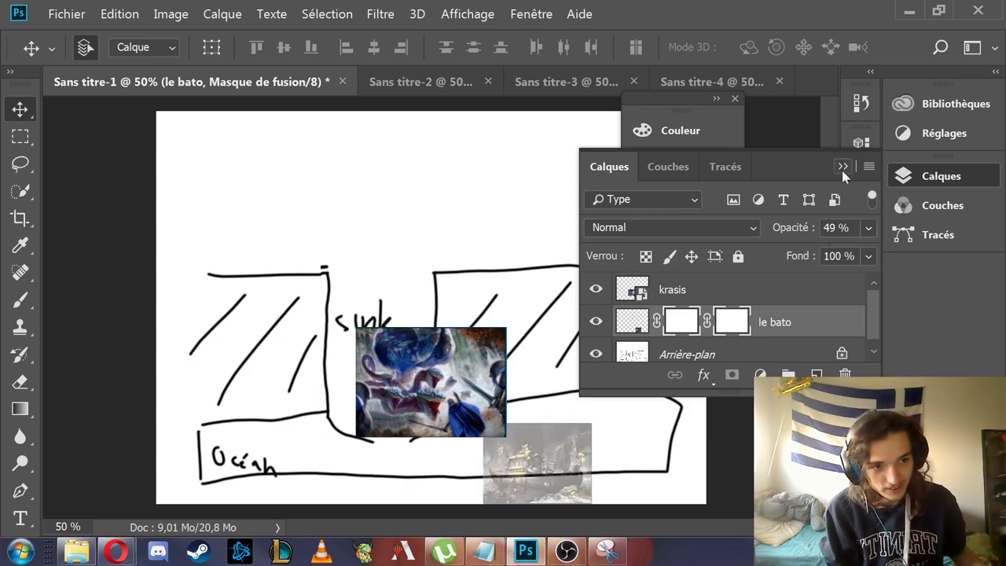
pyautogui.click(842, 167)
# Move the krasis image over the right-hand ground section and the faded boat to the lower opening of the sinkhole
pyautogui.moveTo(455, 378); pyautogui.dragTo(637, 368)
pyautogui.moveTo(522, 452); pyautogui.dragTo(469, 457)
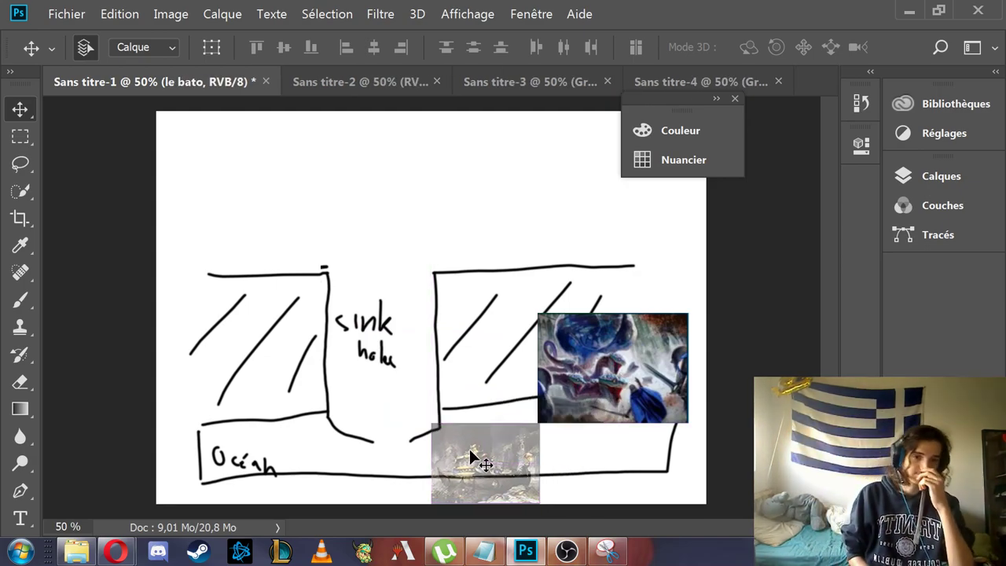
pyautogui.moveTo(469, 452); pyautogui.dragTo(382, 428)
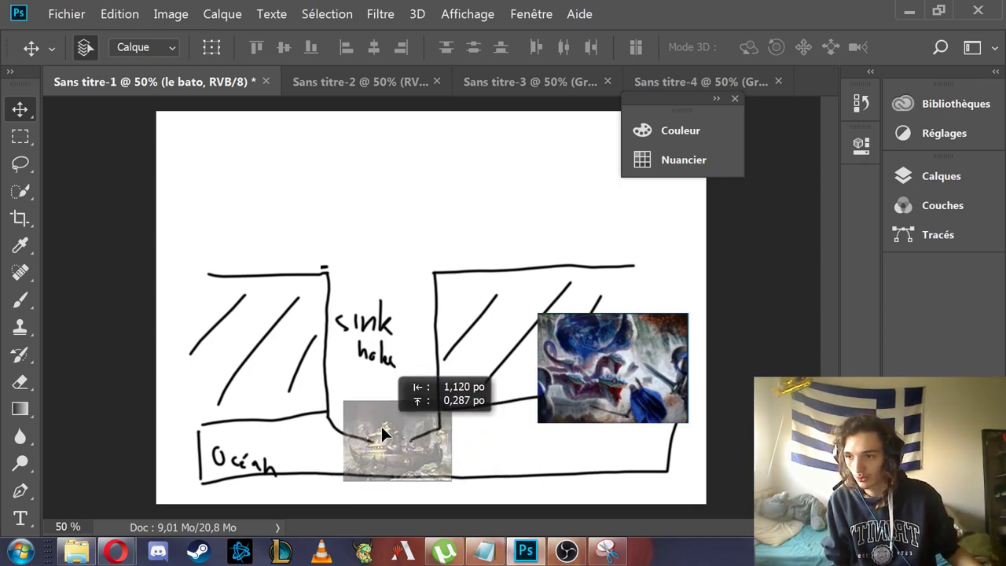
pyautogui.moveTo(383, 431); pyautogui.dragTo(370, 417)
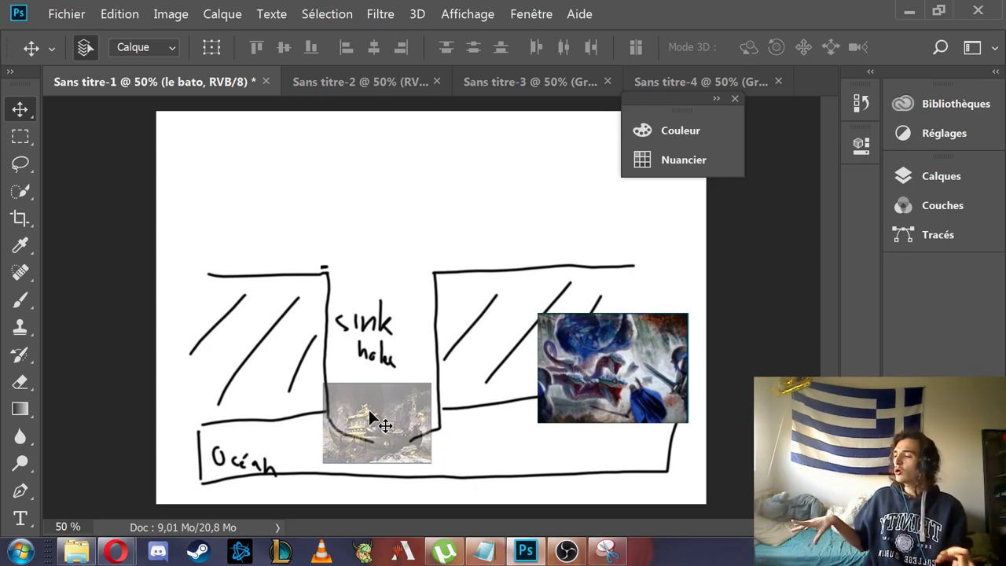
pyautogui.moveTo(369, 410); pyautogui.dragTo(417, 396)
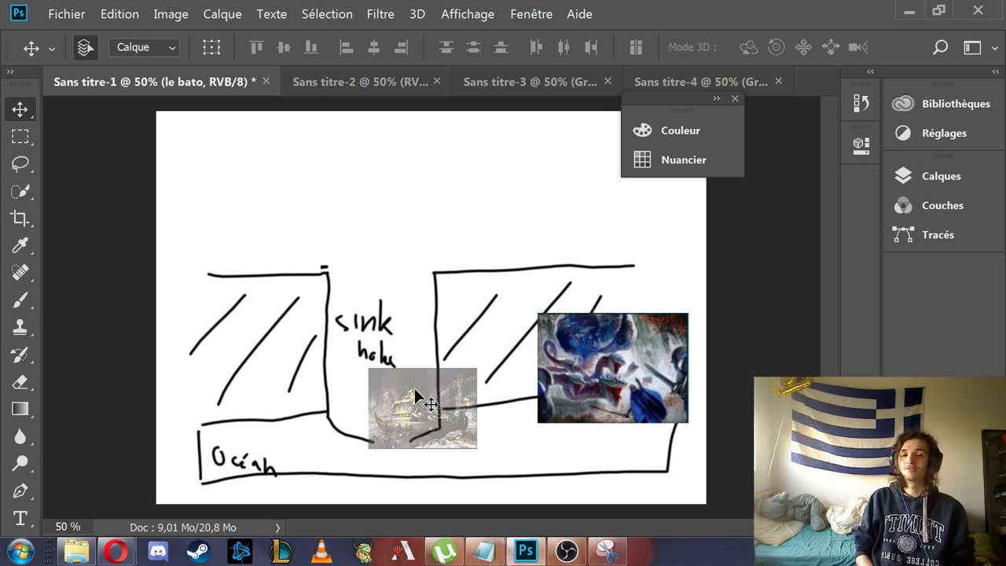
# Move the creature group up in Sans titre-4 and copy the pale ghost image from there over the sinkhole in Sans titre-1
pyautogui.click(690, 84)
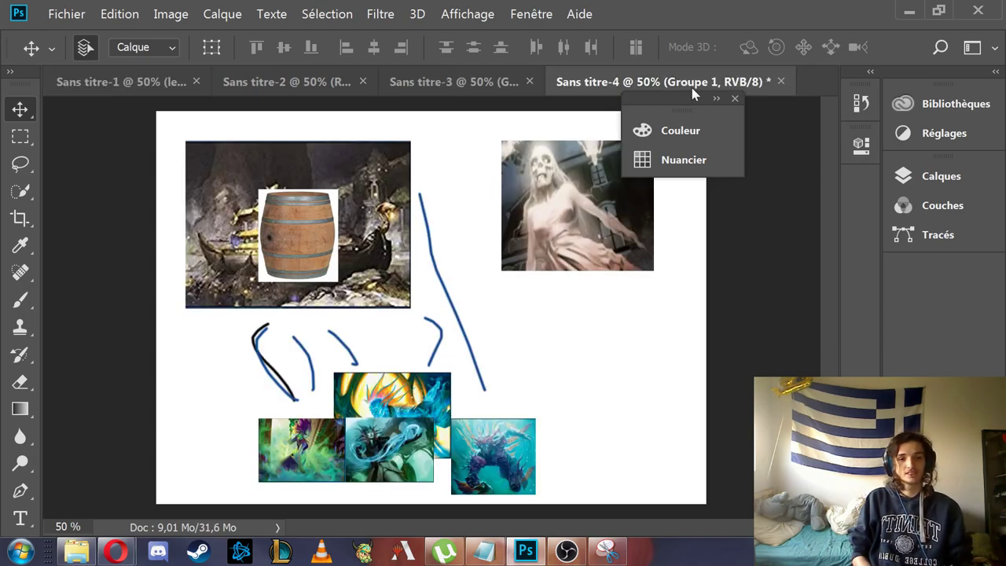
pyautogui.moveTo(382, 405)
pyautogui.mouseDown()
pyautogui.moveTo(550, 259)
pyautogui.moveTo(472, 208)
pyautogui.moveTo(414, 259)
pyautogui.moveTo(440, 225)
pyautogui.moveTo(422, 218)
pyautogui.moveTo(460, 217)
pyautogui.moveTo(447, 201)
pyautogui.moveTo(320, 188)
pyautogui.moveTo(428, 221)
pyautogui.moveTo(461, 215)
pyautogui.moveTo(370, 183)
pyautogui.moveTo(431, 191)
pyautogui.moveTo(428, 213)
pyautogui.moveTo(448, 213)
pyautogui.moveTo(421, 207)
pyautogui.moveTo(447, 207)
pyautogui.moveTo(410, 344)
pyautogui.mouseUp()
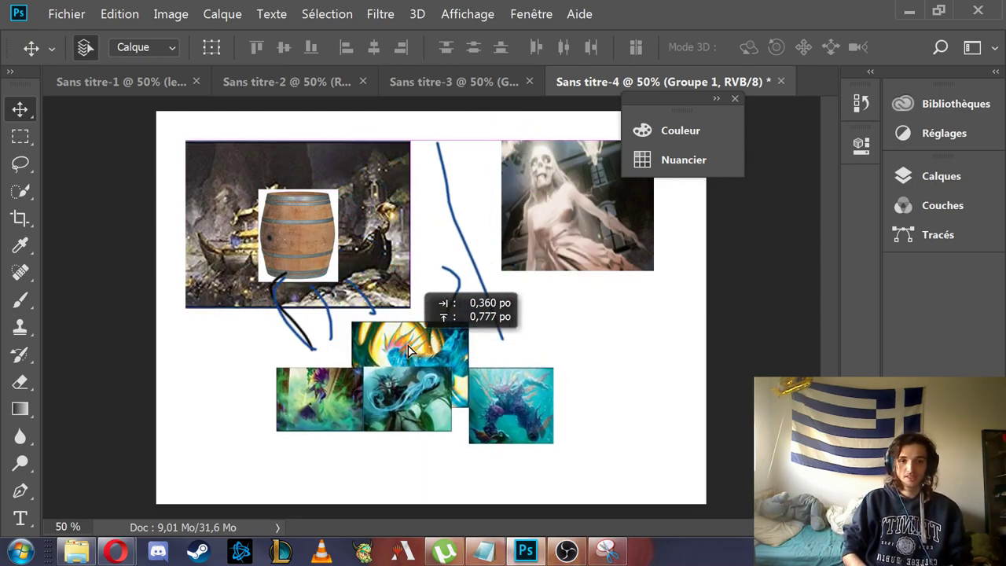
pyautogui.moveTo(547, 191)
pyautogui.mouseDown()
pyautogui.moveTo(264, 189)
pyautogui.moveTo(191, 160)
pyautogui.mouseUp()
pyautogui.click(164, 75)
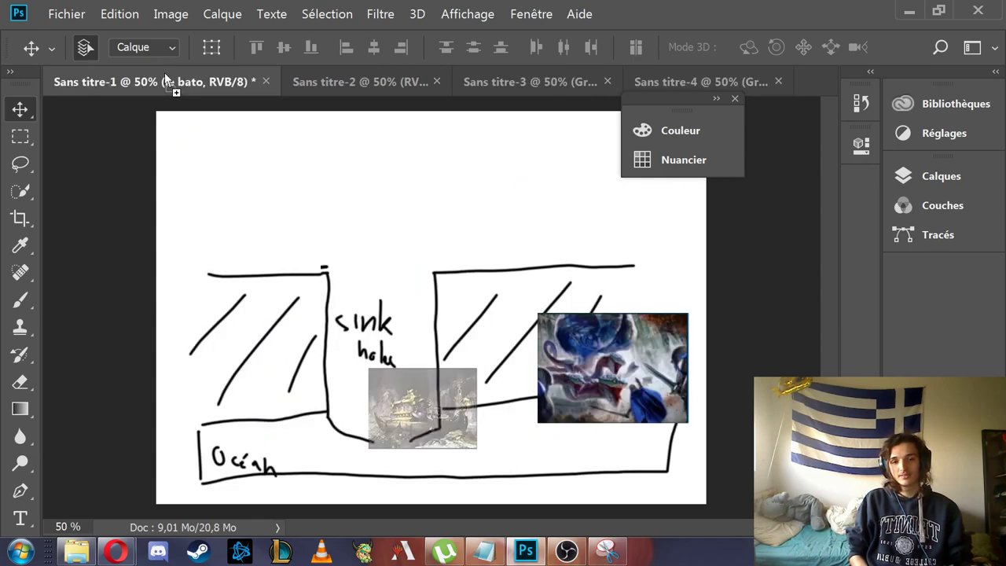
pyautogui.moveTo(338, 338); pyautogui.dragTo(361, 336)
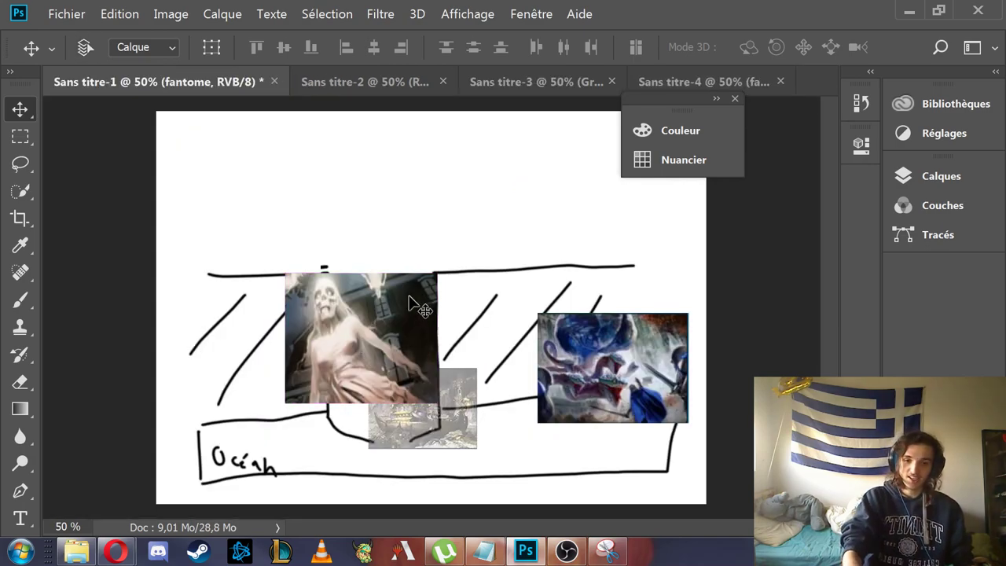
# Enlarge the fantome image to about 189% width and 202% height over the sinkhole sketch
pyautogui.hotkey('ctrl', 't')
pyautogui.moveTo(459, 259); pyautogui.dragTo(539, 216)
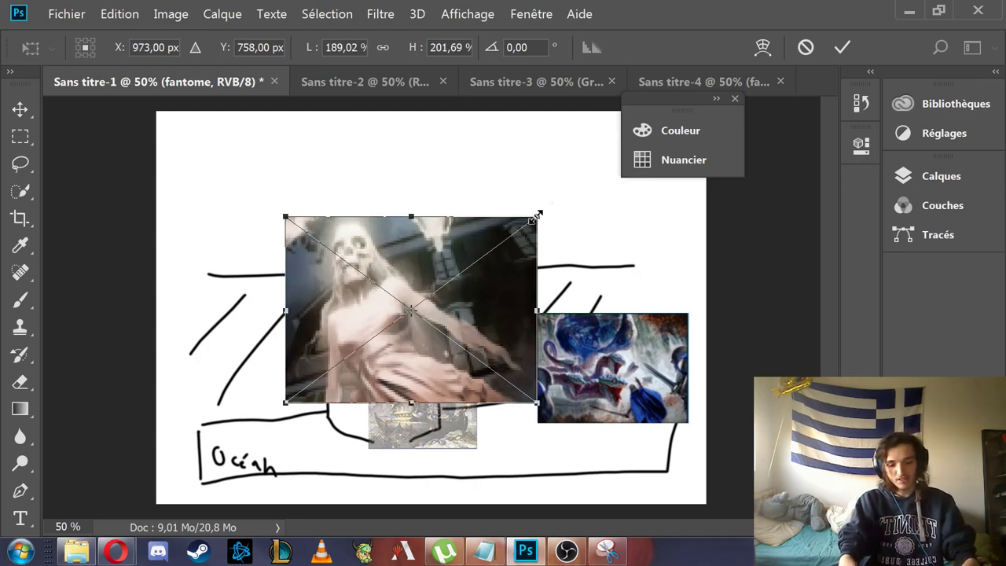
pyautogui.press('Return')
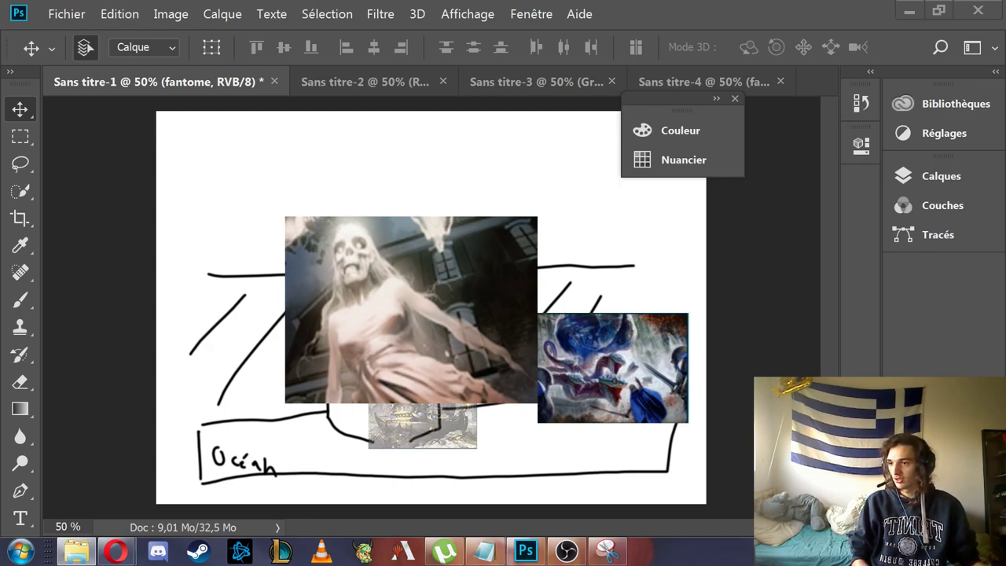
# Place the fantome nrv image and position it over the fantome image
pyautogui.moveTo(0, 270); pyautogui.dragTo(506, 391)
pyautogui.press('Return')
pyautogui.moveTo(433, 309); pyautogui.dragTo(451, 316)
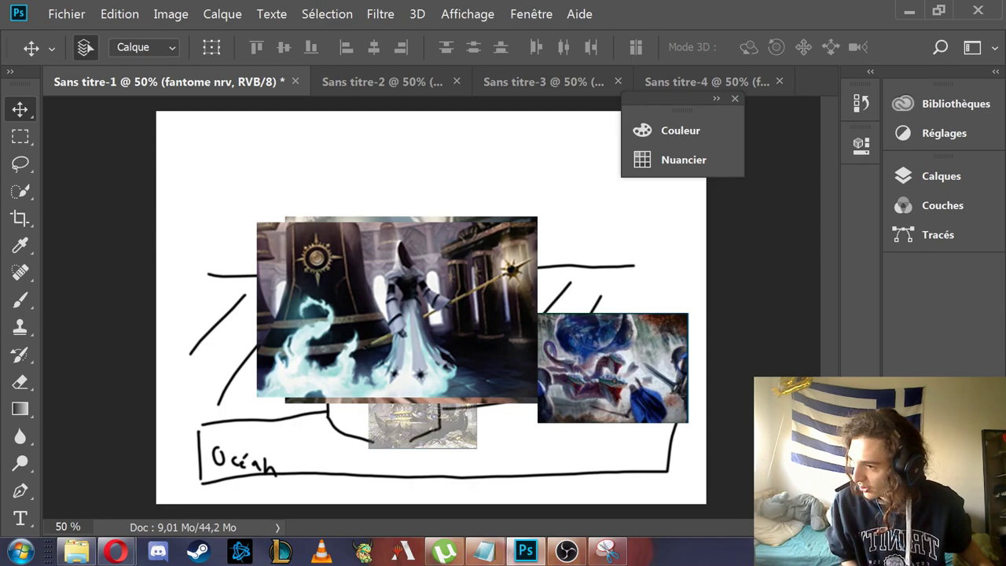
# Place the barrel image beside the hooded ghost, scaled to about 56% width and 74% height
pyautogui.moveTo(24, 246); pyautogui.dragTo(348, 246)
pyautogui.moveTo(396, 219); pyautogui.dragTo(585, 236)
pyautogui.moveTo(534, 179); pyautogui.dragTo(488, 192)
pyautogui.moveTo(481, 240); pyautogui.dragTo(583, 209)
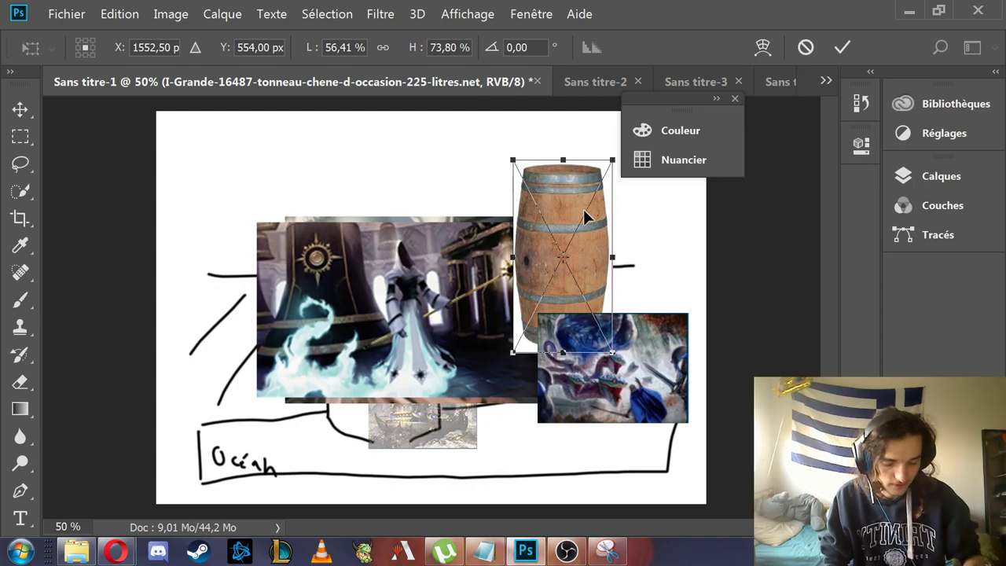
pyautogui.press('Return')
# Delete the krasis image and place an enlarged Miko image over the barrel
pyautogui.click(646, 383)
pyautogui.press('Delete')
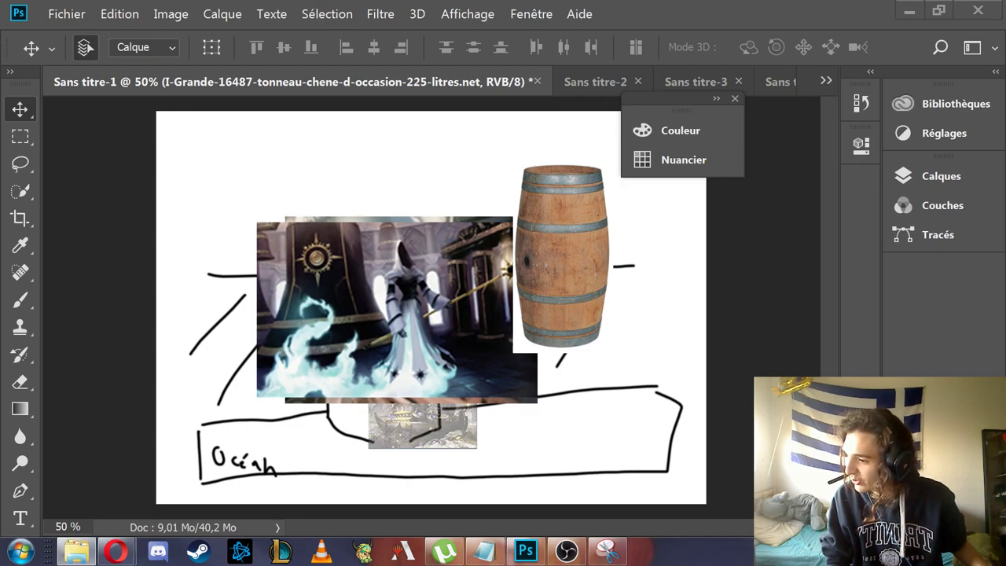
pyautogui.moveTo(226, 314); pyautogui.dragTo(492, 328)
pyautogui.moveTo(511, 273); pyautogui.dragTo(613, 205)
pyautogui.press('Return')
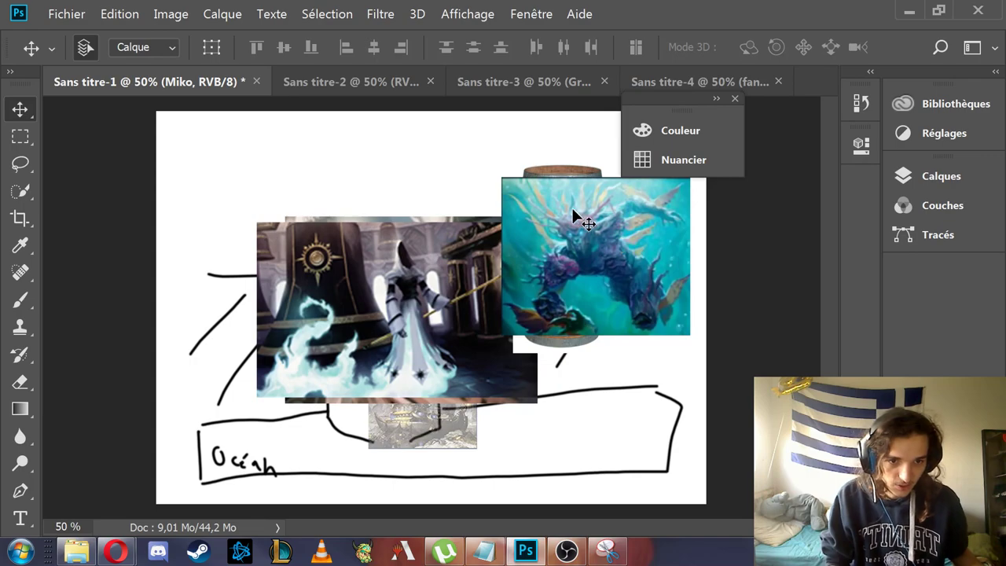
pyautogui.click(561, 173)
pyautogui.rightClick(562, 173)
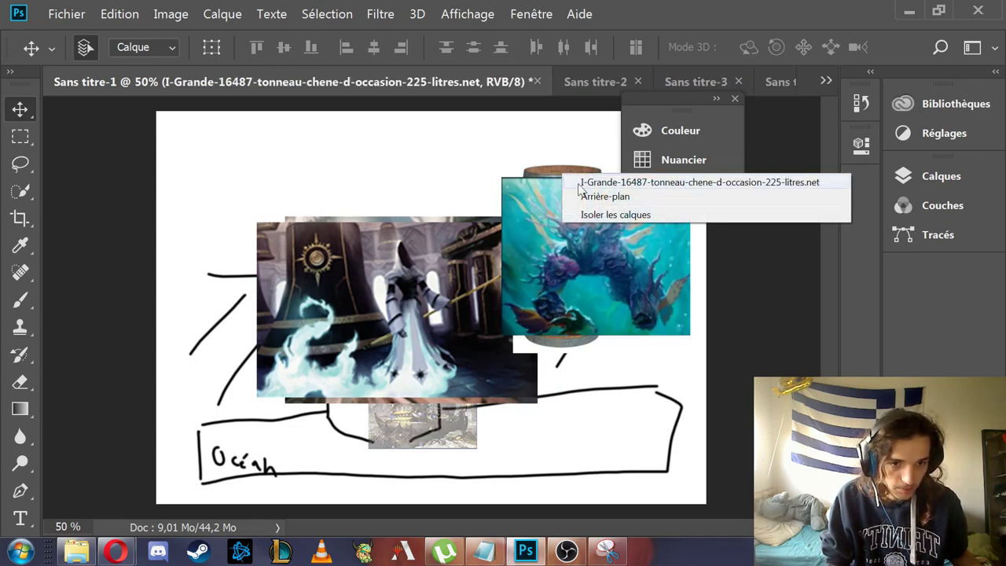
pyautogui.click(604, 268)
pyautogui.rightClick(603, 266)
pyautogui.click(640, 305)
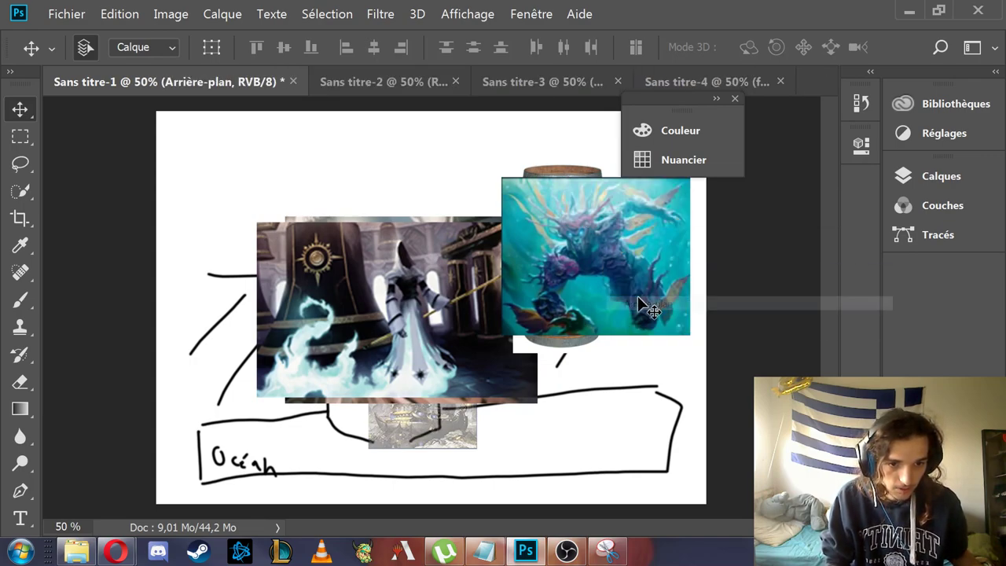
pyautogui.rightClick(582, 165)
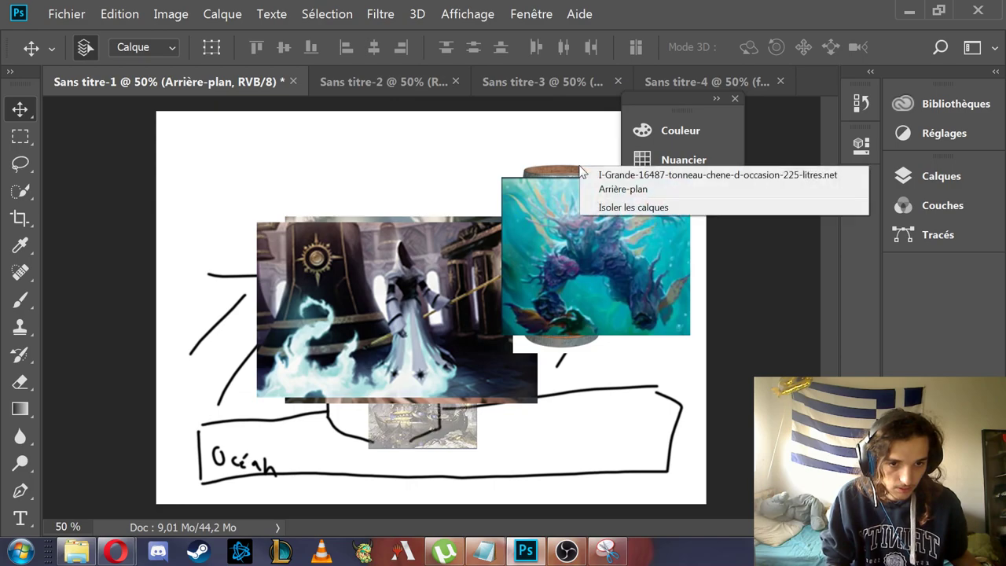
pyautogui.click(625, 189)
pyautogui.rightClick(629, 234)
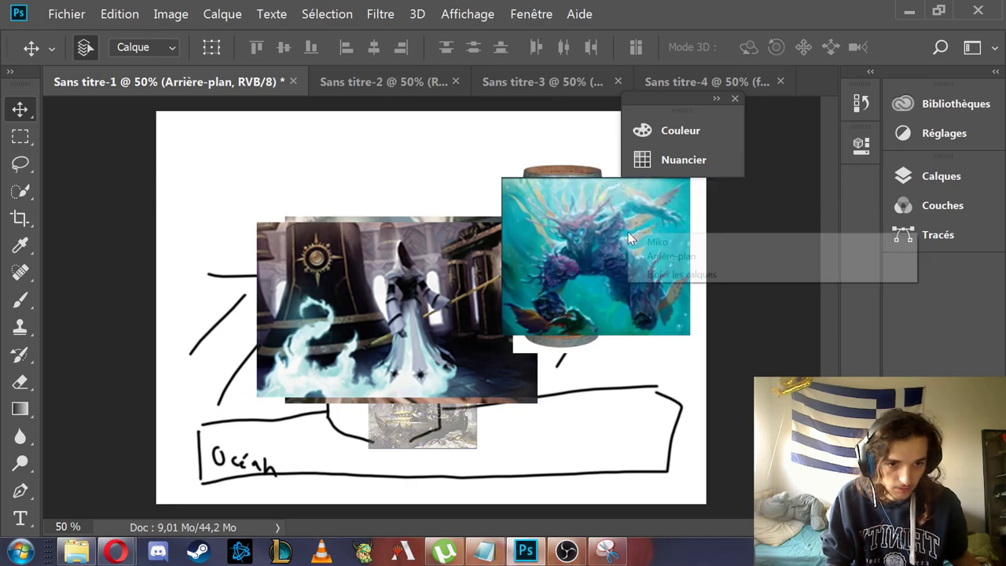
pyautogui.click(657, 242)
pyautogui.rightClick(661, 245)
pyautogui.click(672, 266)
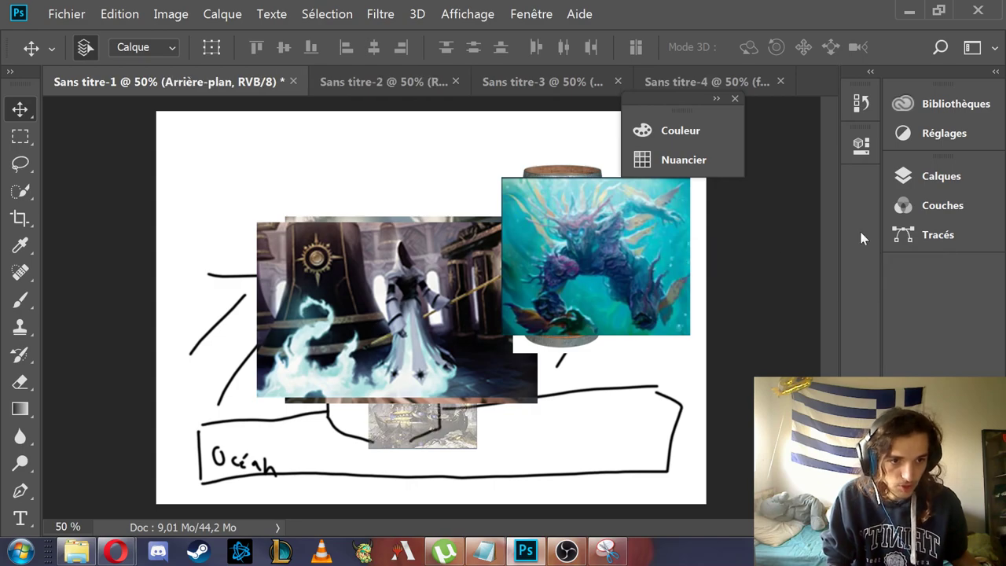
# Reorder the layers so the barrel sits in front of the Miko image
pyautogui.click(925, 178)
pyautogui.moveTo(694, 324); pyautogui.dragTo(687, 289)
pyautogui.click(843, 166)
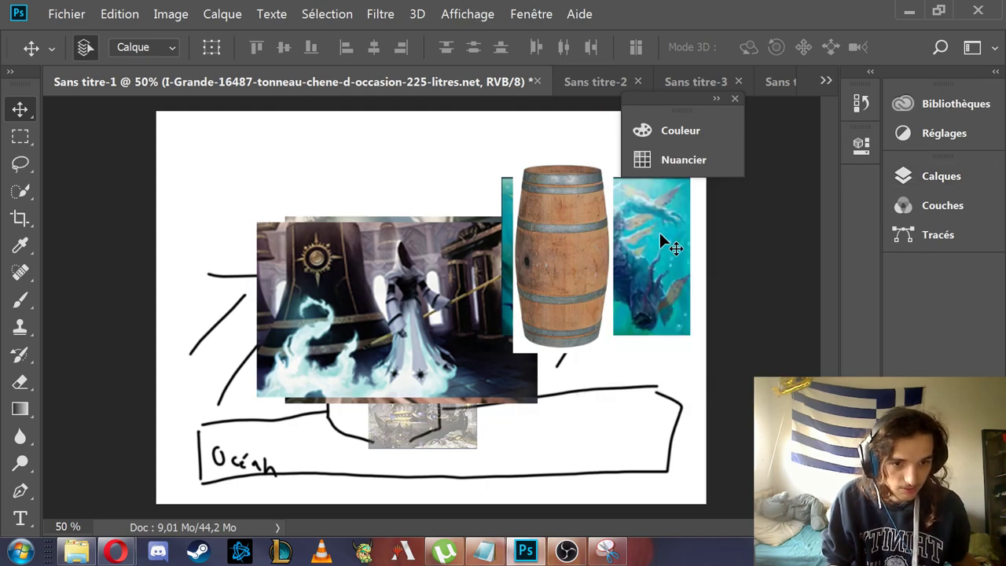
# Move the barrel down and rotate it onto its side across the lower part of the Miko image
pyautogui.moveTo(580, 218); pyautogui.dragTo(565, 290)
pyautogui.press('ctrl')
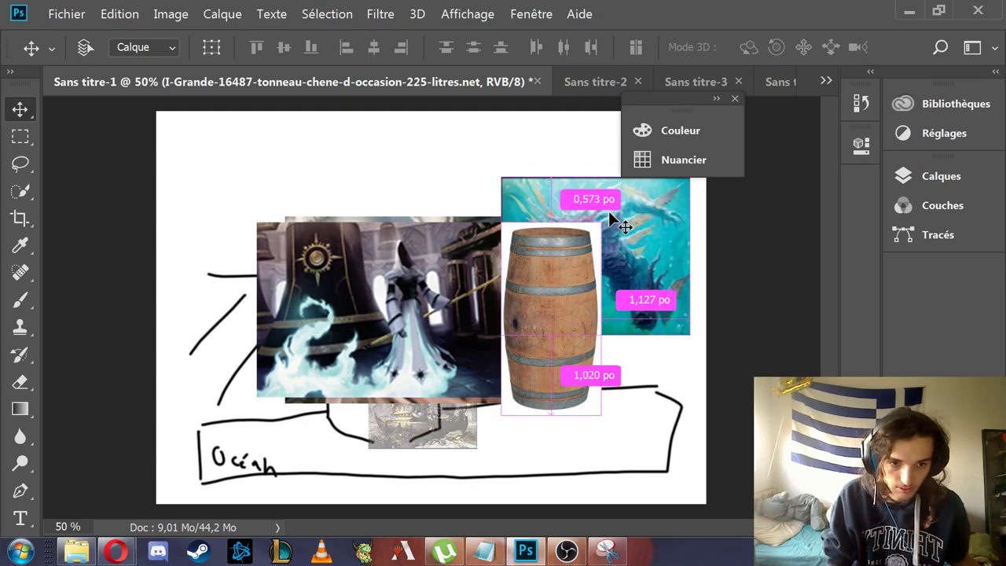
pyautogui.hotkey('ctrl', 't')
pyautogui.moveTo(629, 263); pyautogui.dragTo(655, 363)
pyautogui.moveTo(617, 313); pyautogui.dragTo(650, 299)
pyautogui.press('Return')
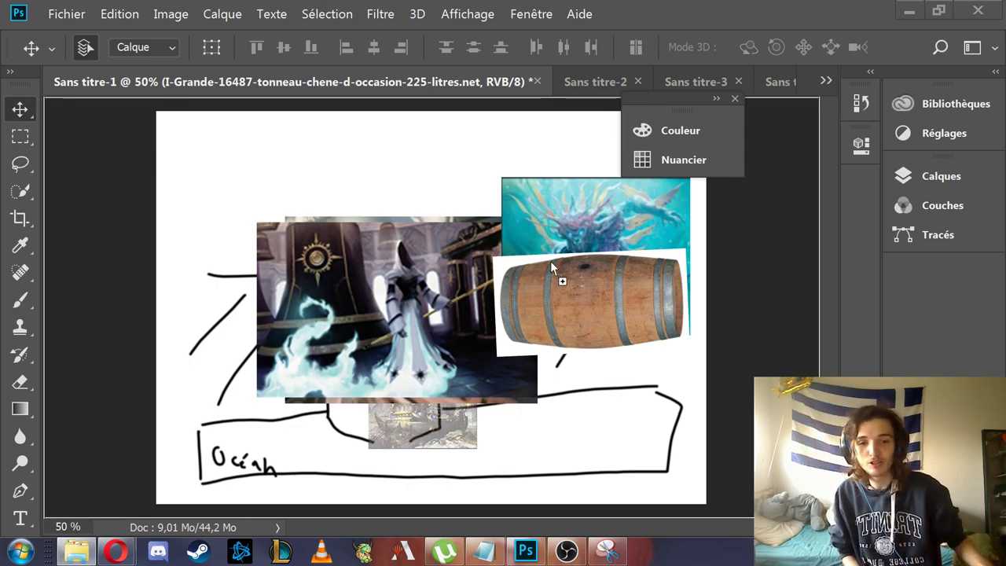
# Place the mass thunes image, enlarge it to about 267%, and move it over the middle of the sketch
pyautogui.moveTo(1005, 283); pyautogui.dragTo(389, 299)
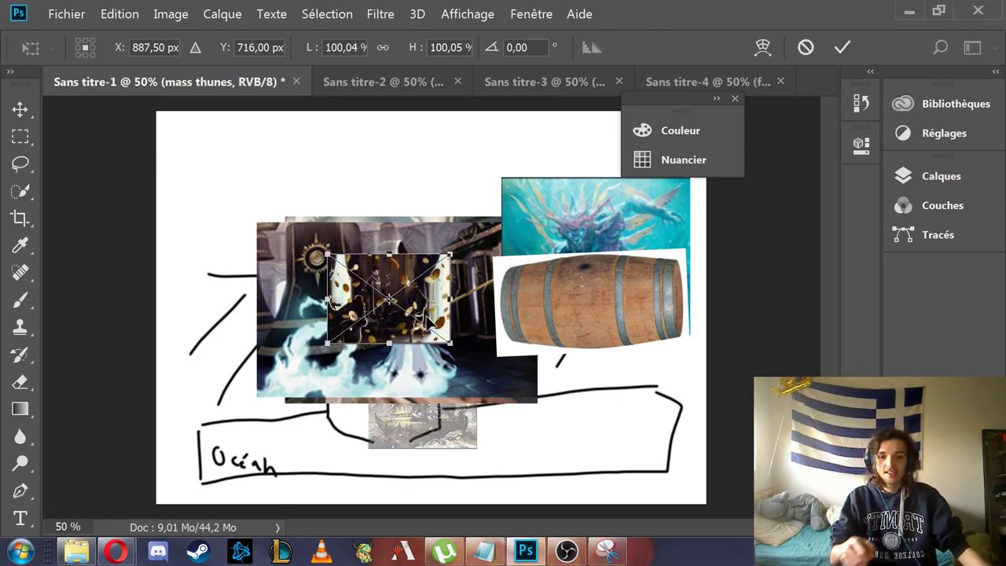
pyautogui.moveTo(449, 343); pyautogui.dragTo(670, 485)
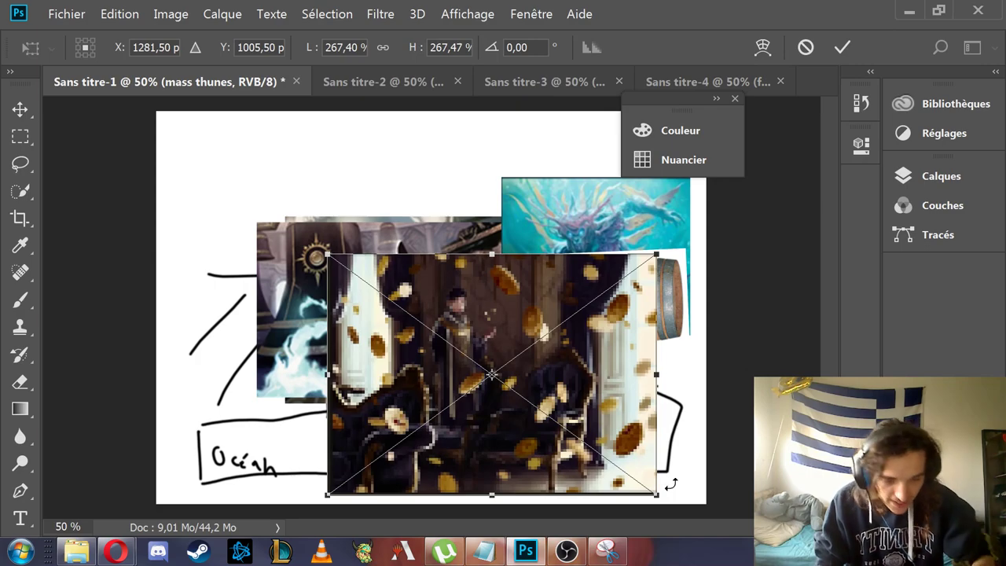
pyautogui.press('Return')
pyautogui.moveTo(596, 408); pyautogui.dragTo(554, 376)
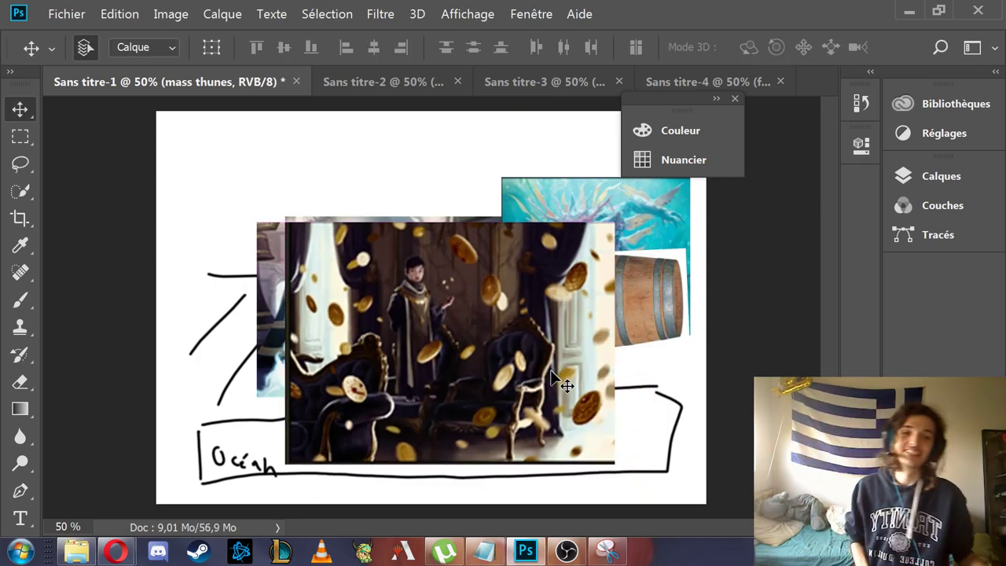
# Move the Miko and fantome nrv images up behind the mass thunes image so they adjoin, and shift the barrel slightly down
pyautogui.moveTo(610, 223); pyautogui.dragTo(540, 197)
pyautogui.moveTo(263, 251); pyautogui.dragTo(195, 163)
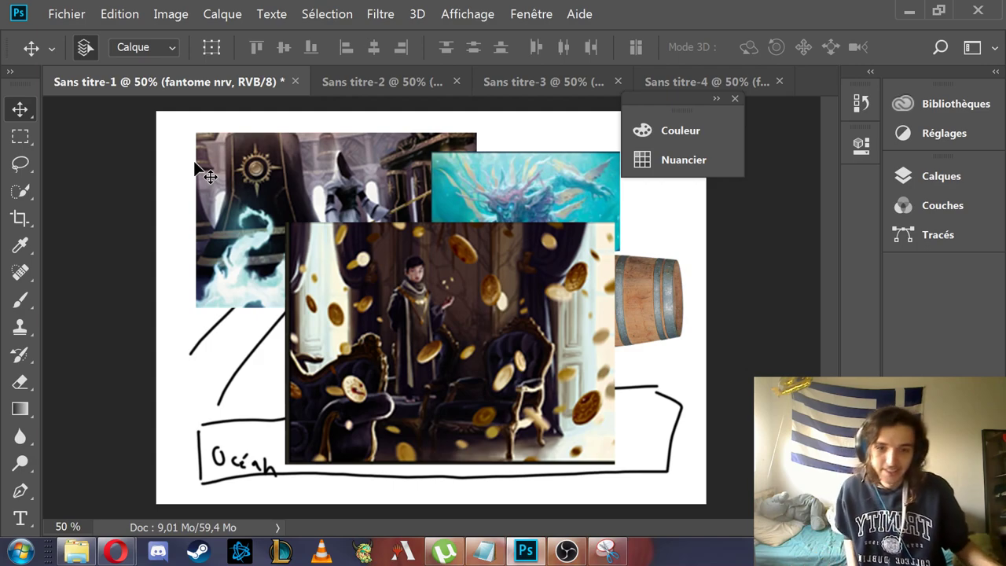
pyautogui.moveTo(505, 171); pyautogui.dragTo(523, 161)
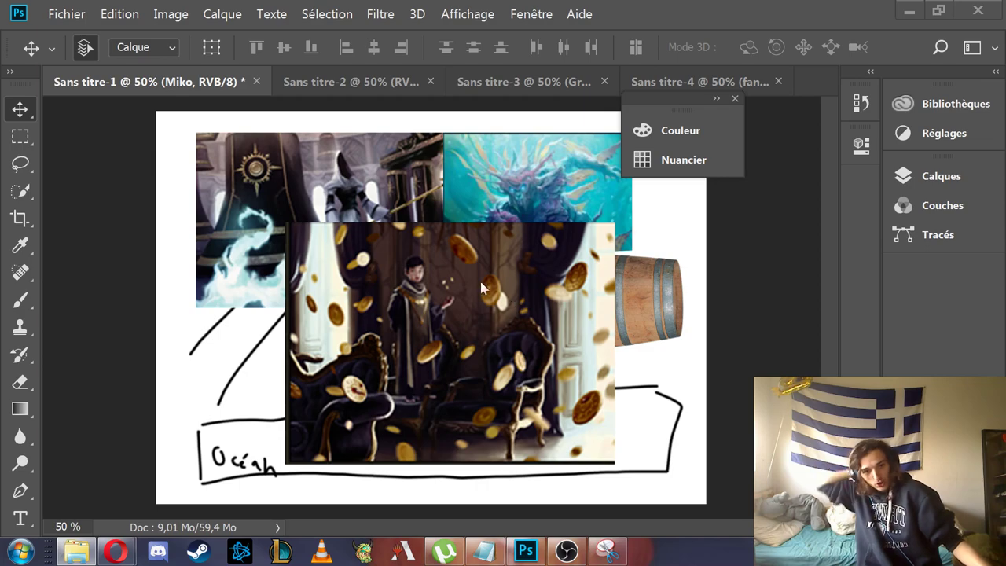
pyautogui.moveTo(621, 297); pyautogui.dragTo(661, 306)
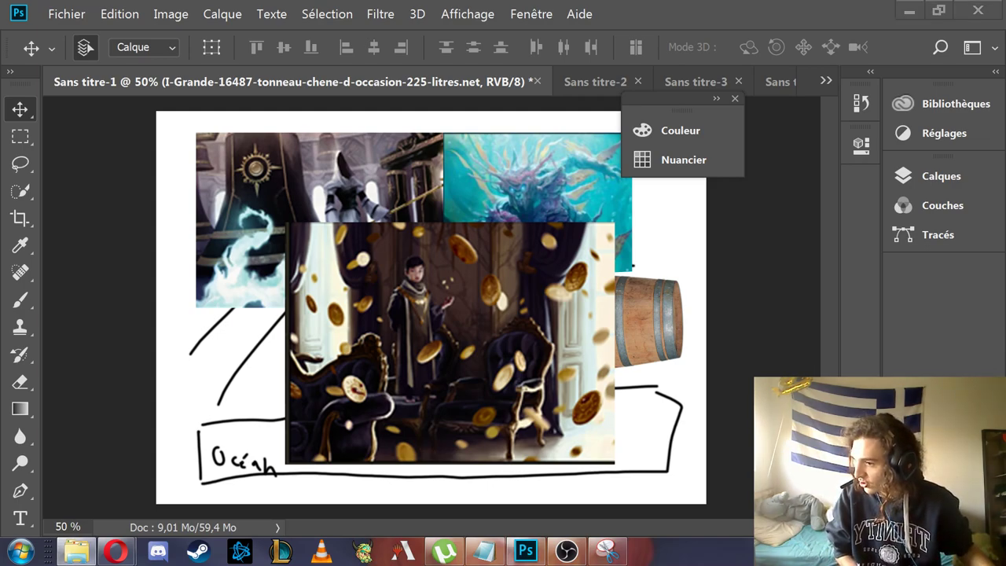
# Place the medge image at about 100% scale over the upper right part of the Miko image
pyautogui.moveTo(1005, 185); pyautogui.dragTo(497, 174)
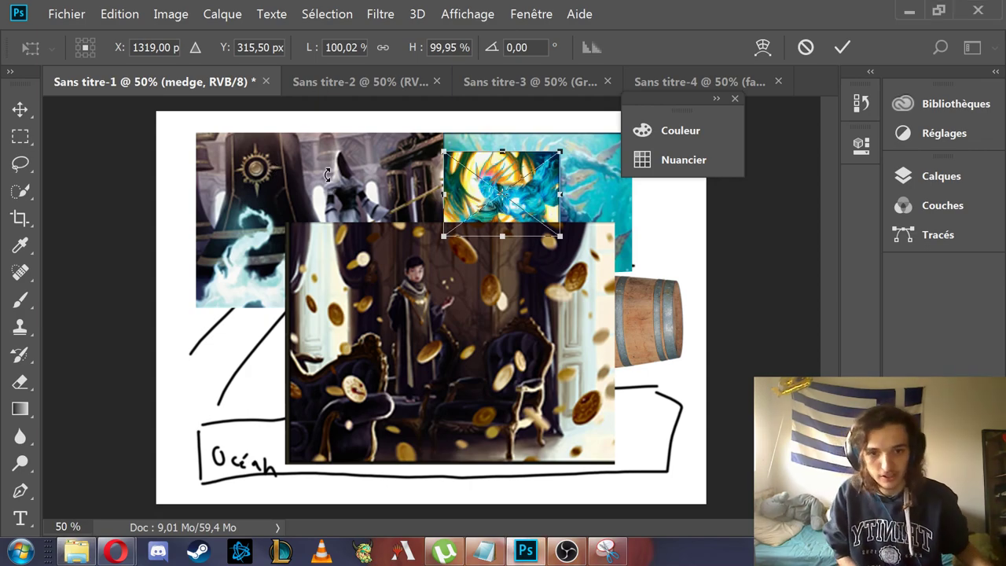
pyautogui.moveTo(518, 194); pyautogui.dragTo(593, 186)
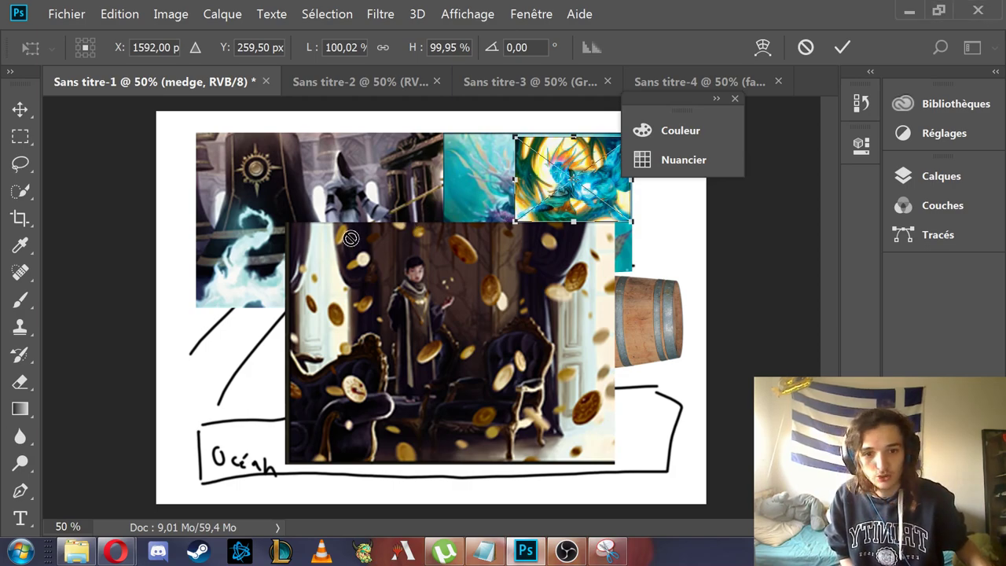
pyautogui.press('Return')
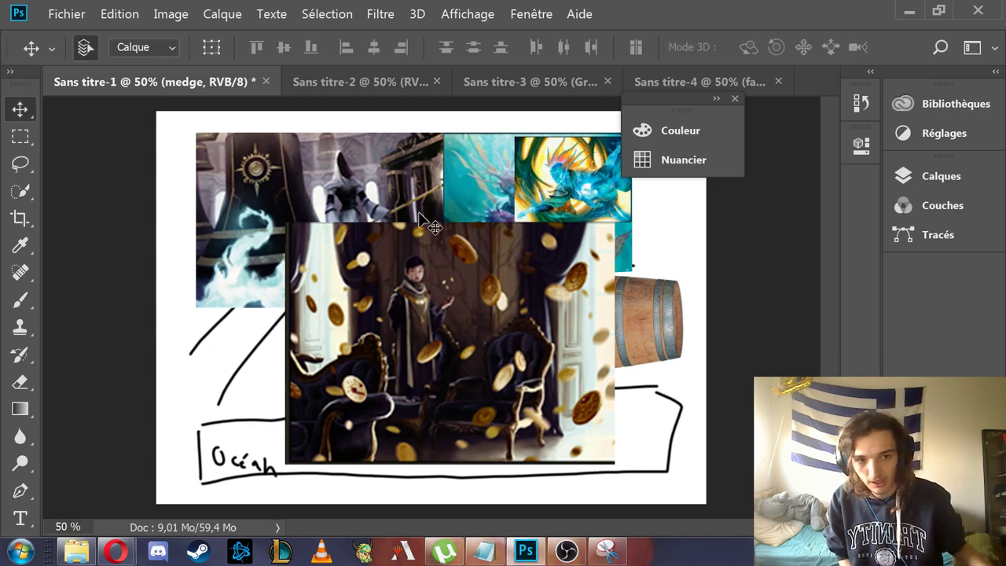
# Add the chessa image at about 100% scale and move it up over the fantome nrv image
pyautogui.hotkey('ctrl', 'v')
pyautogui.hotkey('ctrl', 't')
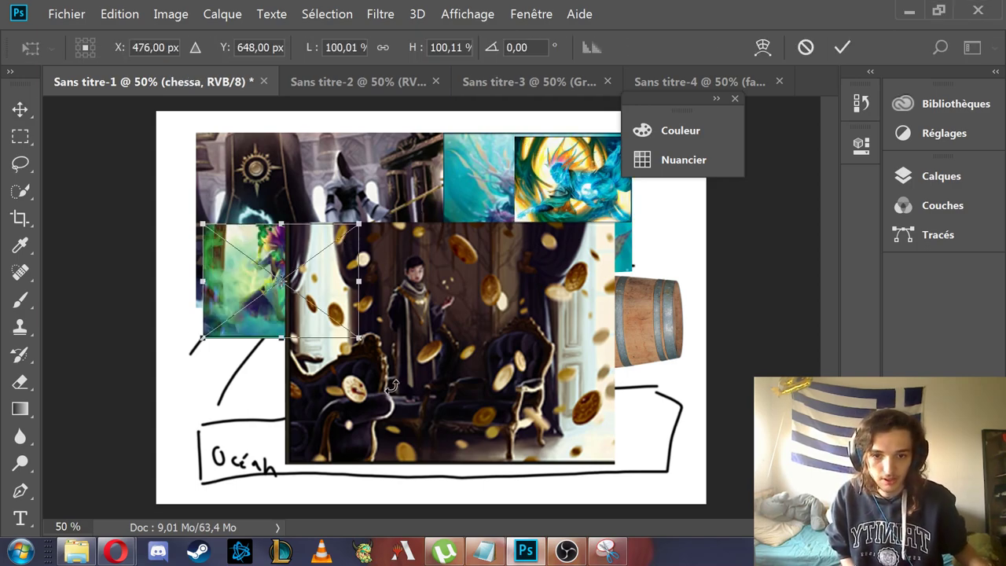
pyautogui.moveTo(346, 291); pyautogui.dragTo(332, 183)
# Put the mass thunes layer below chessa and move the chessa image to overlap the fantome nrv and mass thunes images
pyautogui.click(911, 176)
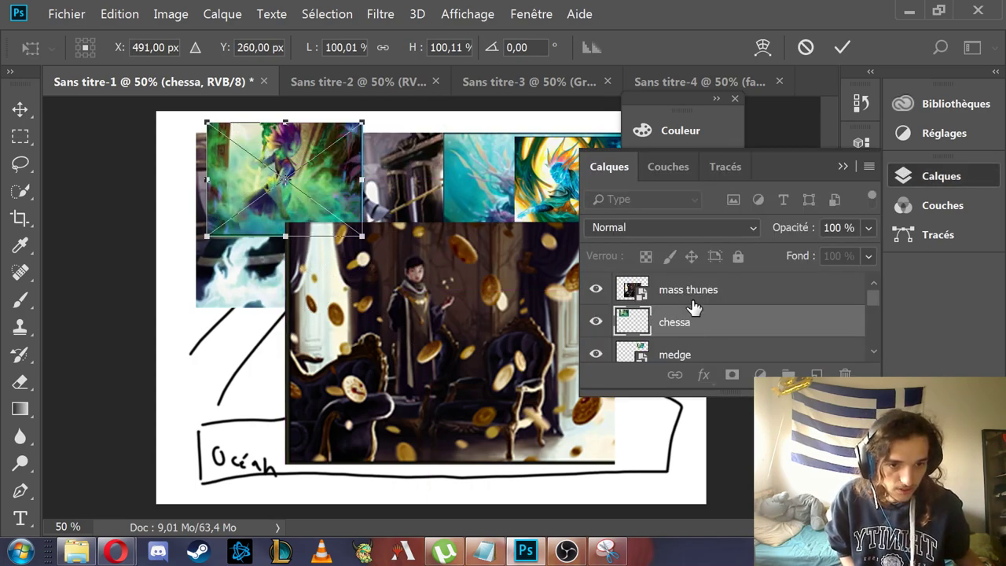
pyautogui.press('Return')
pyautogui.moveTo(698, 292); pyautogui.dragTo(705, 348)
pyautogui.moveTo(324, 180); pyautogui.dragTo(417, 234)
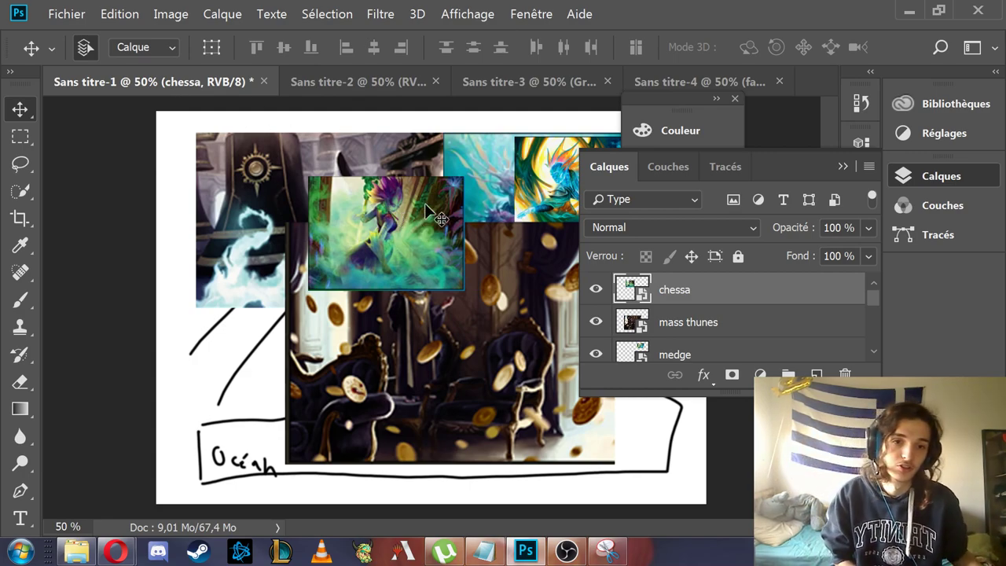
pyautogui.moveTo(424, 206); pyautogui.dragTo(390, 181)
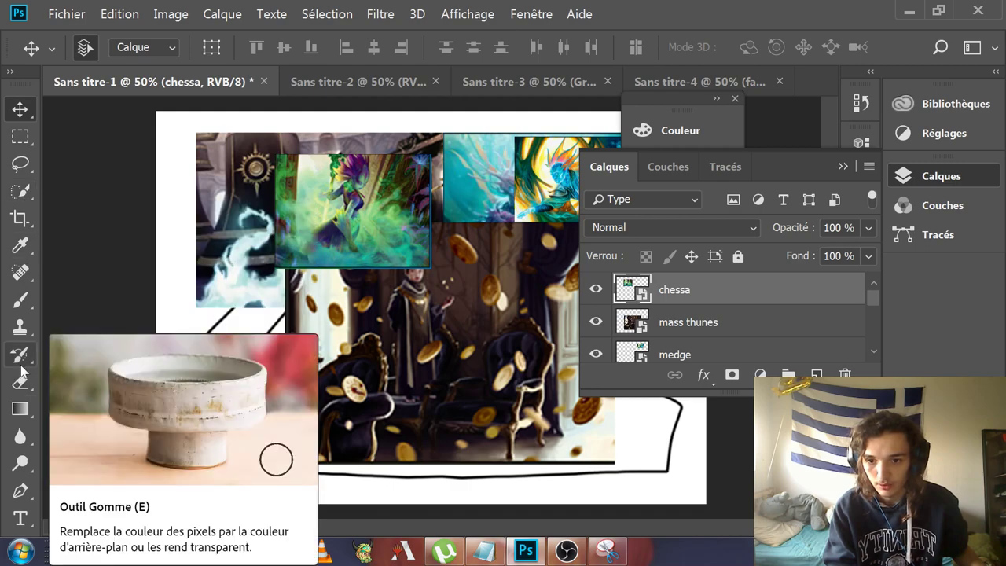
# Rasterize the chessa layer and scribble a blue patch on its right side with the 13 px Brush
pyautogui.click(20, 298)
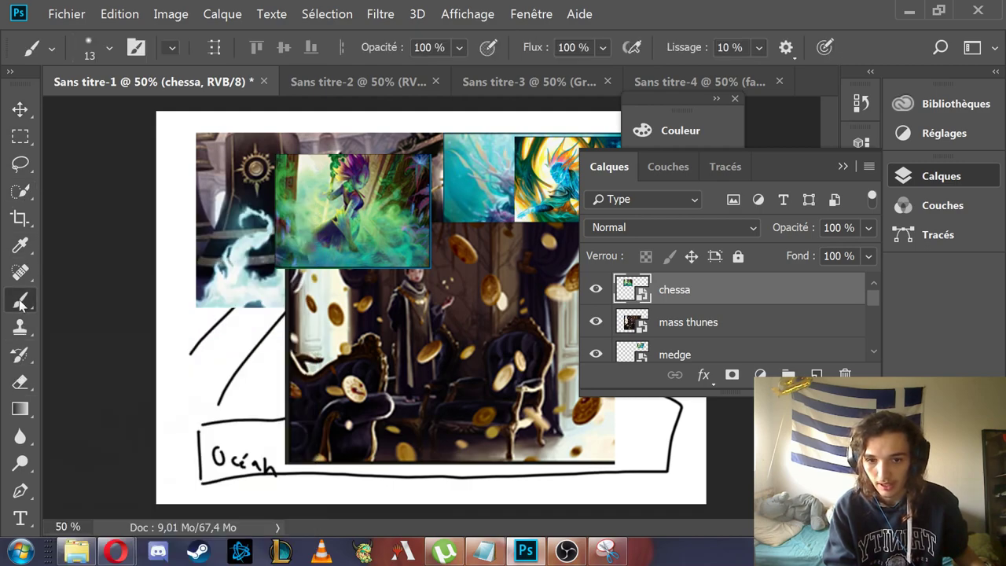
pyautogui.click(383, 211)
pyautogui.click(449, 241)
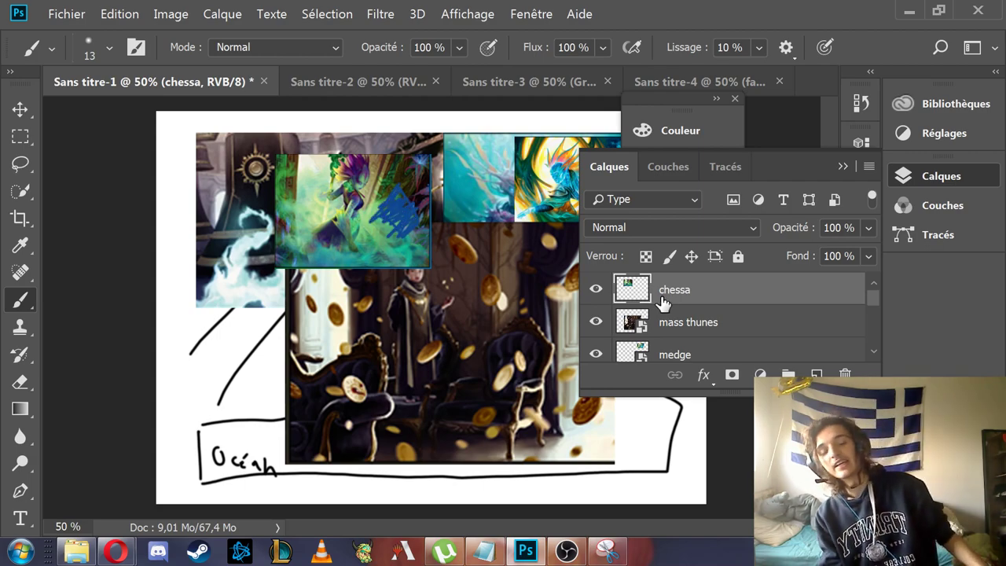
# Hide the mass thunes, medge, barrel and Miko layers
pyautogui.click(596, 324)
pyautogui.click(597, 355)
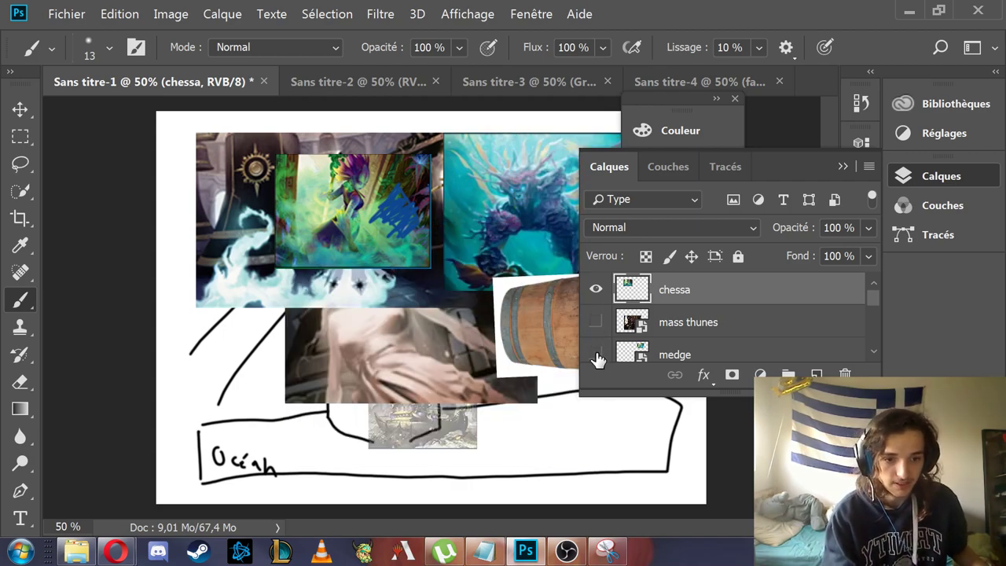
pyautogui.scroll(-1, 610, 333)
pyautogui.click(596, 354)
pyautogui.scroll(-1, 612, 329)
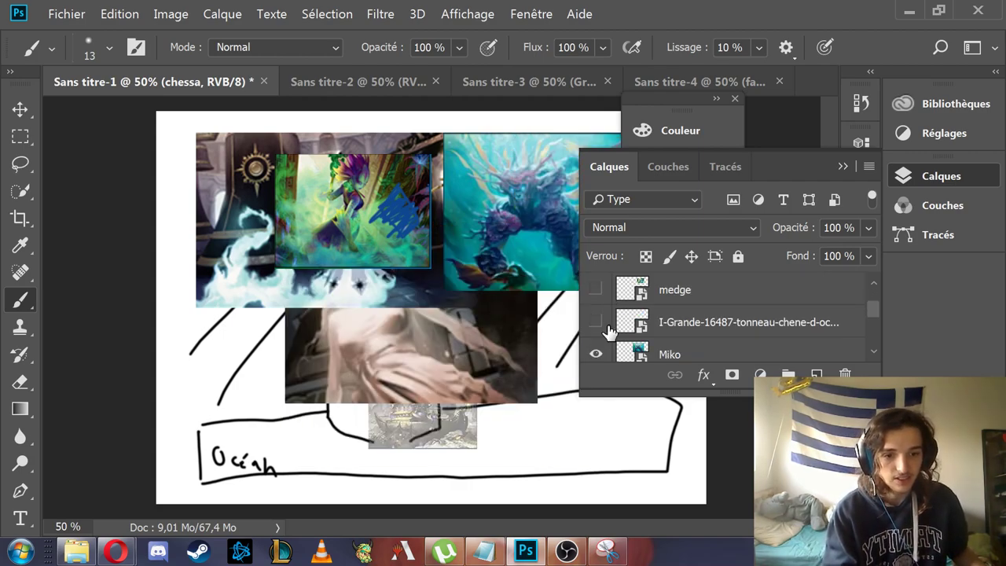
pyautogui.click(595, 354)
pyautogui.scroll(-1, 602, 340)
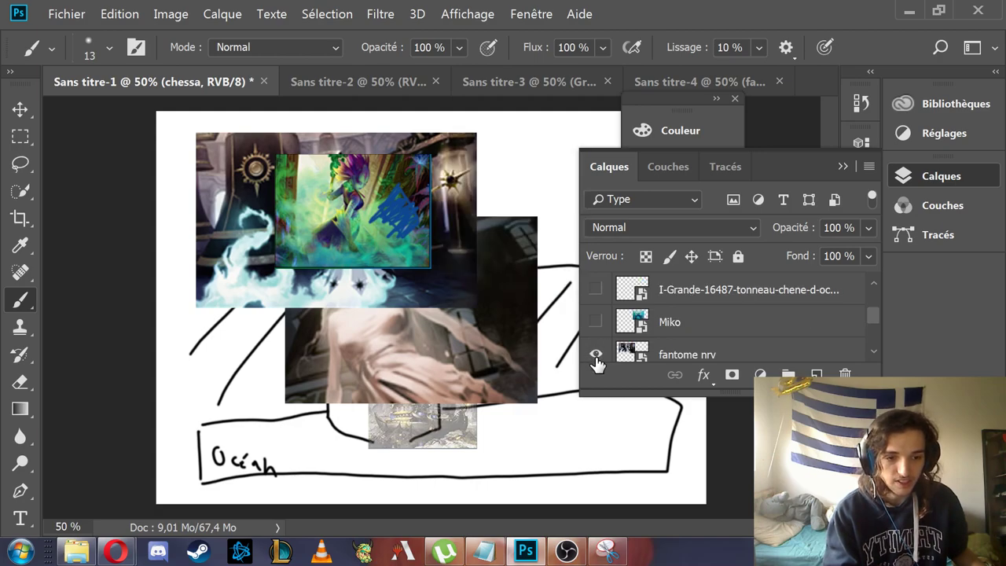
# Hide the fantome and le bato layers, leaving the background sketch, fantome nrv and chessa shown
pyautogui.scroll(-1, 599, 360)
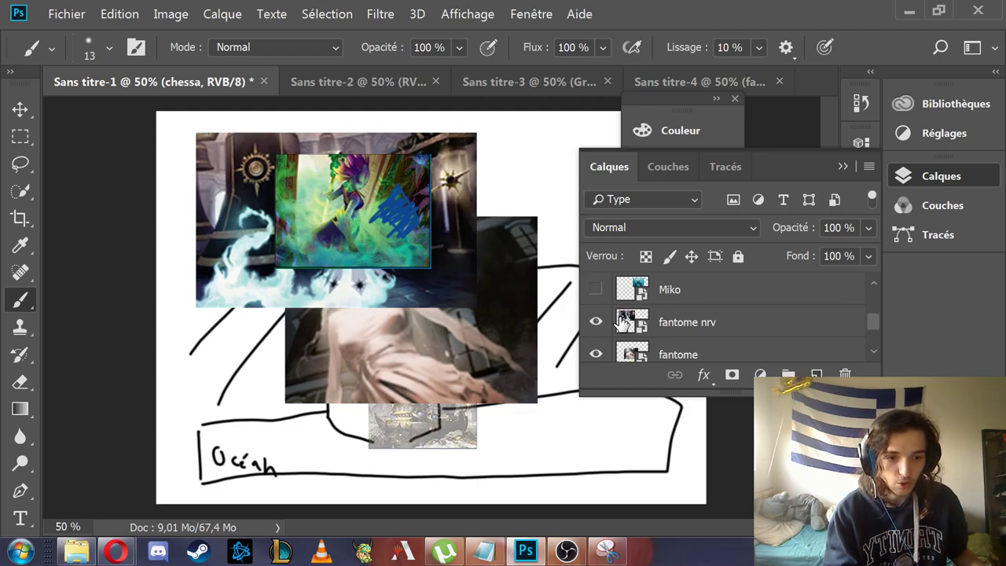
pyautogui.click(597, 355)
pyautogui.scroll(-1, 599, 355)
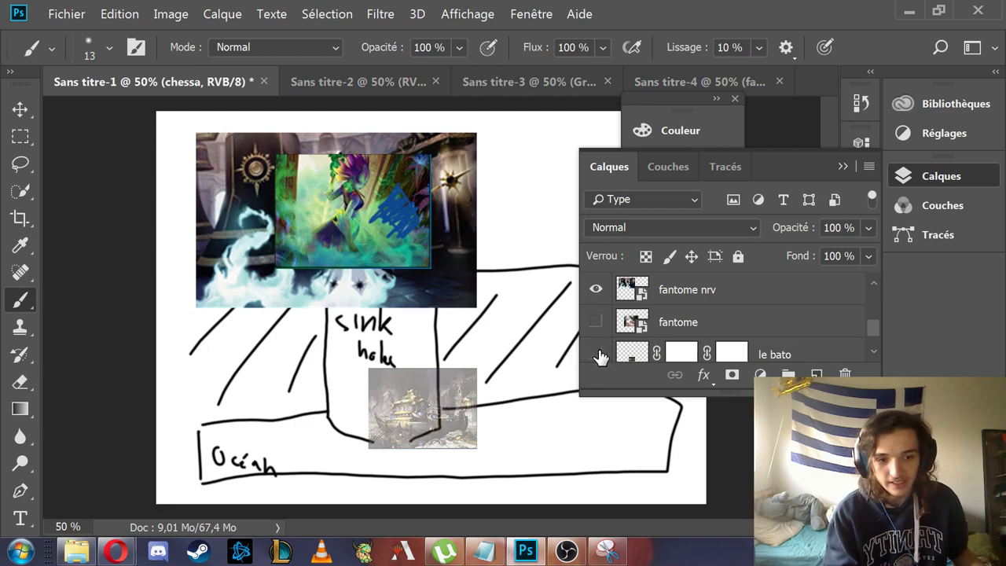
pyautogui.click(596, 354)
pyautogui.scroll(-1, 635, 328)
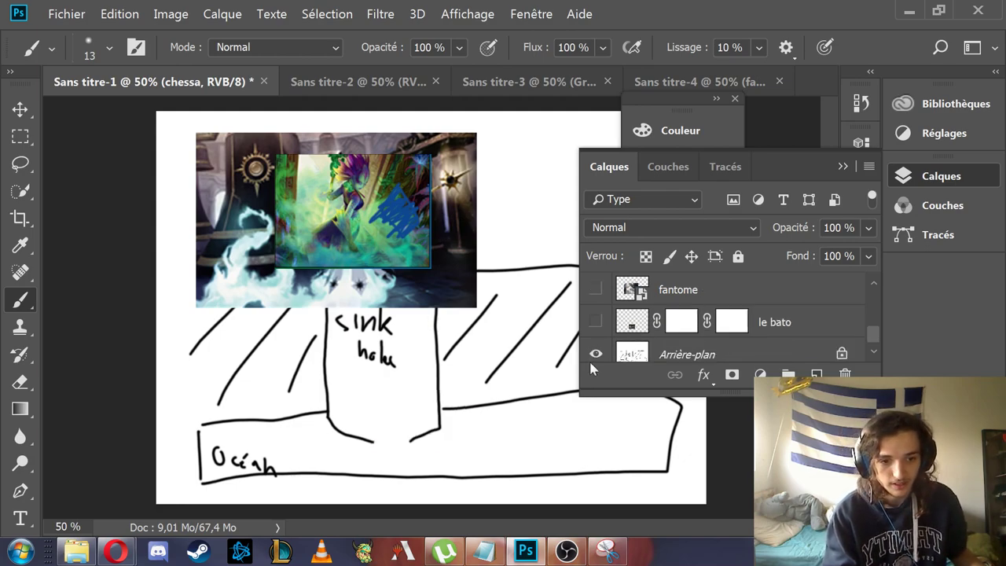
pyautogui.scroll(-1, 595, 362)
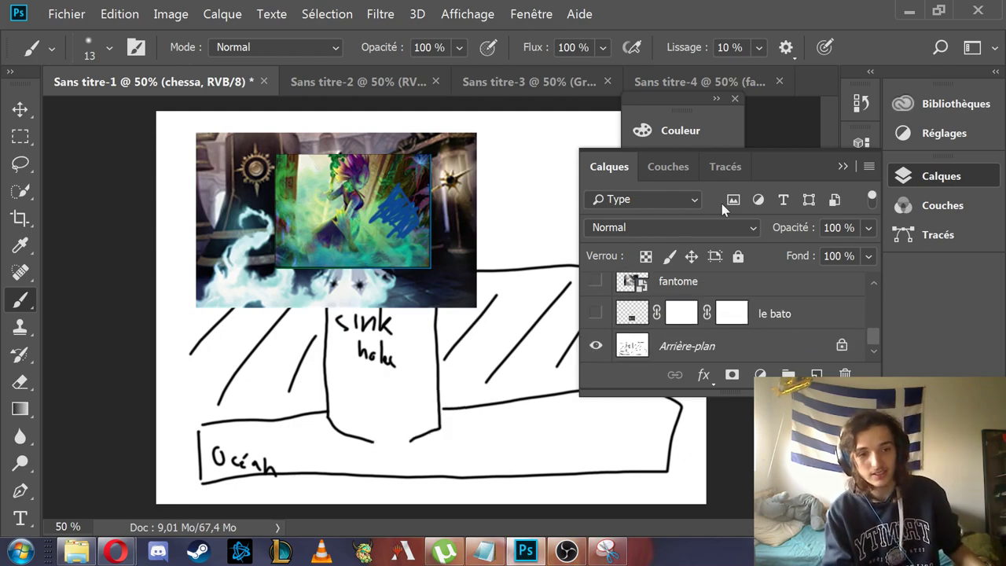
pyautogui.click(841, 167)
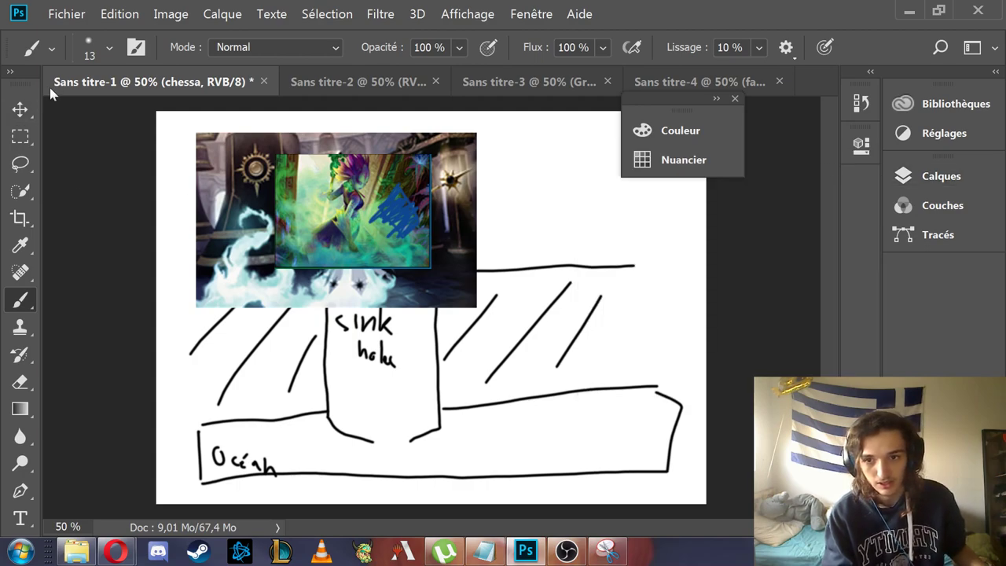
# Move the chessa image beside the fantome nrv image and add the krasis image at about 100% scale over the Océan box
pyautogui.click(20, 109)
pyautogui.moveTo(412, 204)
pyautogui.mouseDown()
pyautogui.moveTo(490, 204)
pyautogui.moveTo(593, 183)
pyautogui.mouseUp()
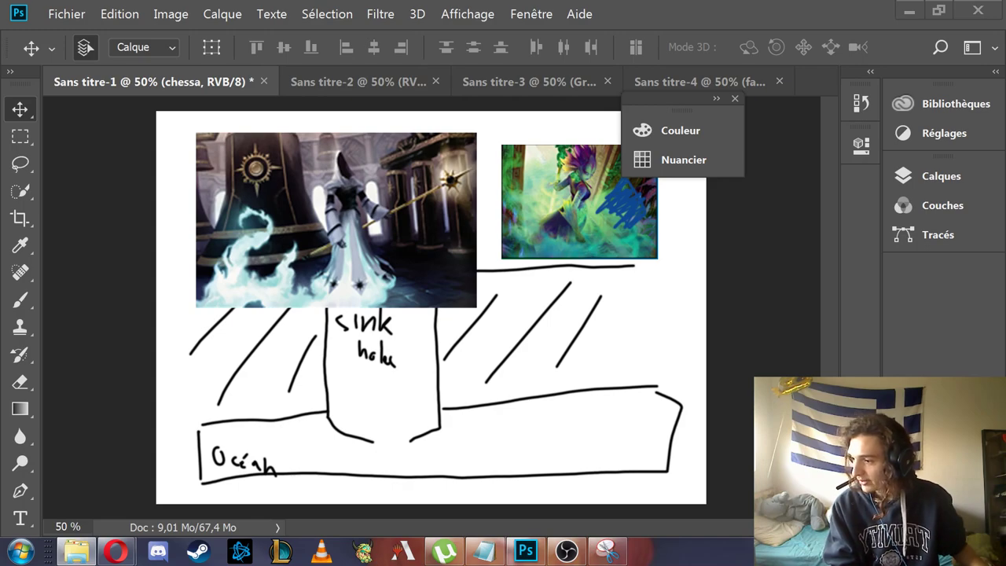
pyautogui.moveTo(365, 364); pyautogui.dragTo(318, 448)
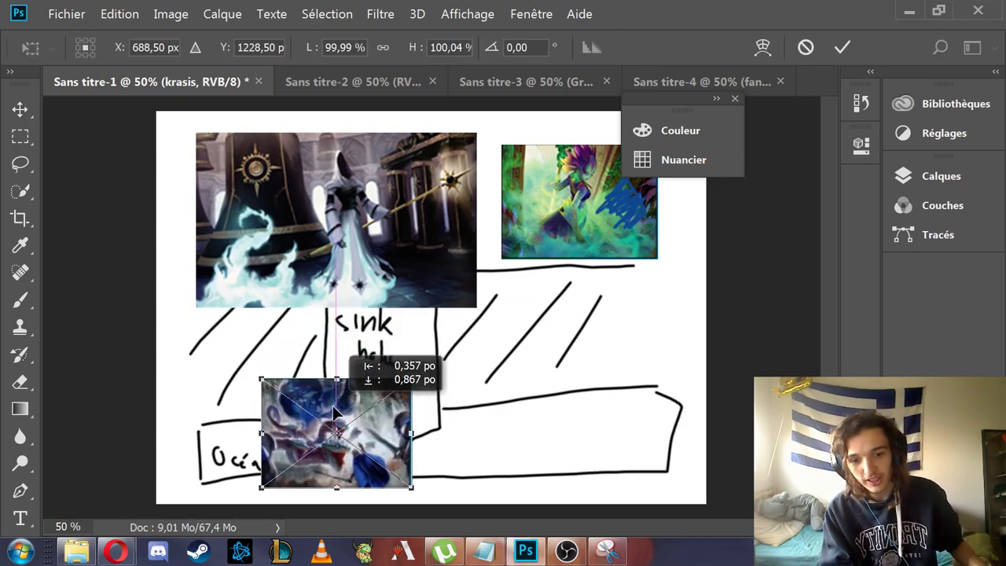
pyautogui.press('Return')
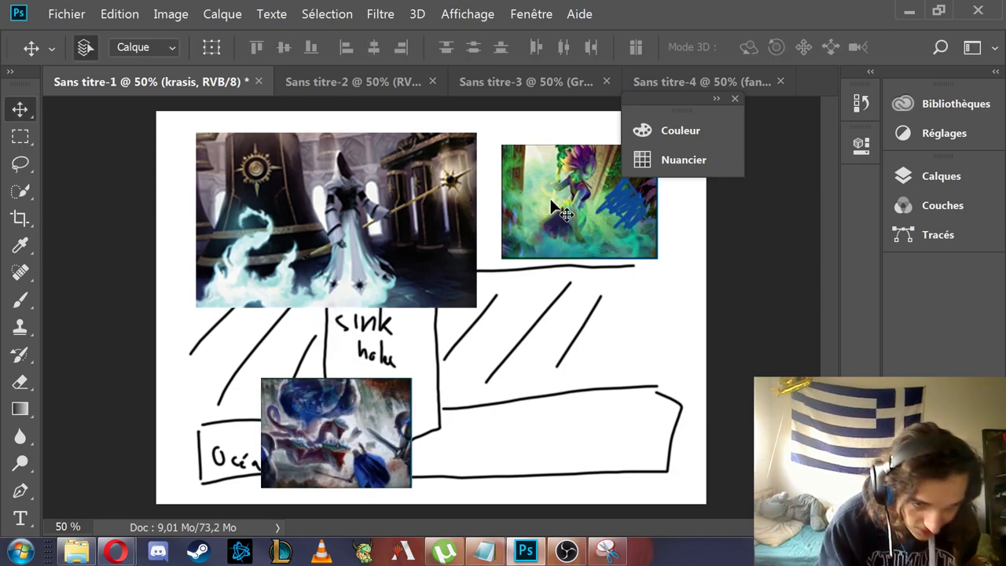
# Move the chessa image down to the base of the sinkhole and shift krasis so it overlaps chessa's lower left corner
pyautogui.moveTo(526, 238); pyautogui.dragTo(378, 384)
pyautogui.moveTo(326, 440)
pyautogui.mouseDown()
pyautogui.moveTo(309, 458)
pyautogui.moveTo(319, 439)
pyautogui.mouseUp()
pyautogui.moveTo(397, 370); pyautogui.dragTo(438, 364)
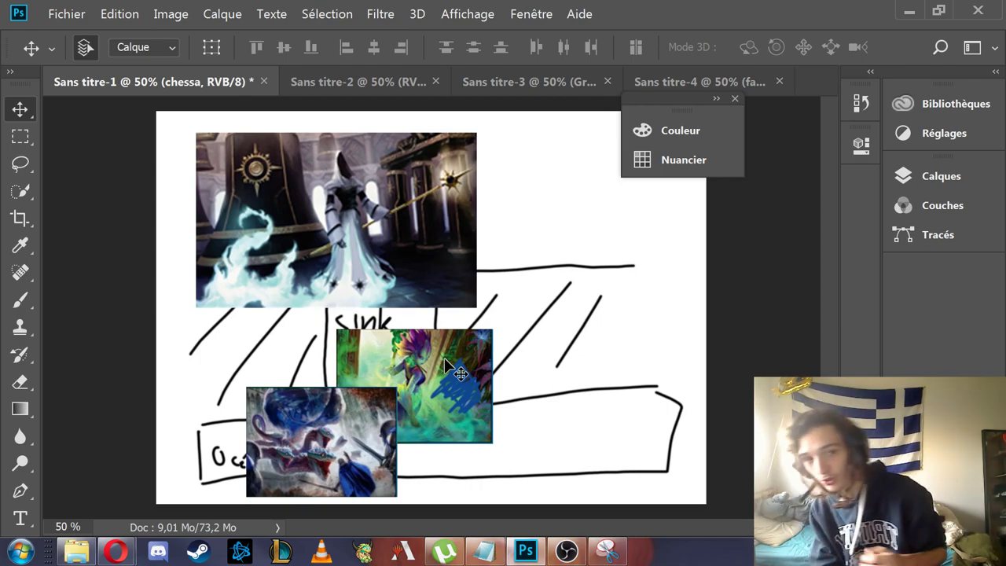
# Shrink the fantome nrv image to about 83% width and 102% height and place it over the krasis image
pyautogui.moveTo(420, 255); pyautogui.dragTo(405, 297)
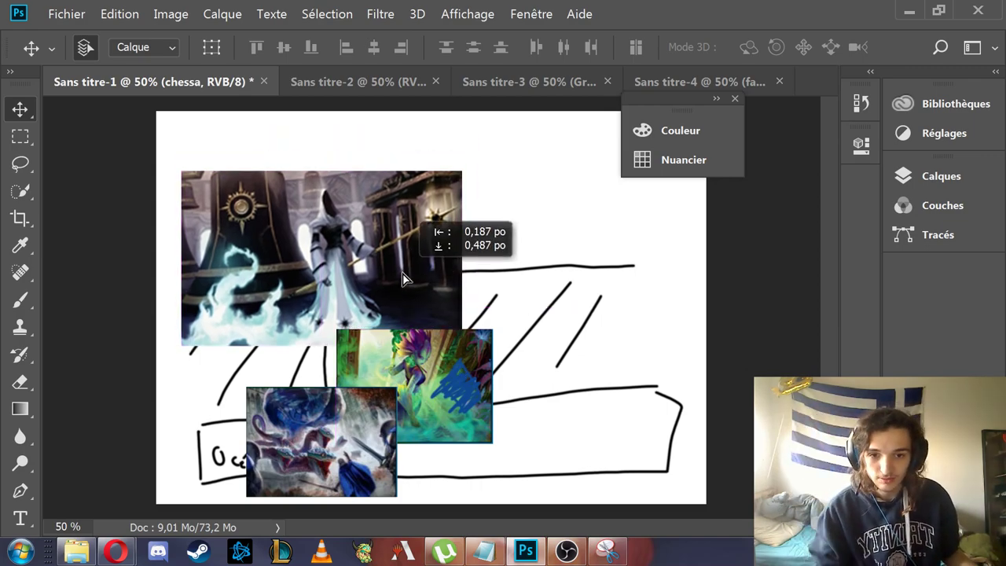
pyautogui.hotkey('ctrl', 't')
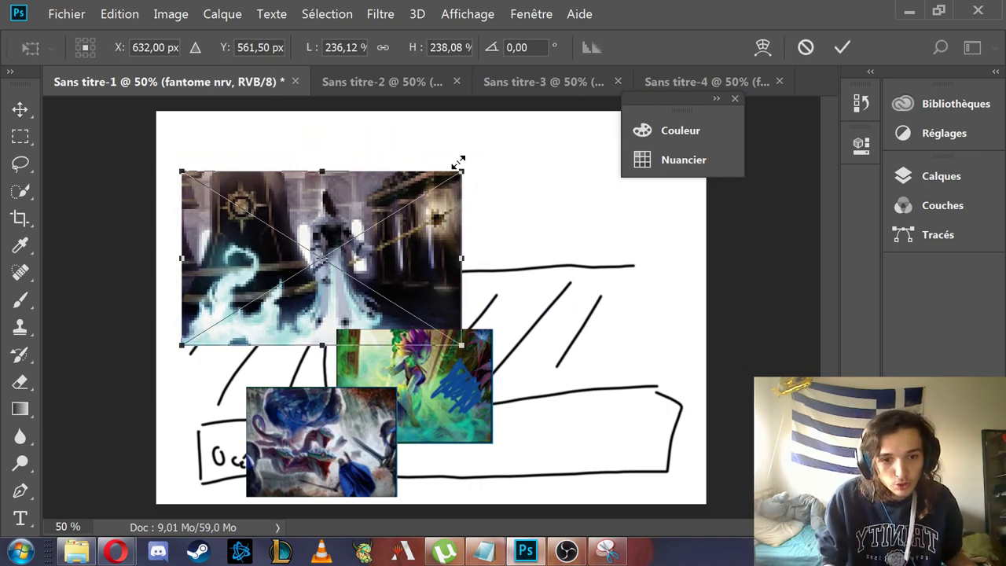
pyautogui.moveTo(459, 163); pyautogui.dragTo(337, 247)
pyautogui.moveTo(345, 383); pyautogui.dragTo(361, 435)
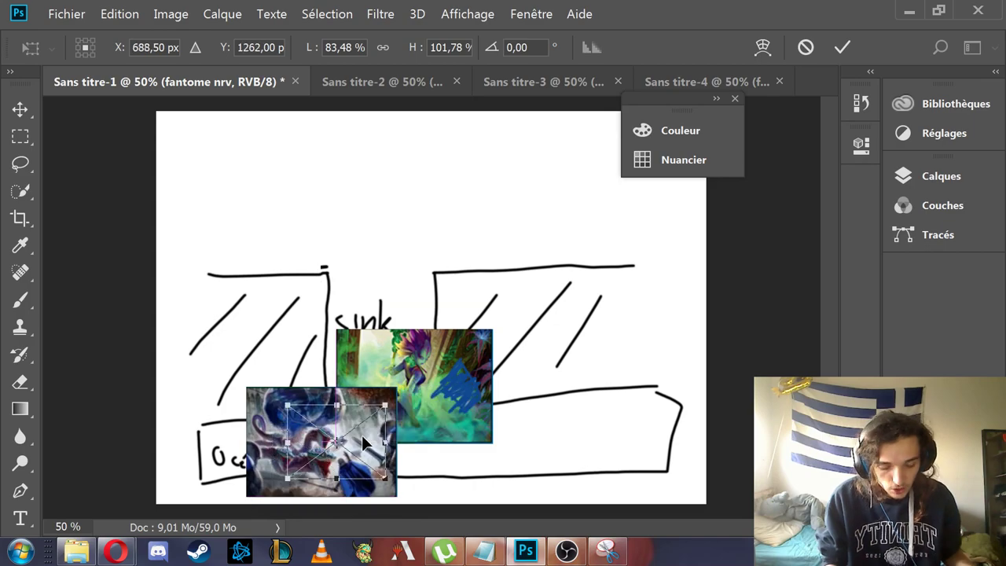
pyautogui.press('Return')
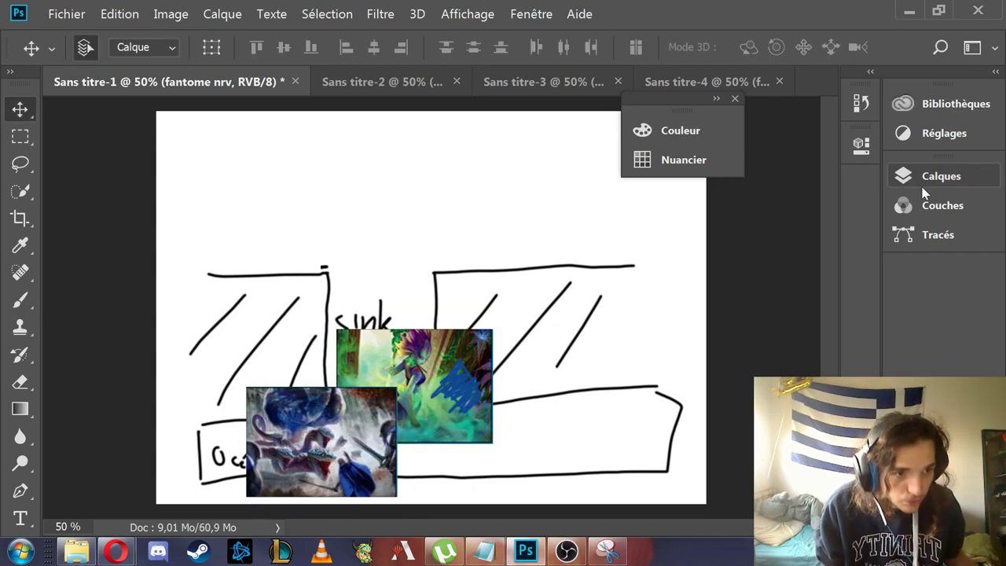
# Bring the fantome nrv layer to the top of the stack, above krasis
pyautogui.click(926, 180)
pyautogui.scroll(-1, 707, 324)
pyautogui.scroll(1, 710, 324)
pyautogui.scroll(-2, 710, 324)
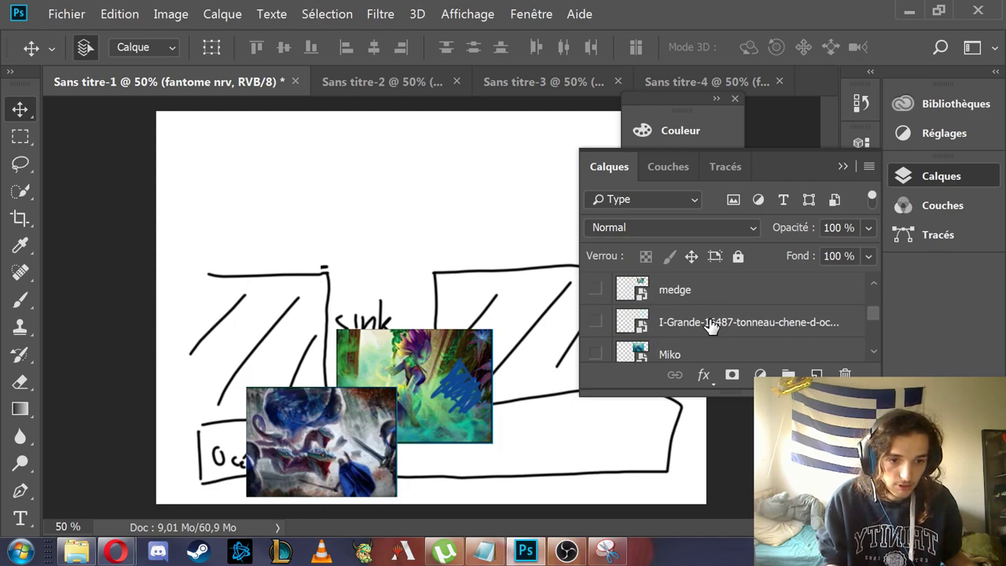
pyautogui.moveTo(713, 356); pyautogui.dragTo(704, 272)
pyautogui.scroll(-5, 712, 287)
pyautogui.moveTo(701, 325); pyautogui.dragTo(710, 281)
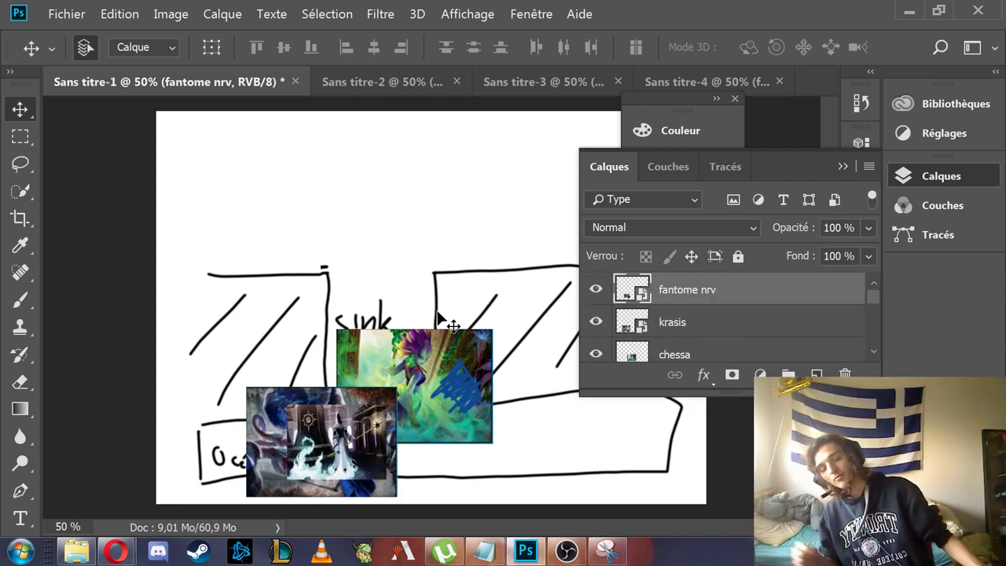
# Move the chessa image up over the sinkhole and add the keyrune image at about 100% scale over the upper canvas
pyautogui.moveTo(425, 357); pyautogui.dragTo(394, 299)
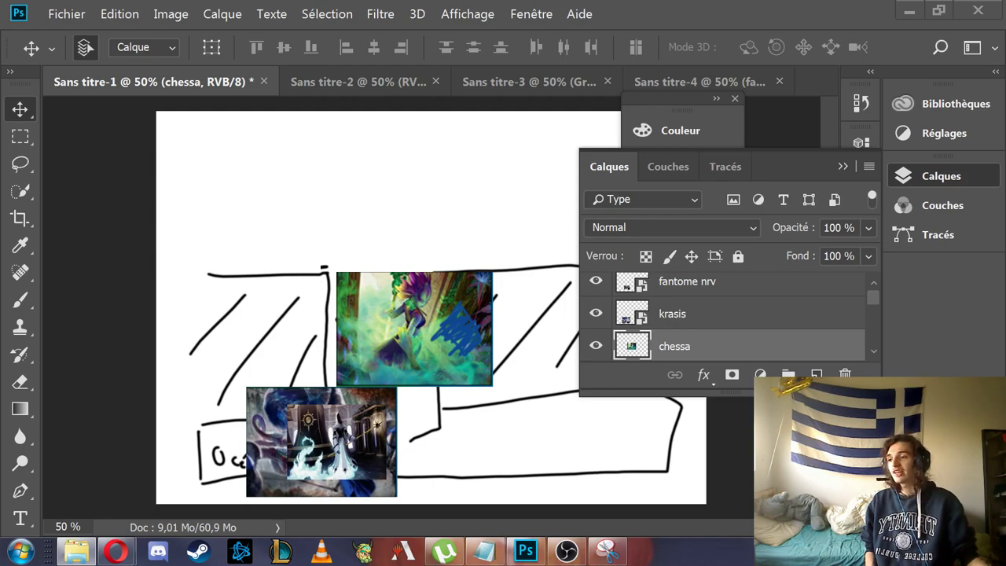
pyautogui.moveTo(377, 254); pyautogui.dragTo(385, 289)
pyautogui.moveTo(482, 251)
pyautogui.mouseDown()
pyautogui.moveTo(483, 283)
pyautogui.moveTo(484, 244)
pyautogui.mouseUp()
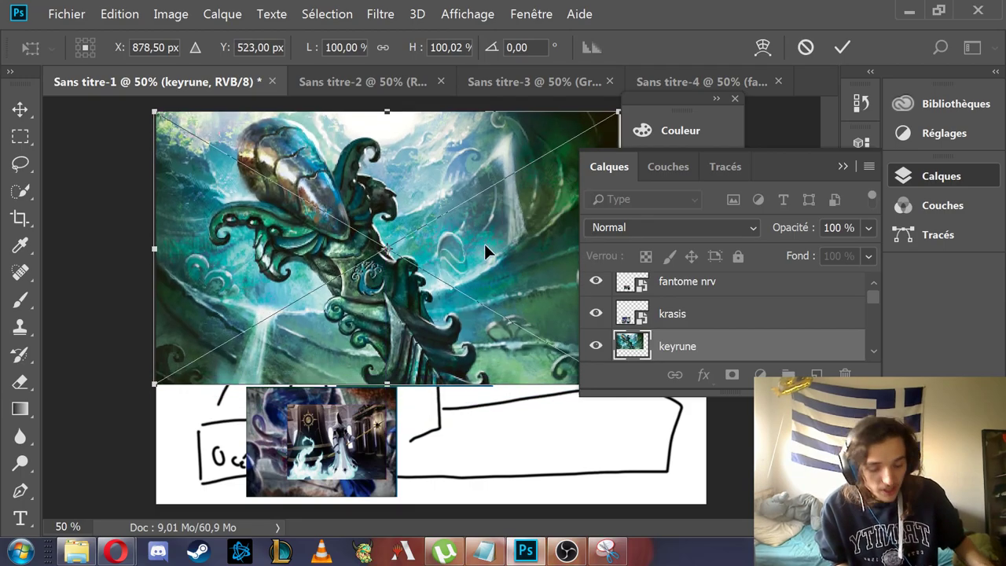
pyautogui.press('Return')
pyautogui.click(843, 167)
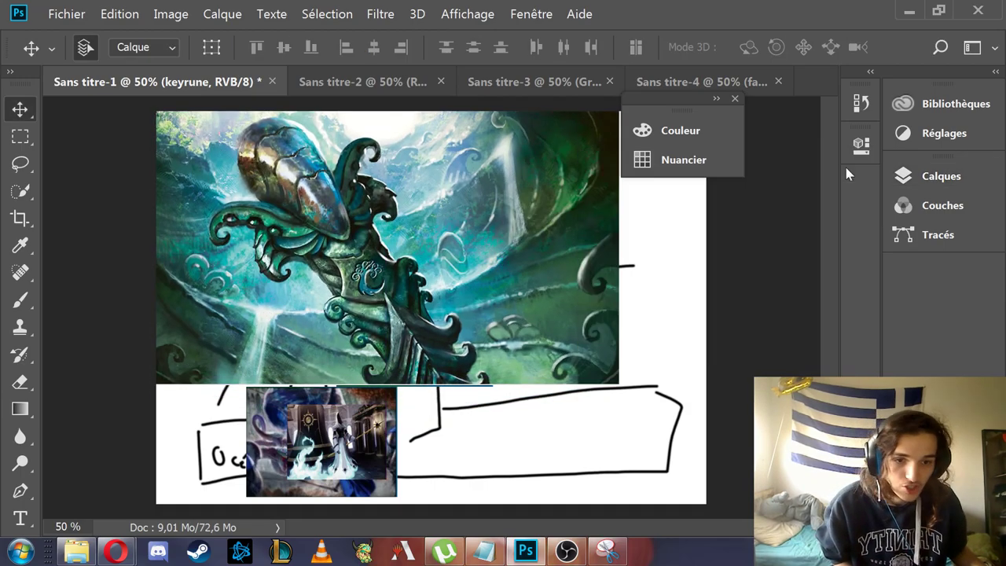
# Switch to the Opera browser and search Google for "momir, vig"
pyautogui.click(909, 11)
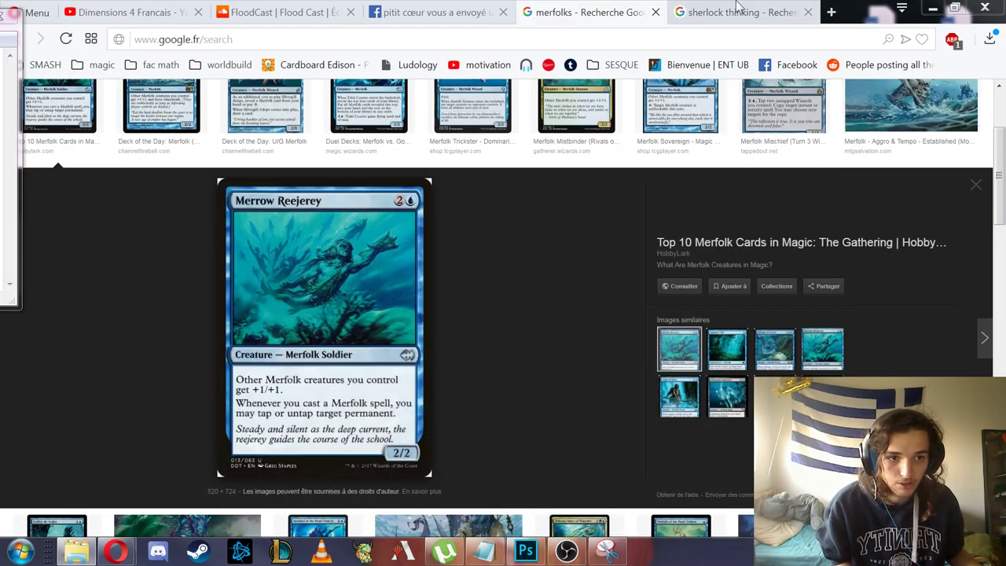
pyautogui.click(711, 41)
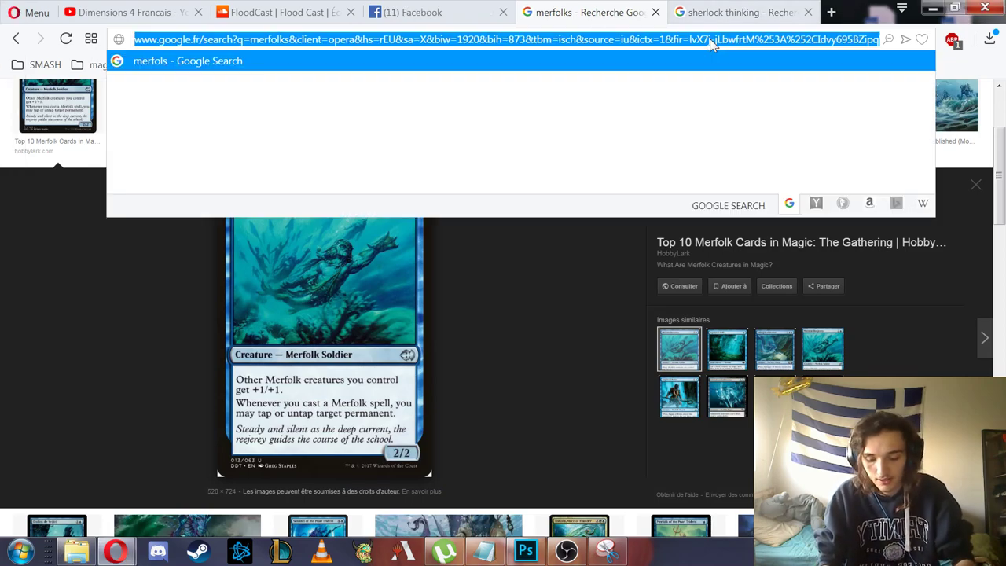
pyautogui.write('momir, vig')
pyautogui.press('Return')
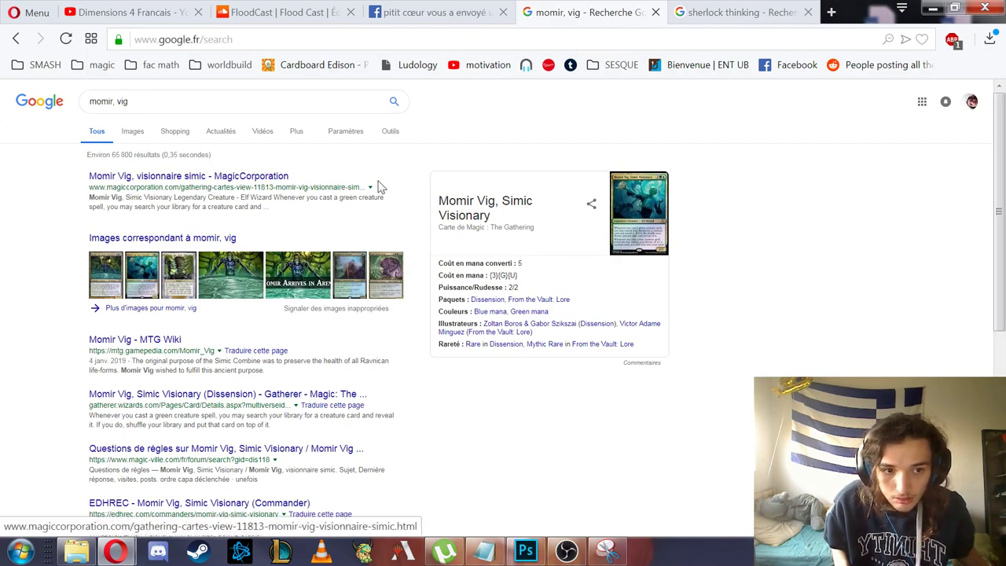
# Open the Momir Vig card's page on magic-ville.com, examine its artwork and text, and return to Photoshop
pyautogui.click(651, 198)
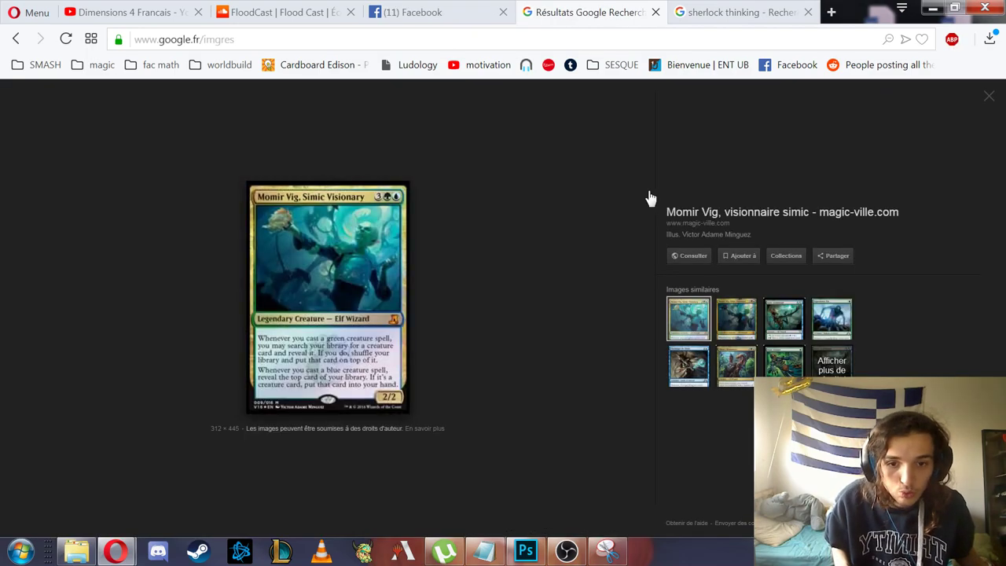
pyautogui.click(358, 239)
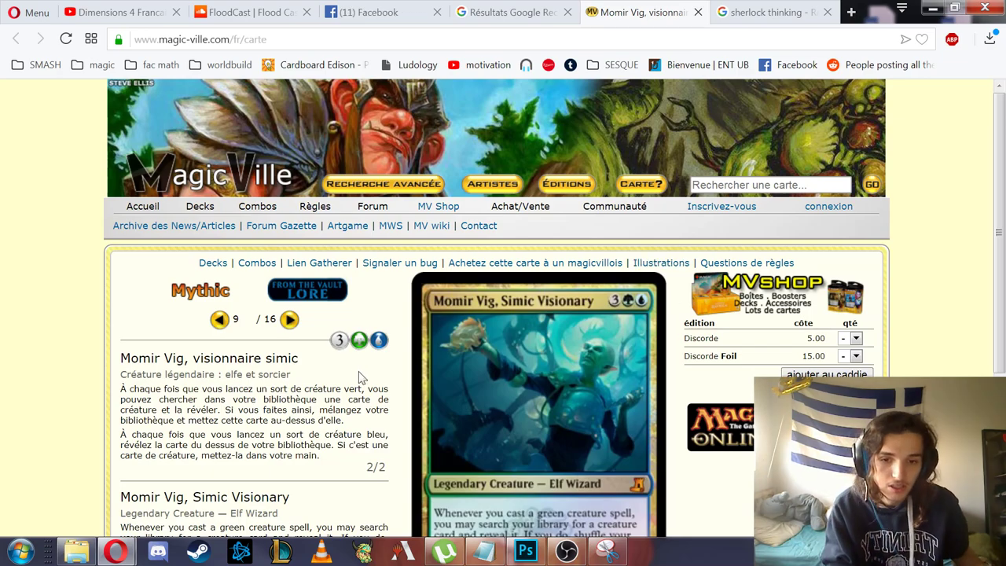
pyautogui.scroll(-1, 597, 354)
pyautogui.scroll(-2, 574, 303)
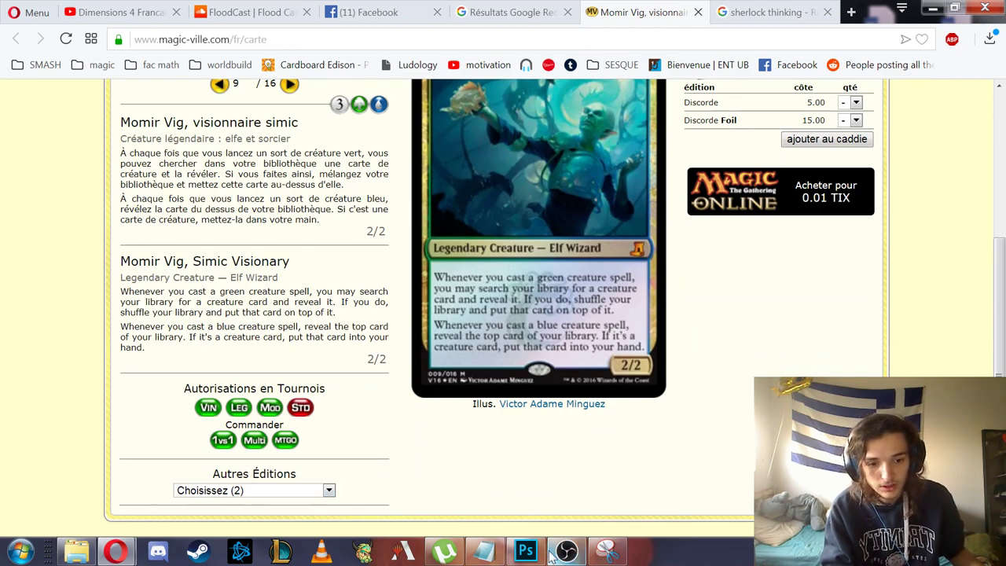
pyautogui.click(526, 550)
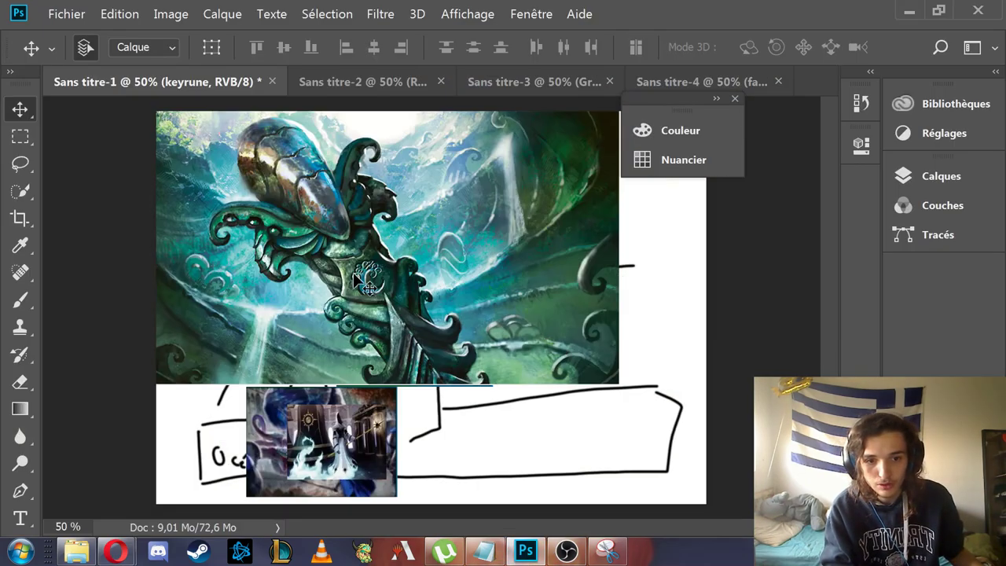
# Move the keyrune image to the lower right of the canvas and delete its layer
pyautogui.moveTo(363, 272); pyautogui.dragTo(374, 273)
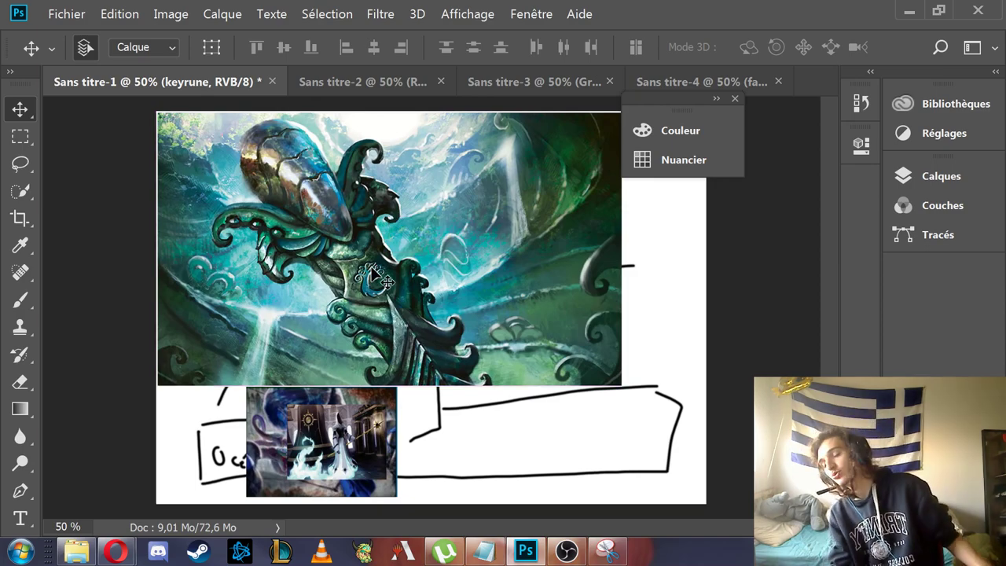
pyautogui.moveTo(370, 265); pyautogui.dragTo(462, 331)
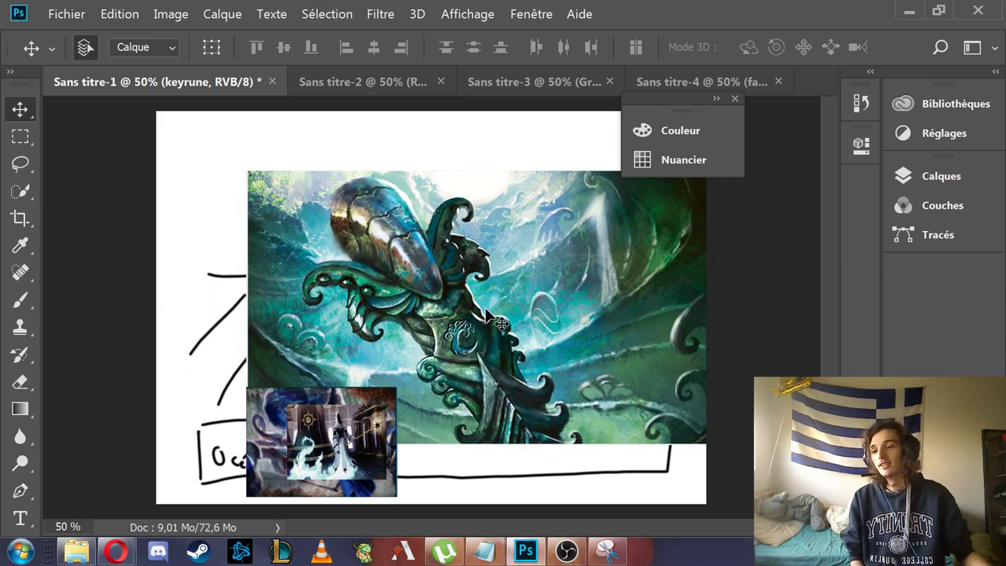
pyautogui.moveTo(507, 302); pyautogui.dragTo(499, 359)
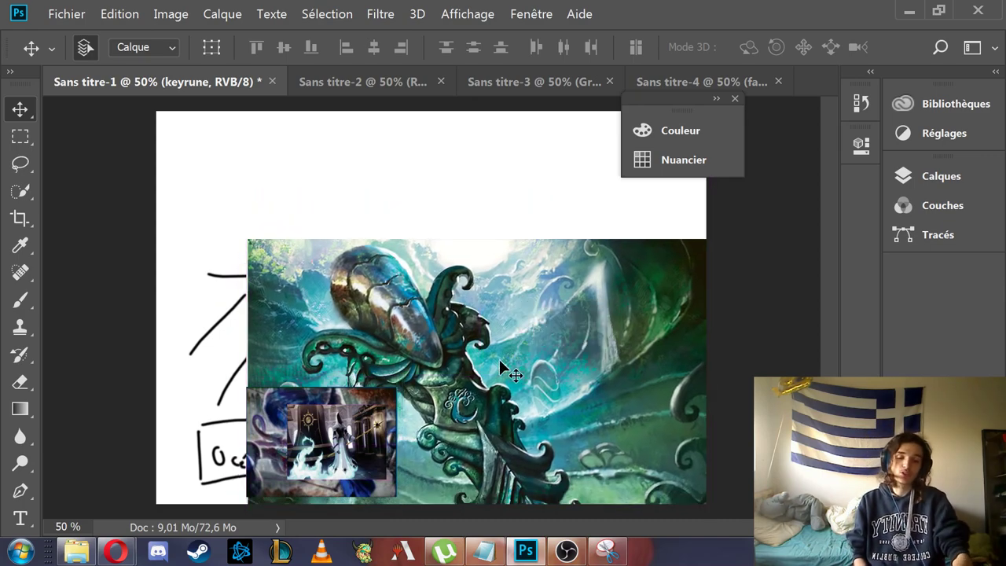
pyautogui.press('Delete')
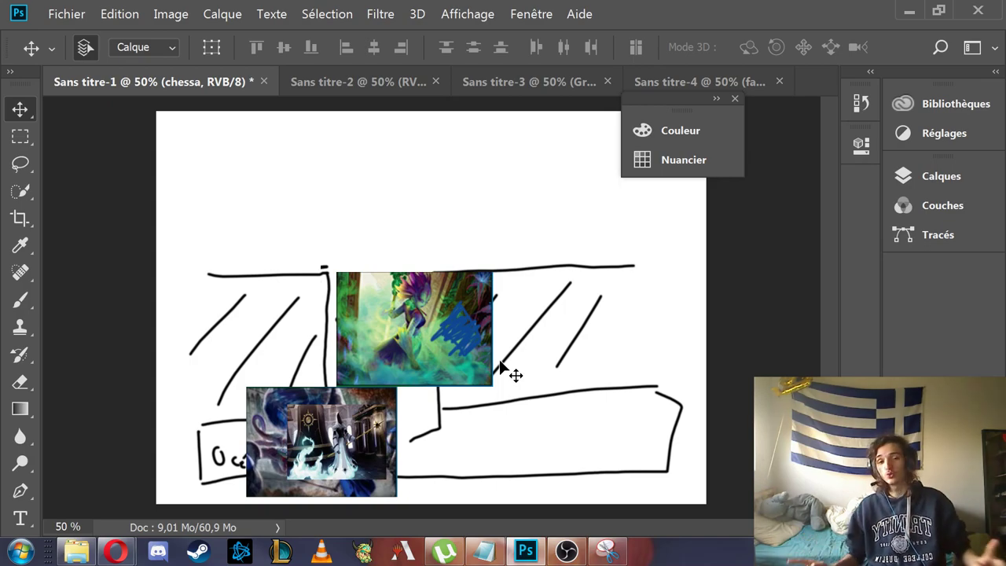
# Move the chessa image above the sinkhole and back over its opening, and delete its layer
pyautogui.moveTo(389, 361)
pyautogui.mouseDown()
pyautogui.moveTo(428, 201)
pyautogui.moveTo(430, 232)
pyautogui.mouseUp()
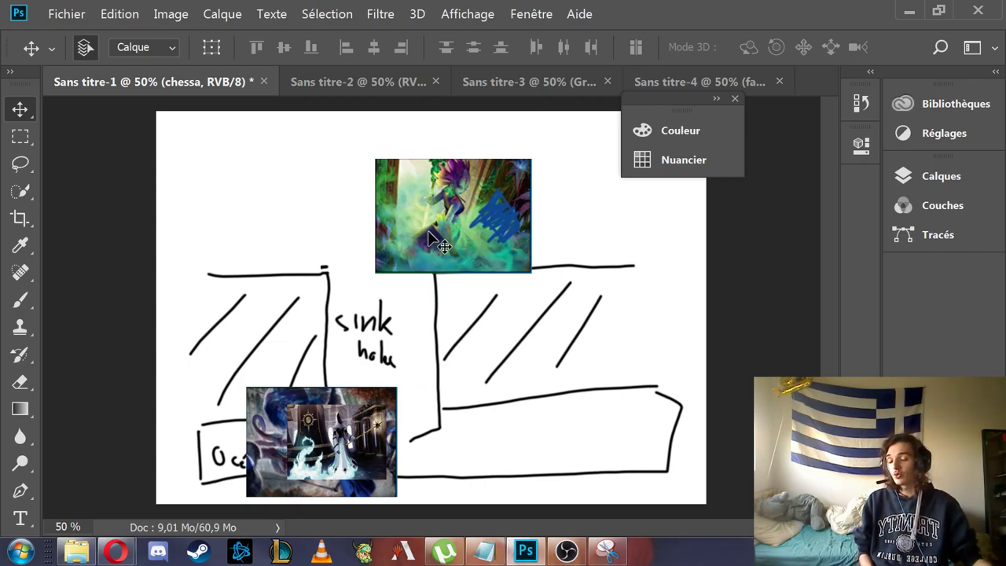
pyautogui.moveTo(428, 231); pyautogui.dragTo(369, 299)
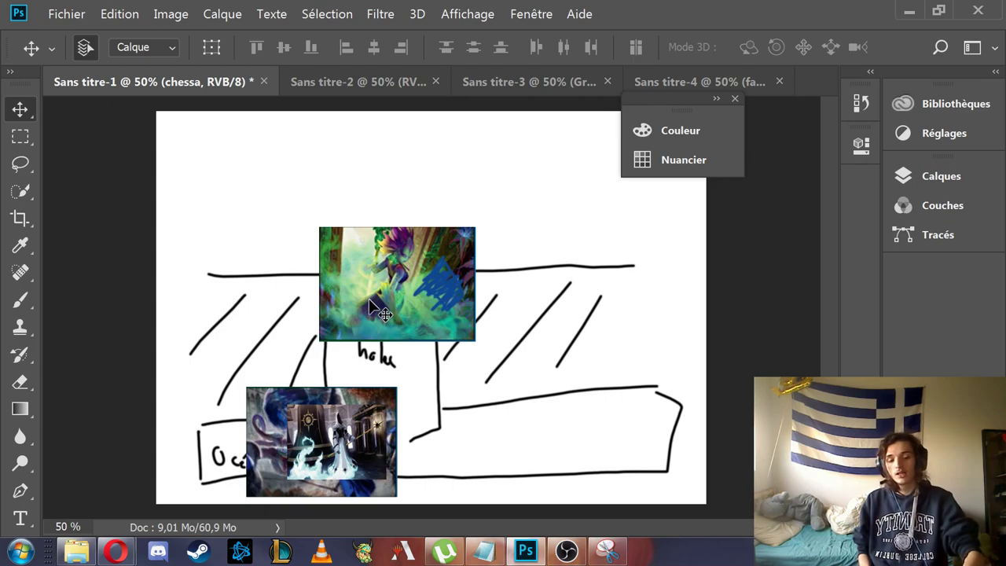
pyautogui.press('Delete')
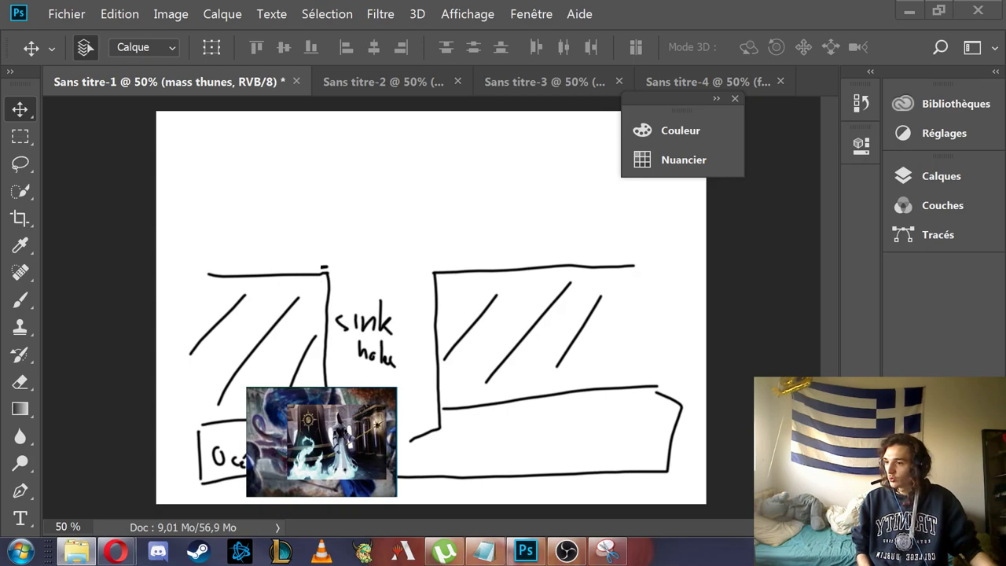
# Place the la niece image over the sinkhole sketch, scaled to about 231% width and 256% height
pyautogui.moveTo(530, 252); pyautogui.dragTo(402, 258)
pyautogui.moveTo(475, 307); pyautogui.dragTo(662, 471)
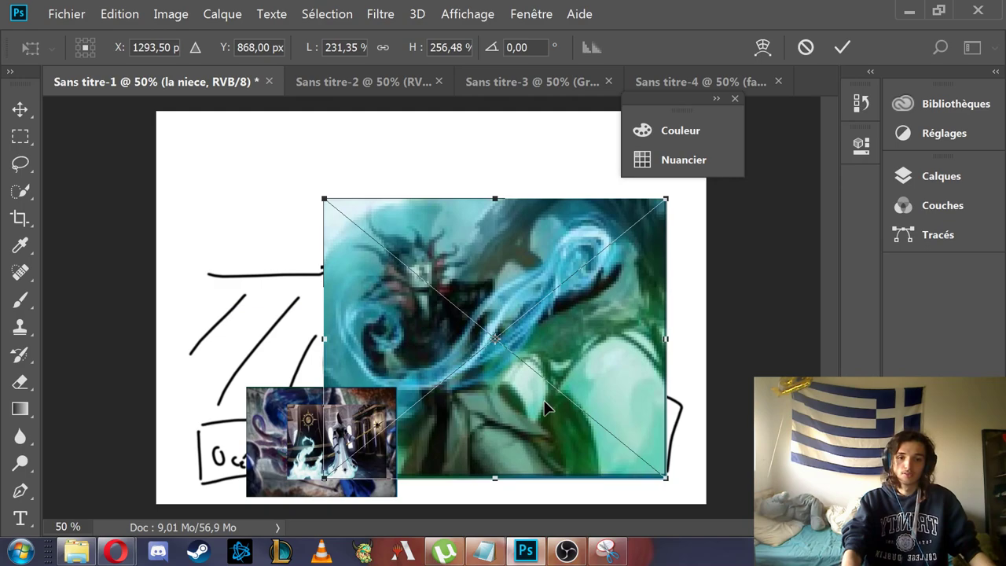
pyautogui.press('Return')
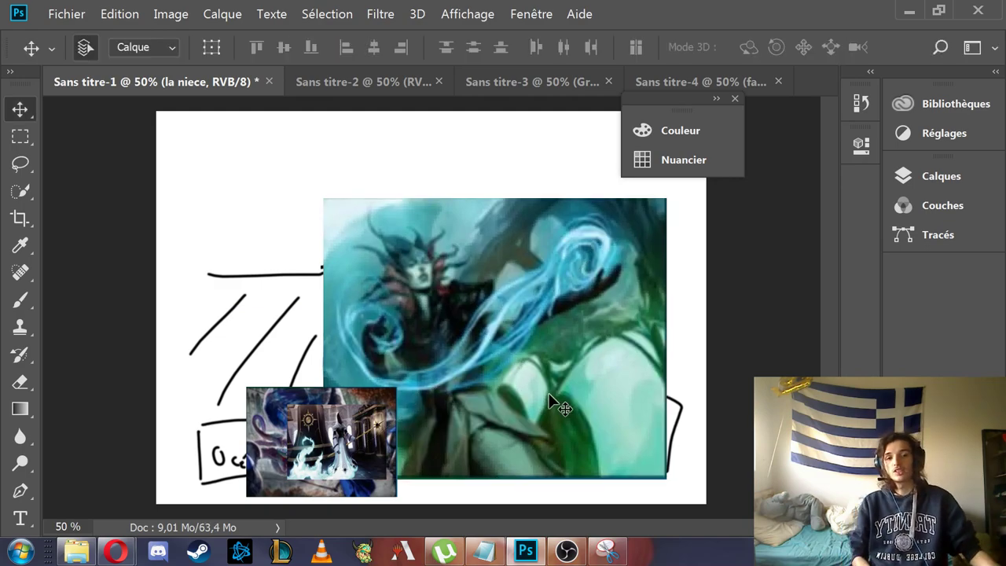
# Move the la niece image up and to the left over the sinkhole, and delete its layer
pyautogui.moveTo(532, 313); pyautogui.dragTo(513, 253)
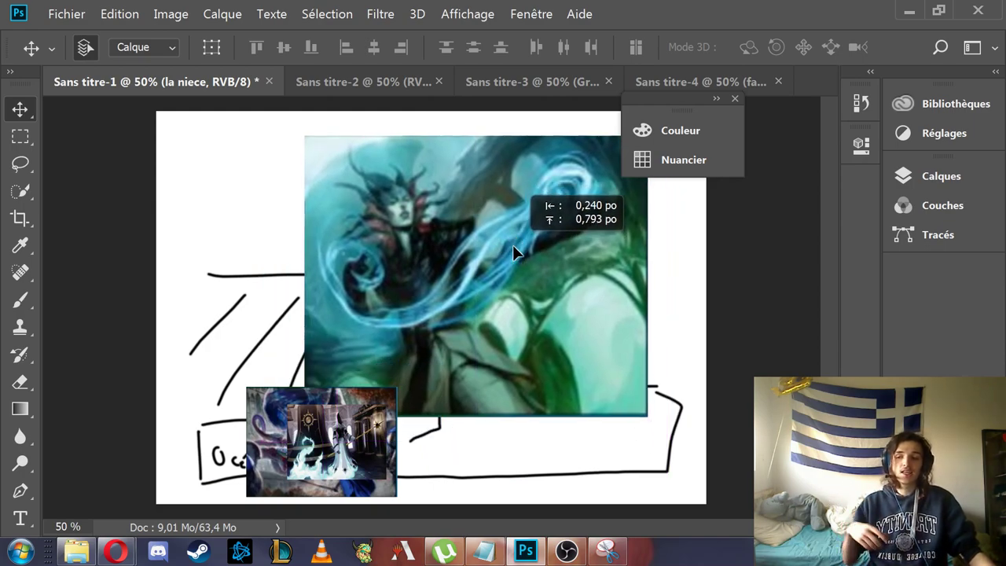
pyautogui.moveTo(512, 252); pyautogui.dragTo(495, 235)
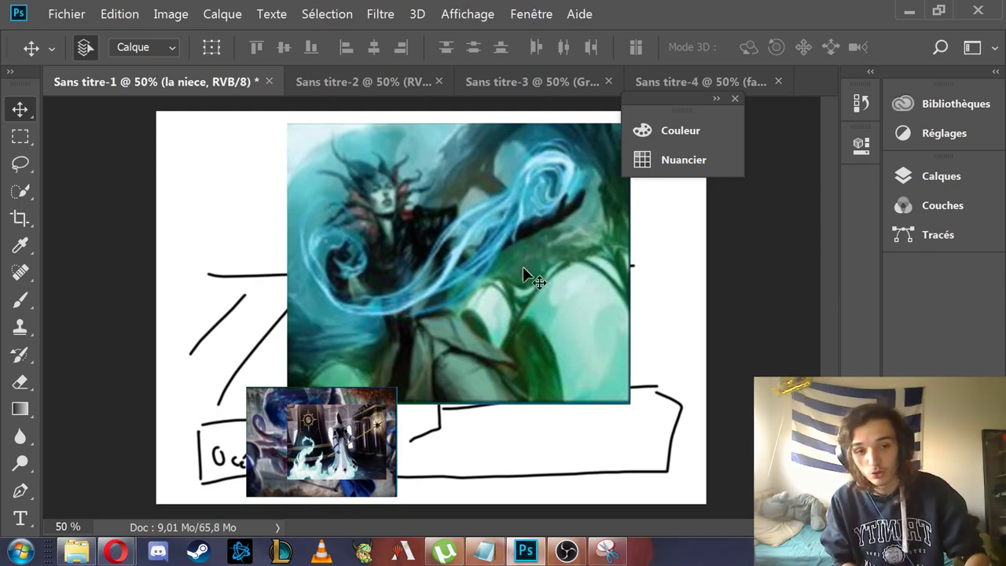
pyautogui.press('Delete')
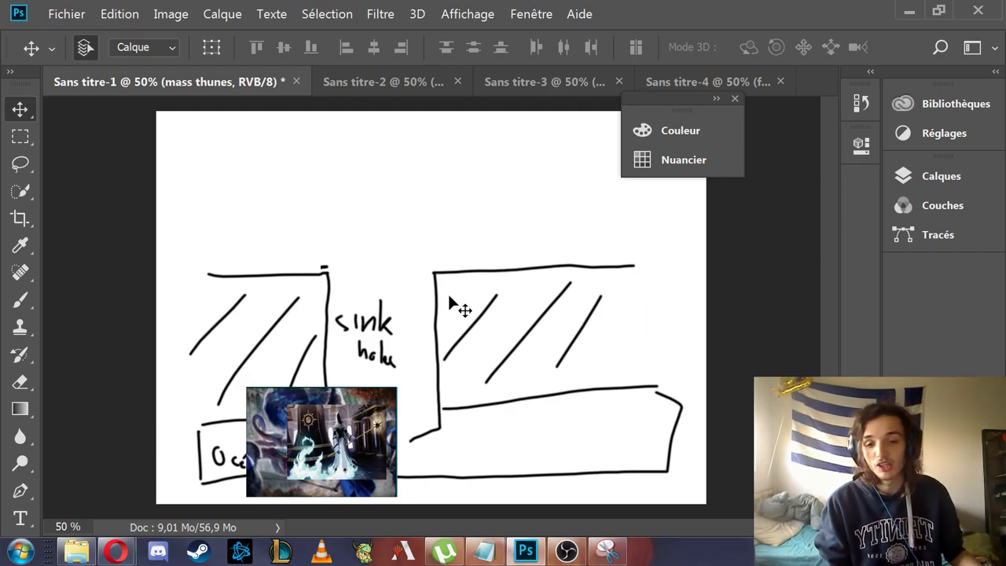
# Delete the small inset image and the krasis image covering the ocean label, and clear the layer selection
pyautogui.click(362, 404)
pyautogui.press('Delete')
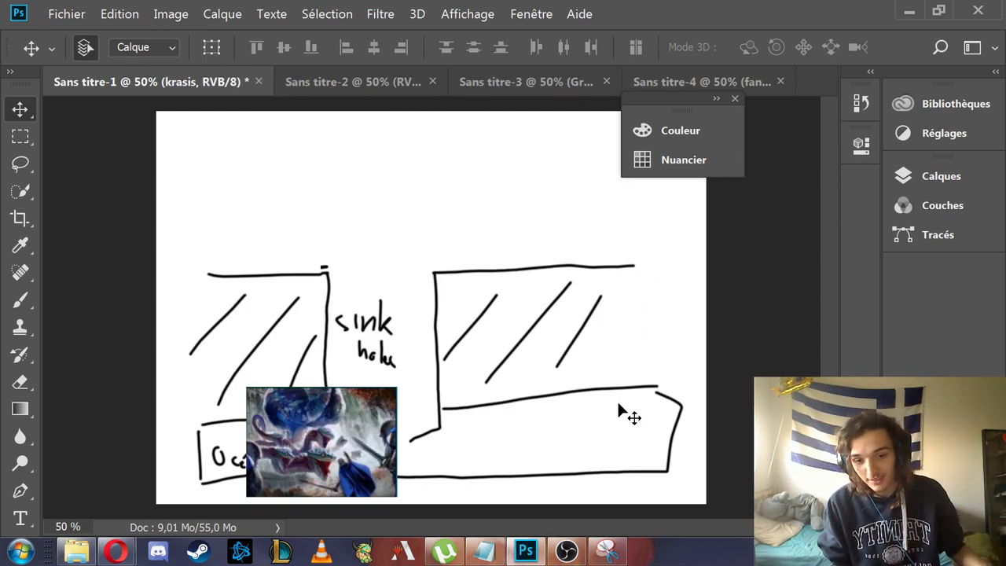
pyautogui.press('Delete')
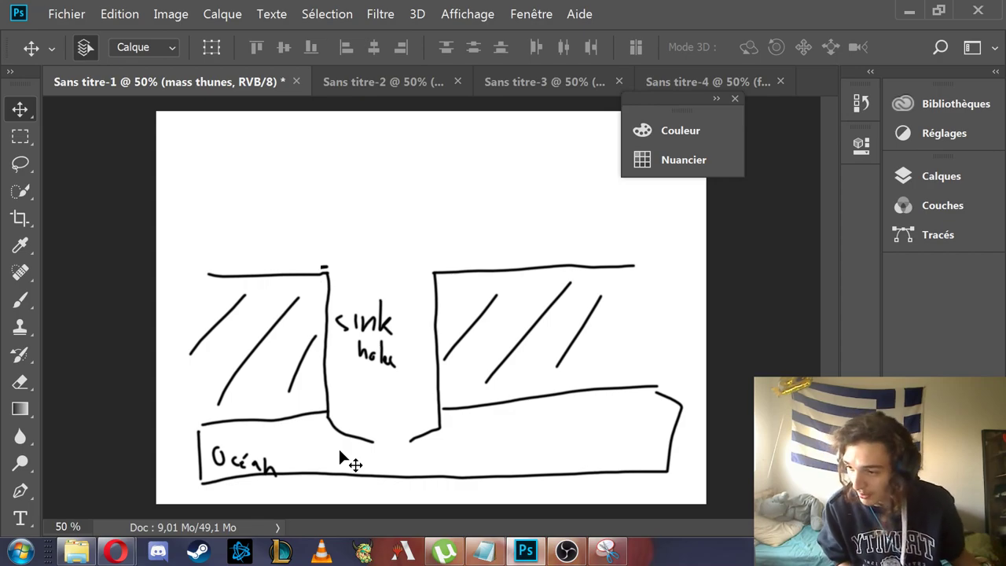
pyautogui.click(478, 409)
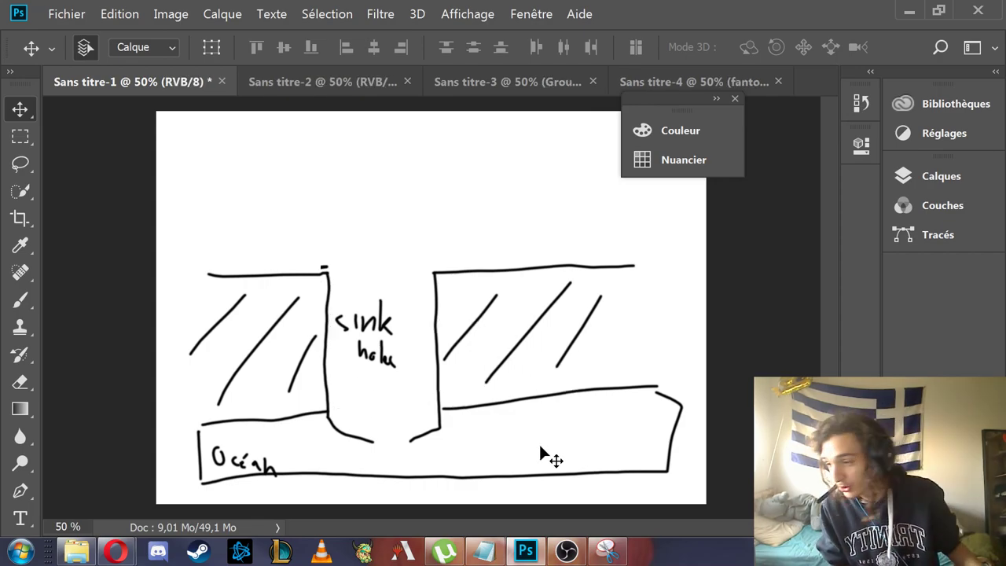